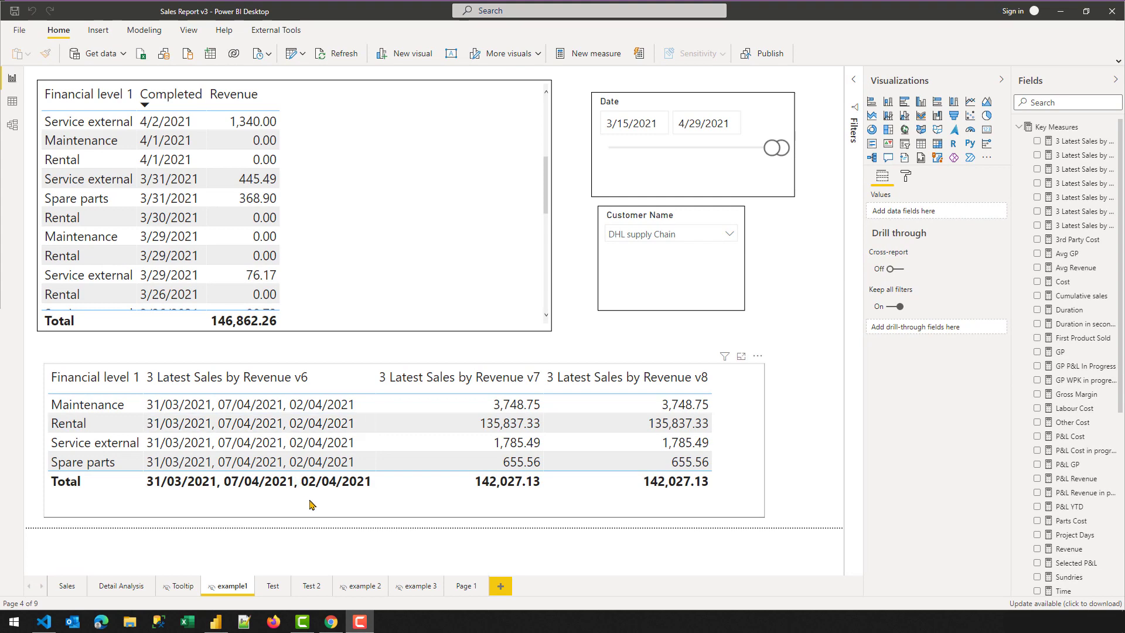
- Switch to Chrome to view the forum topic "TOPN 3 latest sale -other pattern" and its address, and return to the Power BI report
click(331, 622)
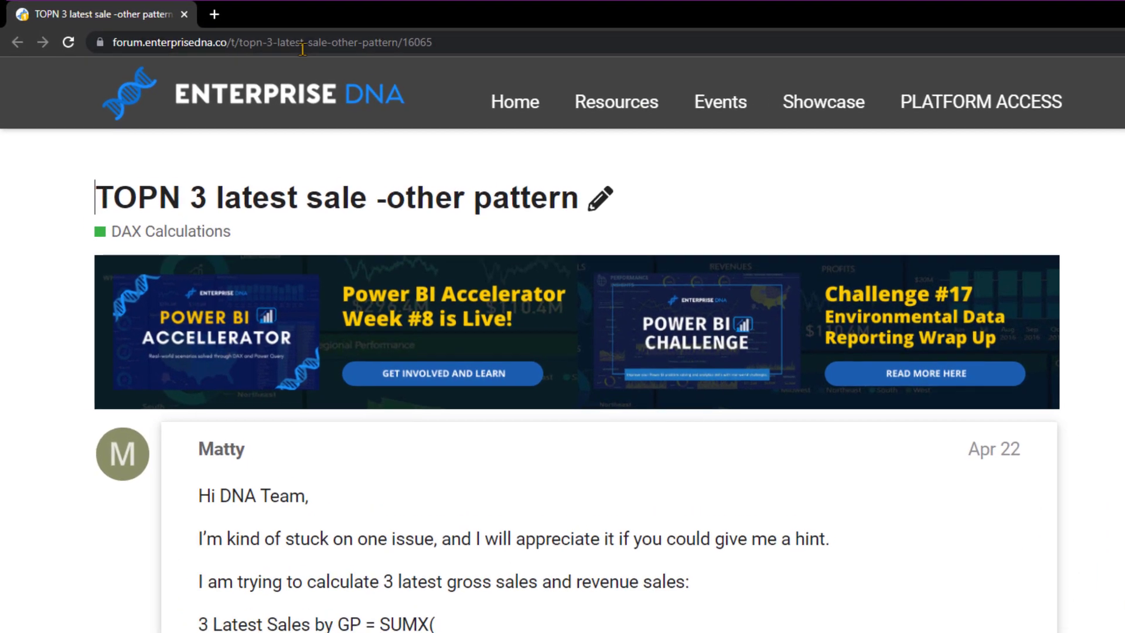
click(476, 42)
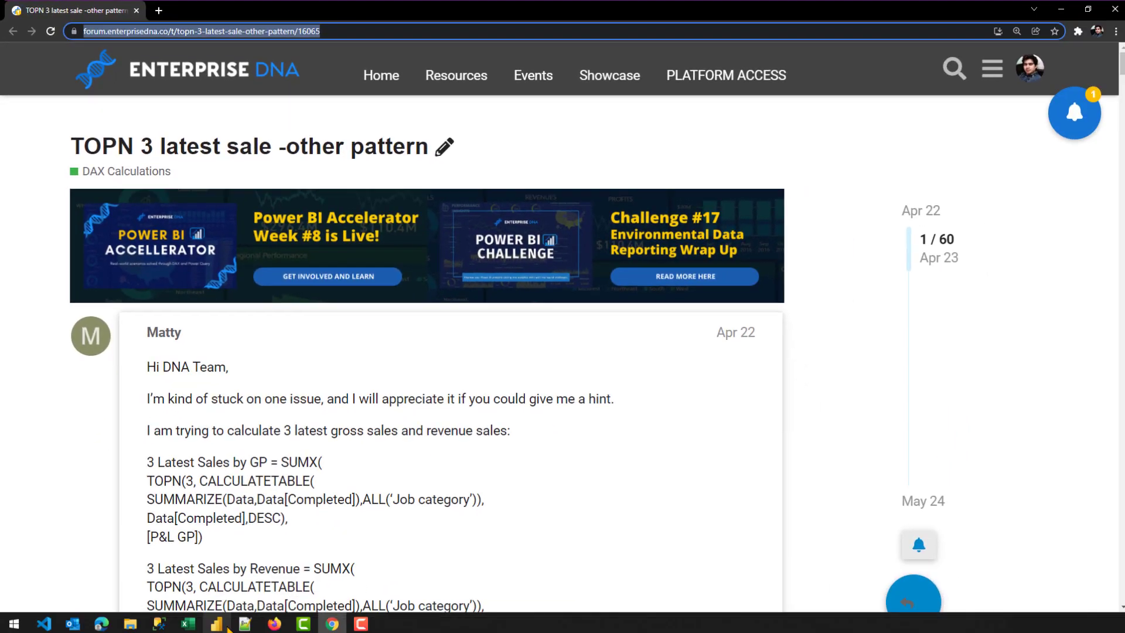
click(227, 627)
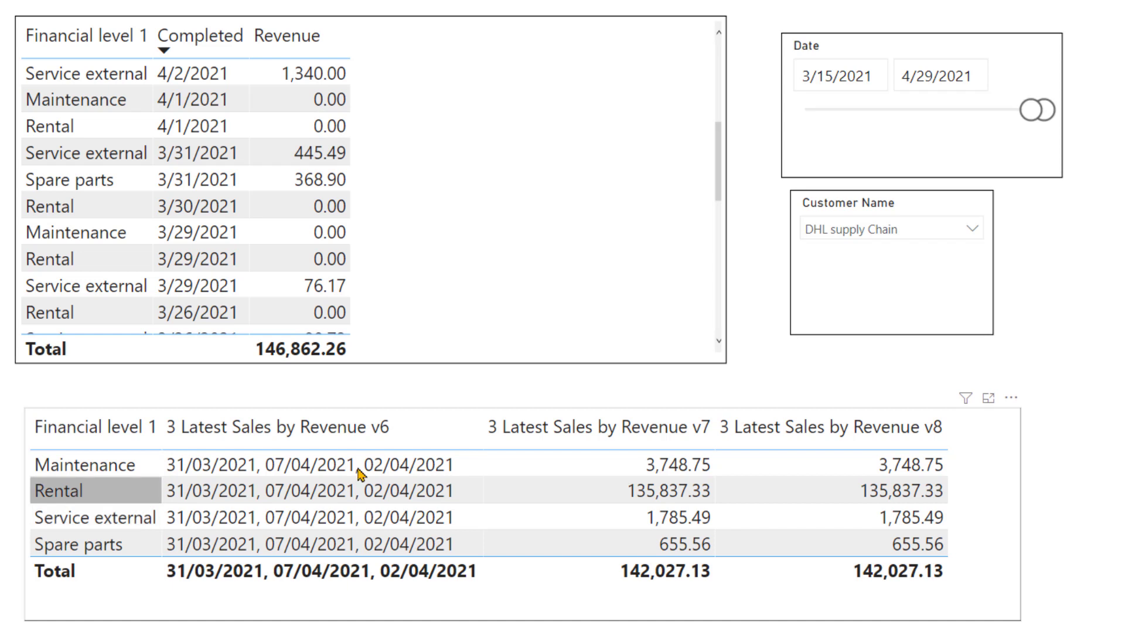
click(220, 441)
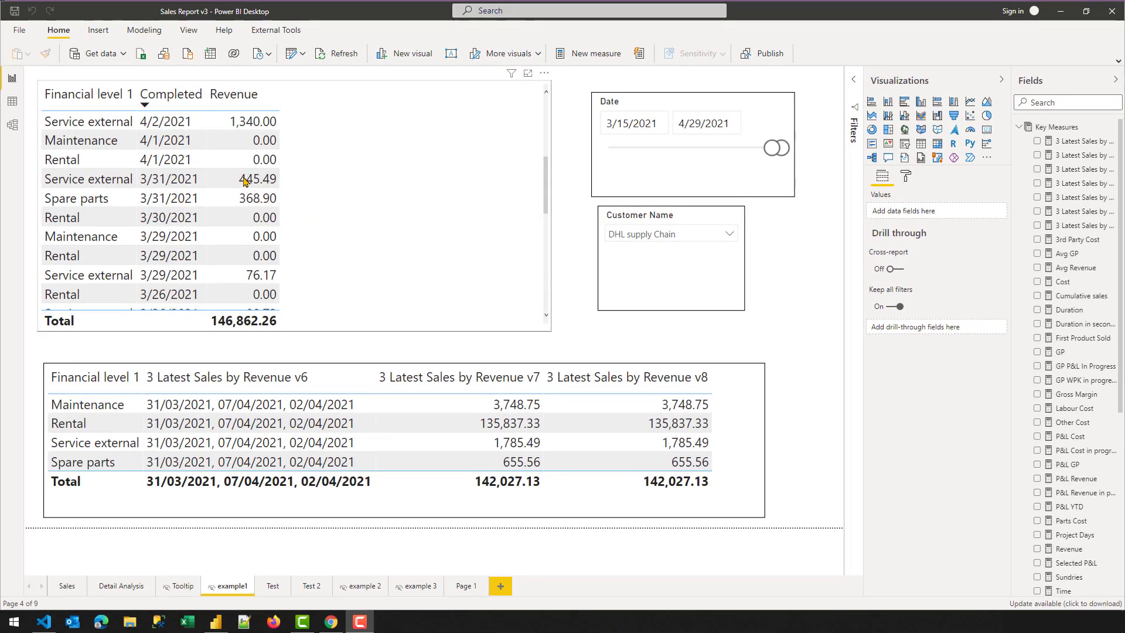
- Add the Customer table to the model layout between Date and Job category, and review the Date, Data and Job category tables
click(13, 125)
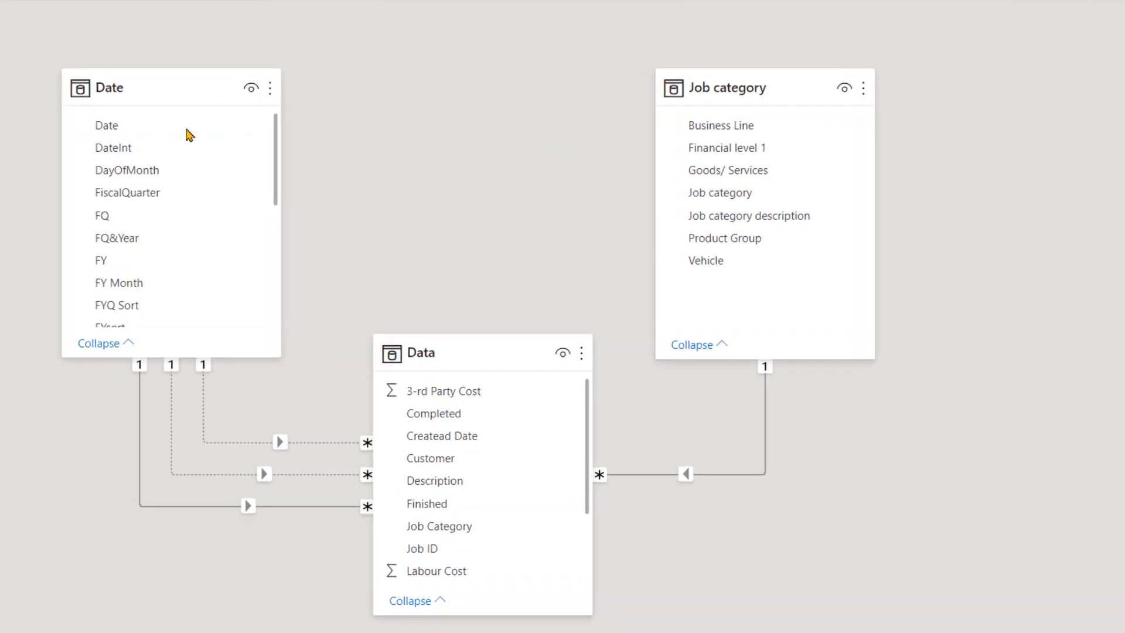
click(125, 86)
click(465, 342)
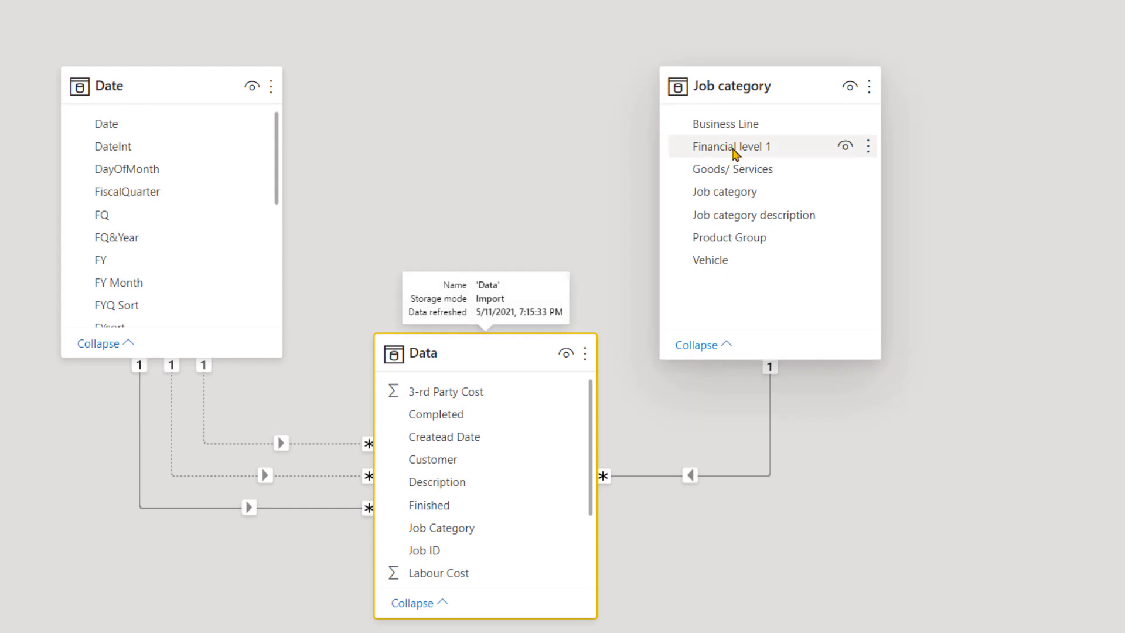
click(743, 85)
drag(1000, 155, 409, 122)
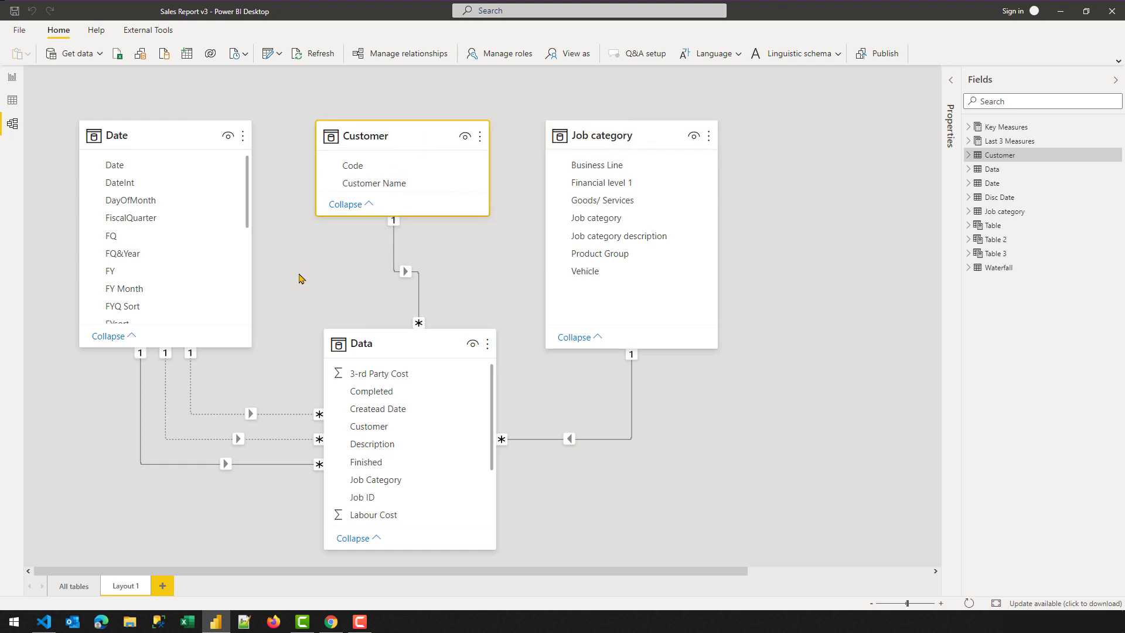
click(342, 338)
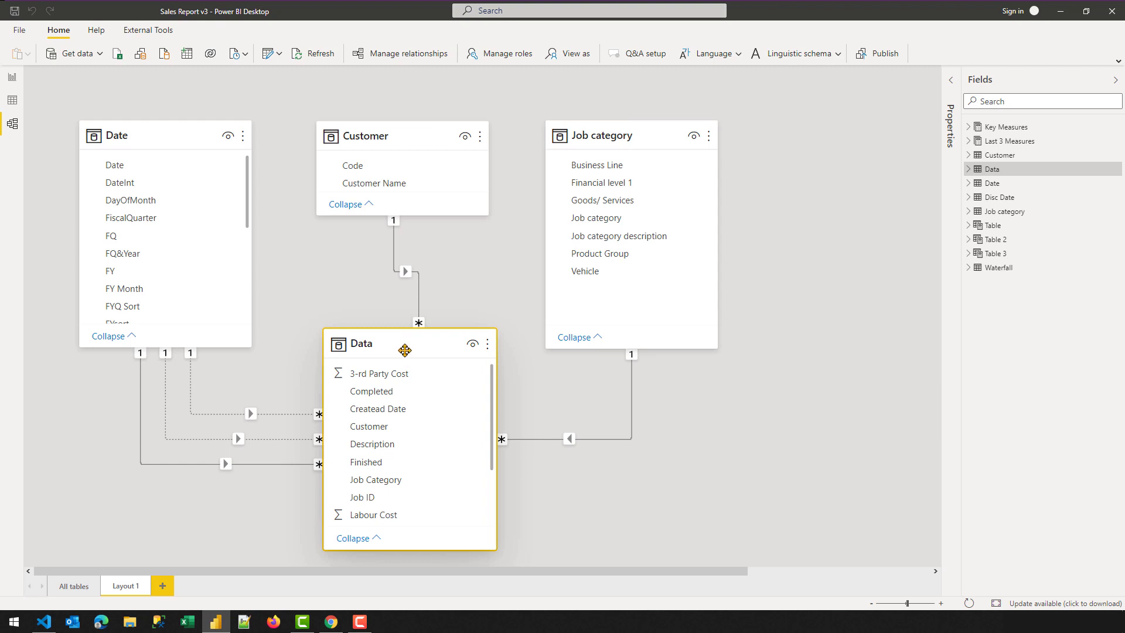
click(606, 137)
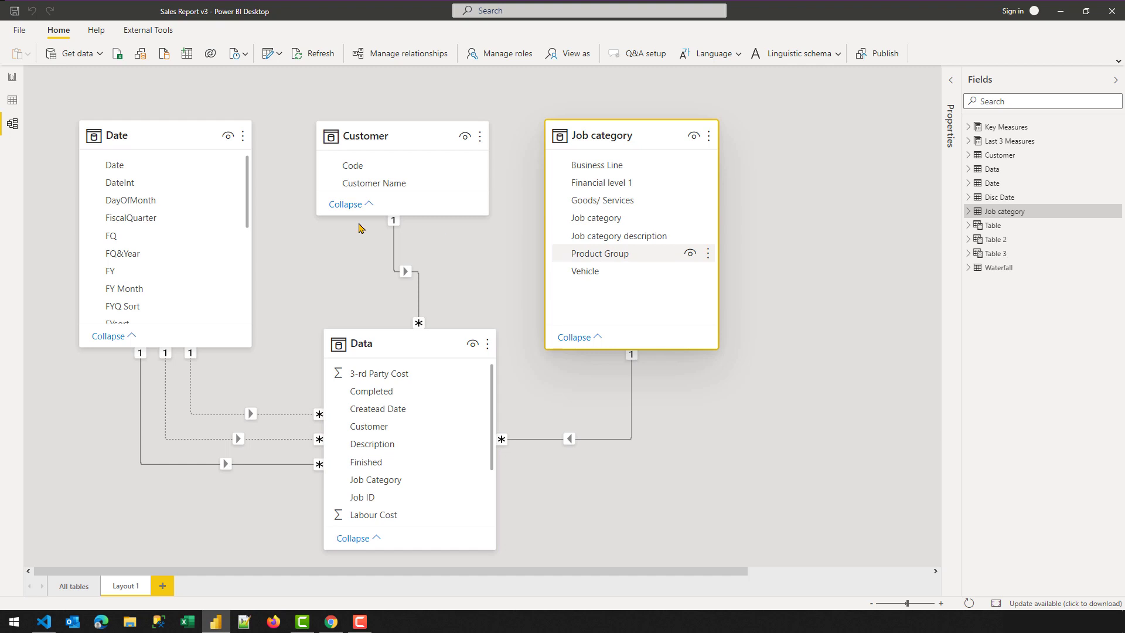
click(139, 144)
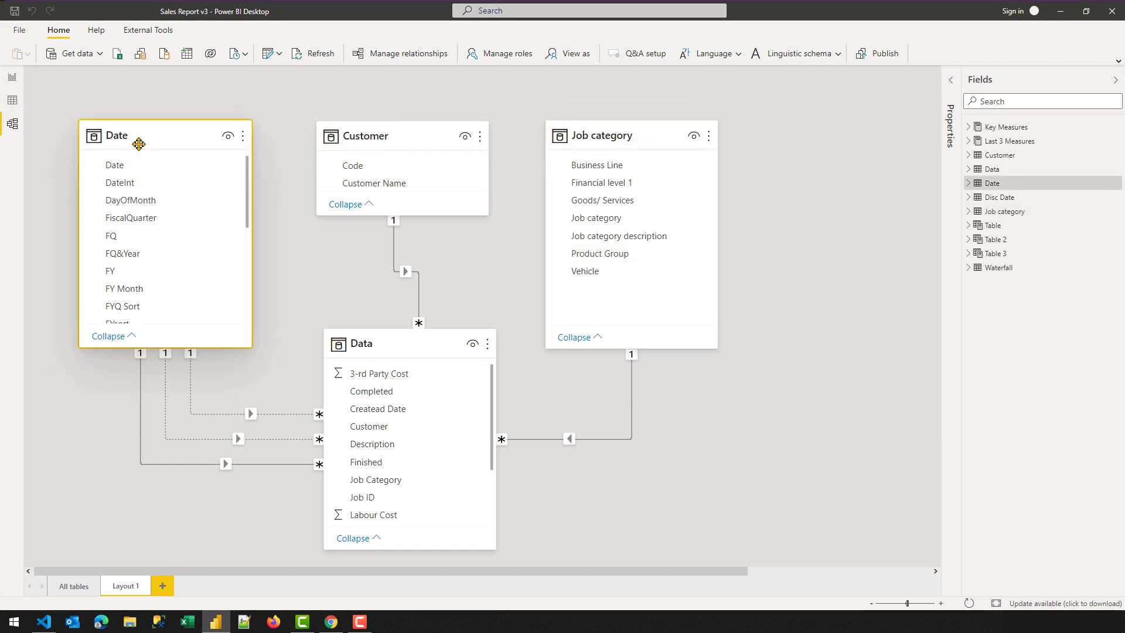
- On the example1 report page, remove the 3 Latest Sales by Revenue v6, v7 and v8 measures from the lower table
click(12, 77)
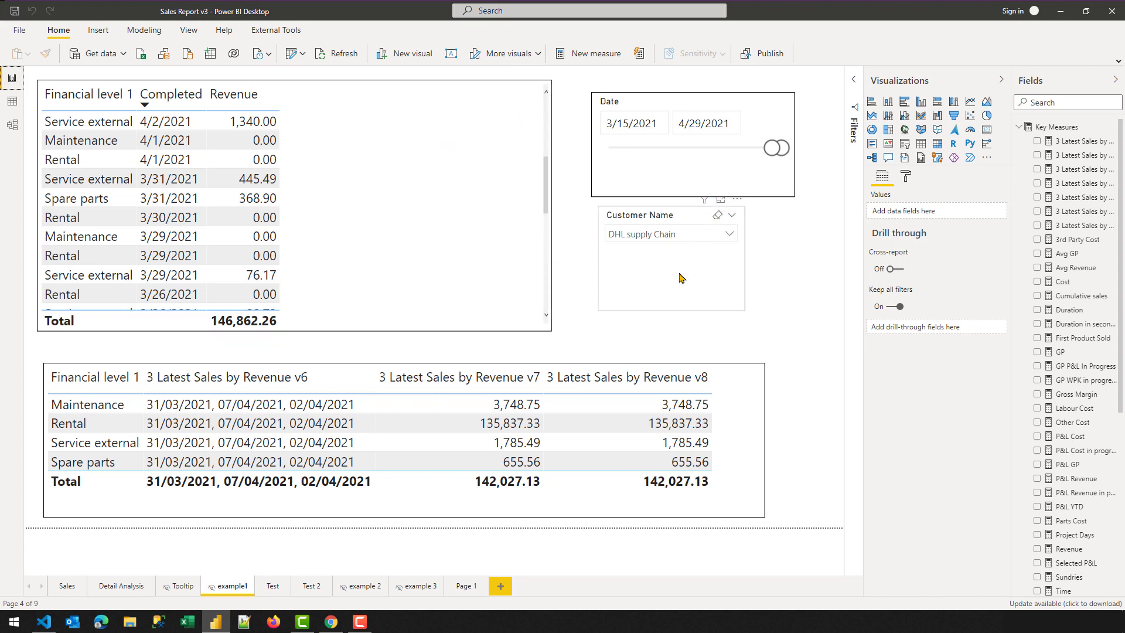
click(730, 408)
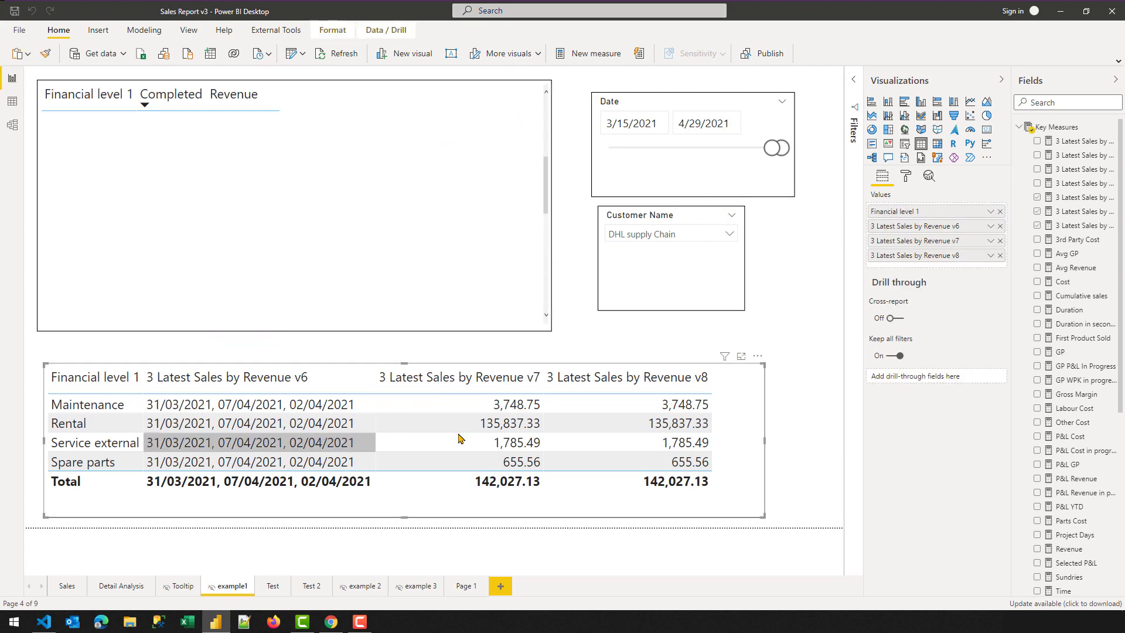
click(1000, 255)
click(1000, 241)
click(1000, 226)
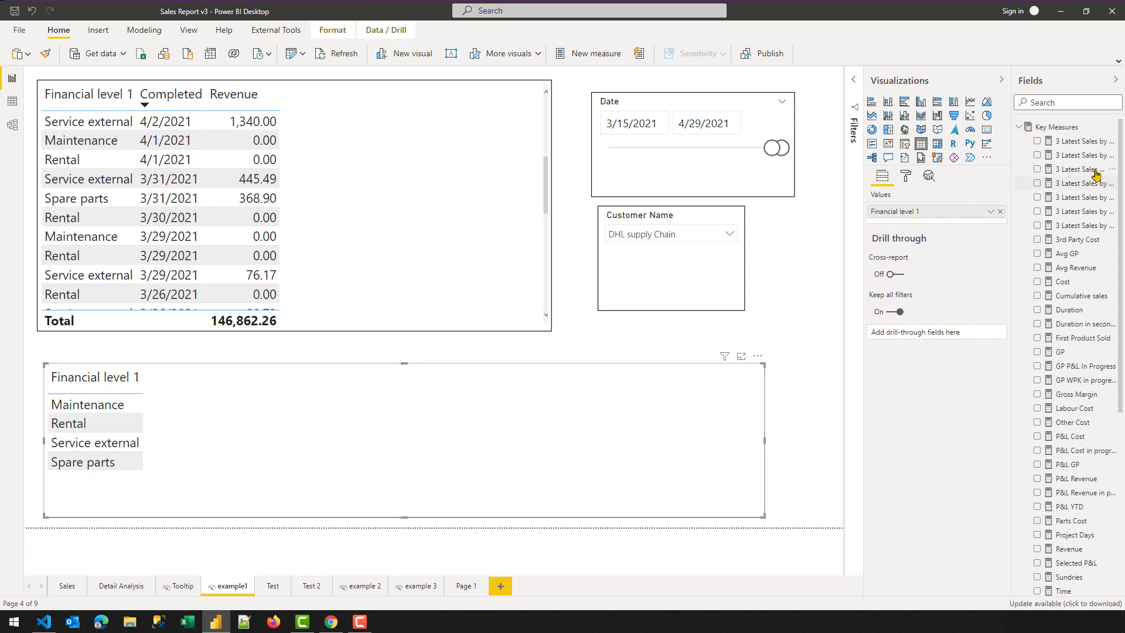
- Create a new measure named V1 in the Key Measures table
right_click(1061, 191)
click(1042, 194)
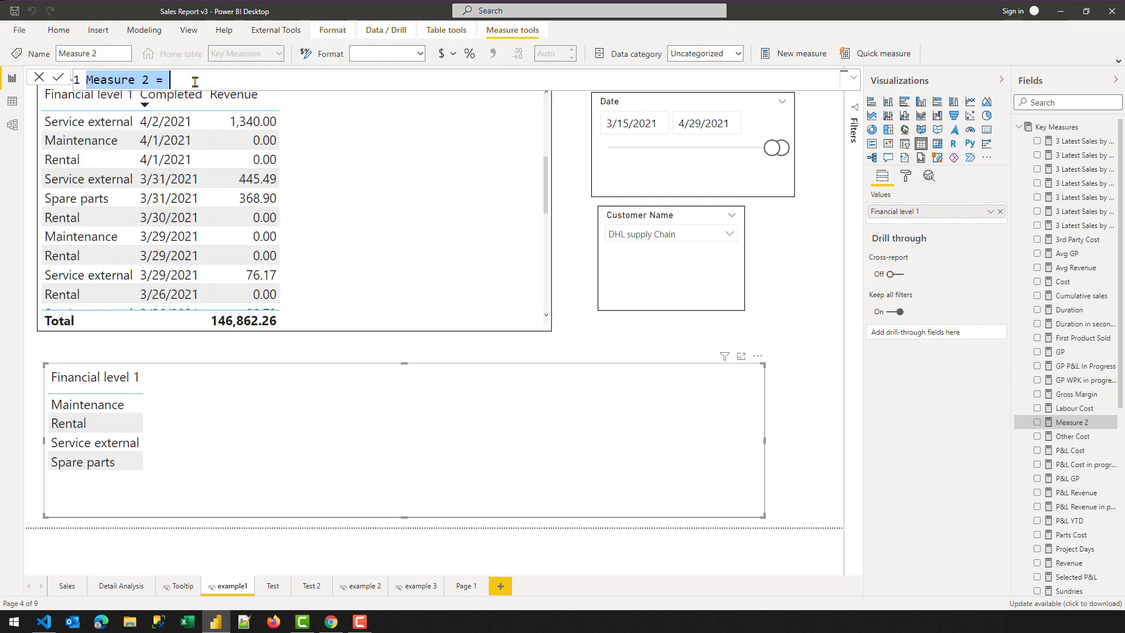
text(V1)
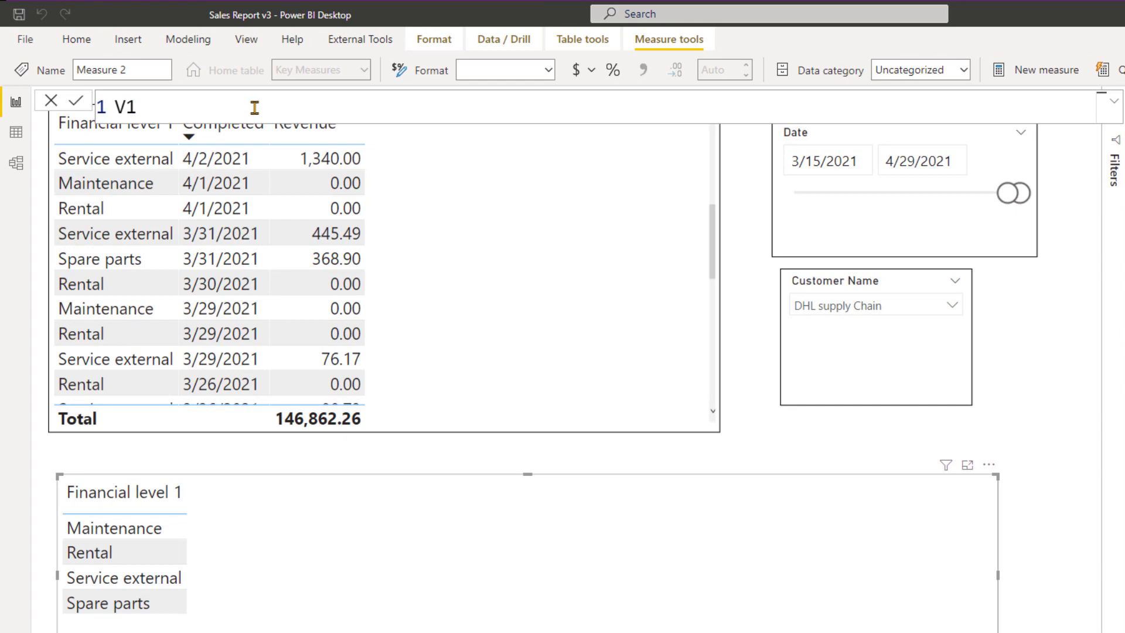
text(=)
key(shift+Return)
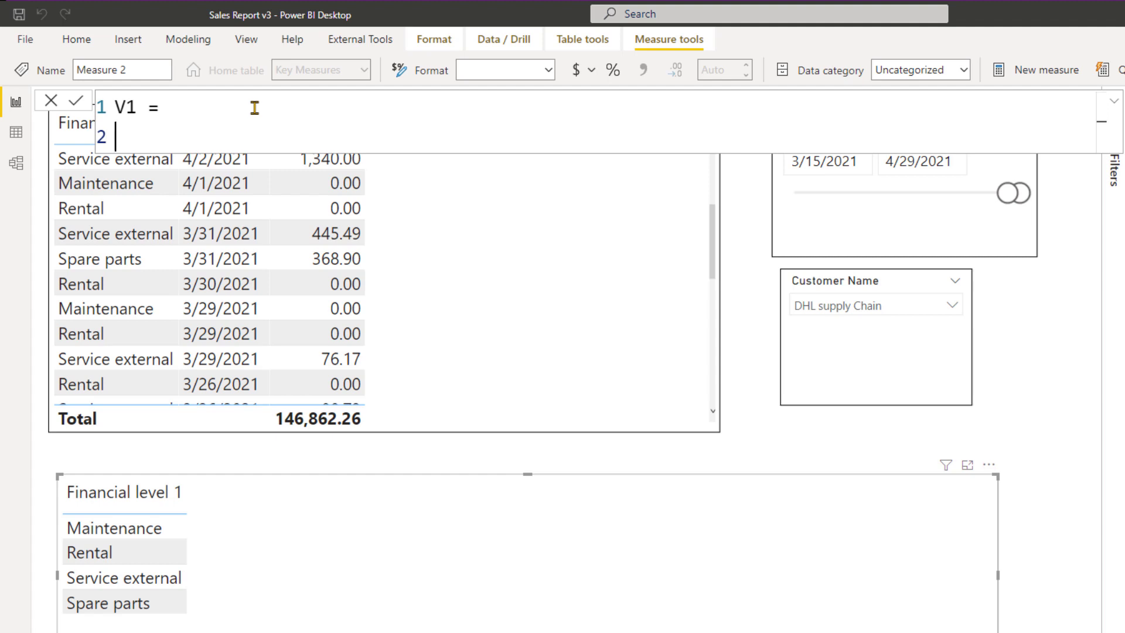
- Define the variable FinancialLevelInFilterContext in V1 as VALUES ( 'Job category'[Financial level 1] )
text(VAR Financial)
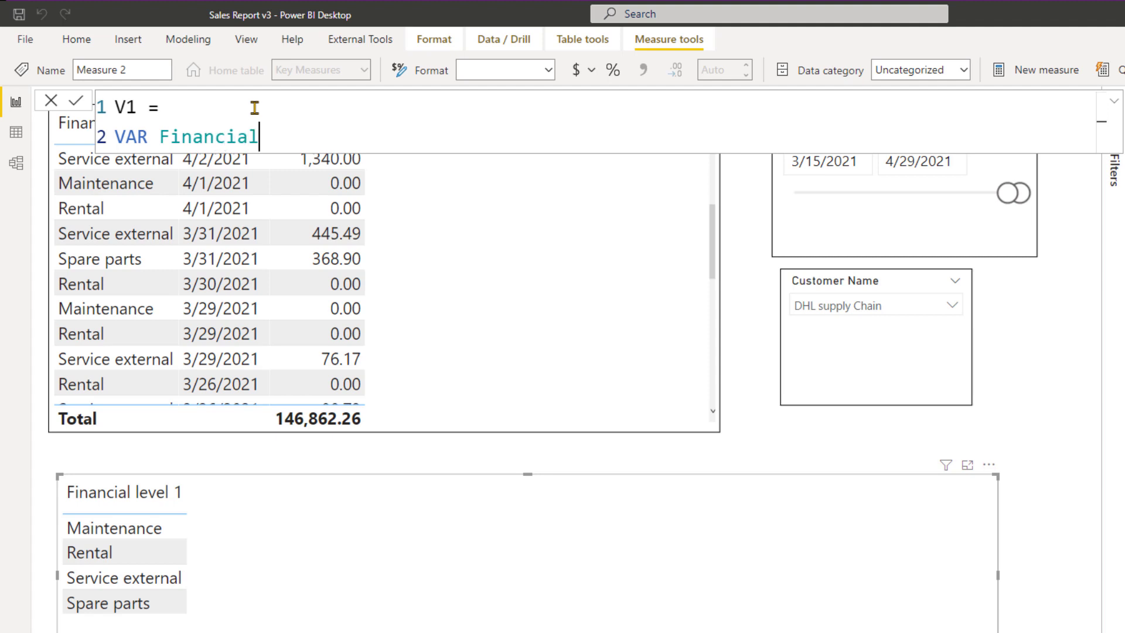
text(LevelInFil)
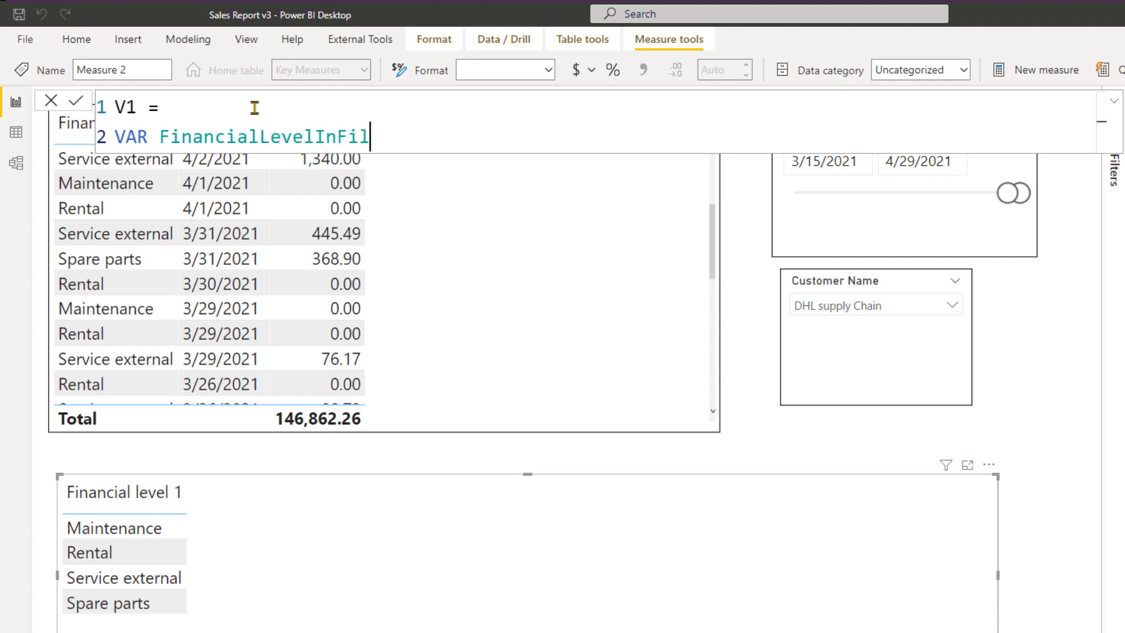
text(terContext =)
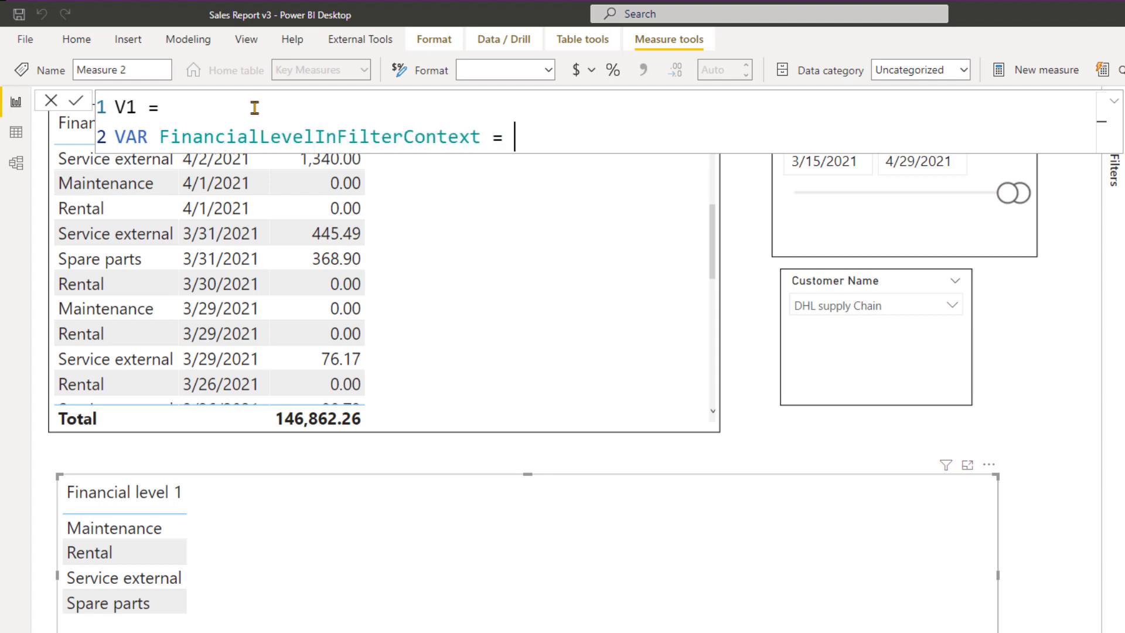
key(shift+Return)
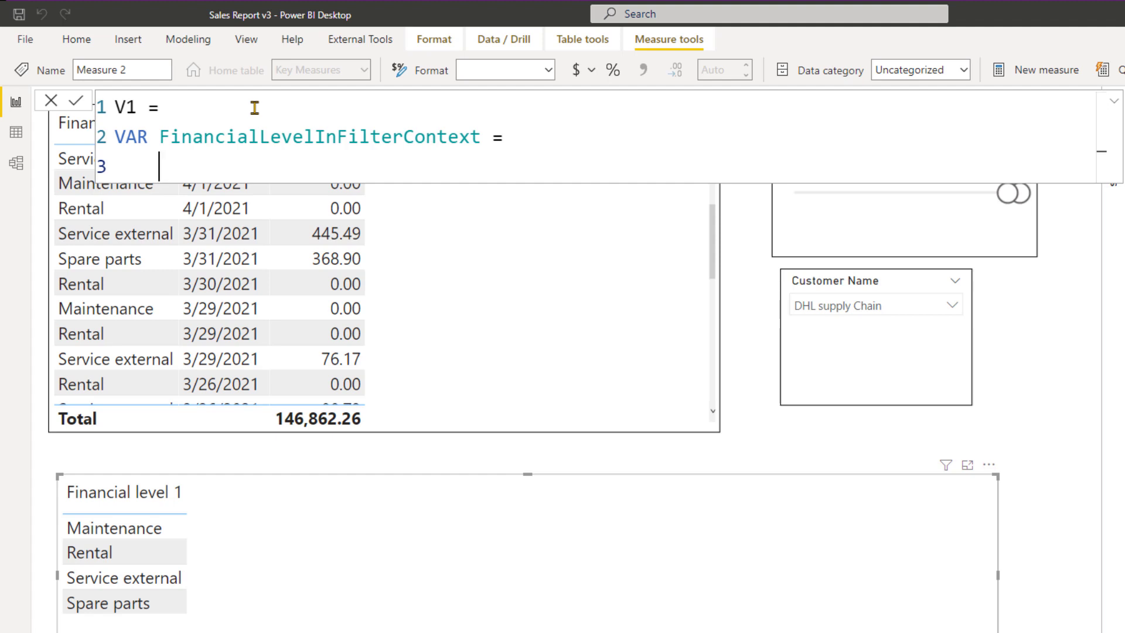
key(Tab)
text(VALUES ( )
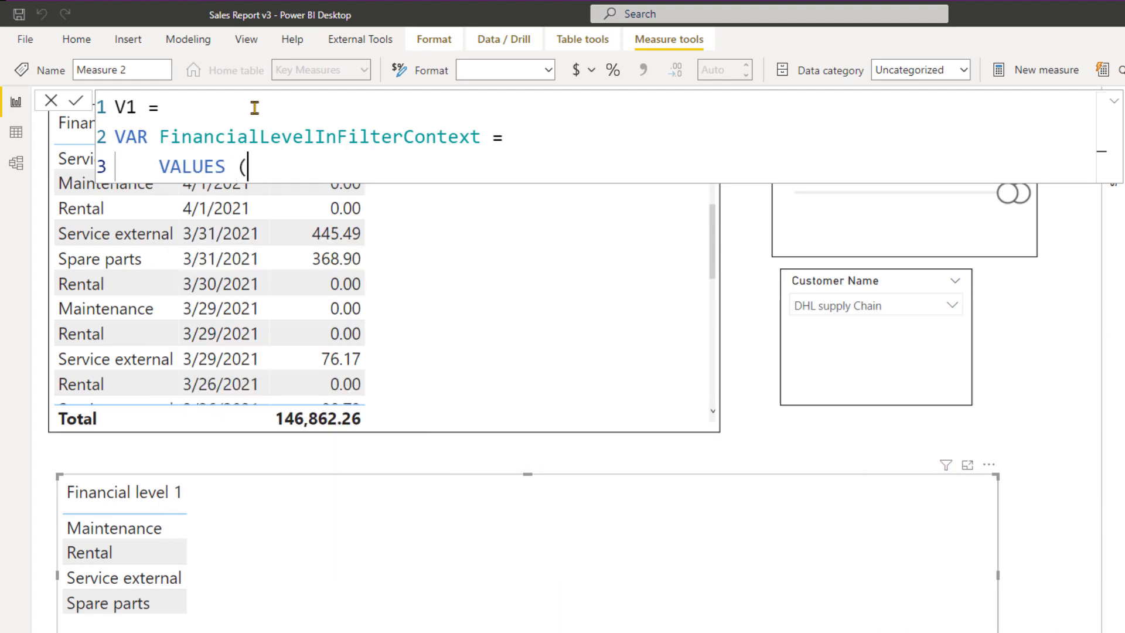
text('Jo)
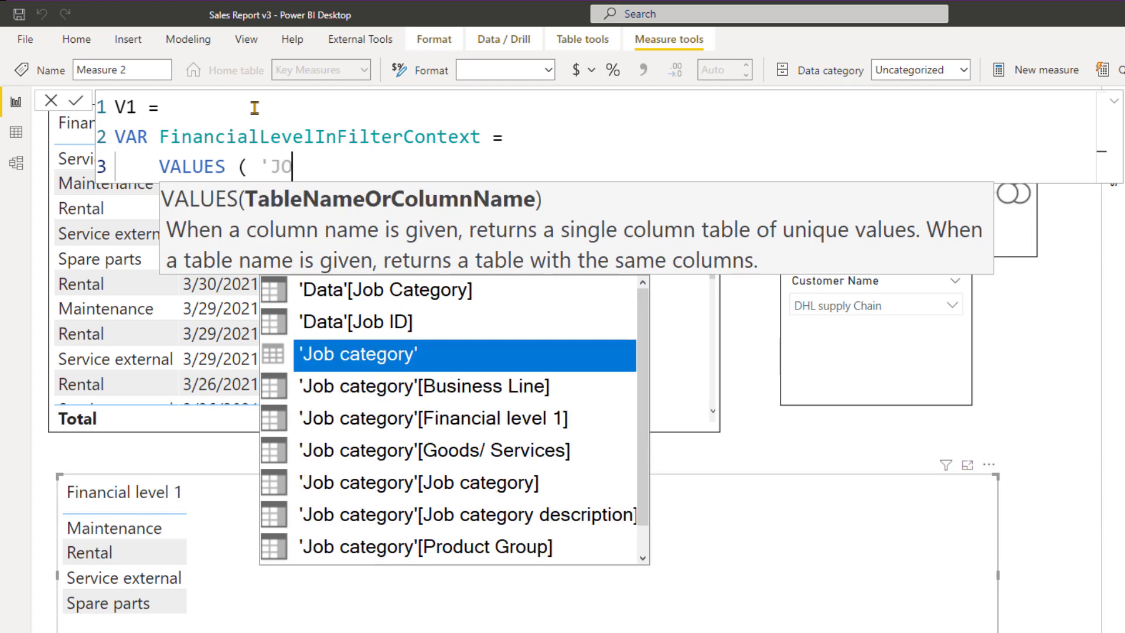
key(Tab)
text([FINA)
key(Tab)
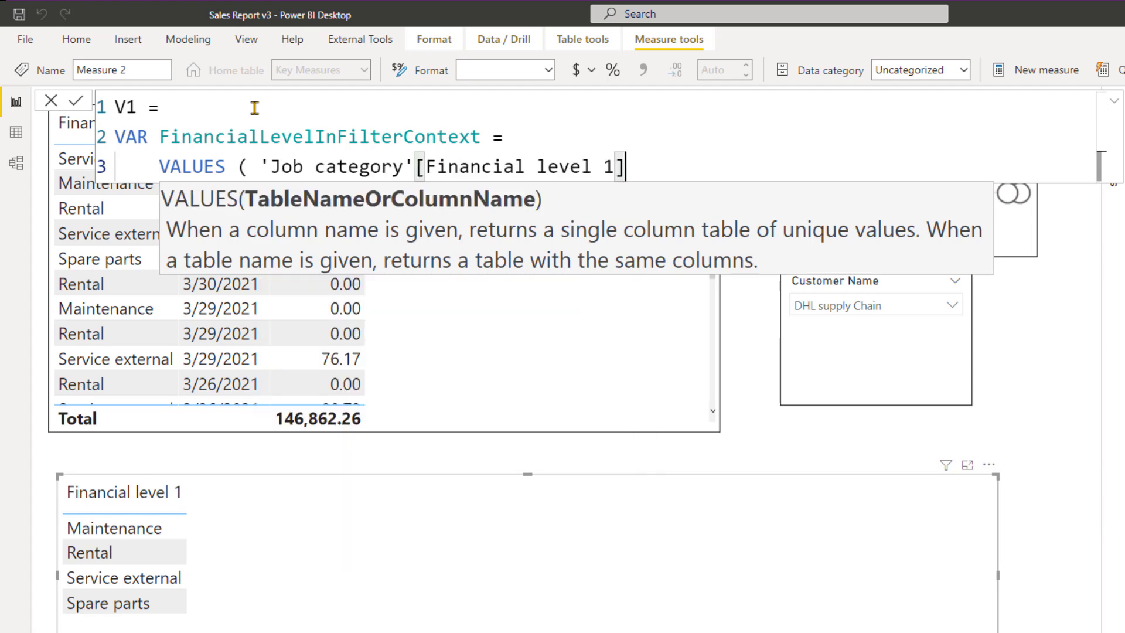
text())
key(shift+Return)
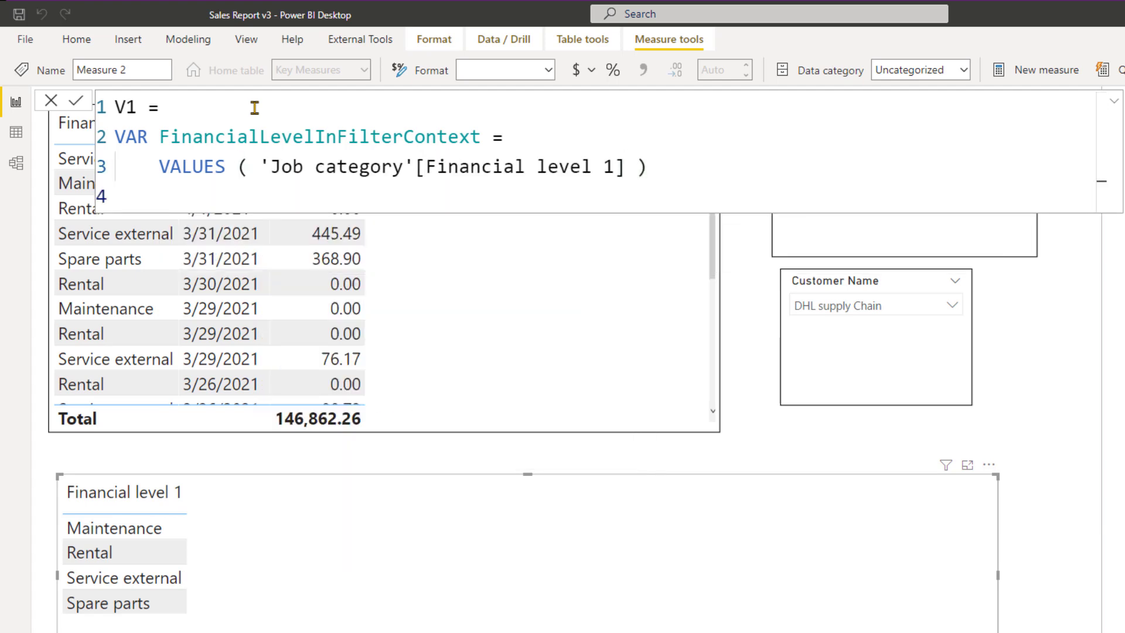
- Declare the variable Result with a CALCULATE ( ) call that leaves three blank lines between its parentheses
text(VAR Result =)
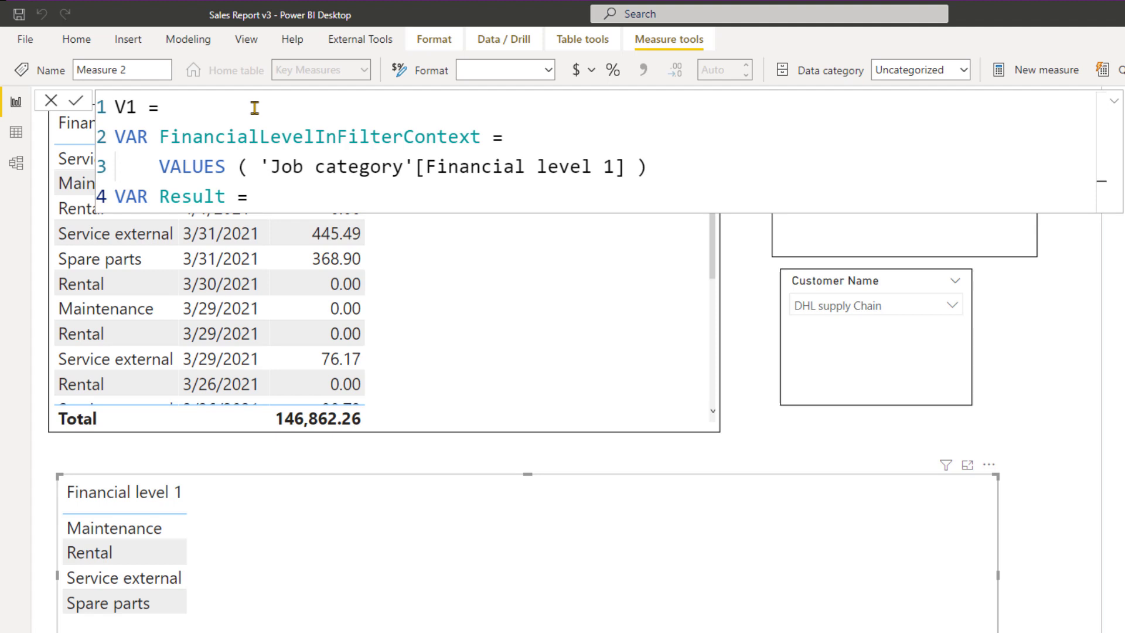
key(shift+Return)
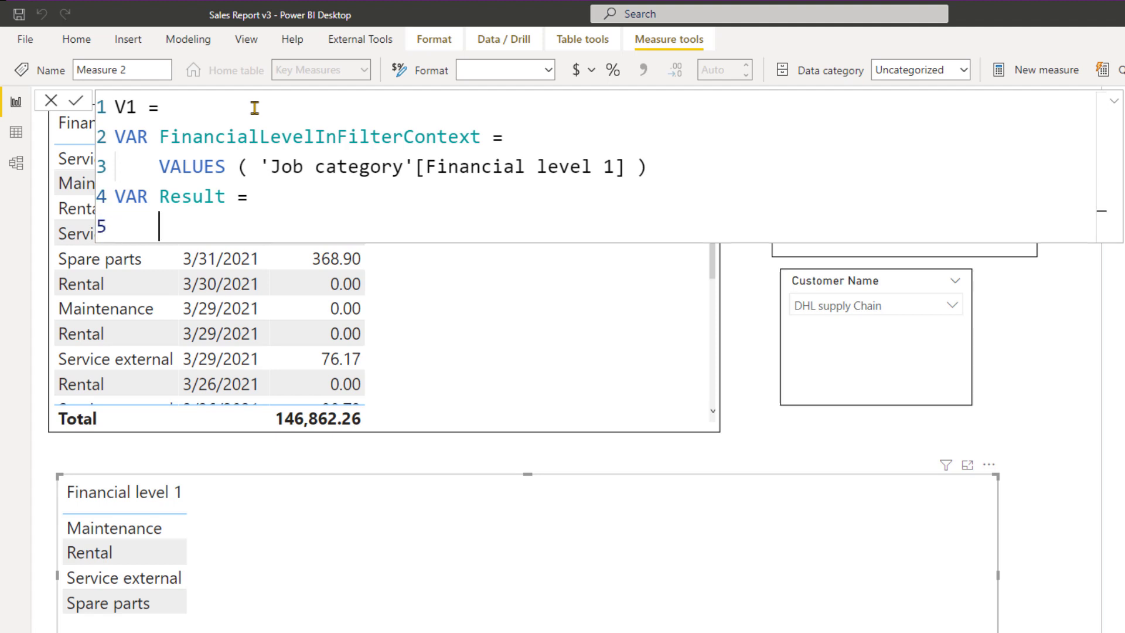
key(Tab)
text(CALCULATE ()
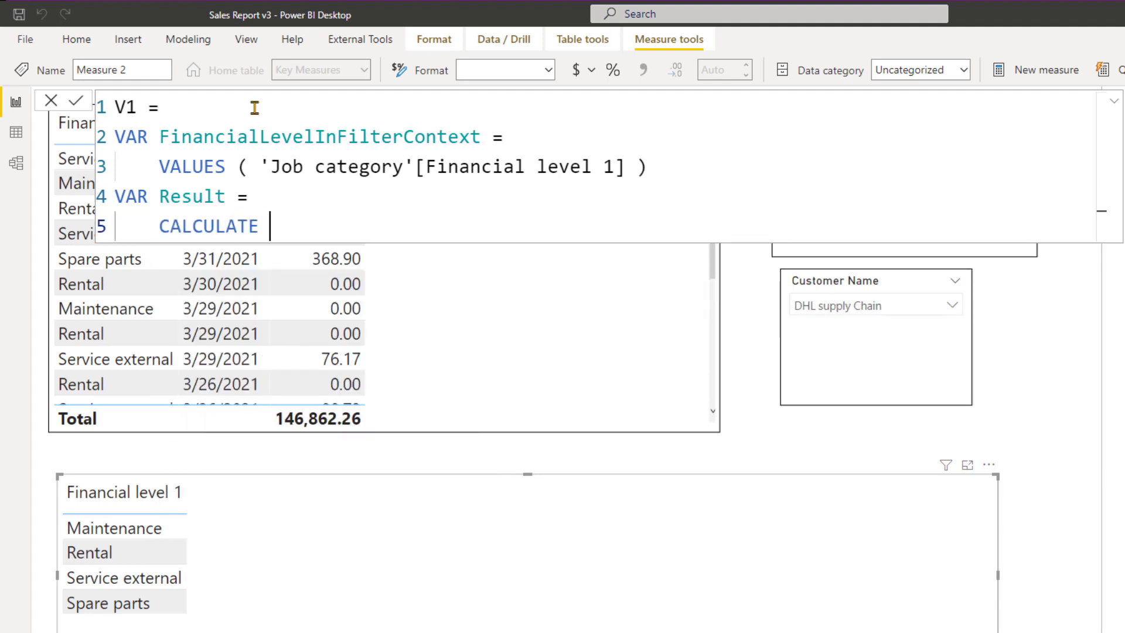
key(shift+Return)
key(shift+Return)
key(shift+Return)
key(shift+Return)
text())
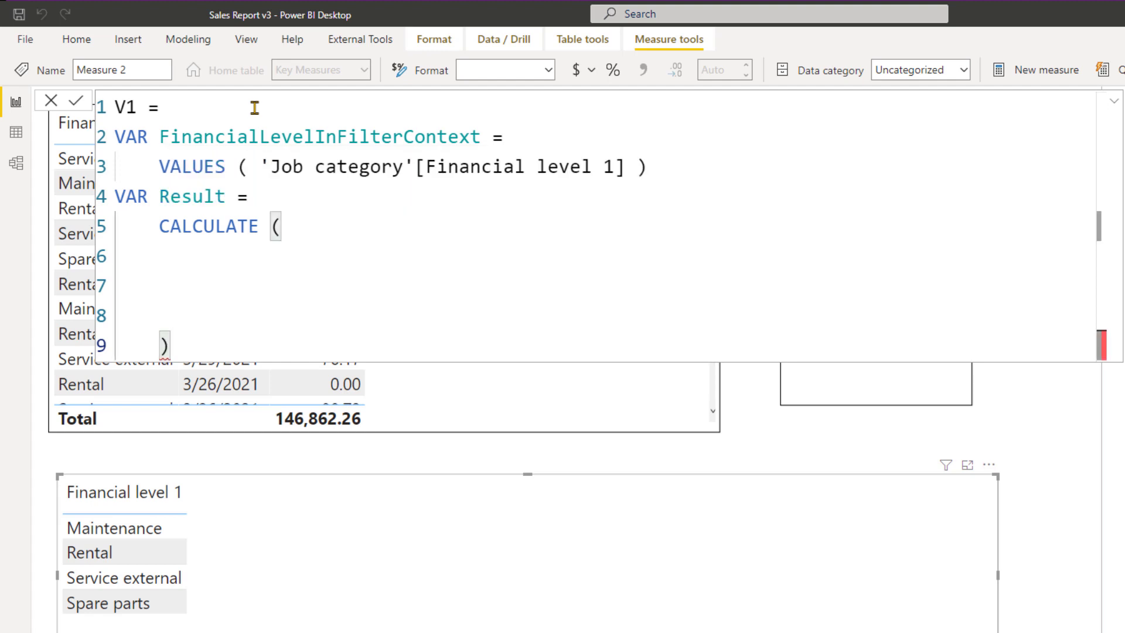
- Enter the placeholder "....," as the indented first argument of CALCULATE
key(Up)
key(Up)
key(Up)
key(Up)
key(Tab)
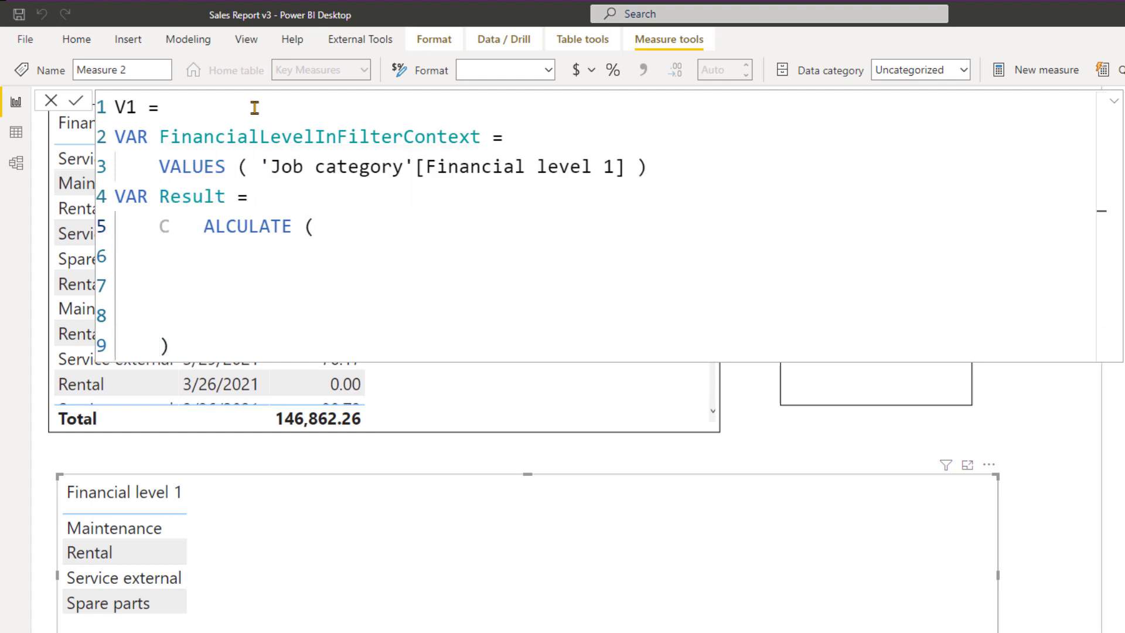
key(ctrl+z)
key(Down)
key(Escape)
key(Down)
key(Tab)
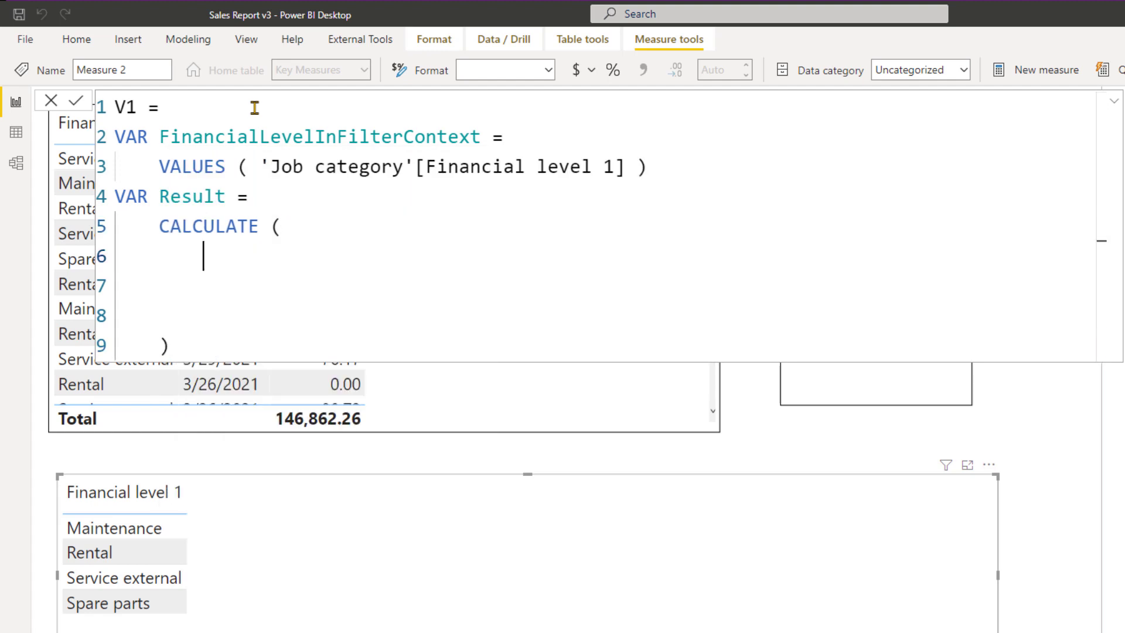
text(....)
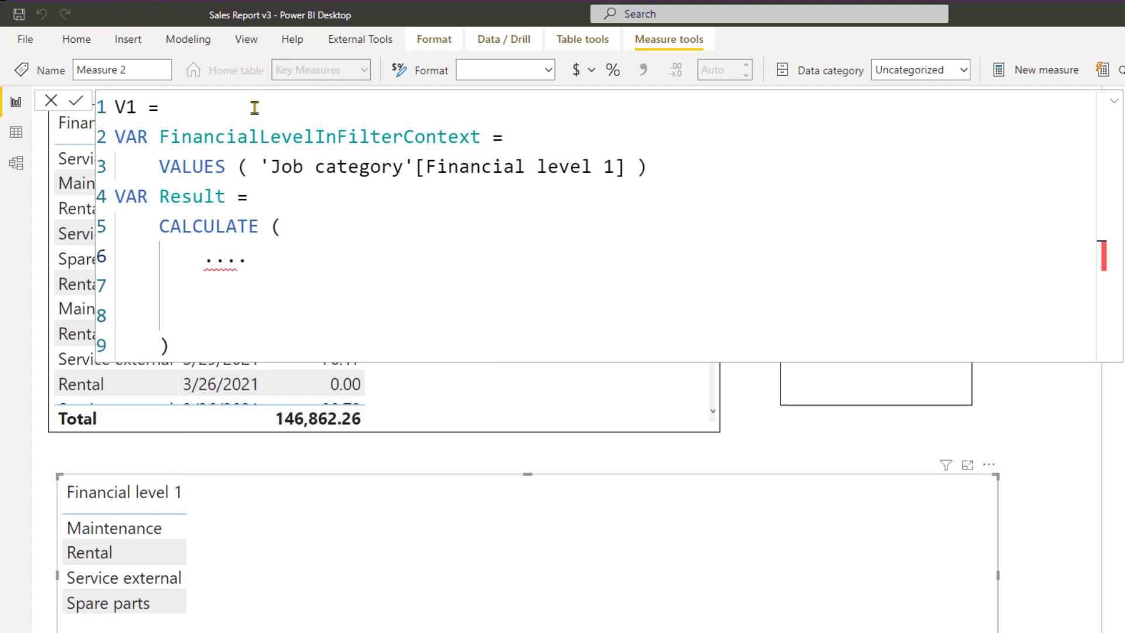
text(,)
key(Escape)
key(Down)
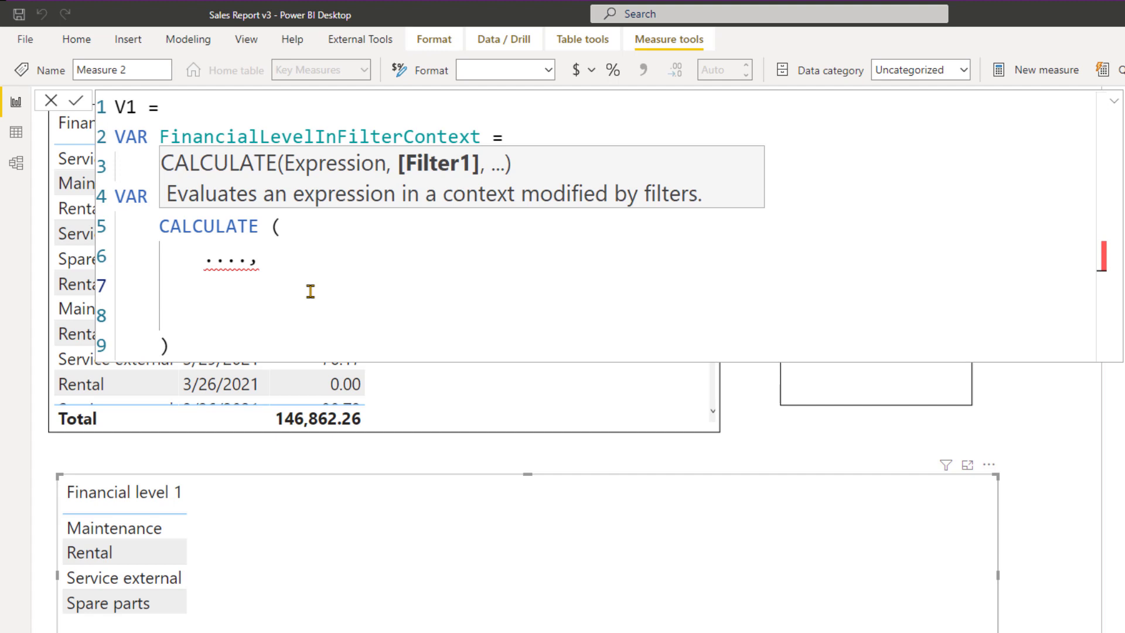
- Add ALLSELECTED ( 'Date' ) as a filter argument on its own line below the placeholder in CALCULATE
text(ALLE)
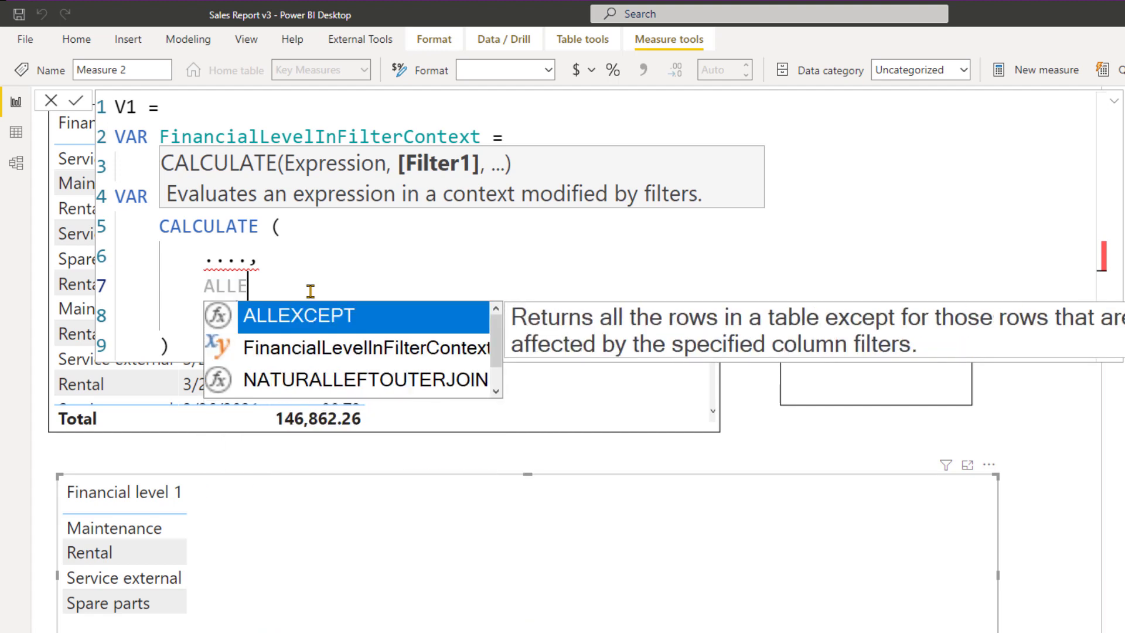
key(BackSpace)
text(SELECTED )
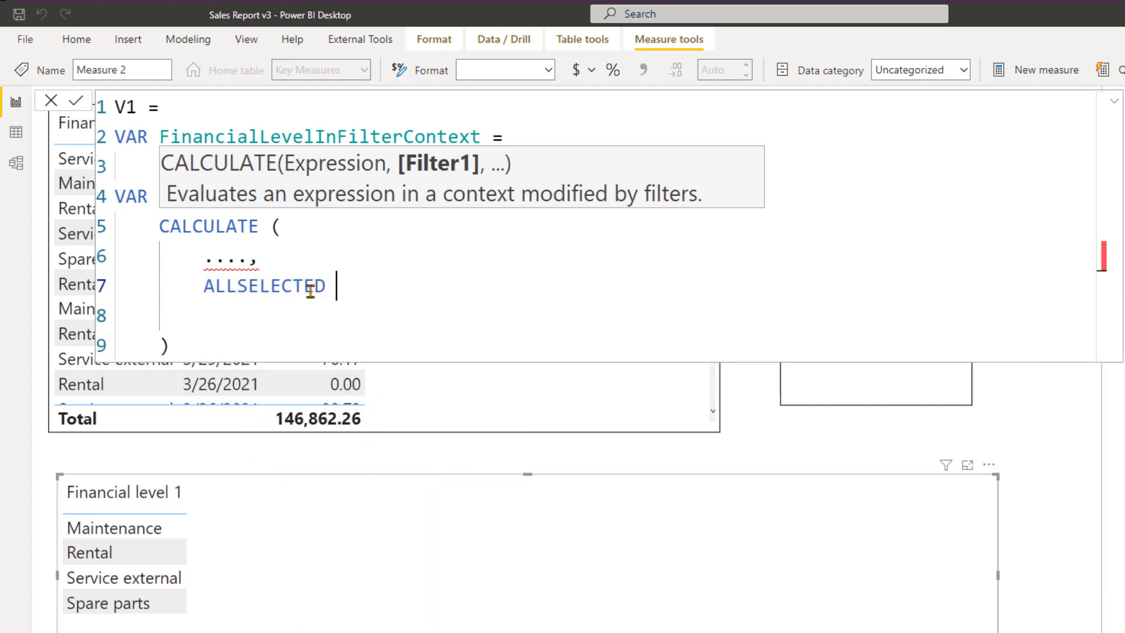
text(( 'DATE)
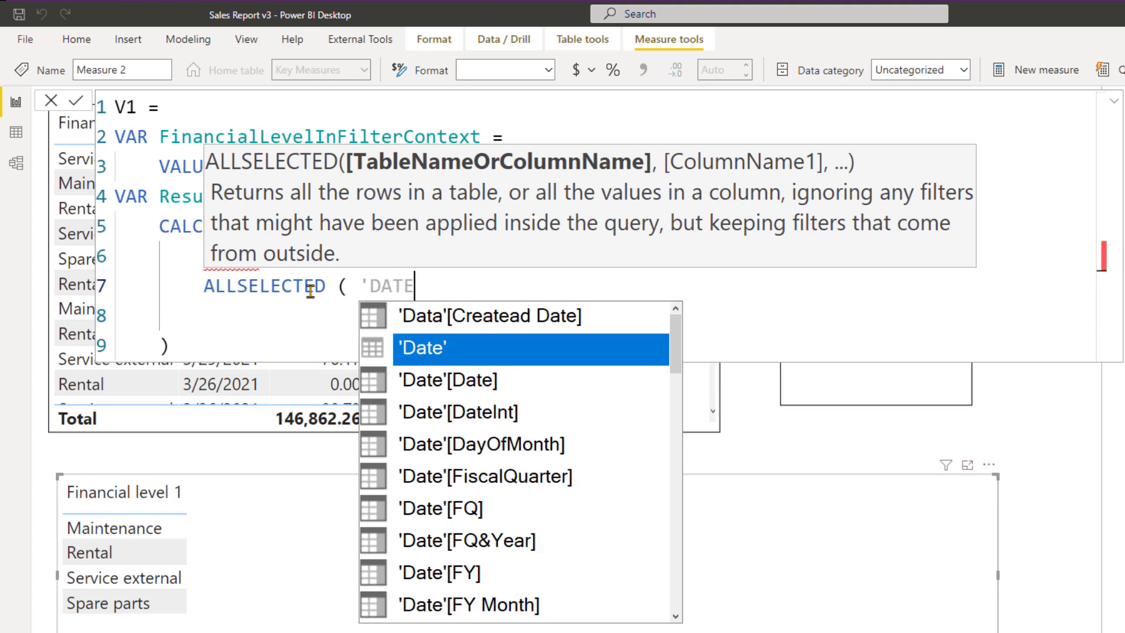
key(Tab)
text(),)
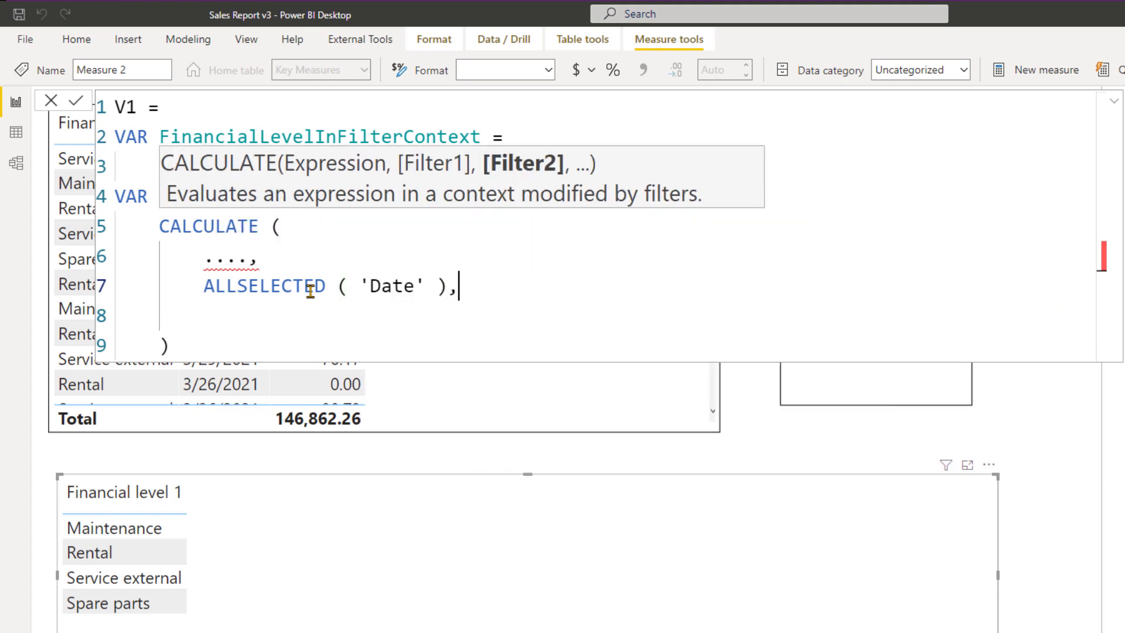
key(Return)
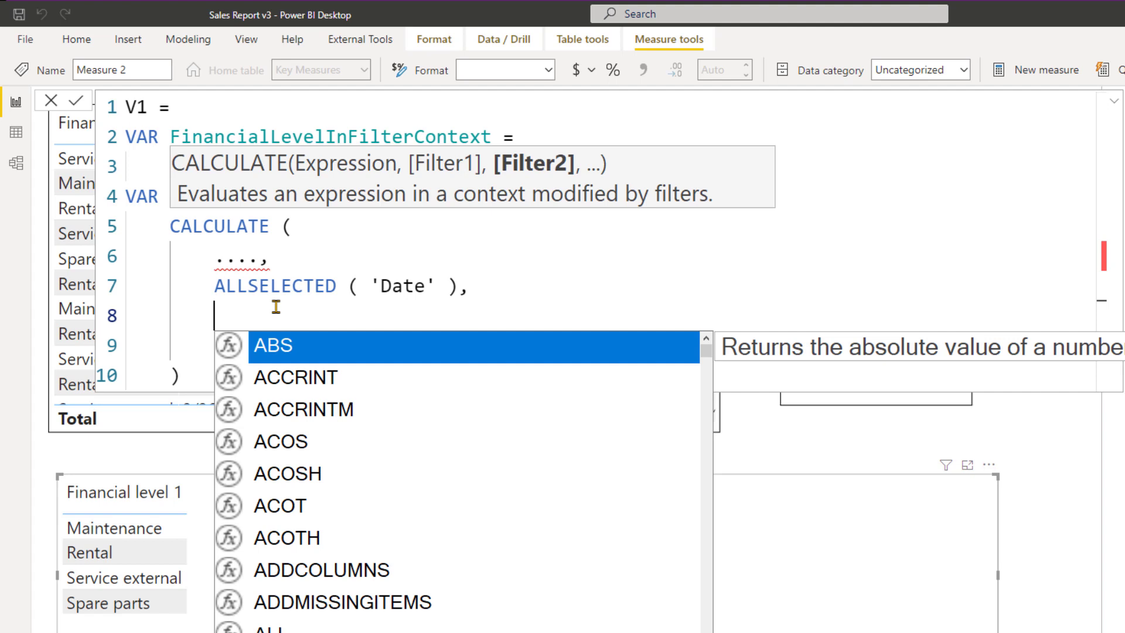
- Add REMOVEFILTERS ( 'Job category'[Financial level 1] ) as the second filter argument of CALCULATE
text(REM)
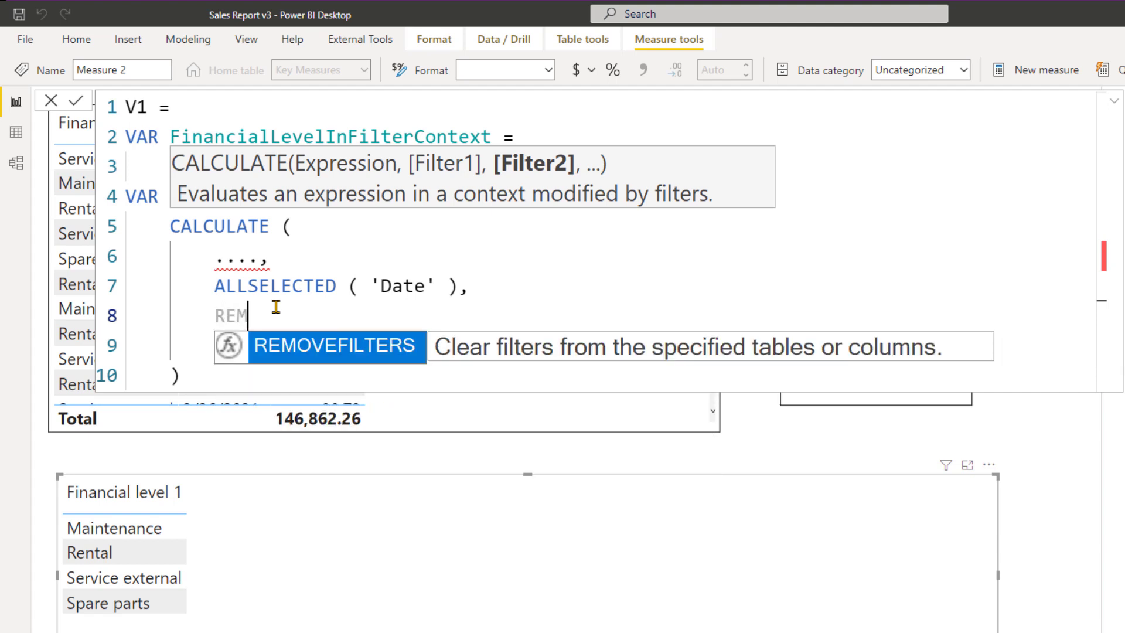
key(Tab)
text(()
key(Escape)
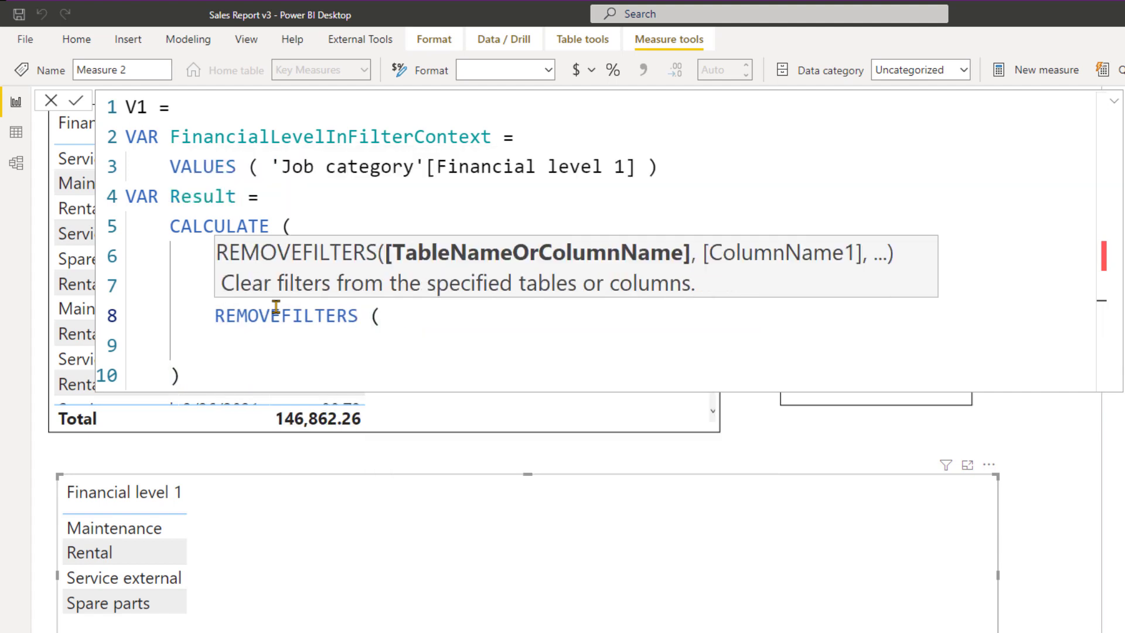
text('Jo)
key(Tab)
text([)
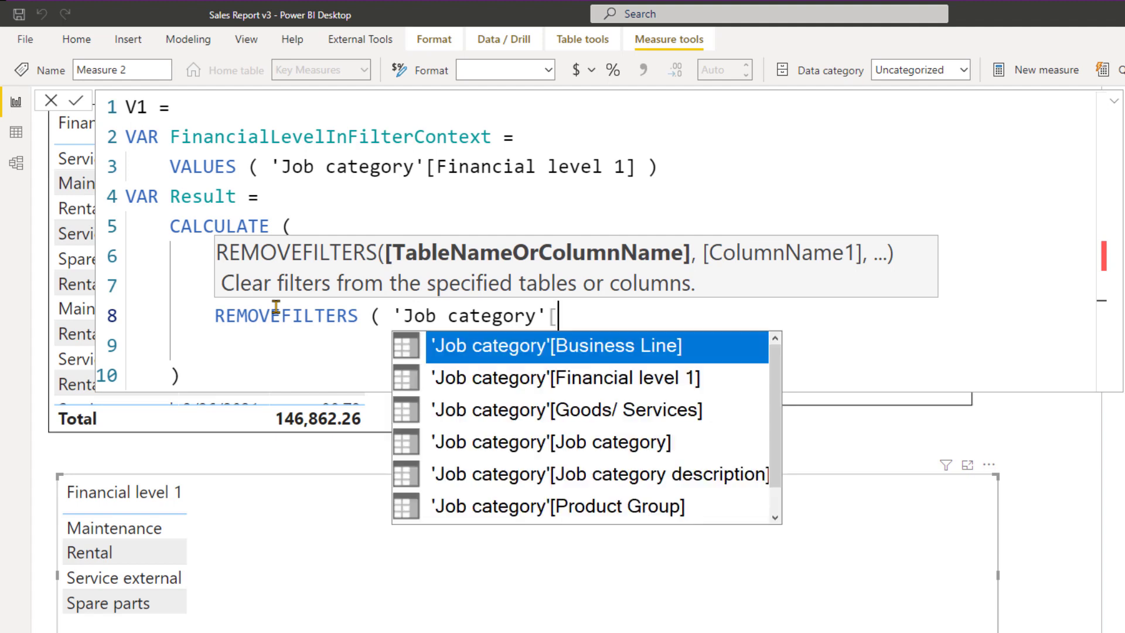
text(Fin)
key(Tab)
text())
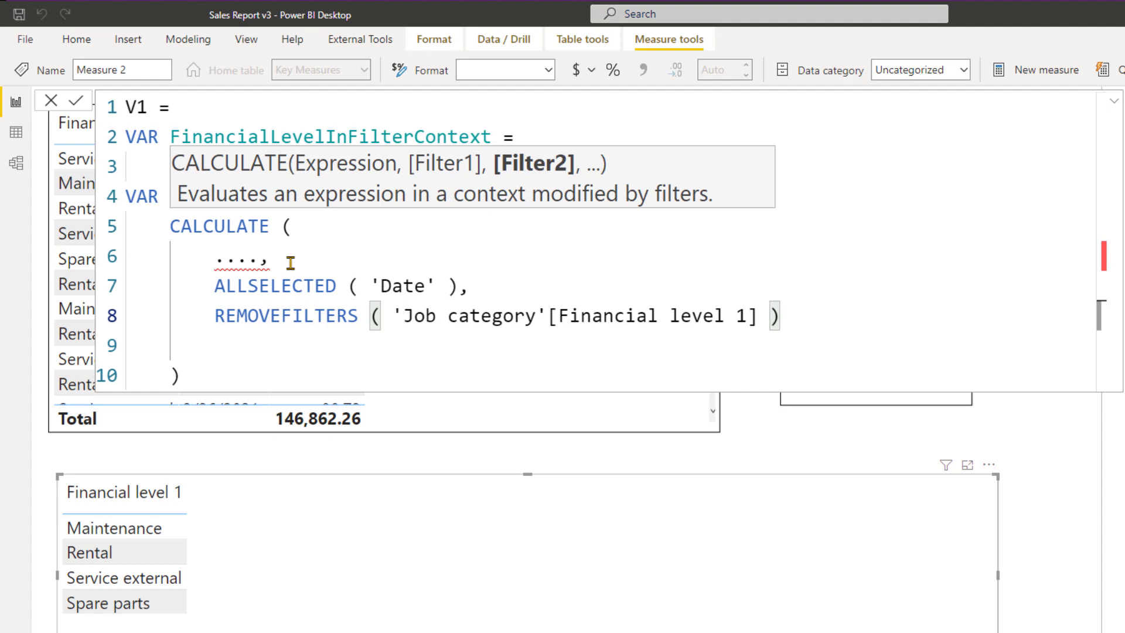
- Replace the "....," placeholder in CALCULATE with a declaration of the variable FinancialLevelAndSelectedDates, leaving an indented line for its expression
mouse_move(264, 262)
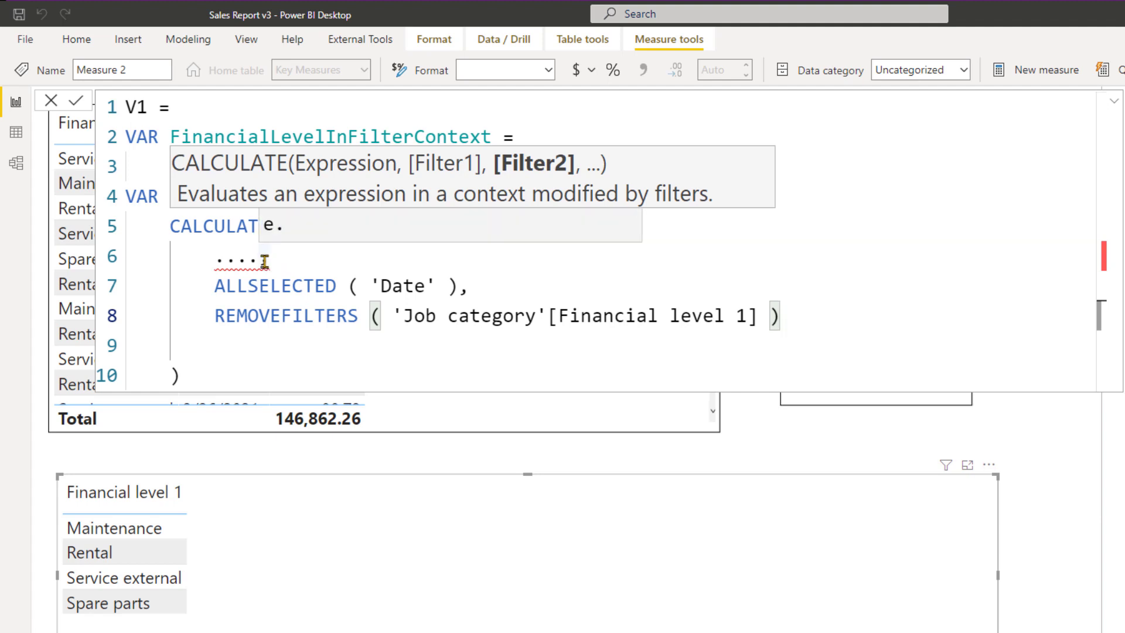
drag(213, 258, 273, 243)
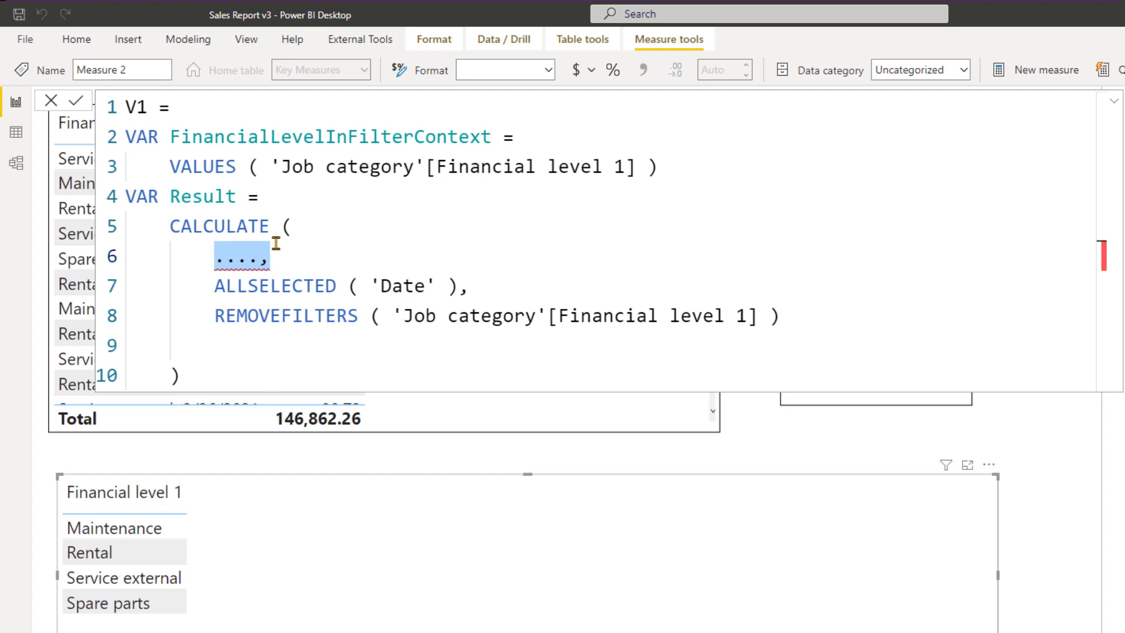
mouse_move(276, 243)
key(BackSpace)
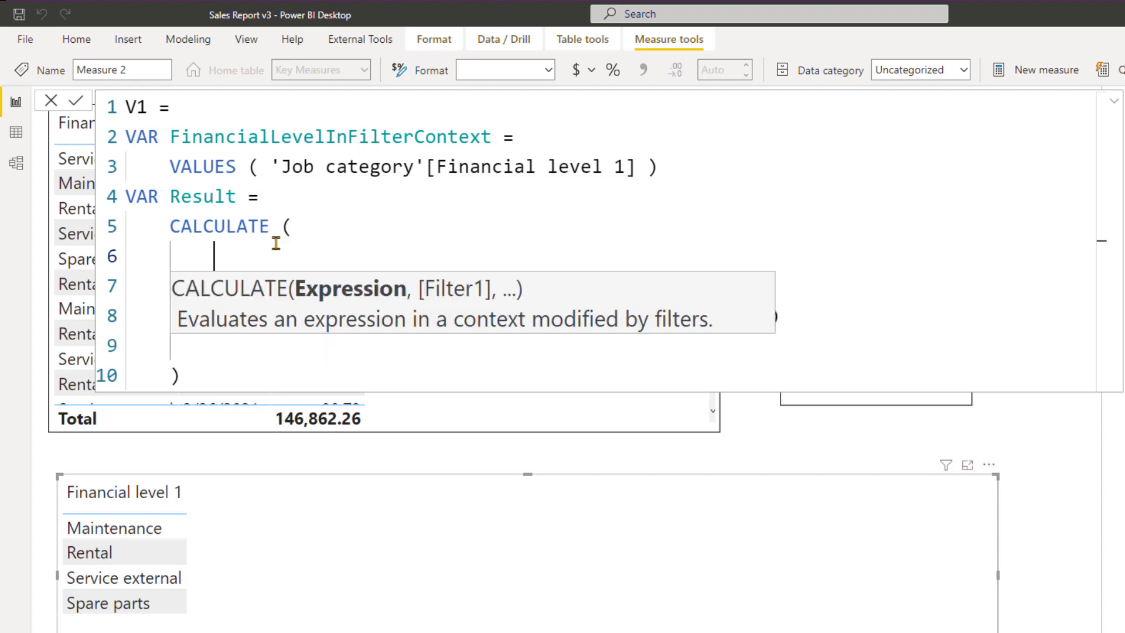
text(VAR )
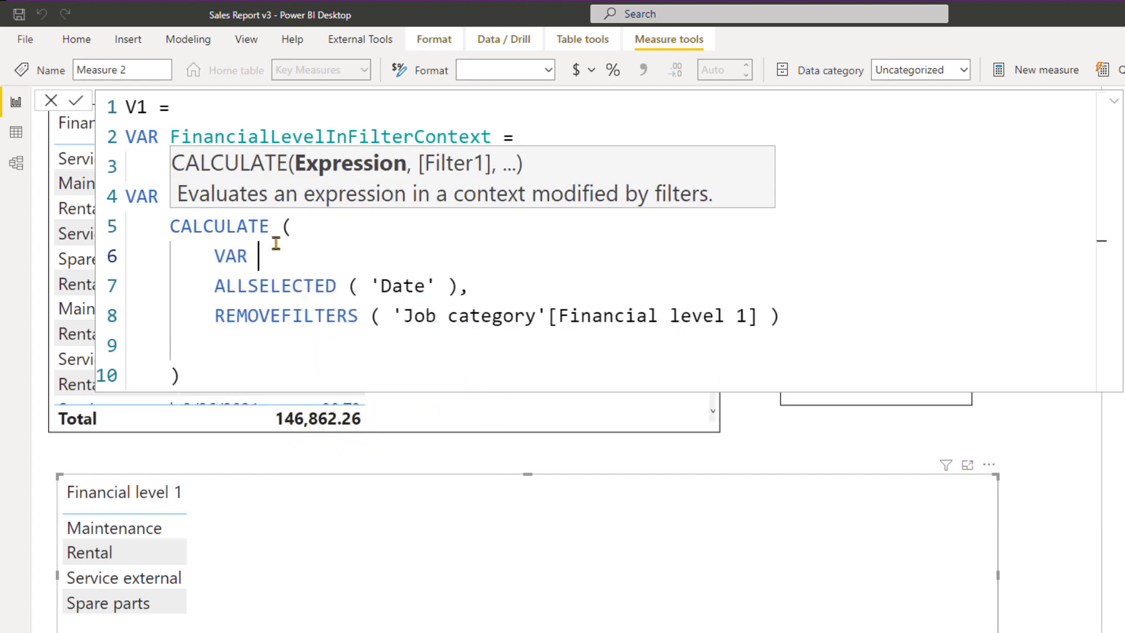
text(Fin)
text(ancia)
key(BackSpace)
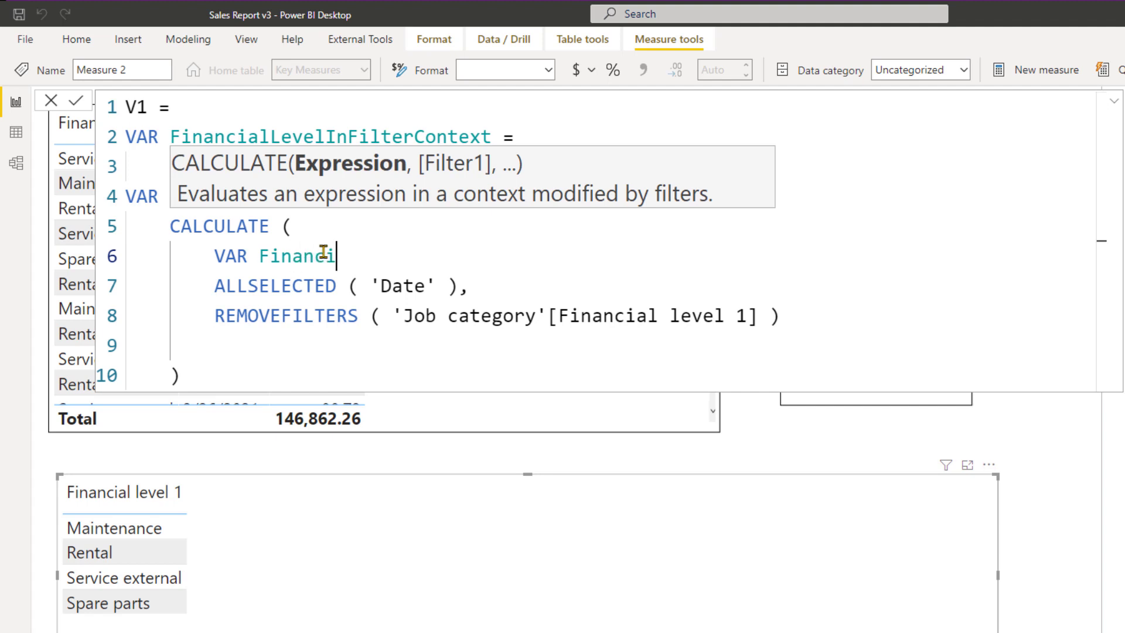
text(alLevelA)
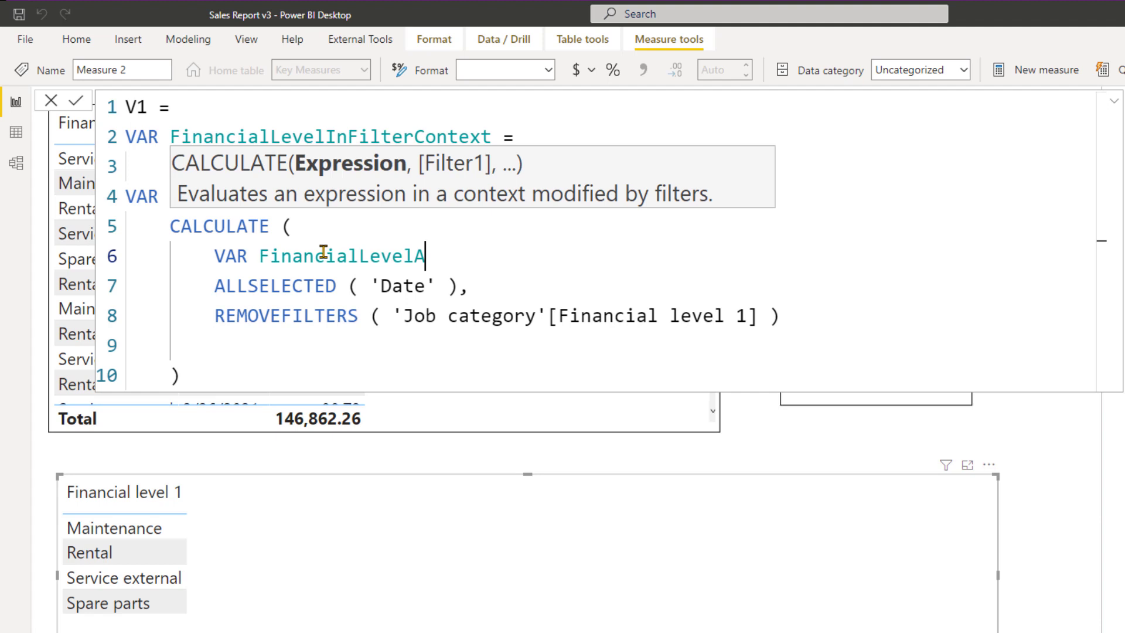
text(ndSelected)
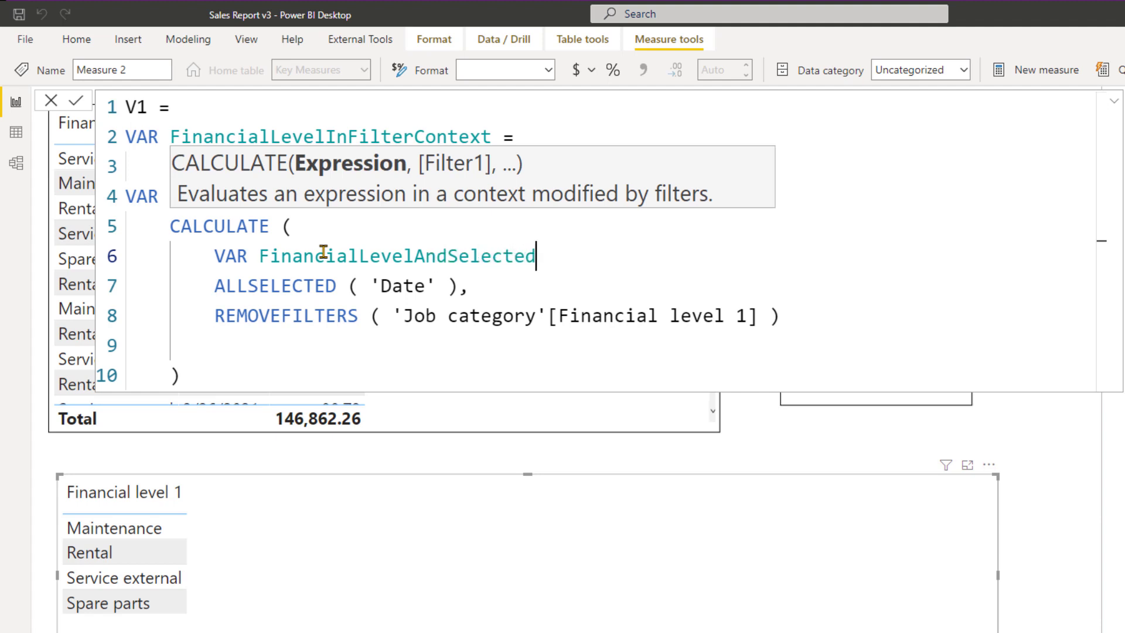
text(Dates =)
key(Return)
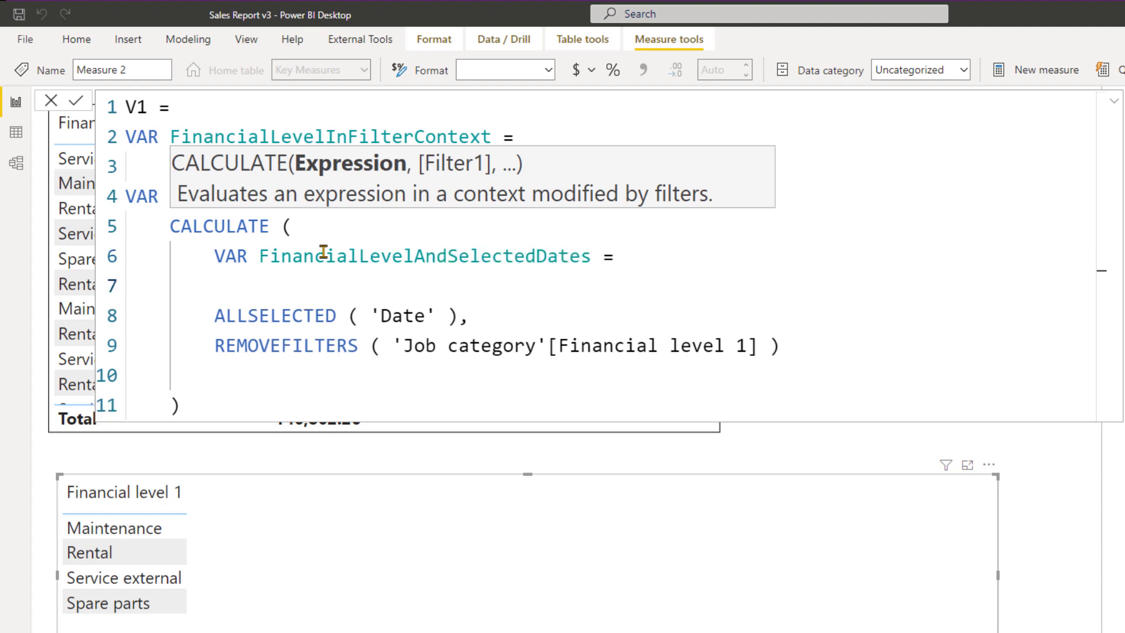
- Start the FinancialLevelAndSelectedDates expression as a SUMMARIZE of the Data table grouped by 'Job category'[Financial level 1]
text(SUMMARI)
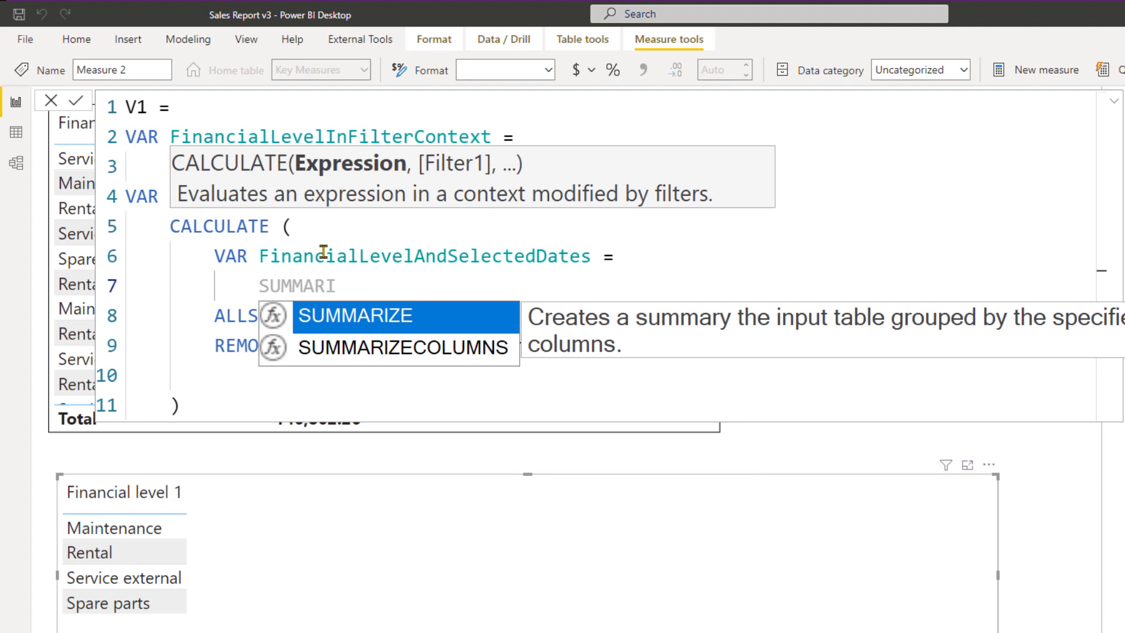
key(Tab)
text(( )
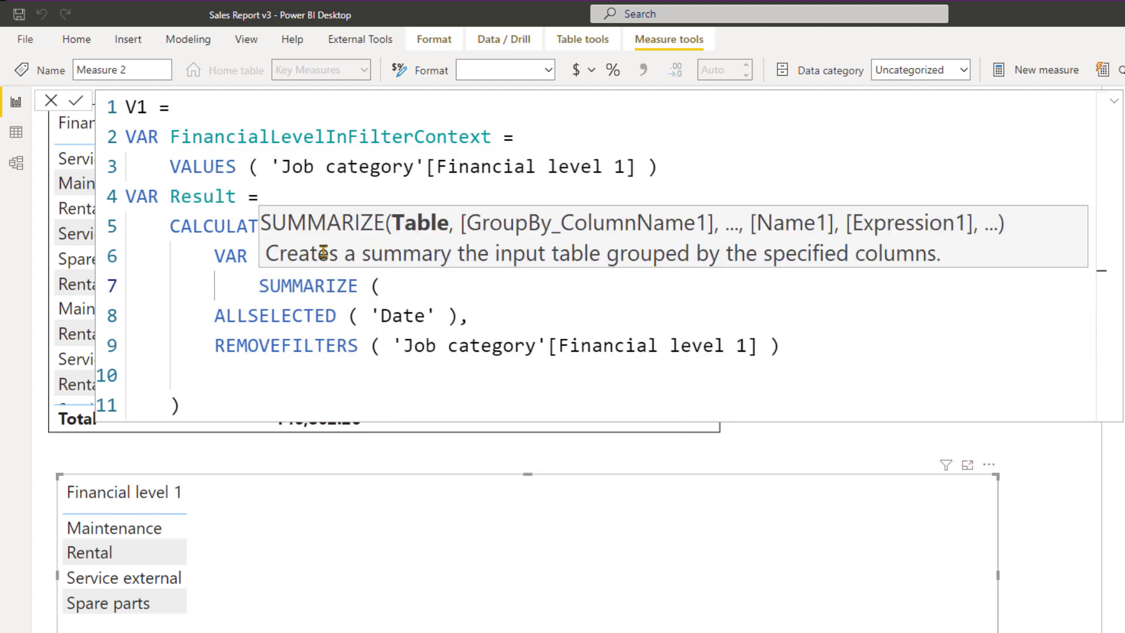
text(Dat)
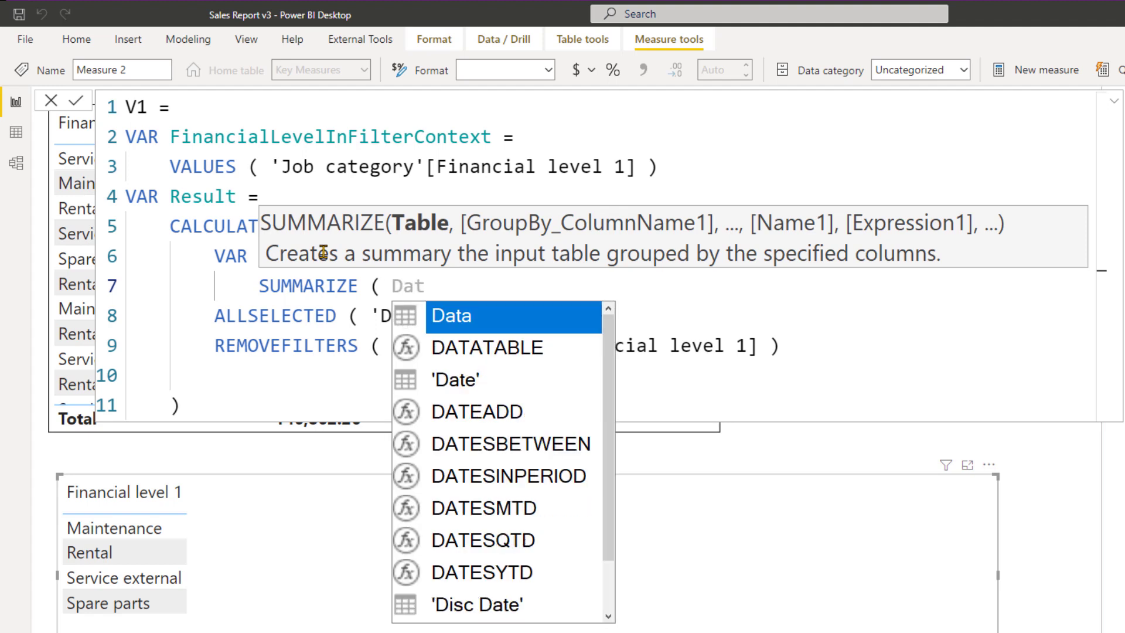
key(Tab)
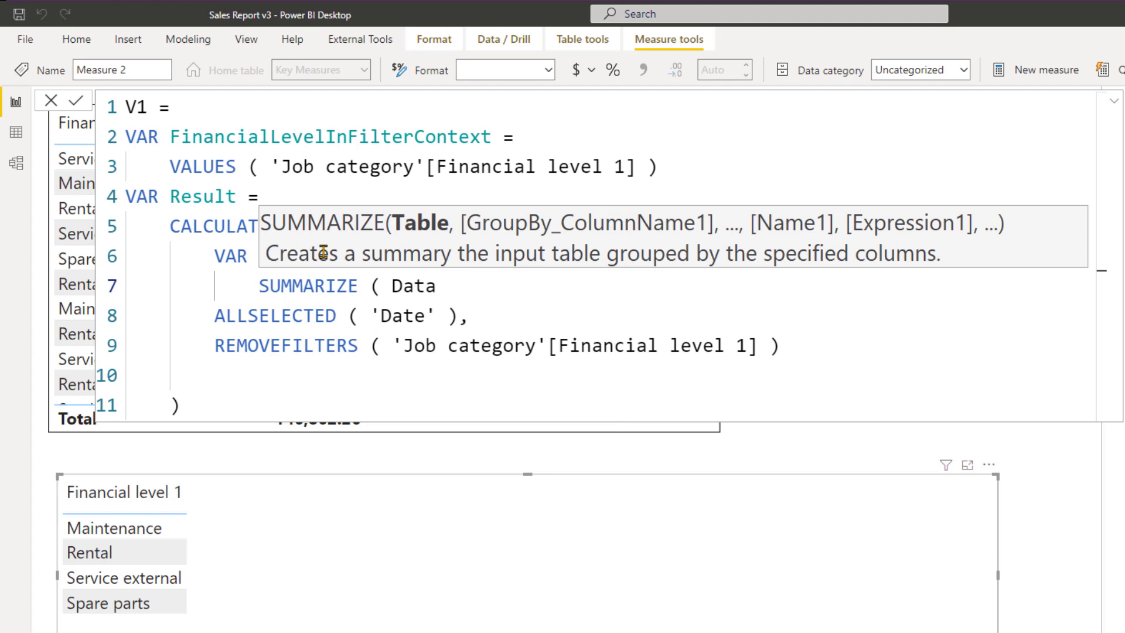
text(, )
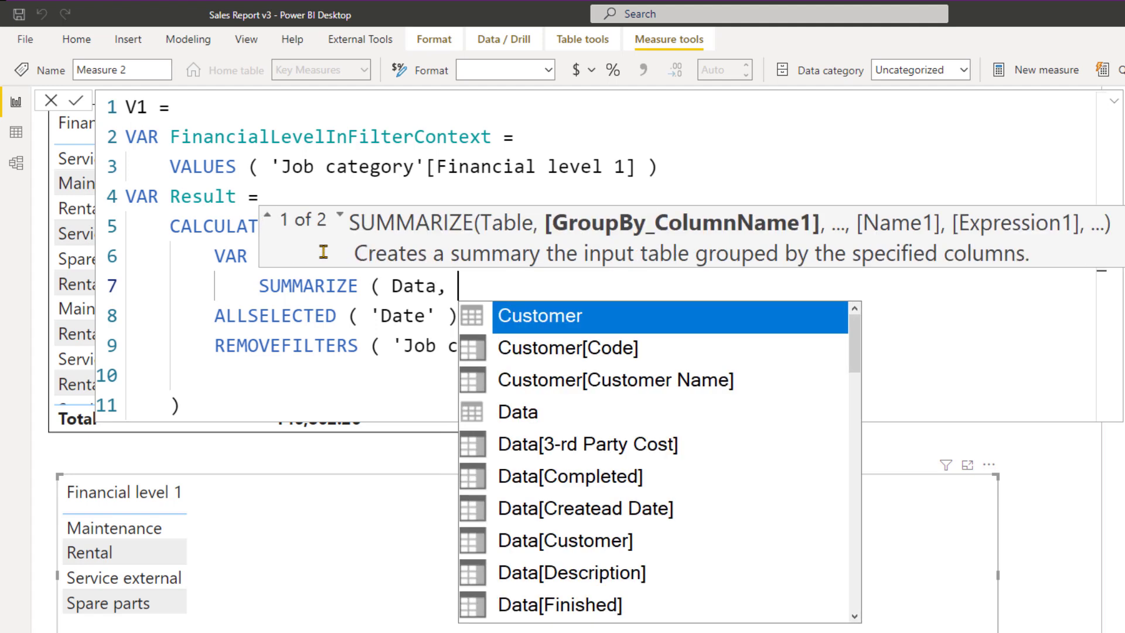
text('Job category'[)
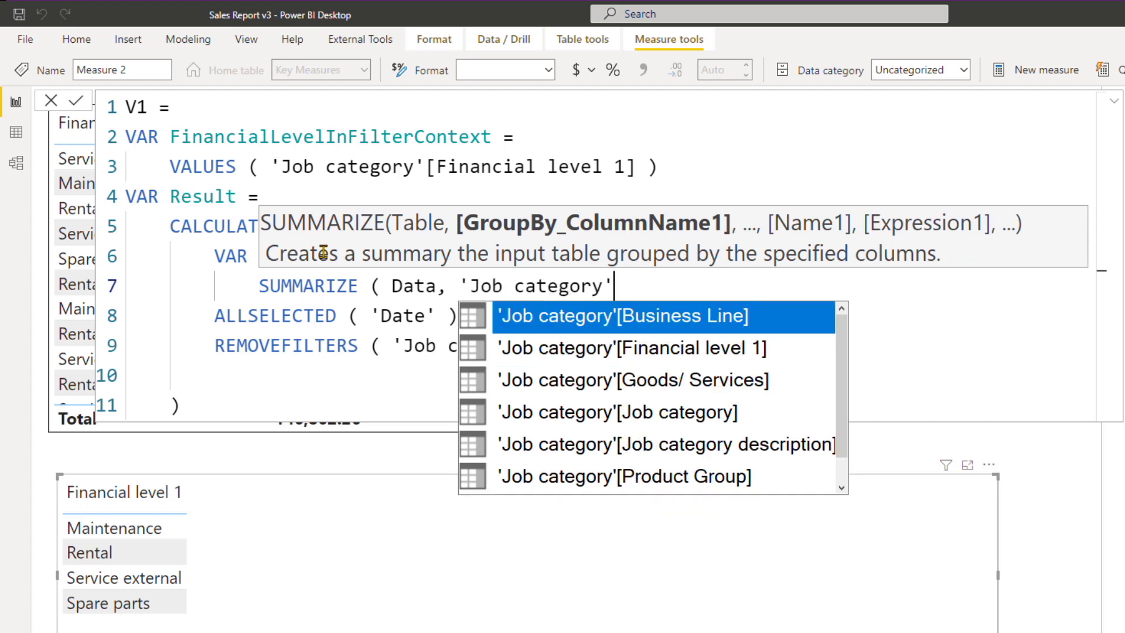
text(Fin)
key(Tab)
text(, )
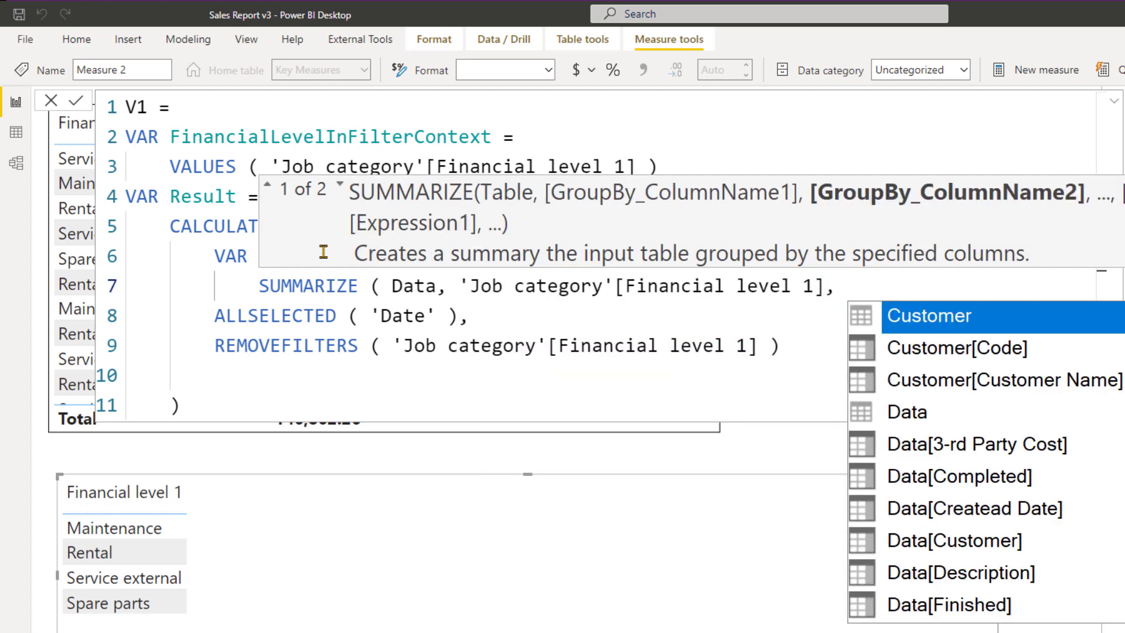
- Add 'Date'[Date] as the second grouping column, close SUMMARIZE, and start a new line aligned with the VAR above
text('D)
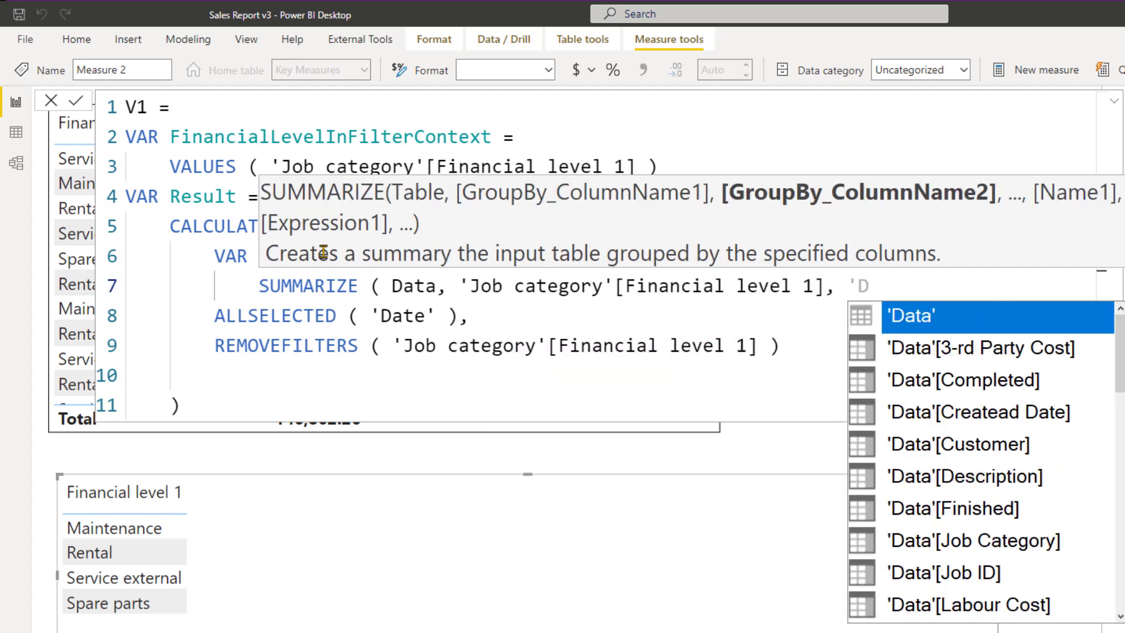
text(ate[d)
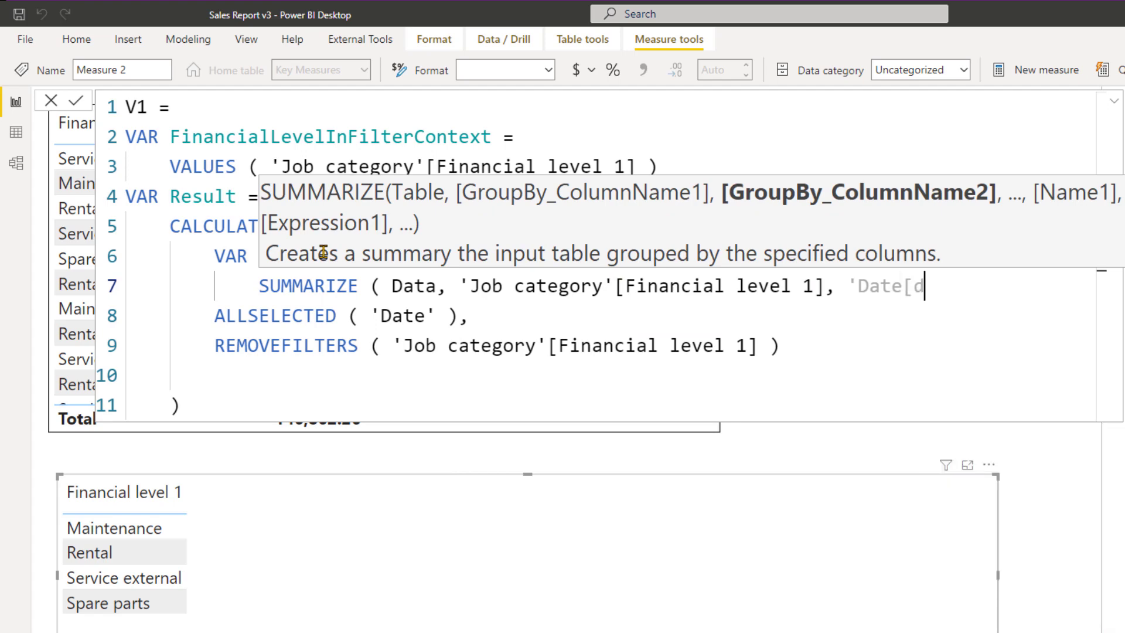
key(BackSpace)
key(BackSpace)
text('d)
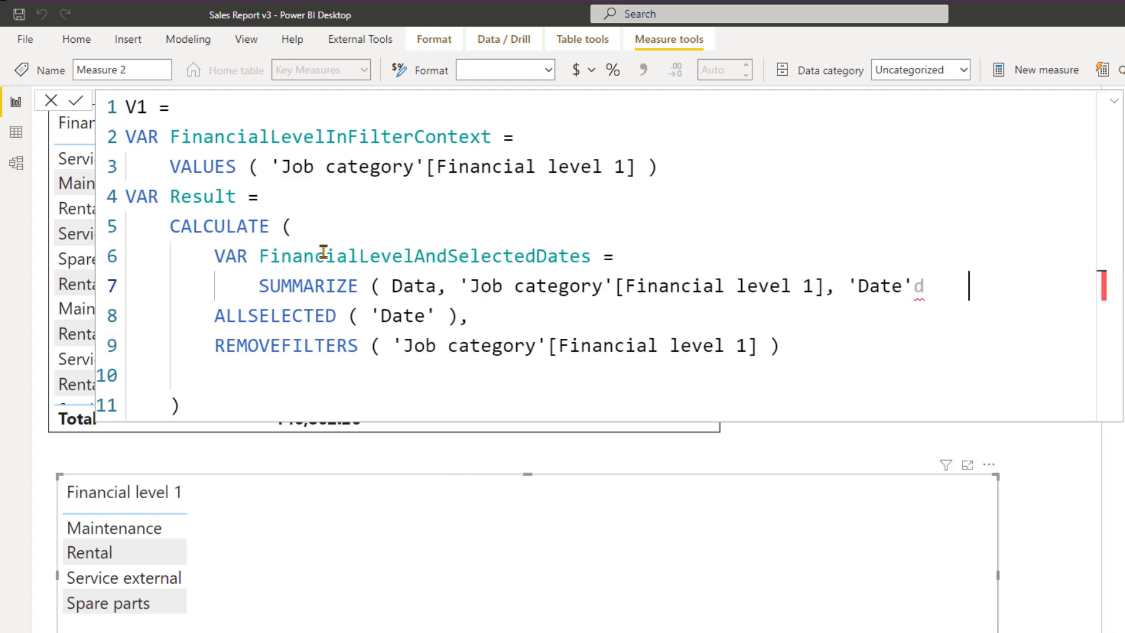
key(BackSpace)
key(BackSpace)
key(BackSpace)
key(BackSpace)
key(BackSpace)
text([)
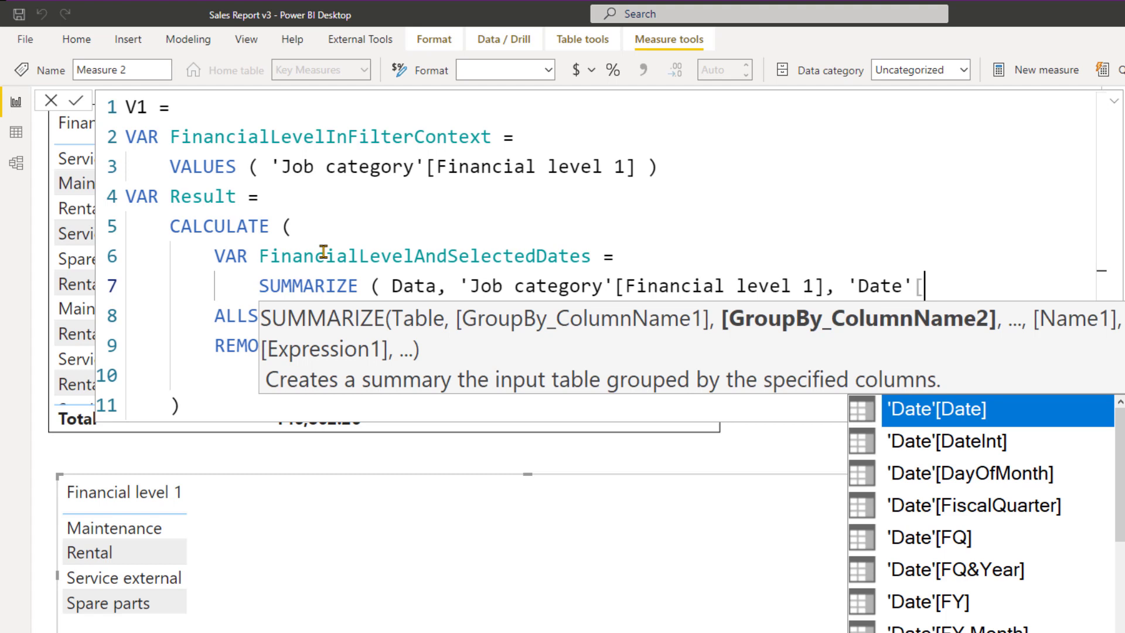
key(Tab)
text())
key(Return)
key(shift+Tab)
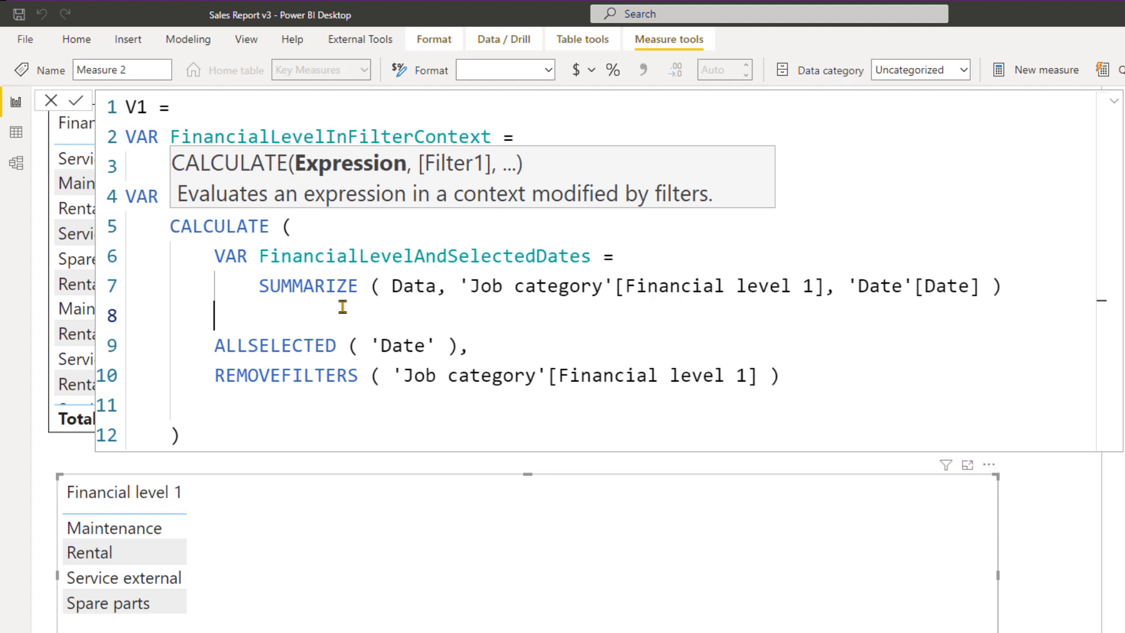
- Declare the variable FinancialLevelAndDatesWithRevenue below the SUMMARIZE expression, with an indented line for its expression
text(VAR)
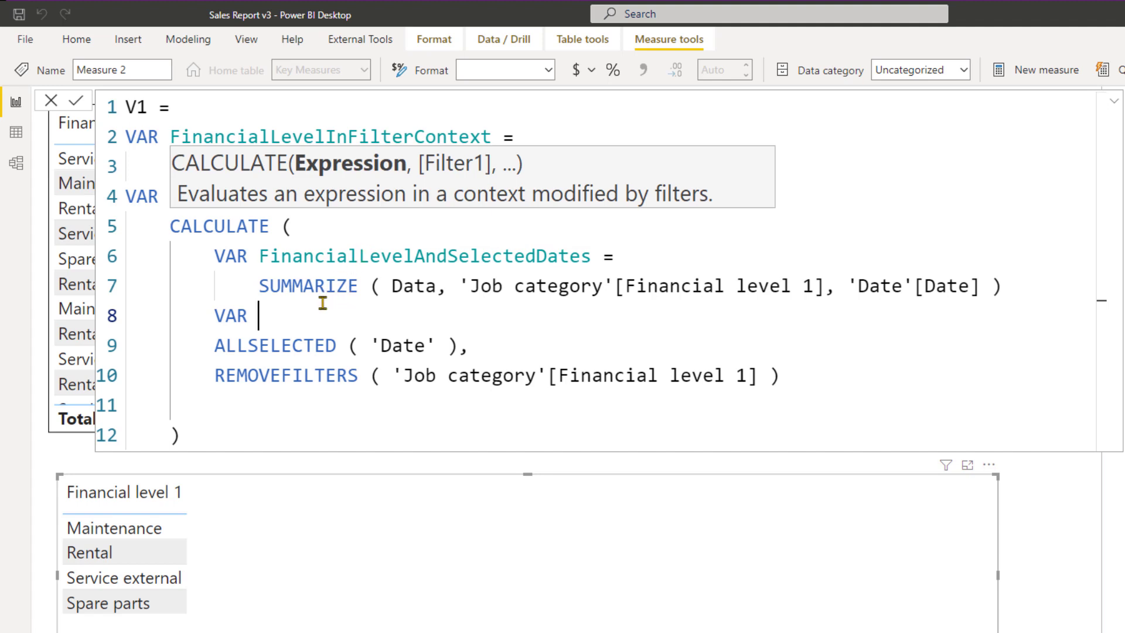
text(FinancialLevel)
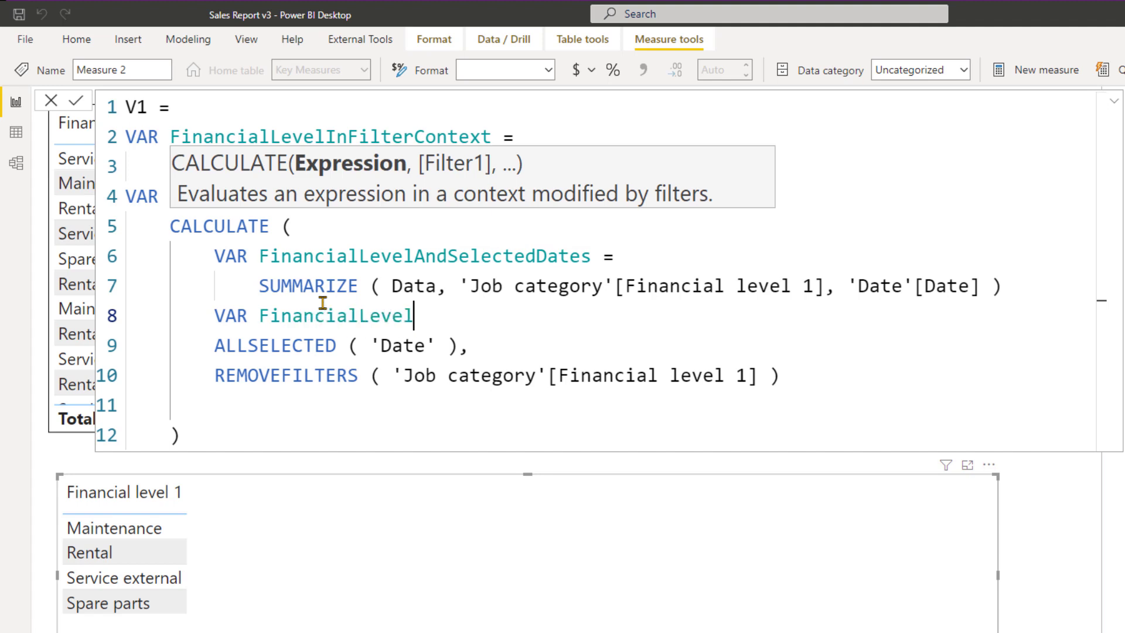
text(AndDatesWi)
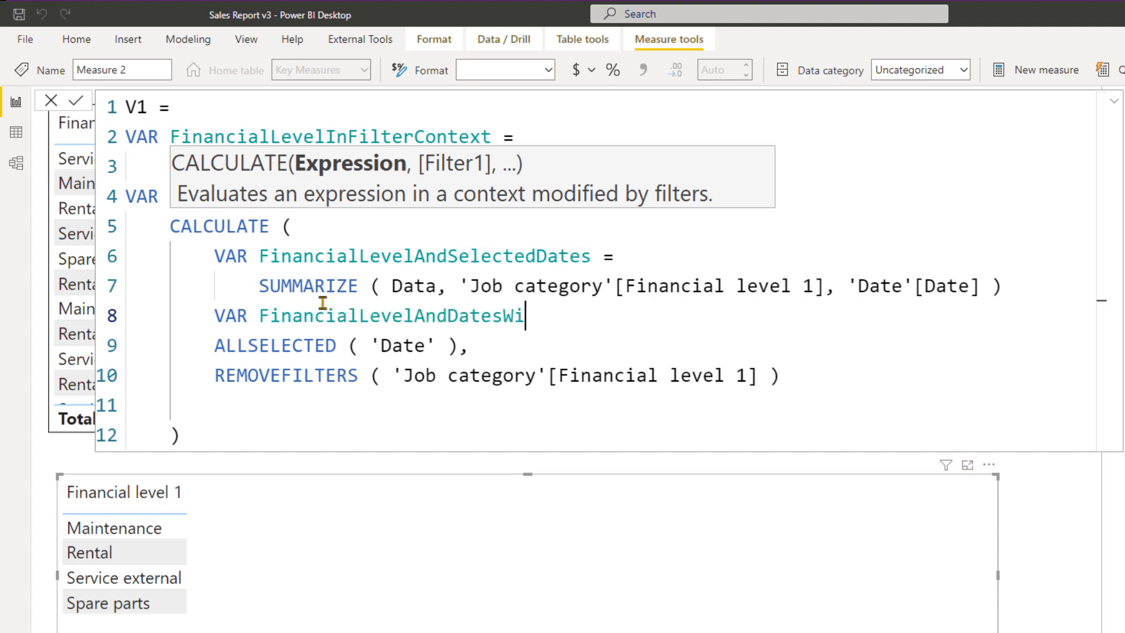
text(thRevenue =)
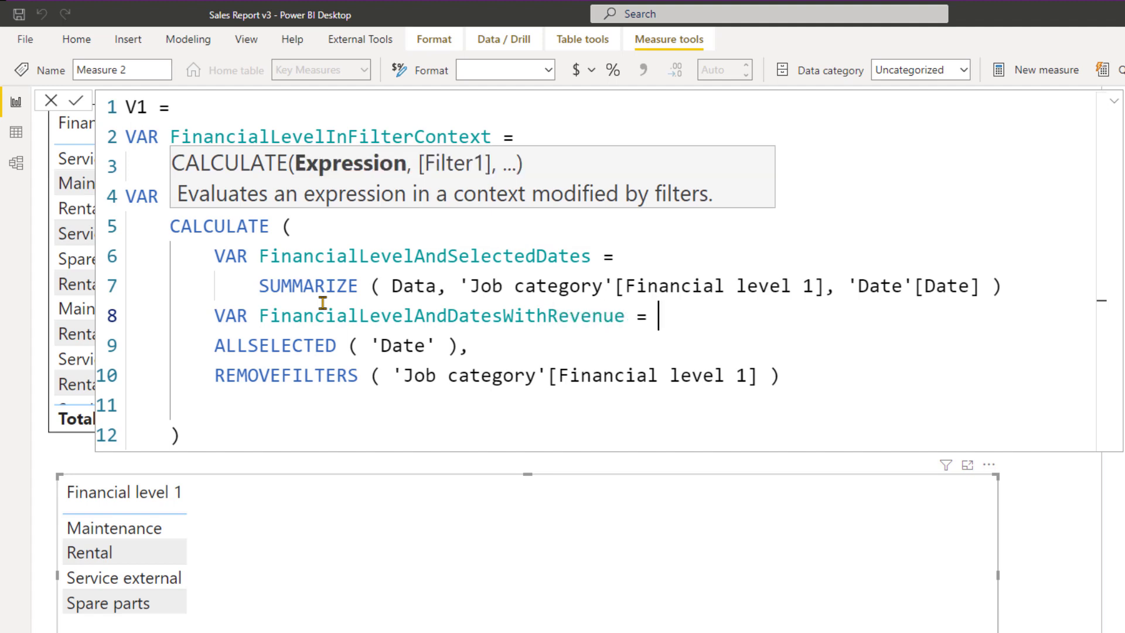
key(Return)
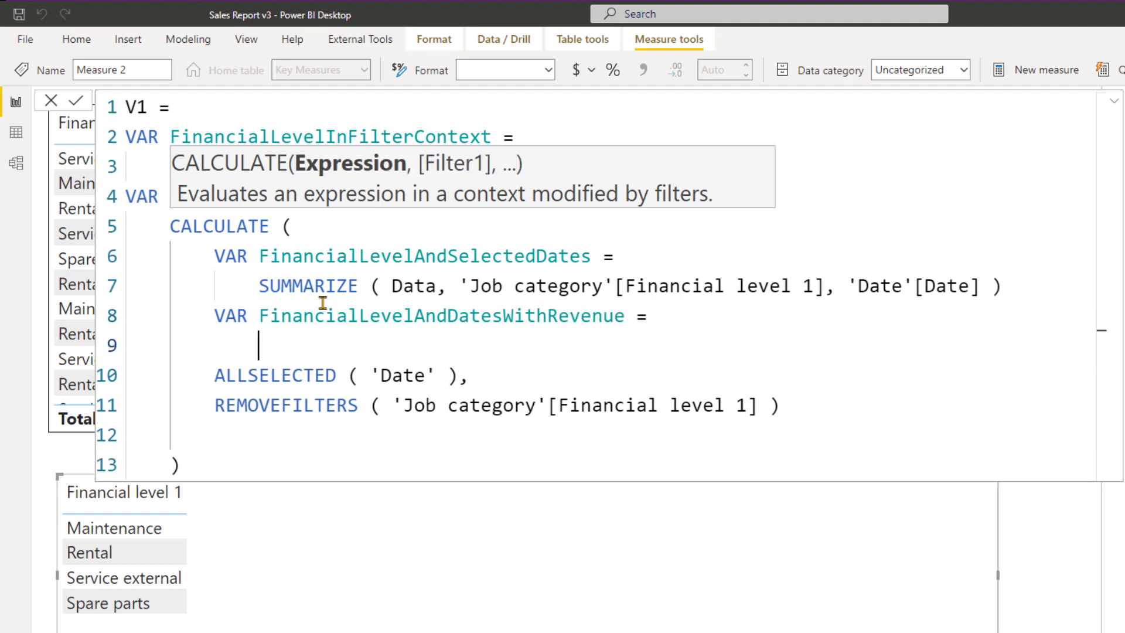
- Start the FinancialLevelAndDatesWithRevenue expression as ADDCOLUMNS over the FinancialLevelAndSelectedDates variable
text(ad)
key(Tab)
text(( )
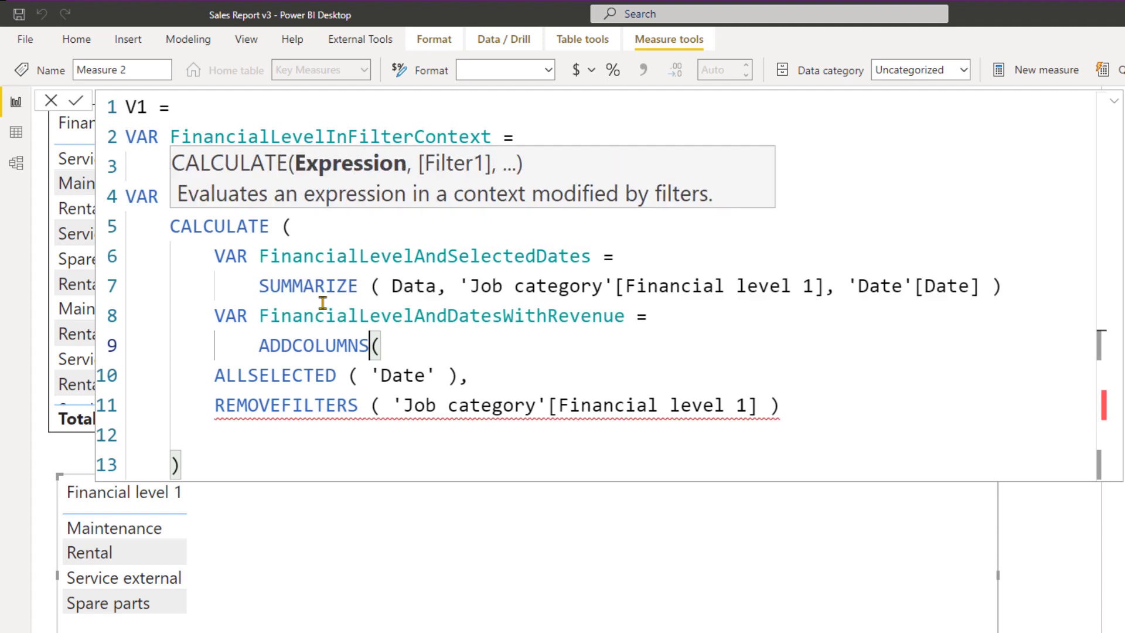
text(Fina)
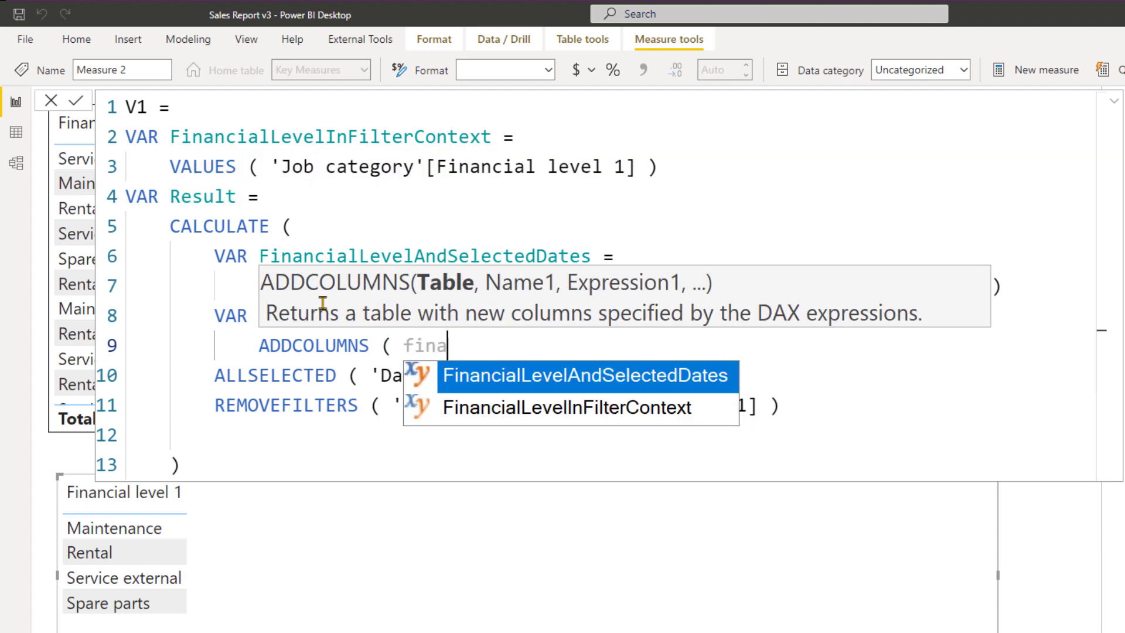
key(Tab)
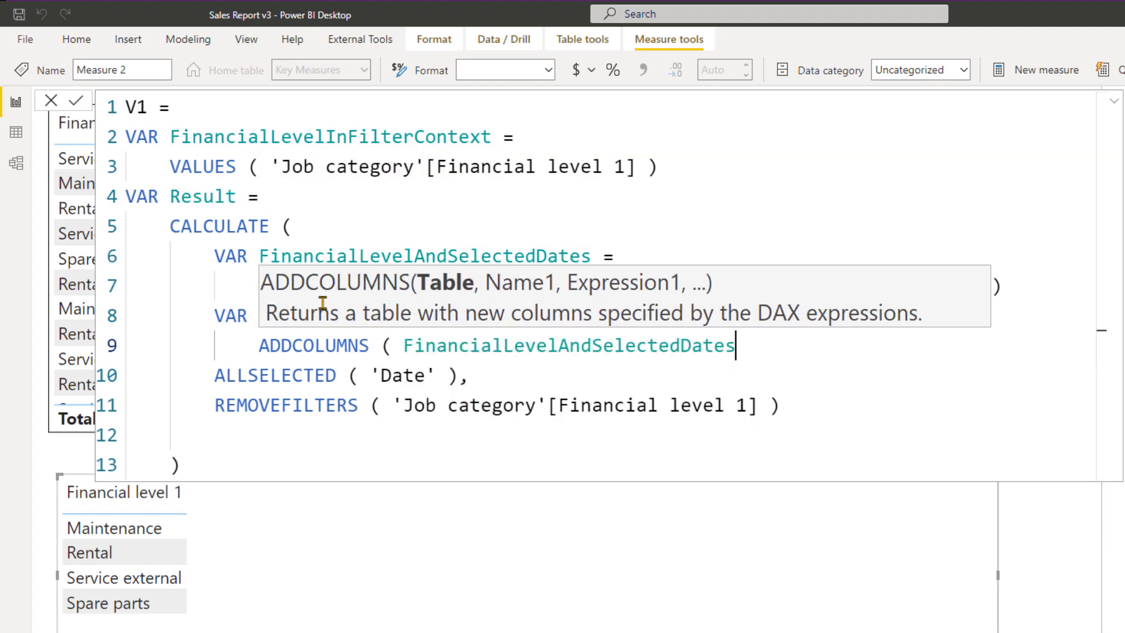
text(, "@r)
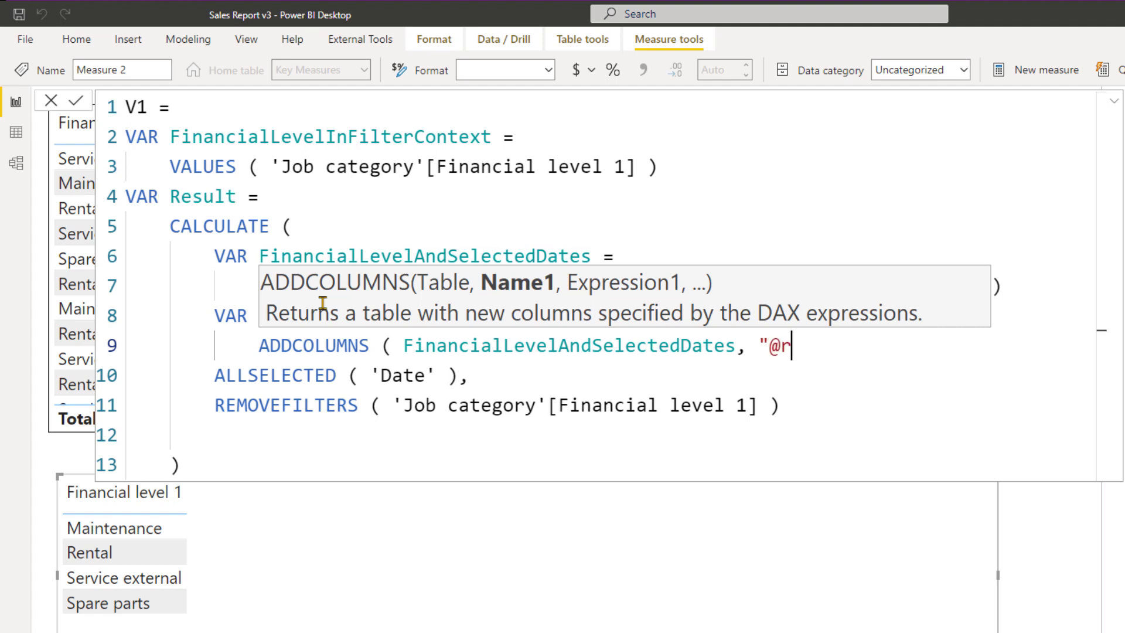
key(BackSpace)
text(Revenue")
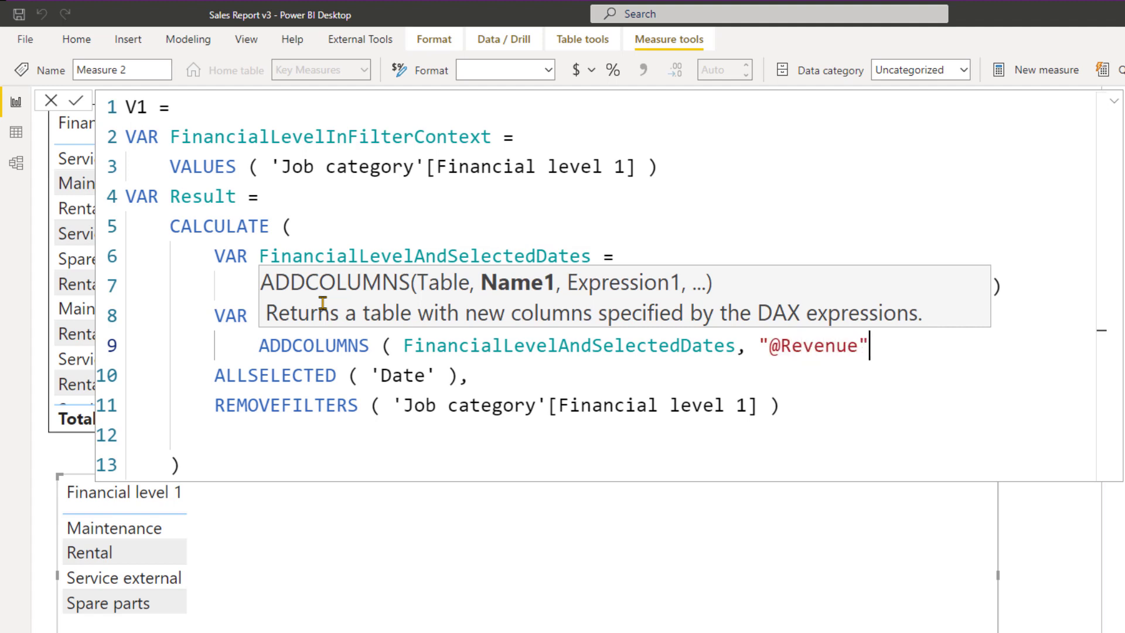
text(, [t)
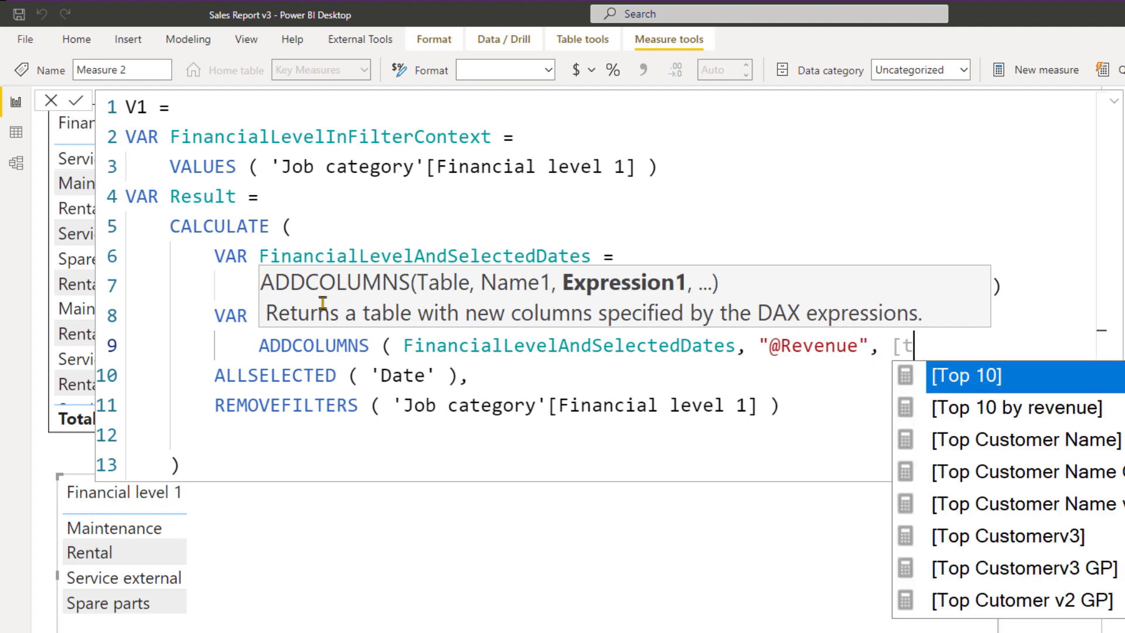
key(BackSpace)
text(reve)
key(Tab)
text())
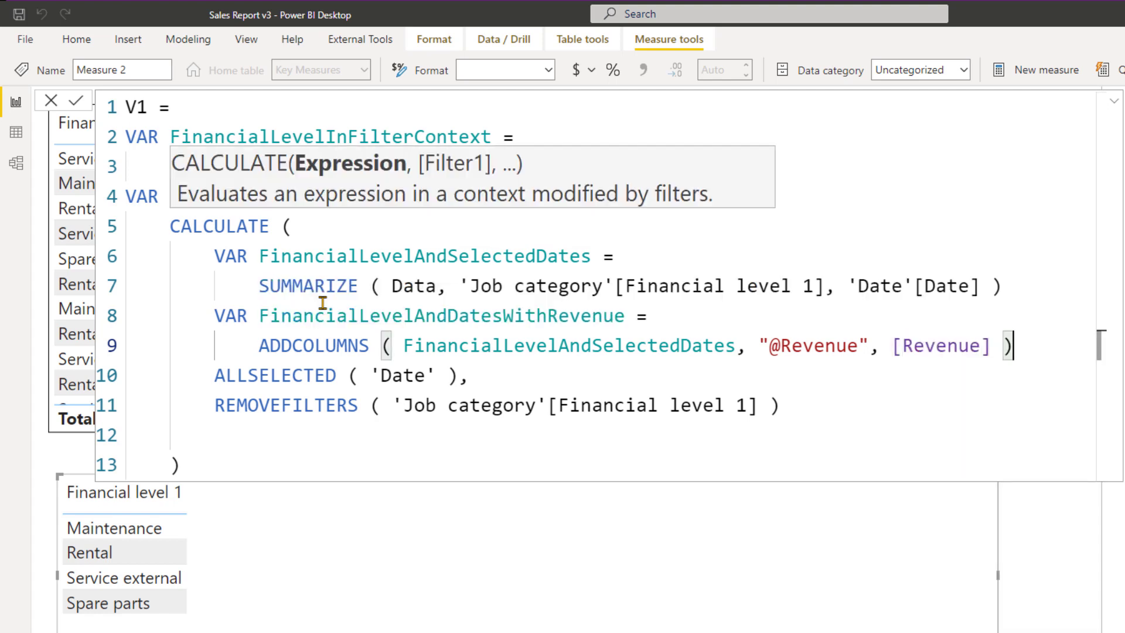
key(Return)
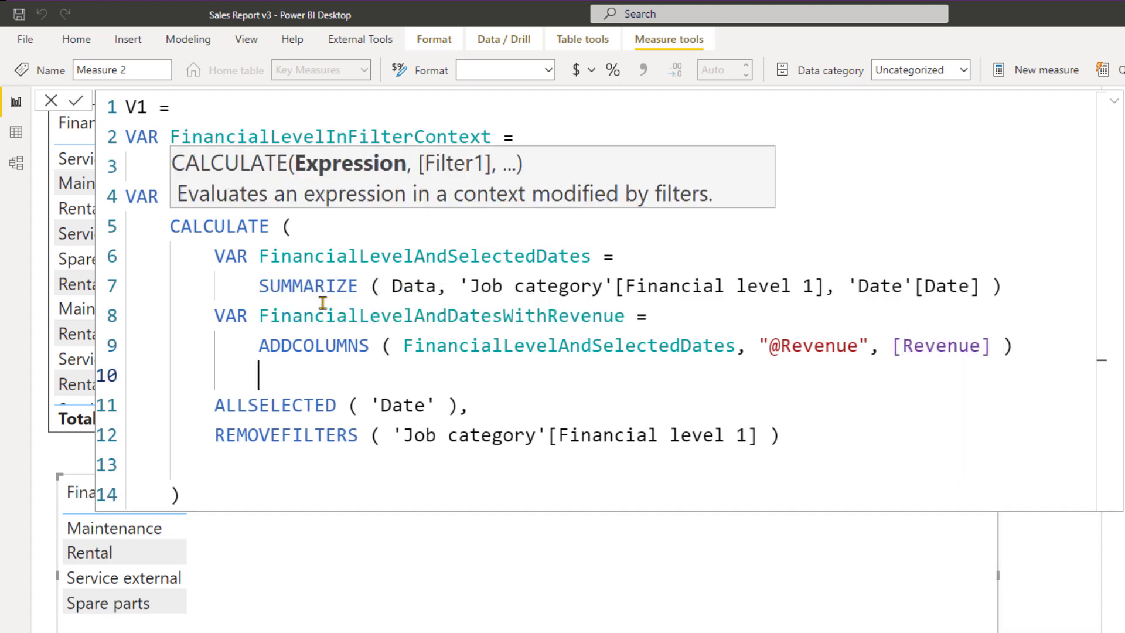
double_click(678, 352)
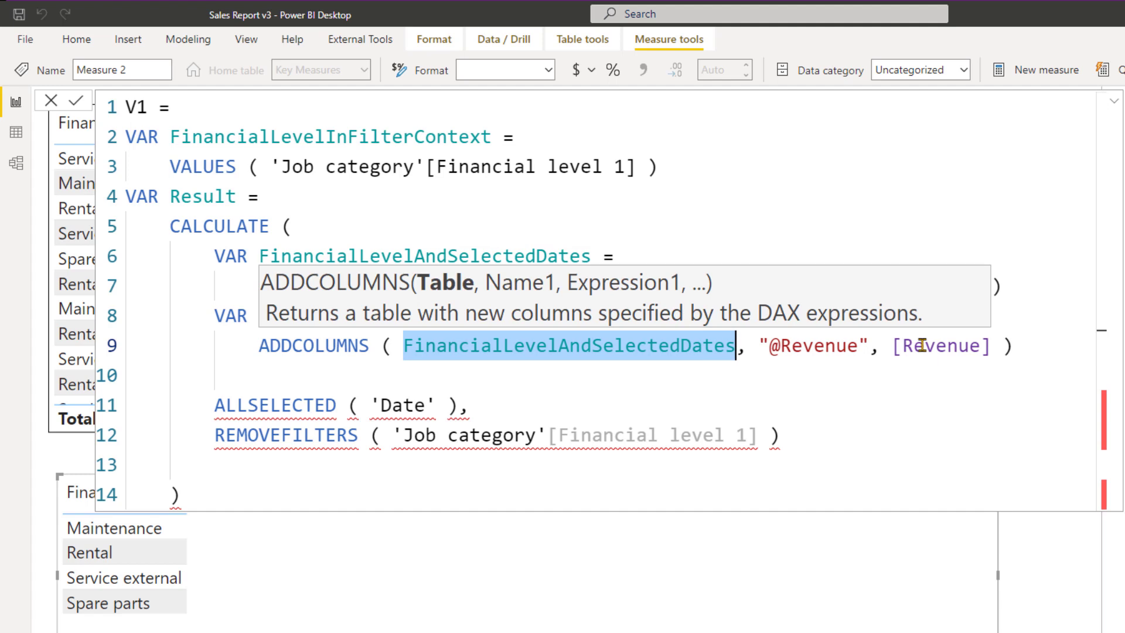
click(435, 372)
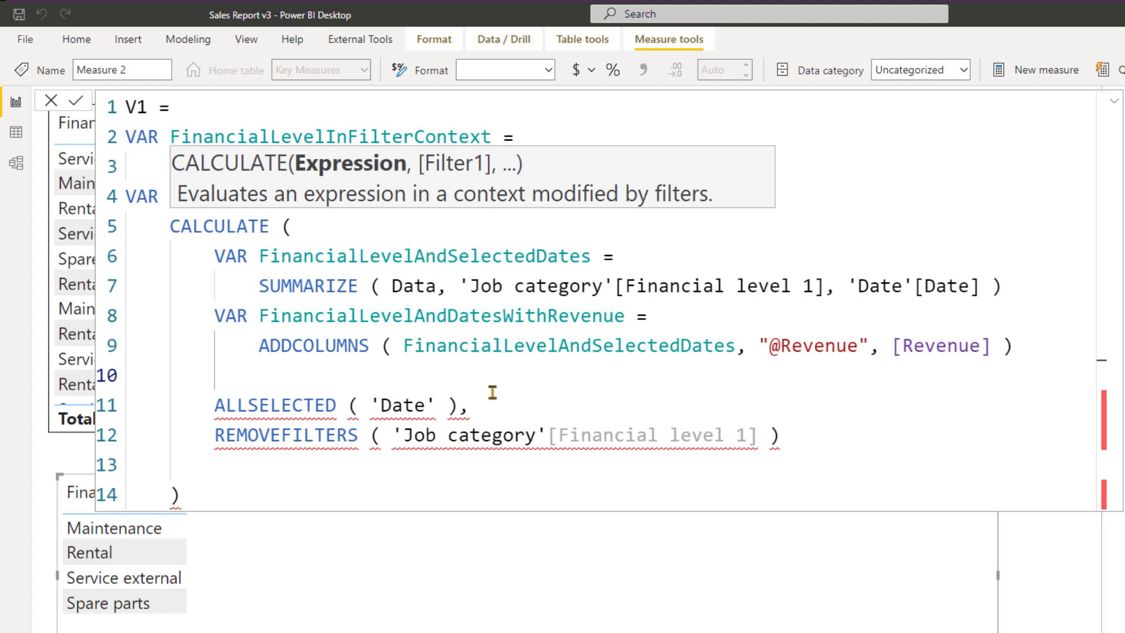
- Declare the variable RemozeZeroes aligned with the VAR above, with an indented line for its expression
key(BackSpace)
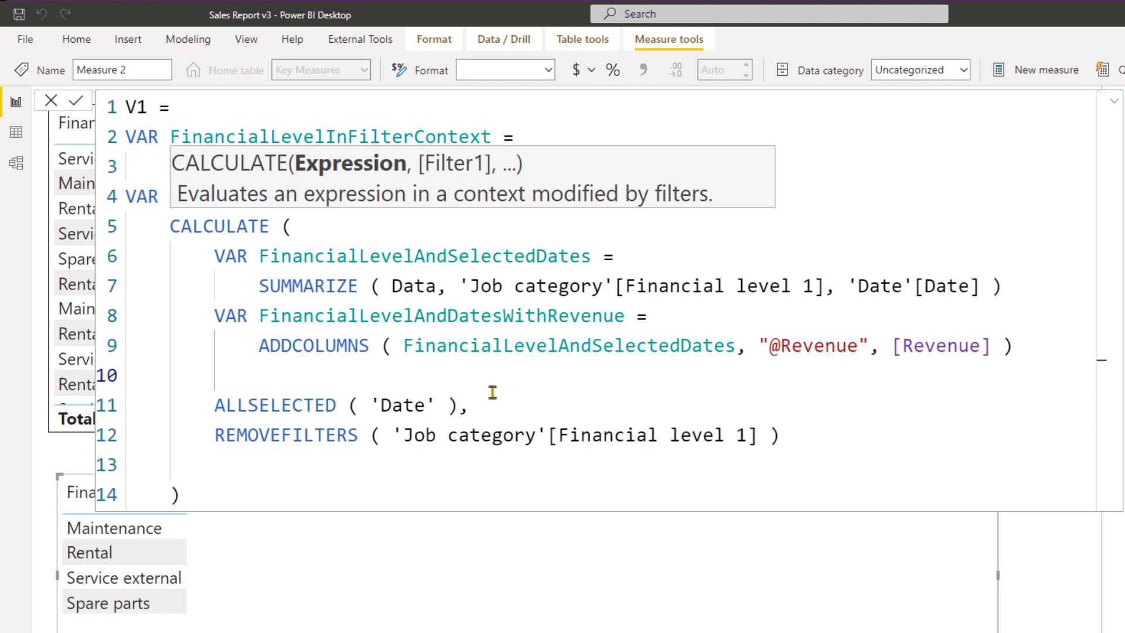
text(VAR R)
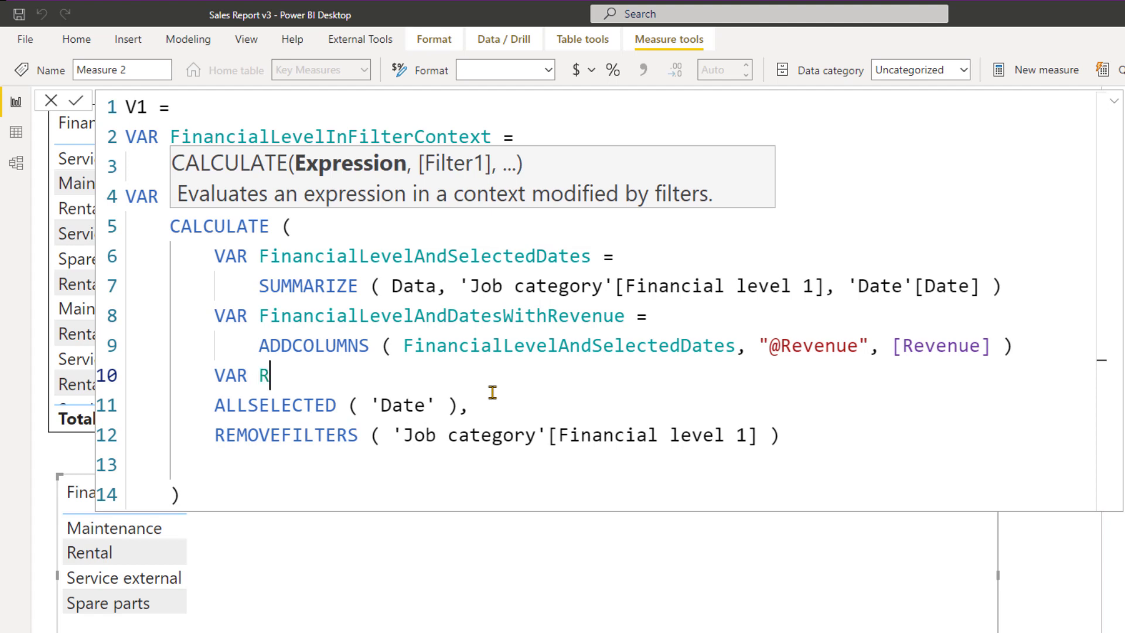
text(emozeZer)
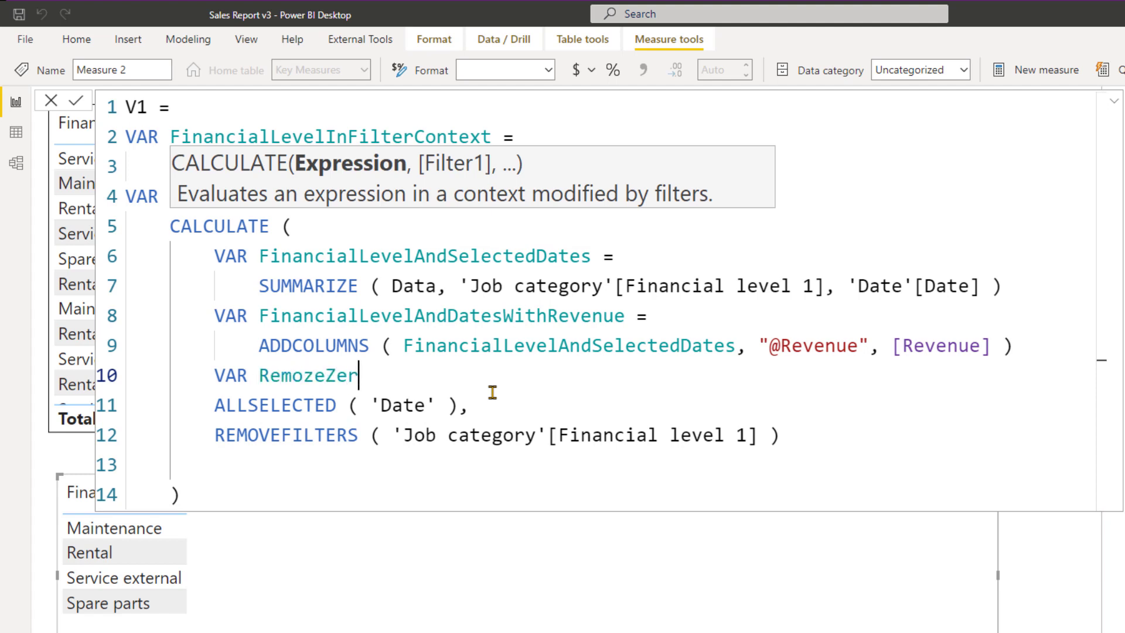
text(oes =)
key(Return)
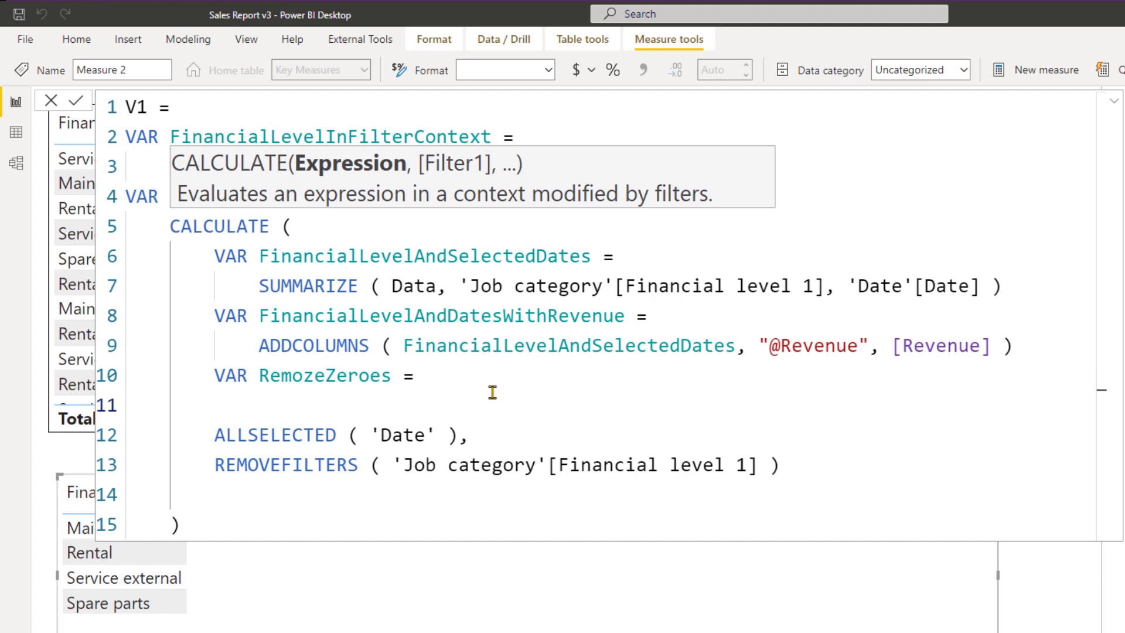
- Start the RemozeZeroes expression as a FILTER over the FinancialLevelAndDatesWithRevenue variable
text(FILT)
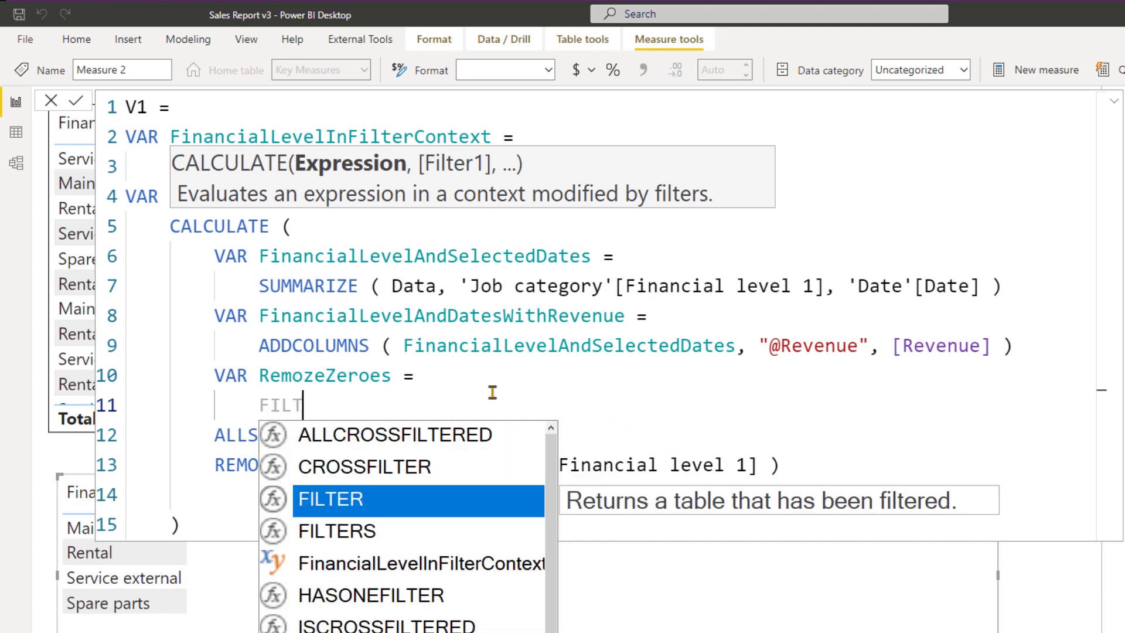
key(Tab)
text(( FINA)
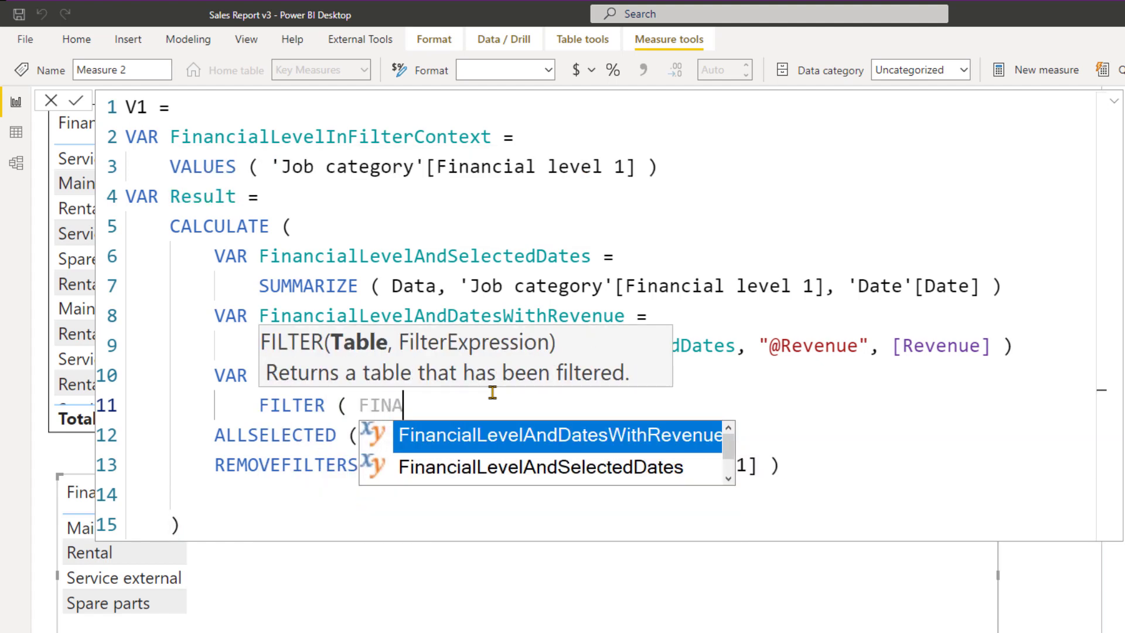
key(Down)
key(Up)
key(Tab)
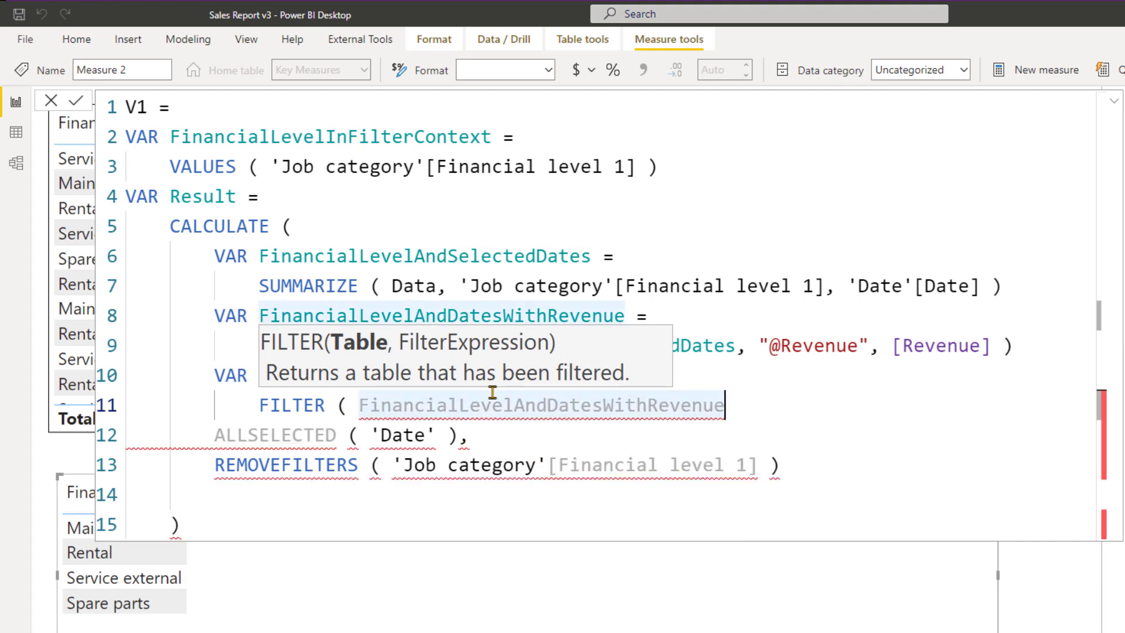
text(,)
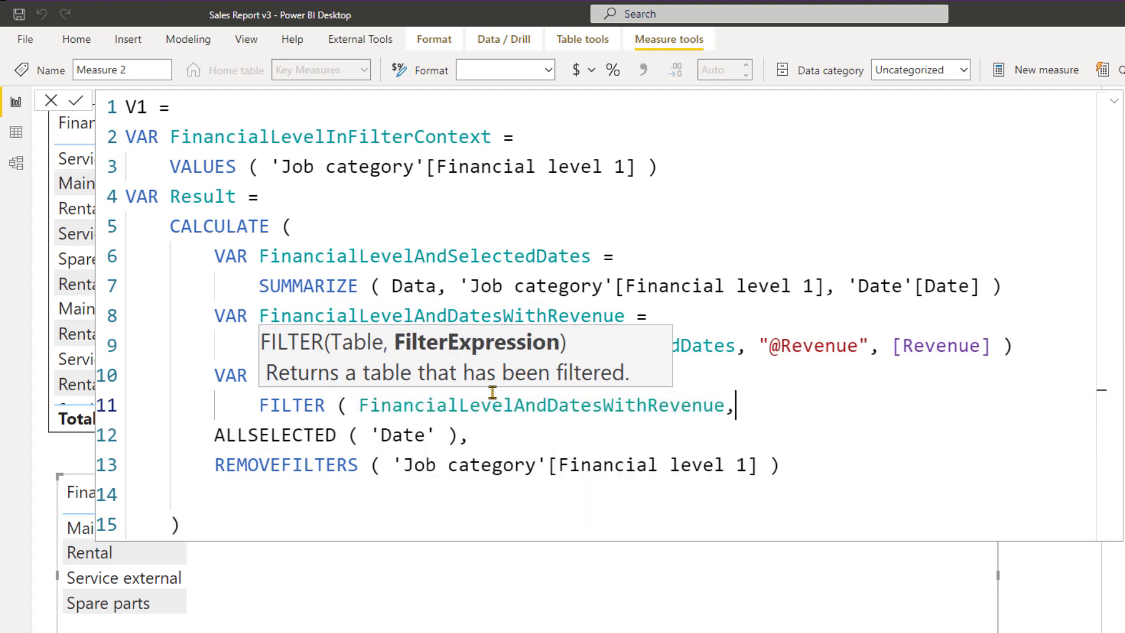
text( [@)
key(Tab)
text(<> )
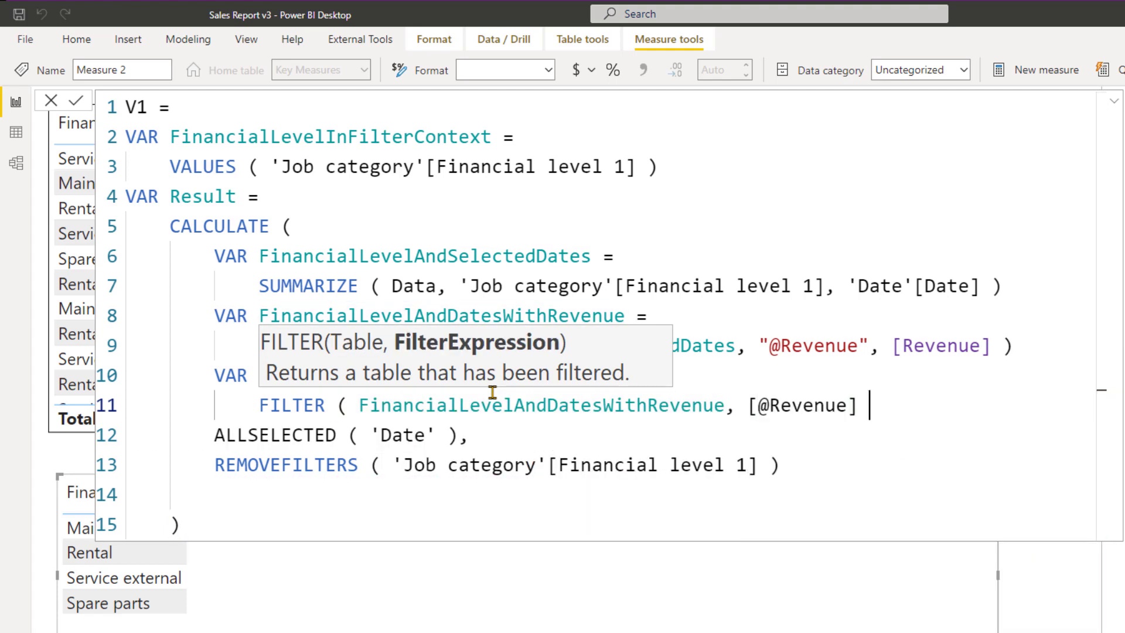
text(0 ))
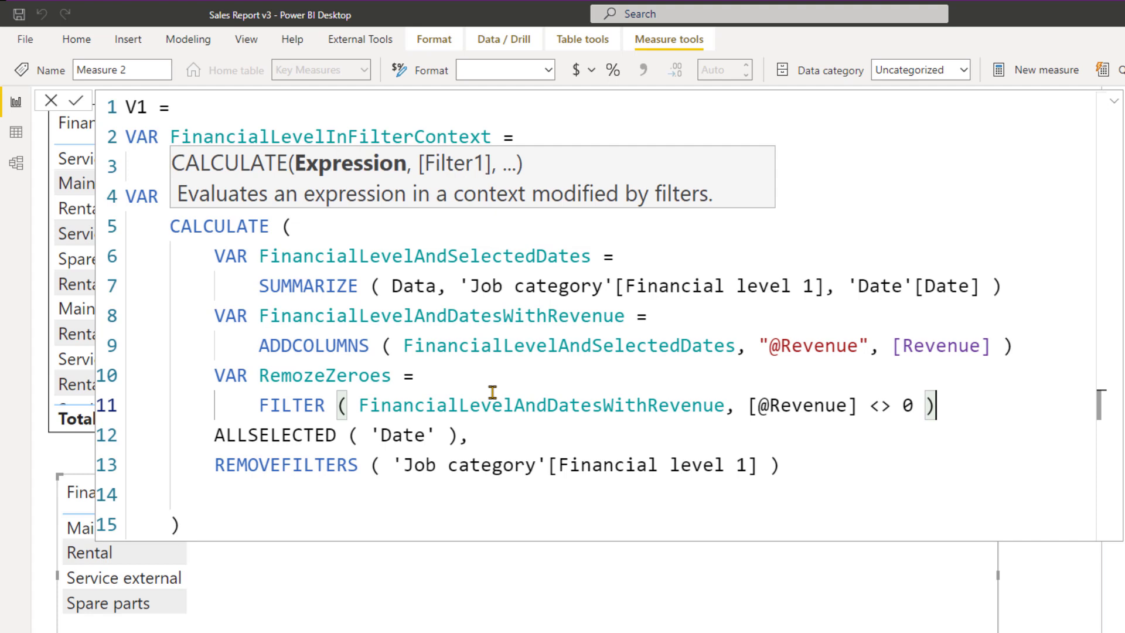
key(Return)
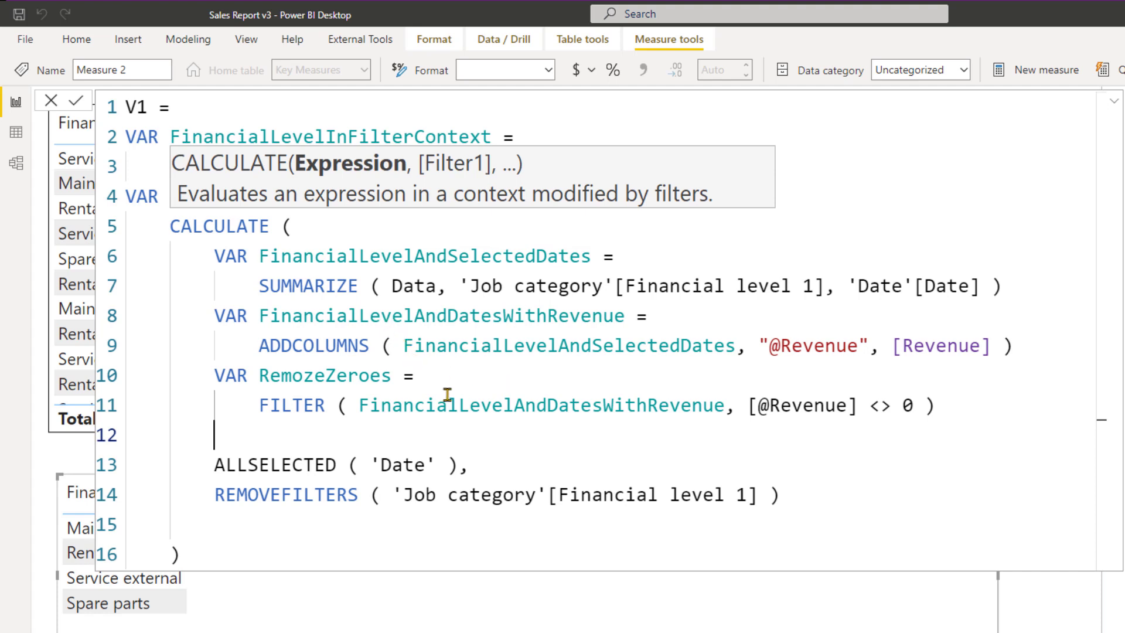
double_click(337, 370)
click(278, 431)
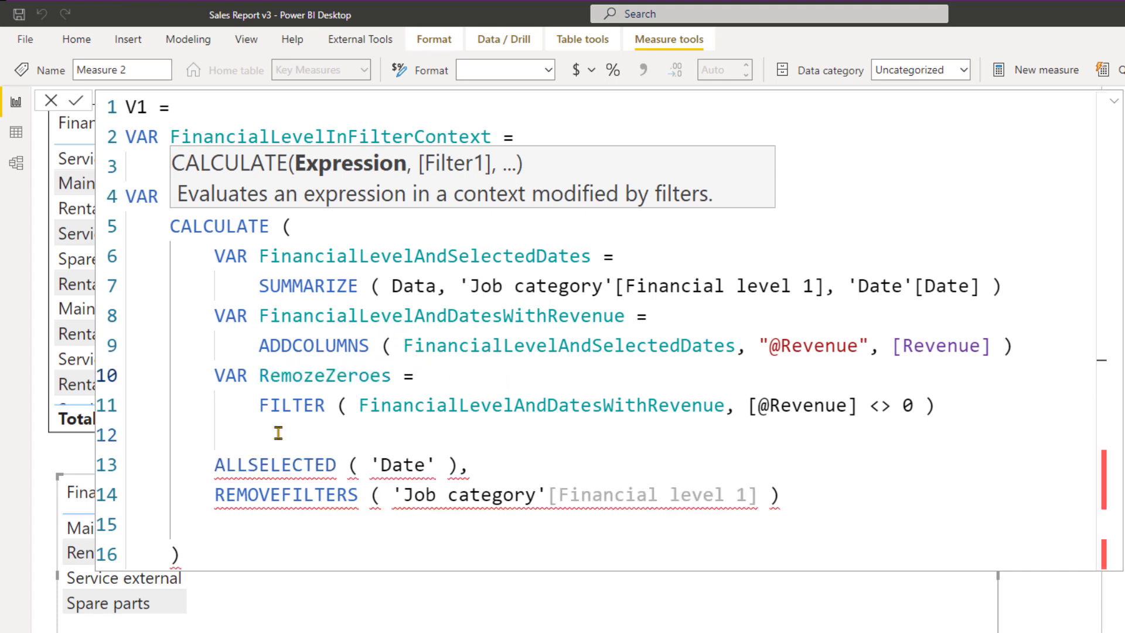
- Declare the variable KeepOnlyDates below the FILTER expression, with an indented line for its expression
text(VAR )
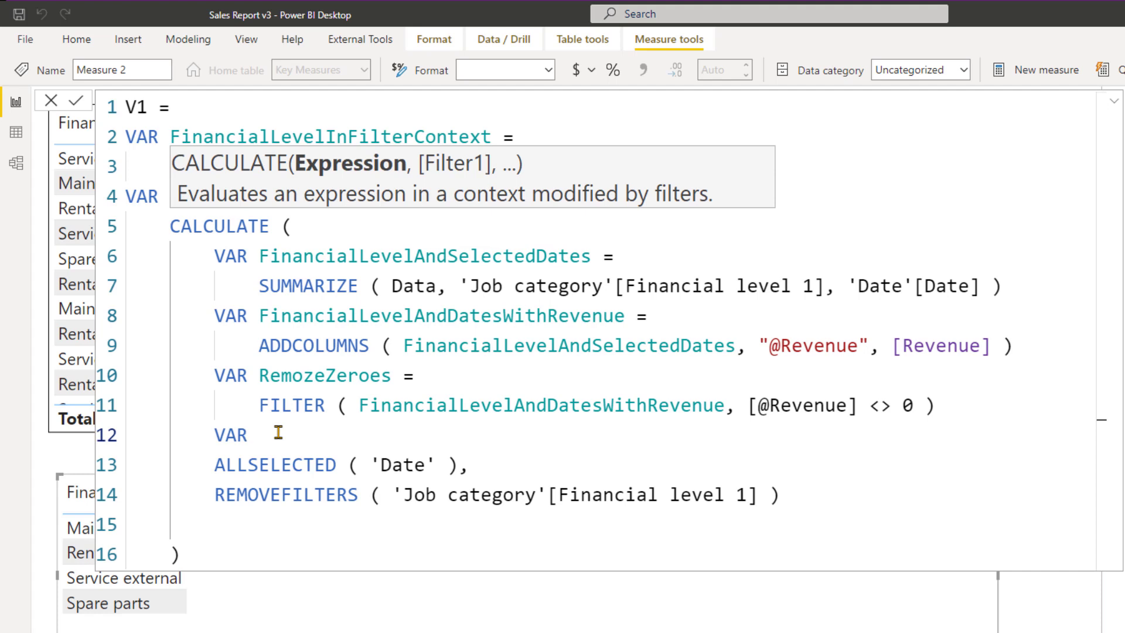
text(KeepOnlyDates )
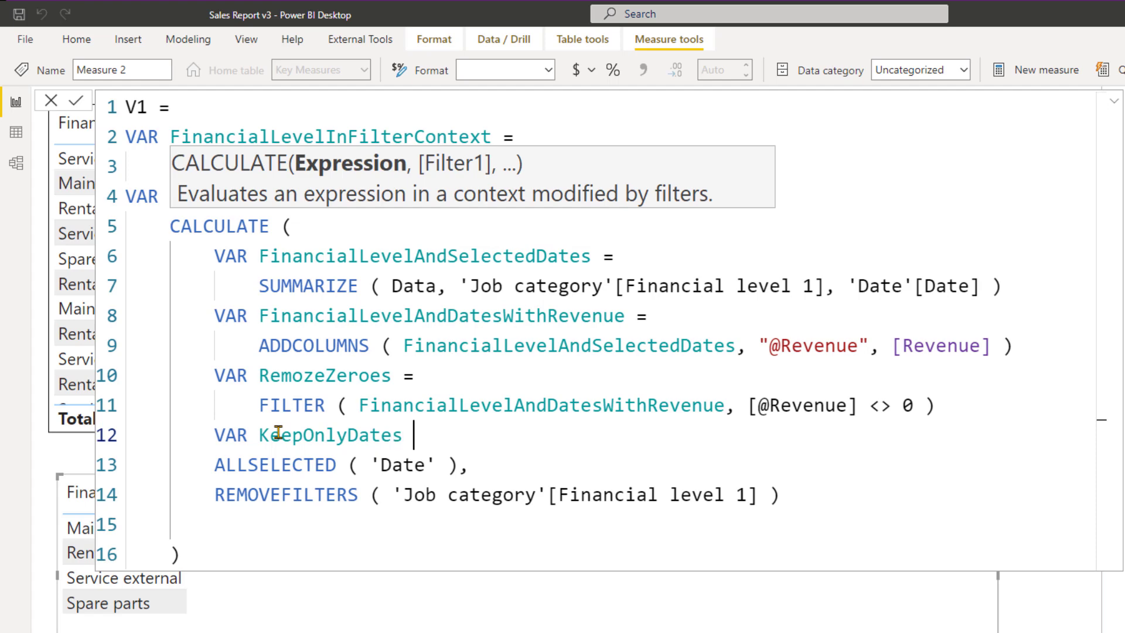
text(=)
key(Return)
key(Tab)
- Start the KeepOnlyDates expression as SELECTCOLUMNS over the RemozeZeroes variable
text(SELEC)
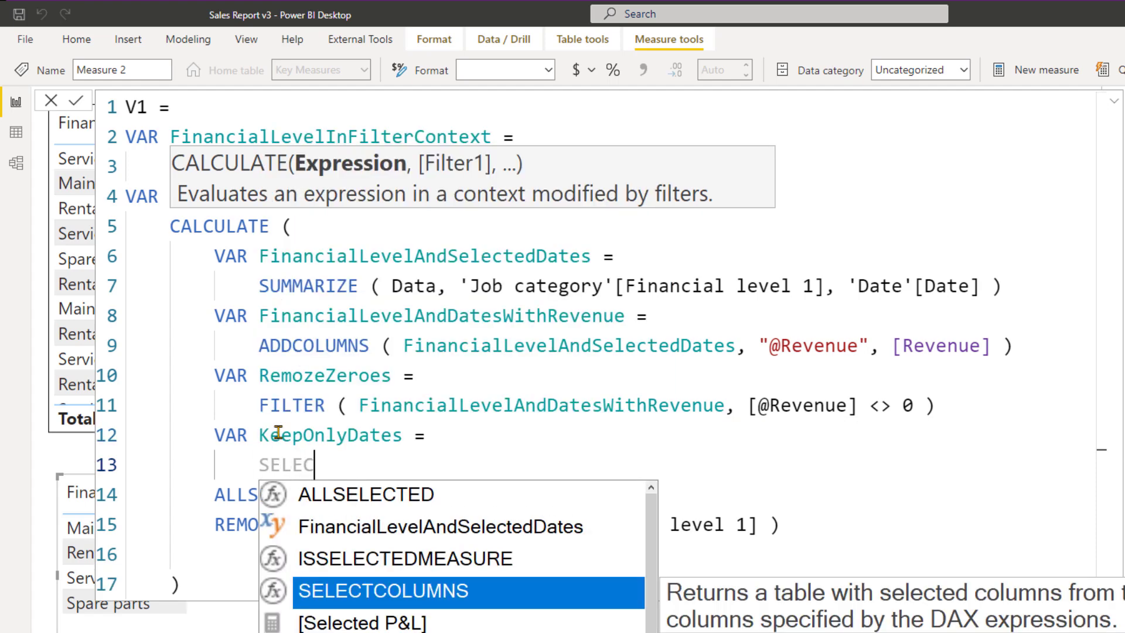
key(Tab)
key(BackSpace)
text(( )
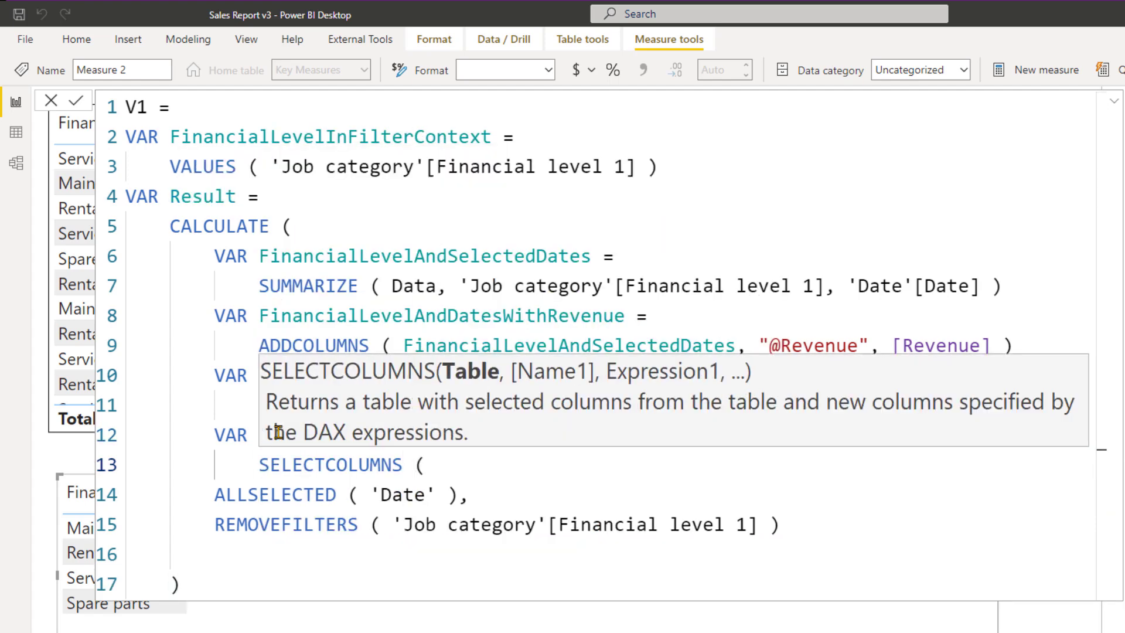
text(Remo)
key(Tab)
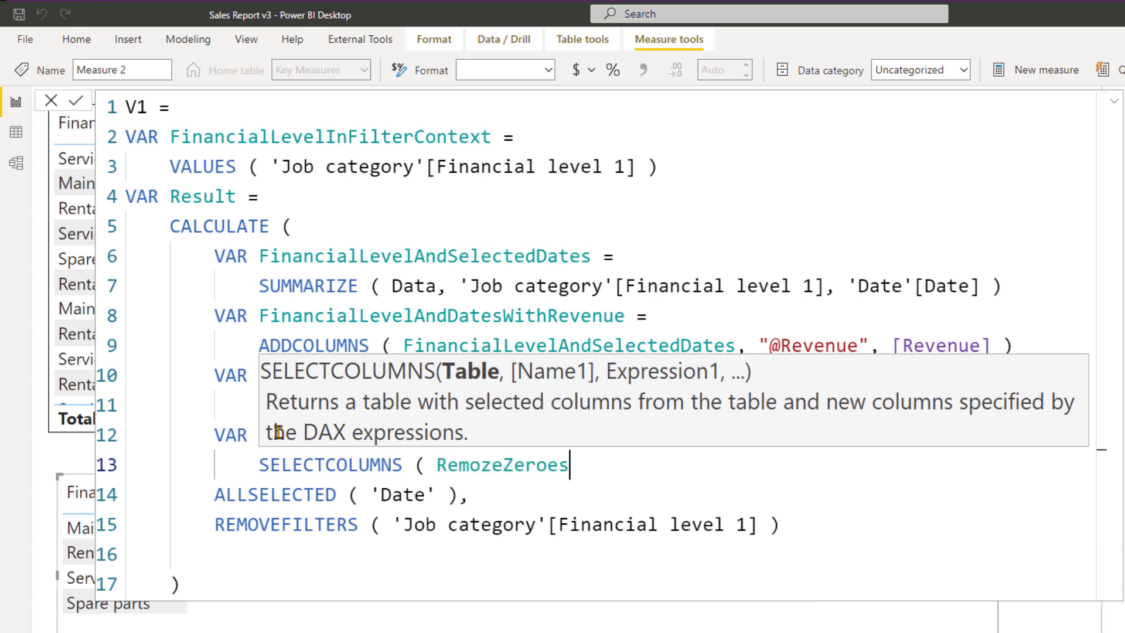
text(,)
text(")
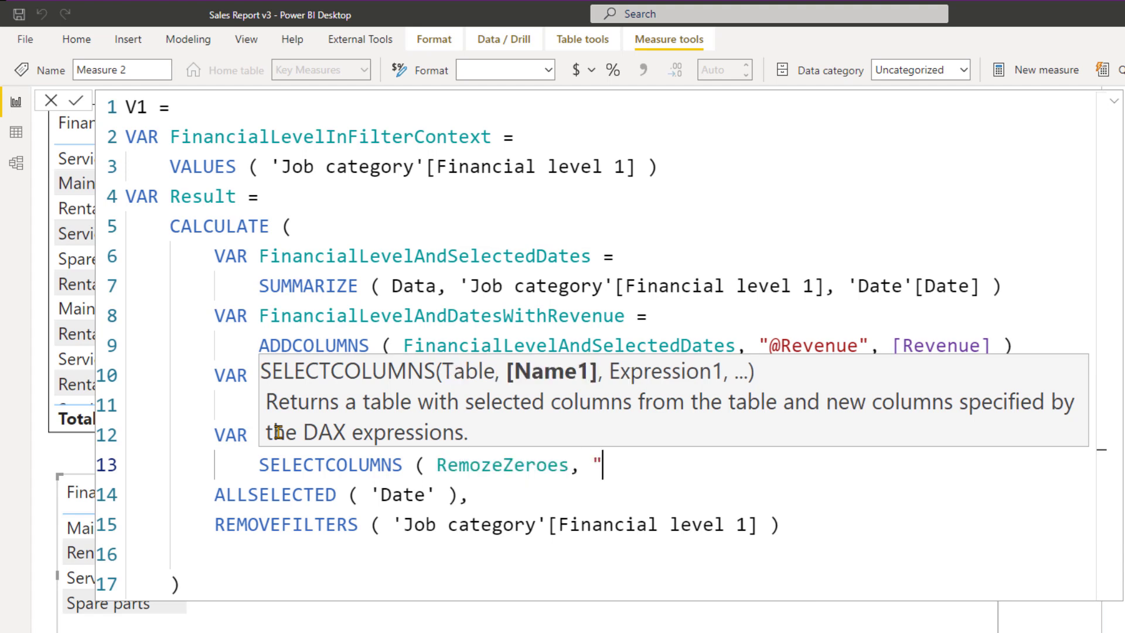
text(@Date", [)
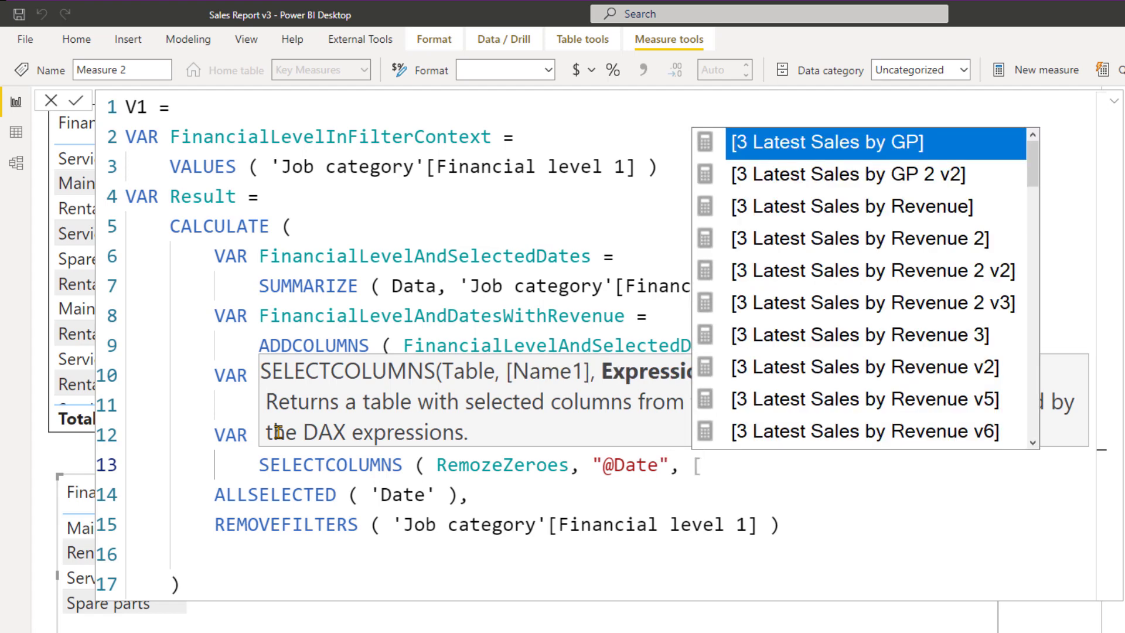
key(BackSpace)
text(d)
key(BackSpace)
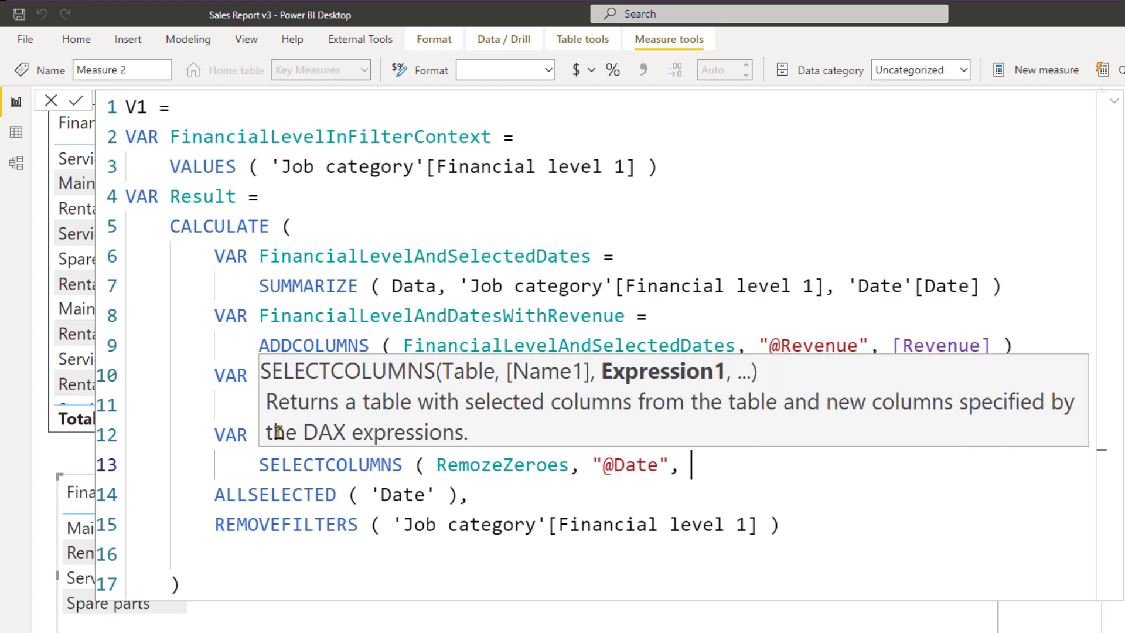
text('date')
key(Tab)
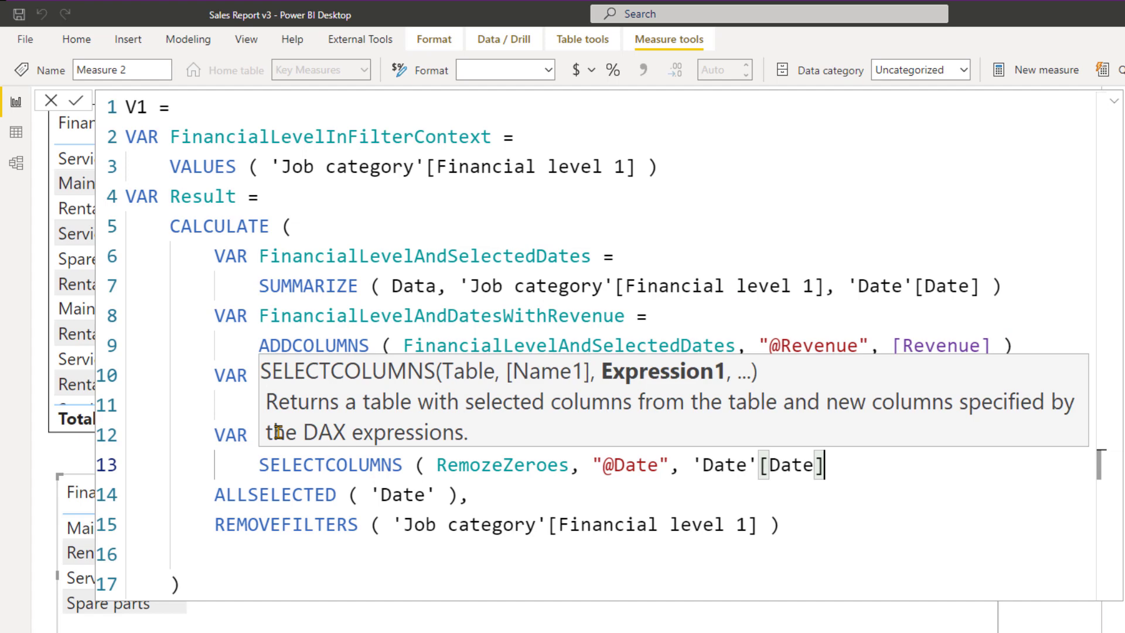
text())
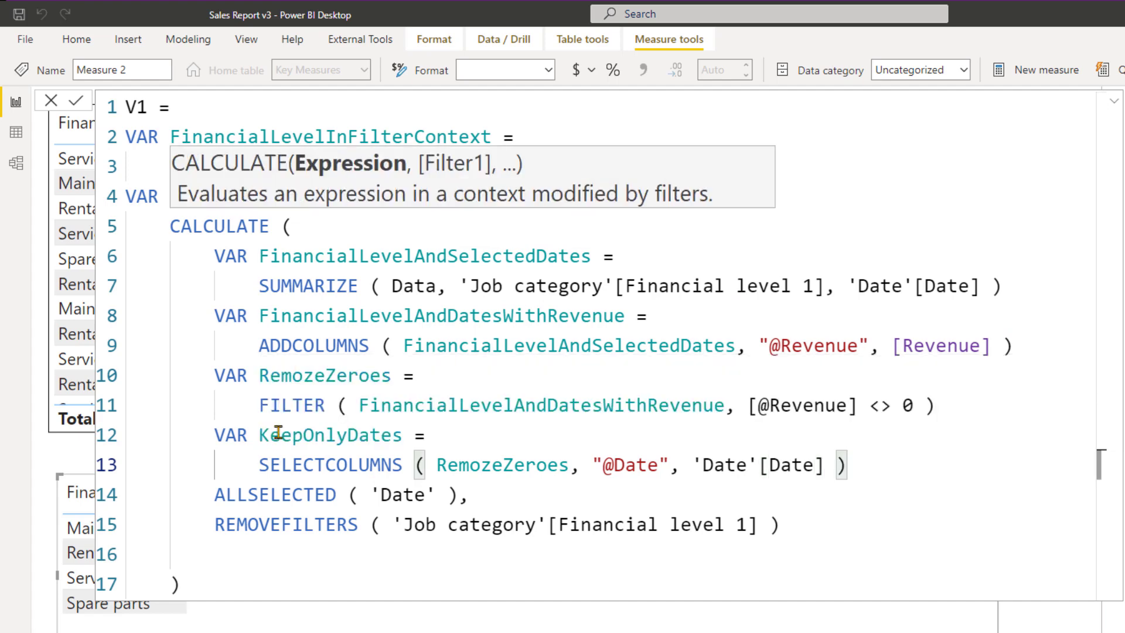
drag(261, 464, 864, 461)
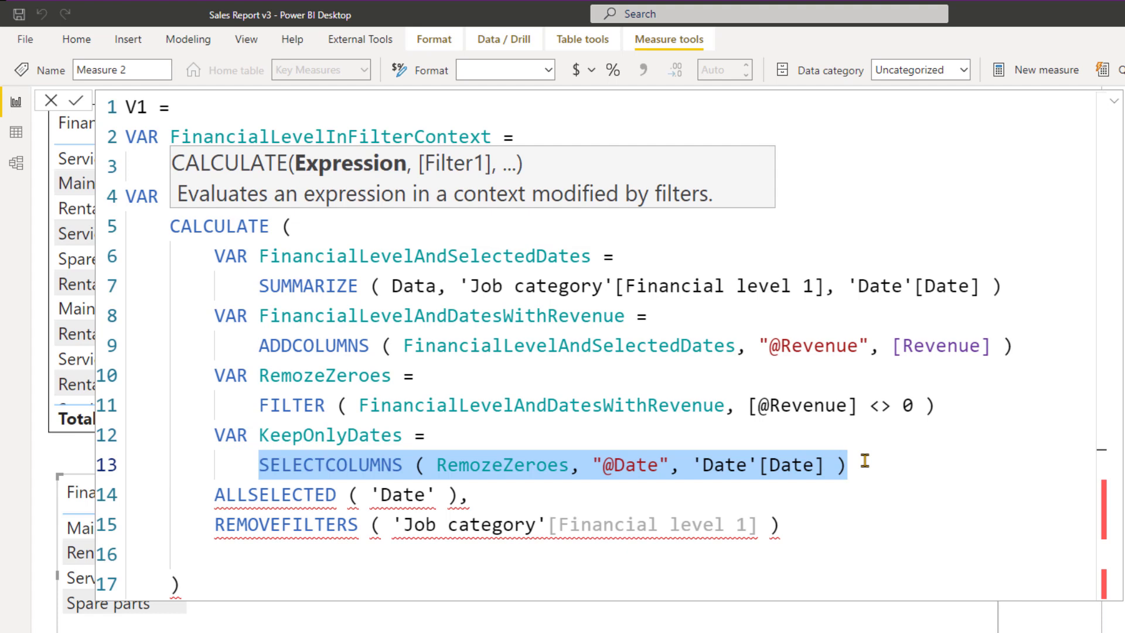
click(864, 461)
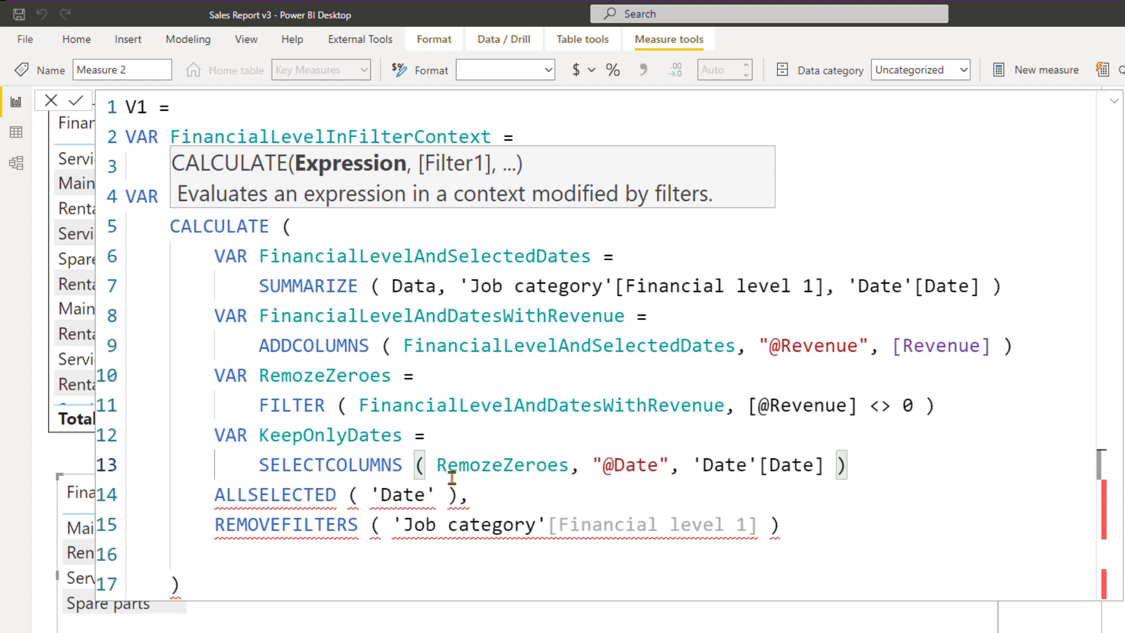
- Correct the misspelled variable name to RemoveZeroes in both its declaration and the SELECTCOLUMNS expression
drag(292, 367, 325, 367)
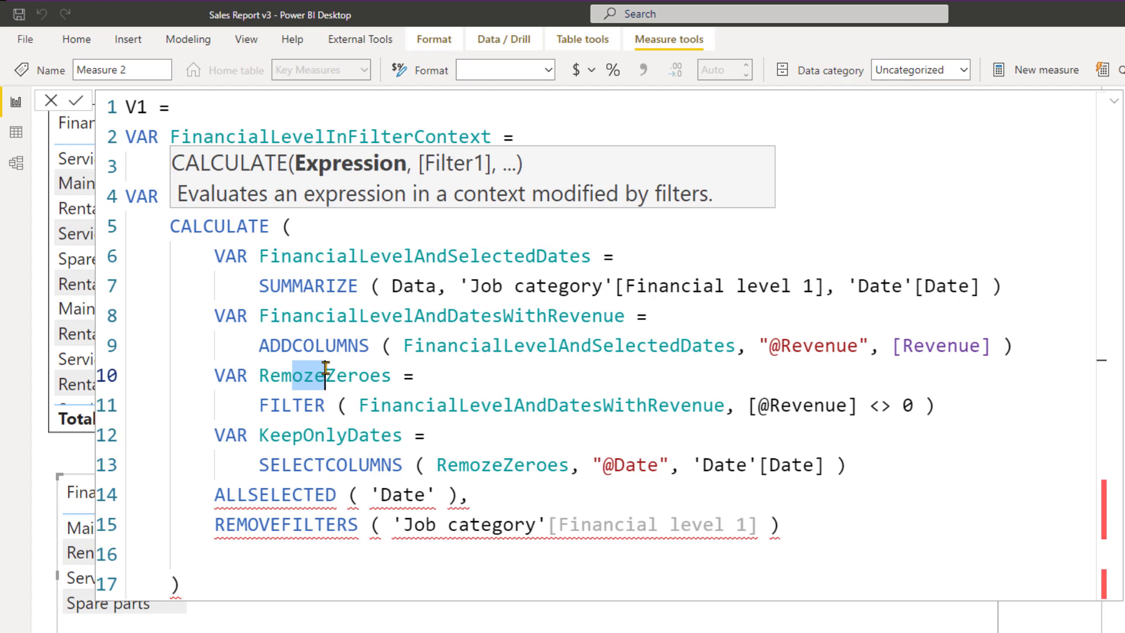
text(ove)
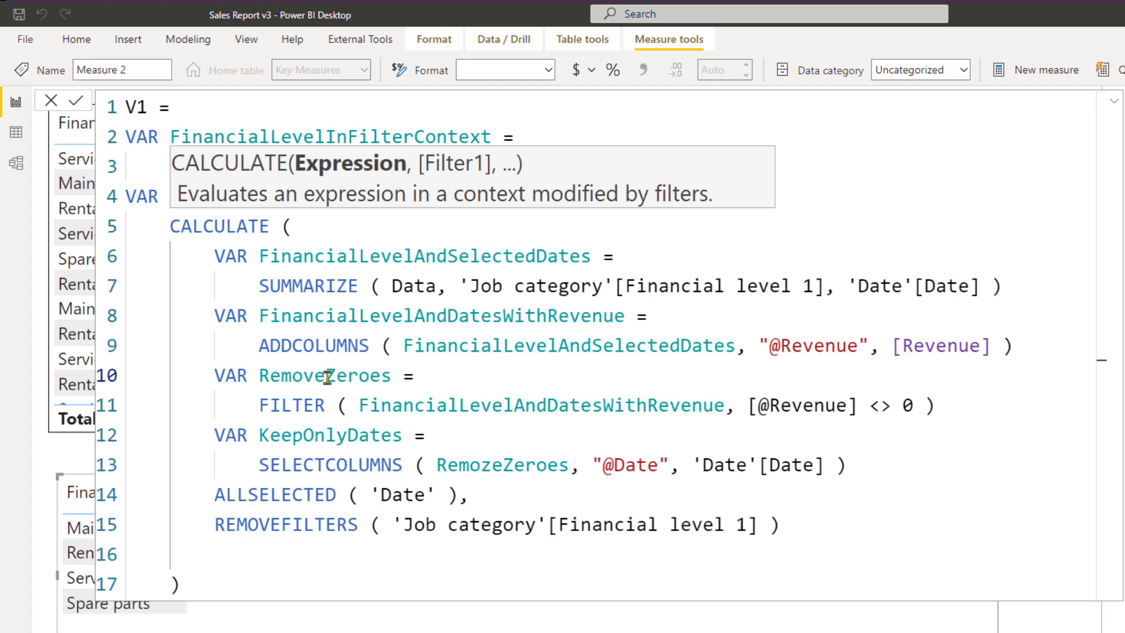
drag(482, 463, 491, 464)
text(v)
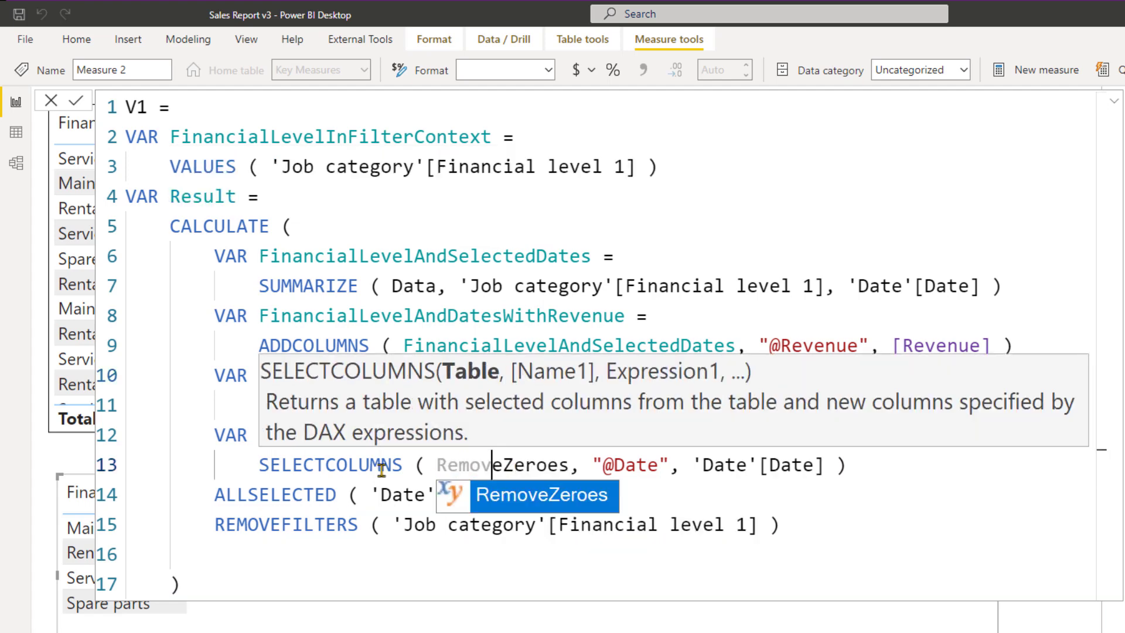
- Wrap the SELECTCOLUMNS expression of KeepOnlyDates in a DISTINCT function
double_click(260, 465)
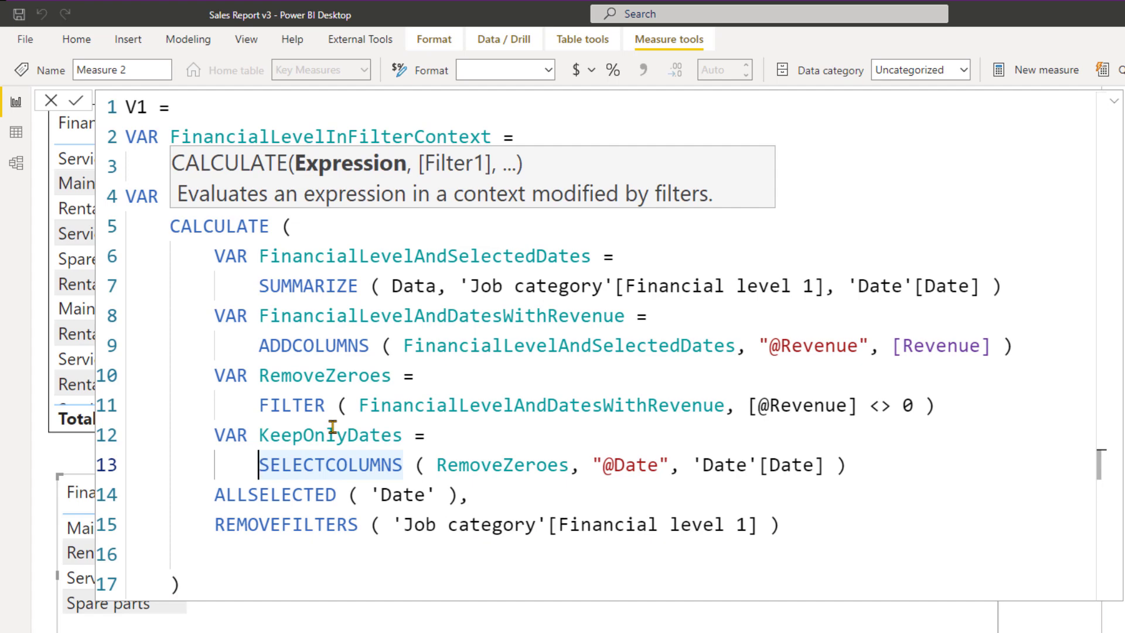
text(DISTINCT ()
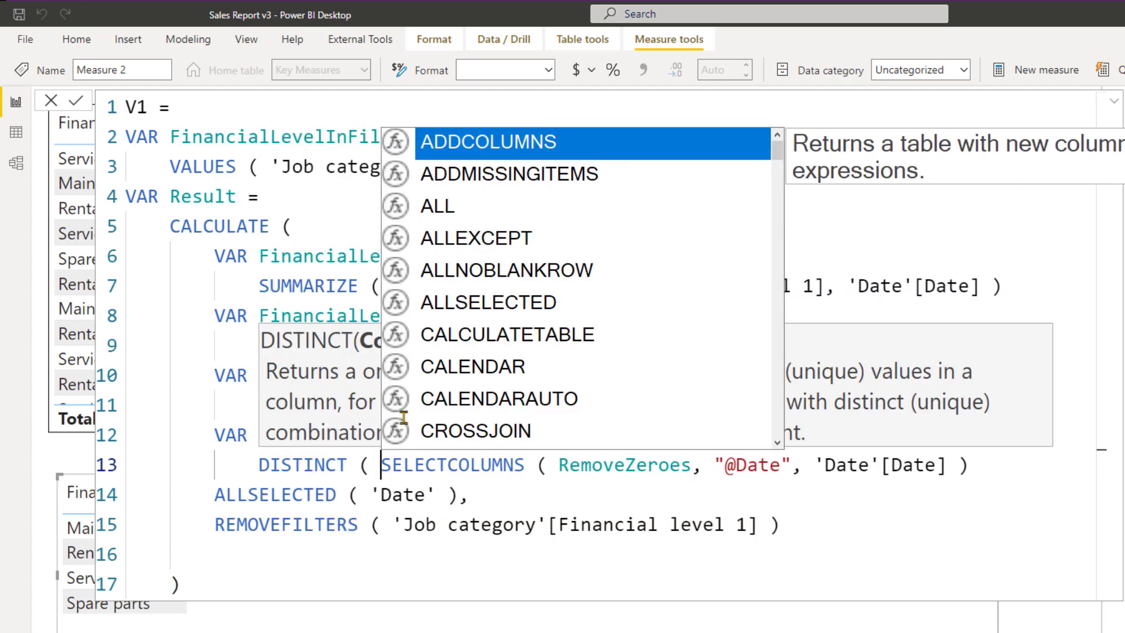
click(967, 465)
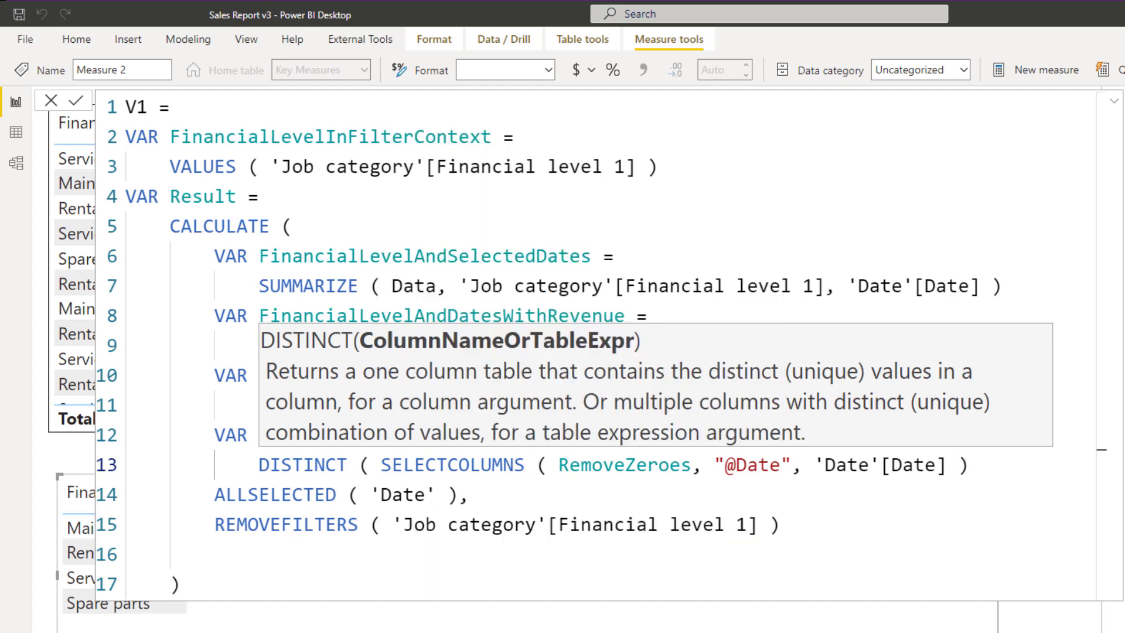
text())
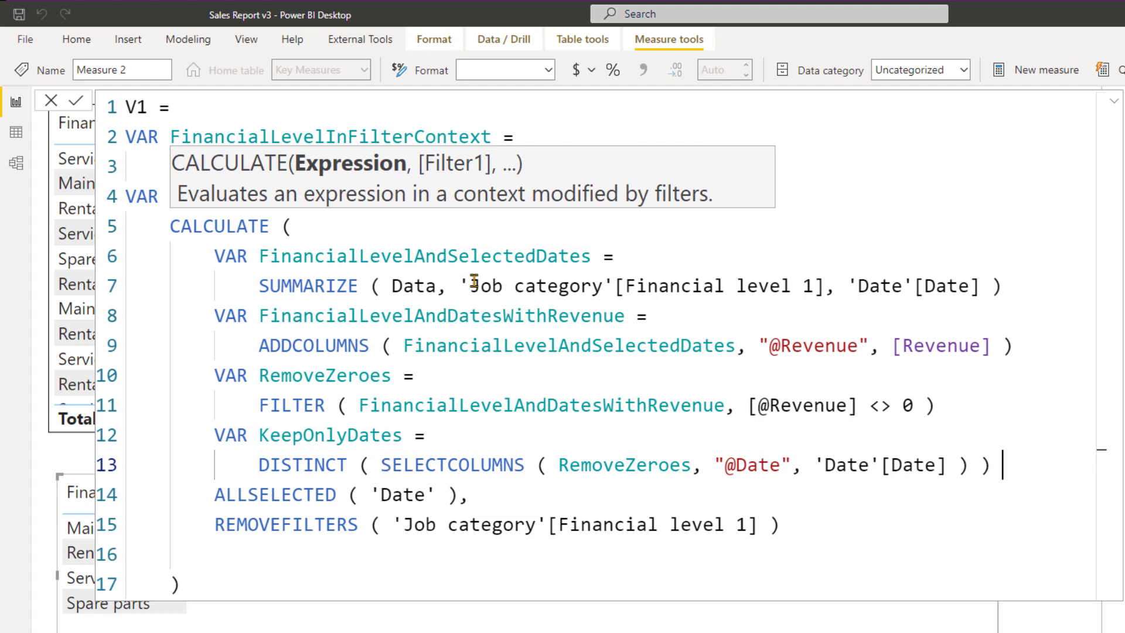
drag(470, 285, 828, 285)
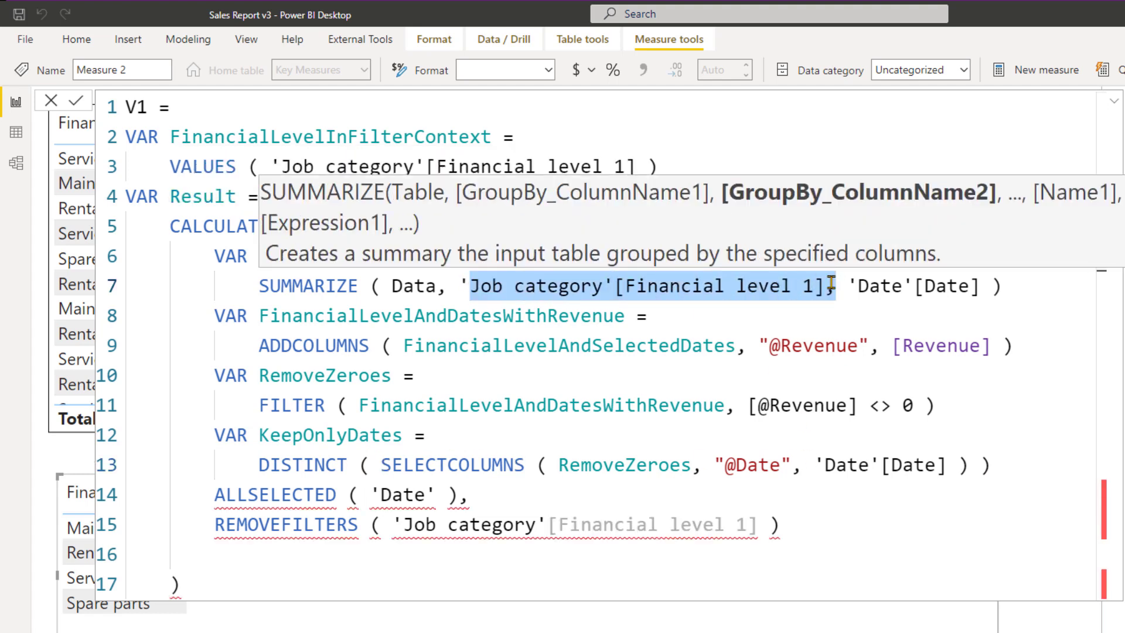
- Declare the variable Last3Dates below the DISTINCT expression, with an indented line for its expression
click(1013, 466)
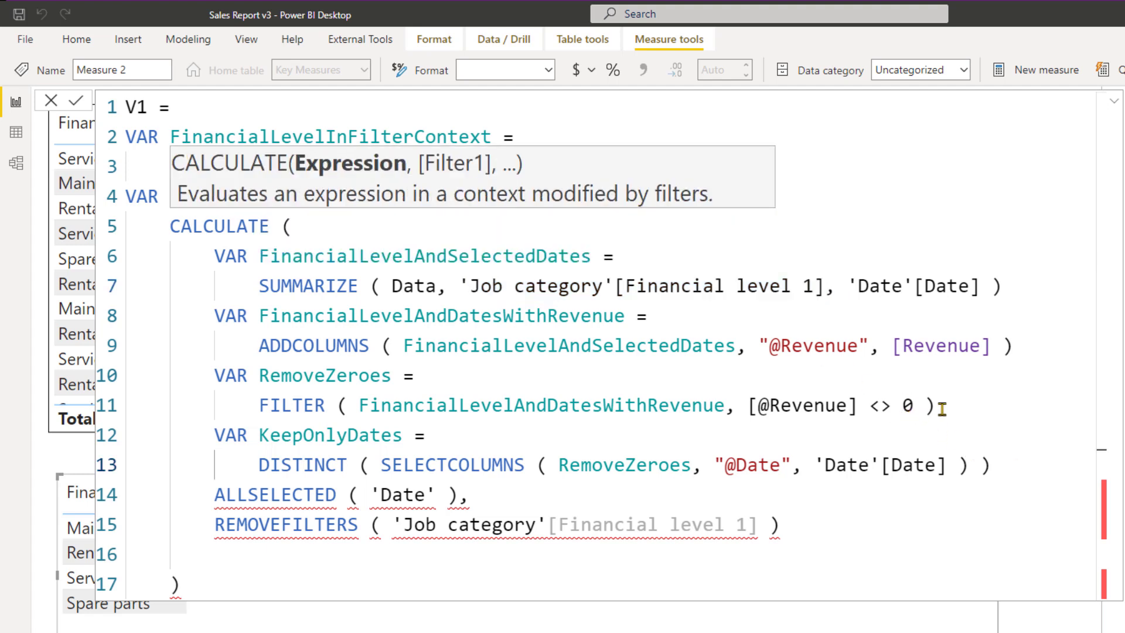
key(Return)
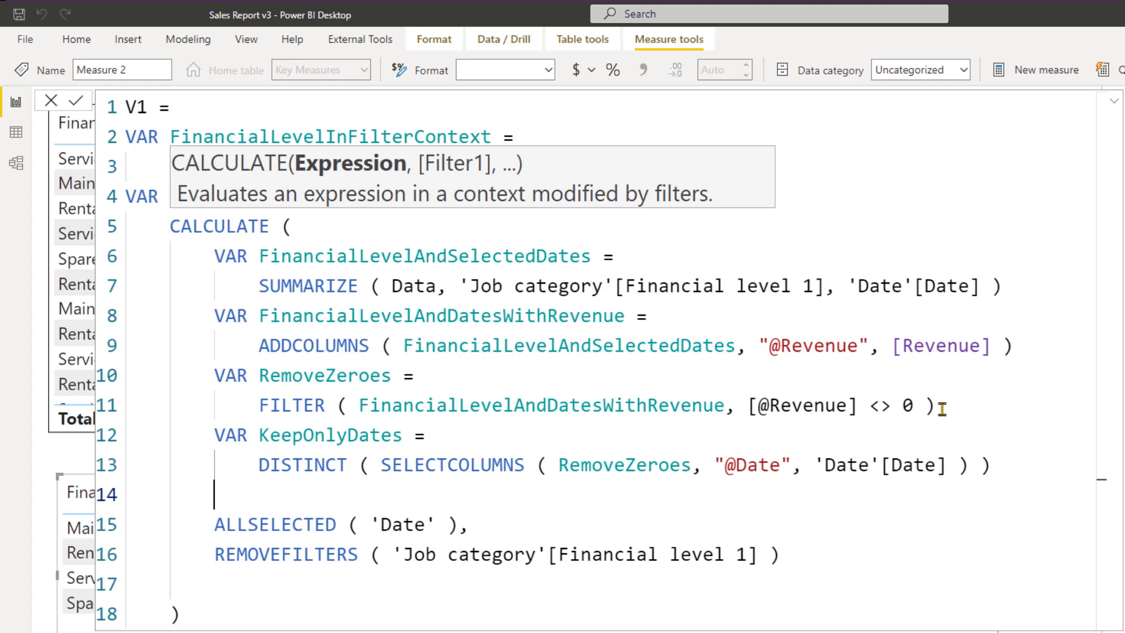
text(VAR Last)
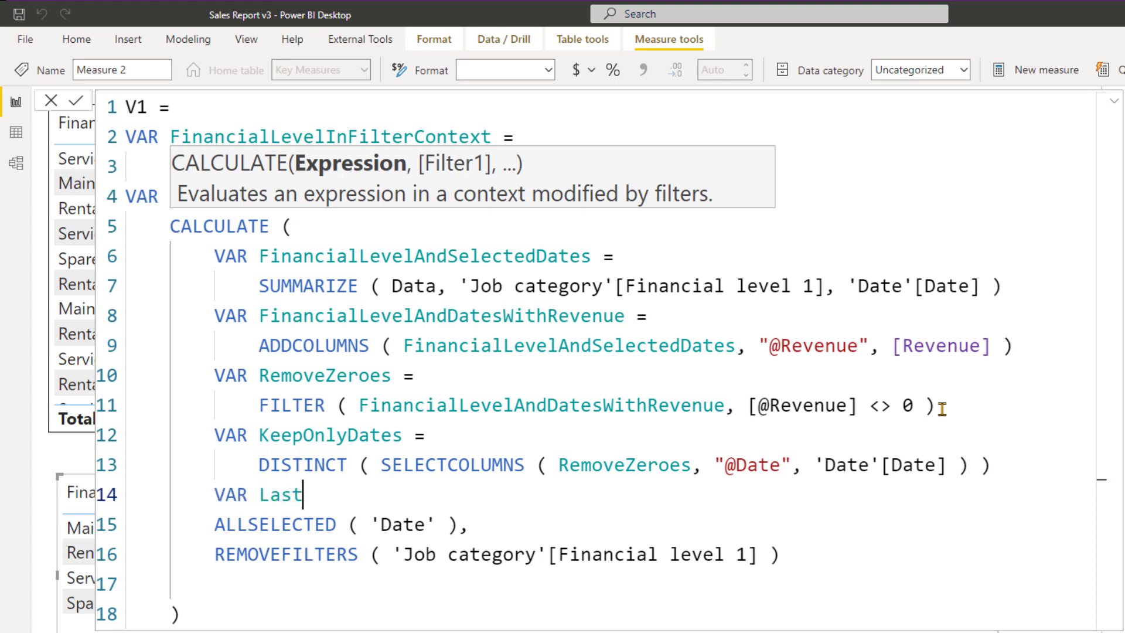
text(3Dates =)
key(Return)
key(Tab)
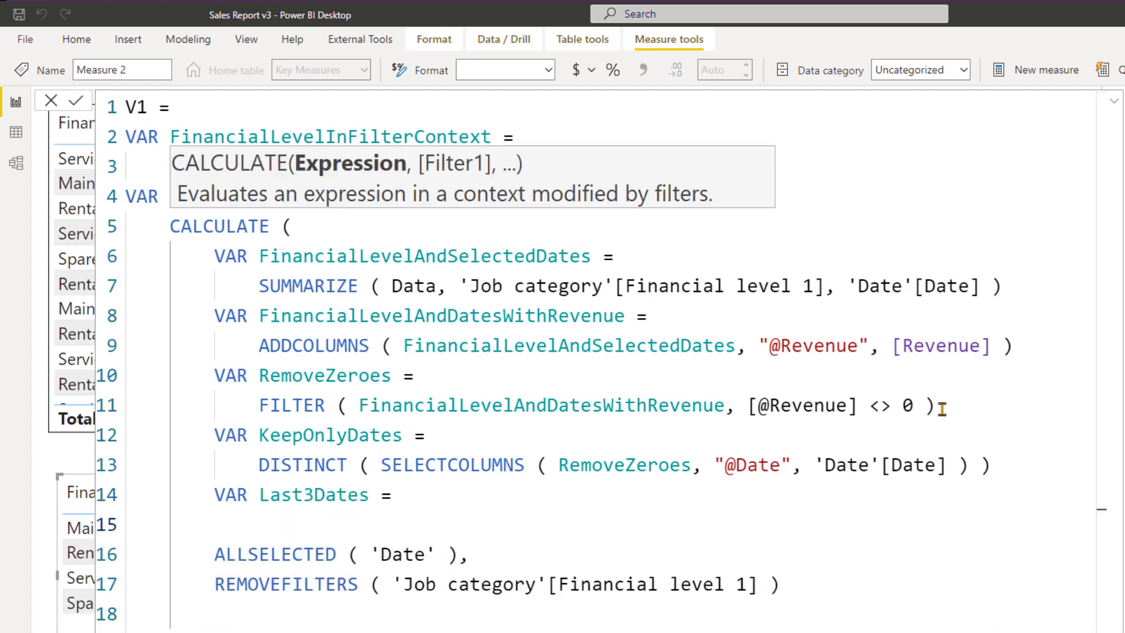
text(TOPN ( 3)
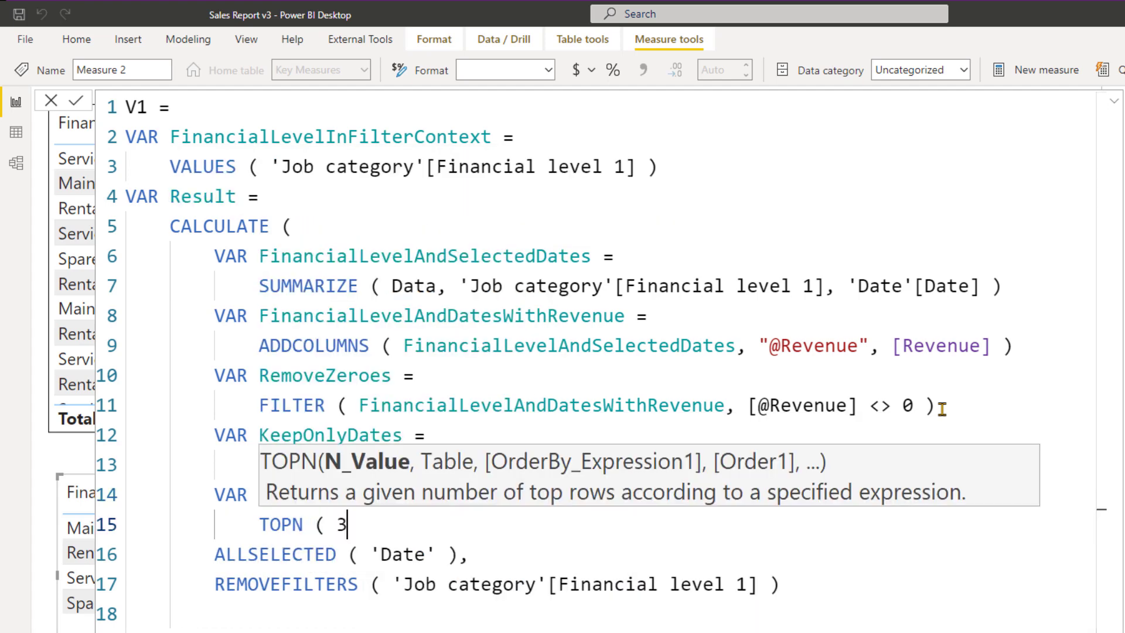
text(, KEEPO)
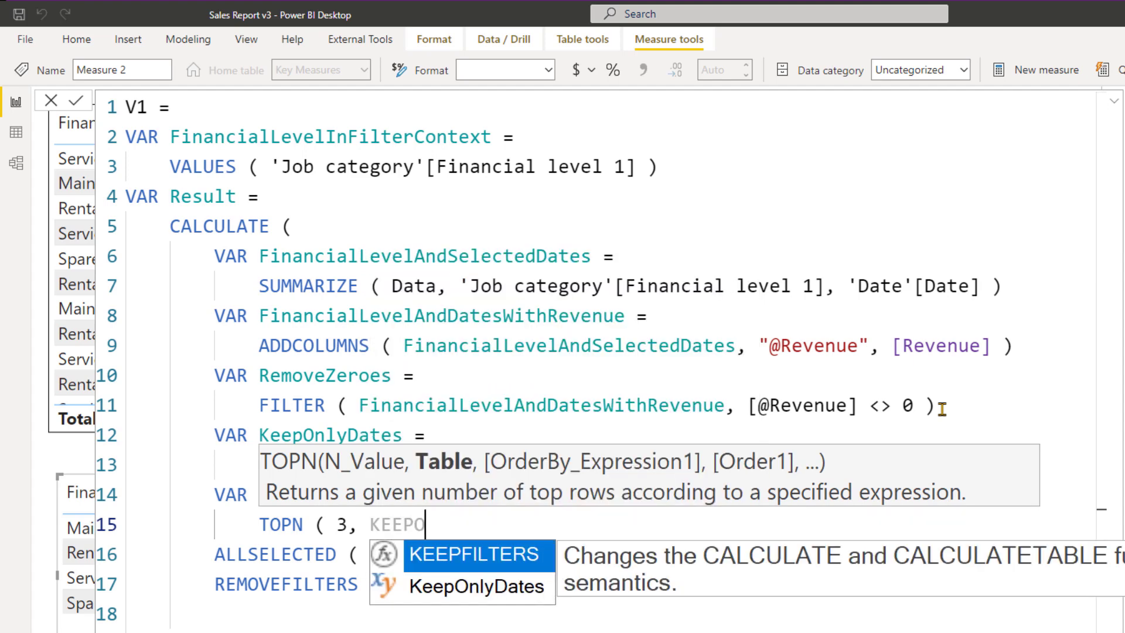
text(N)
key(Tab)
text(, 'D)
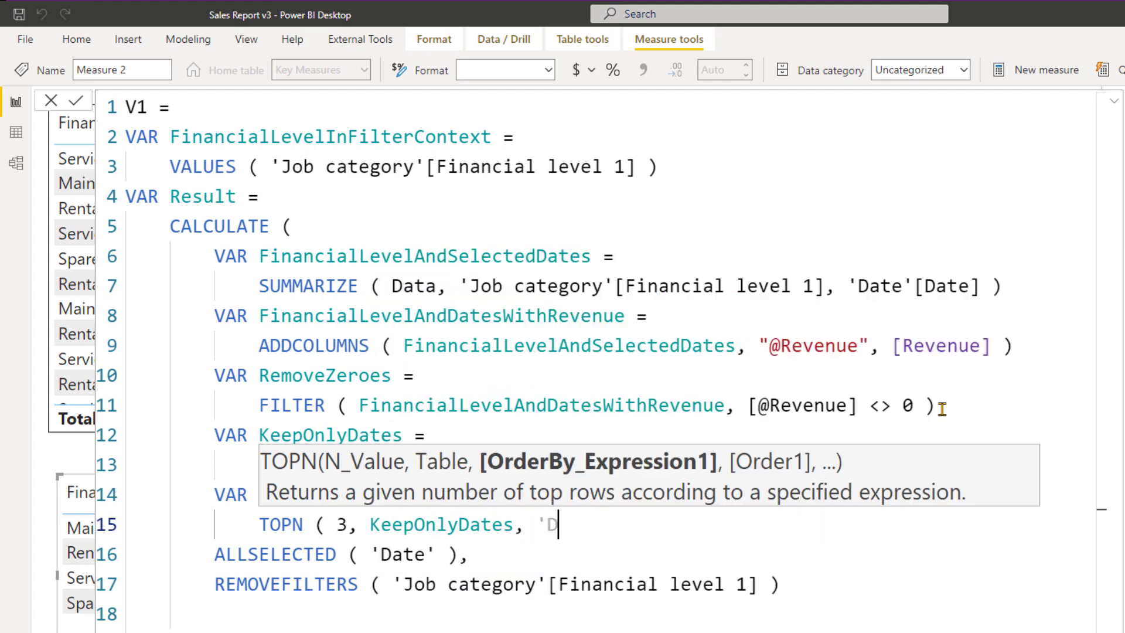
key(BackSpace)
key(BackSpace)
text([@D)
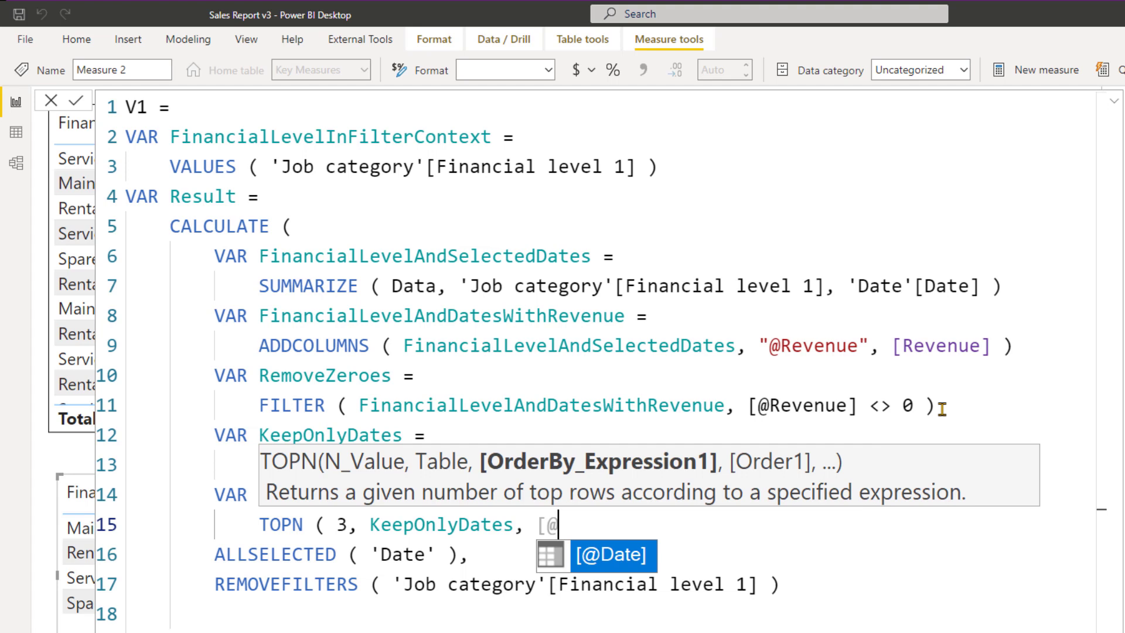
key(Tab)
text(, D)
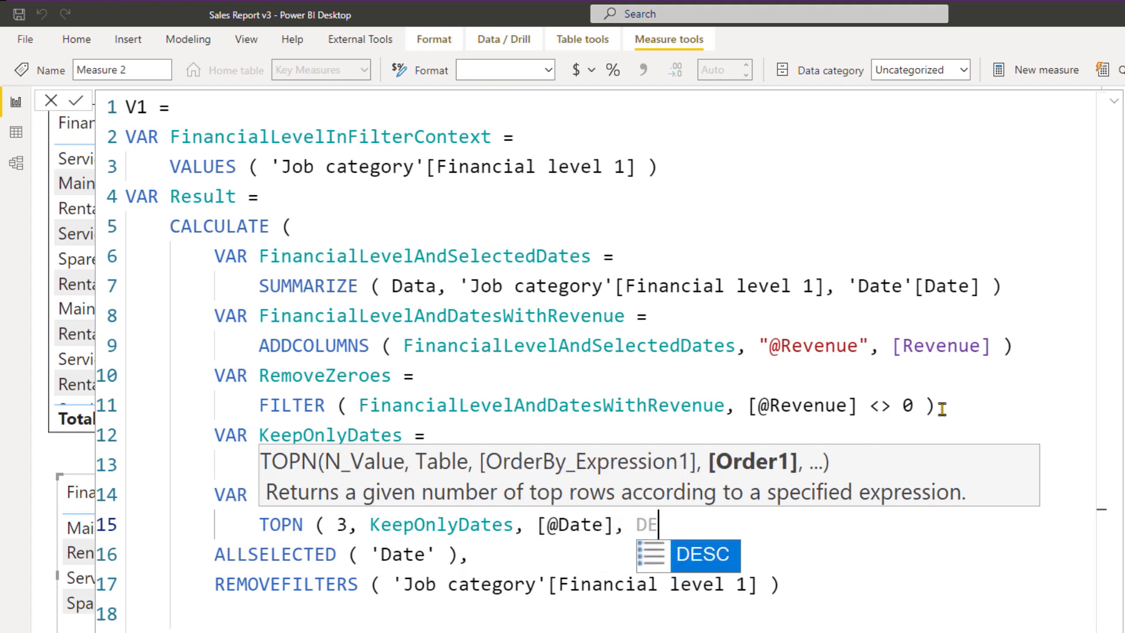
key(Tab)
text())
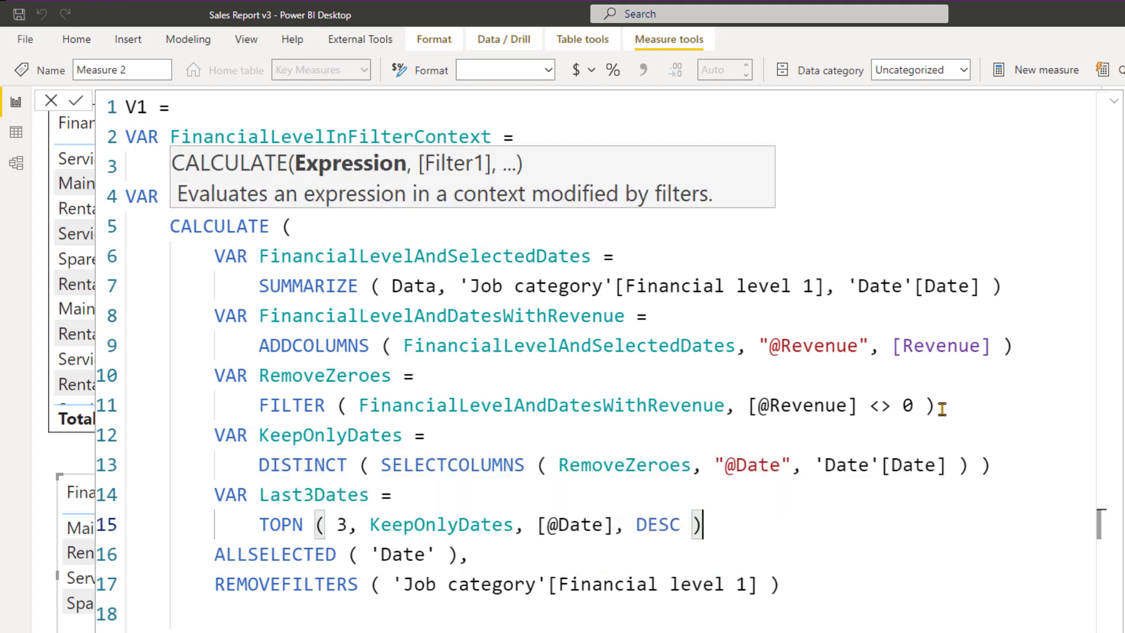
key(Return)
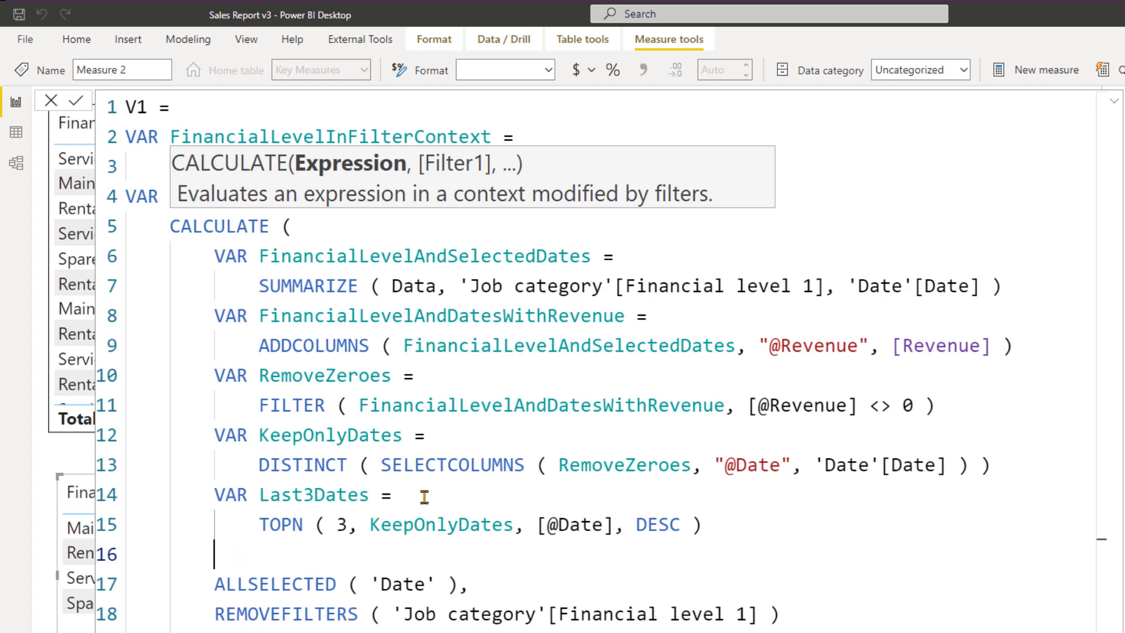
text(RETURN CONCA)
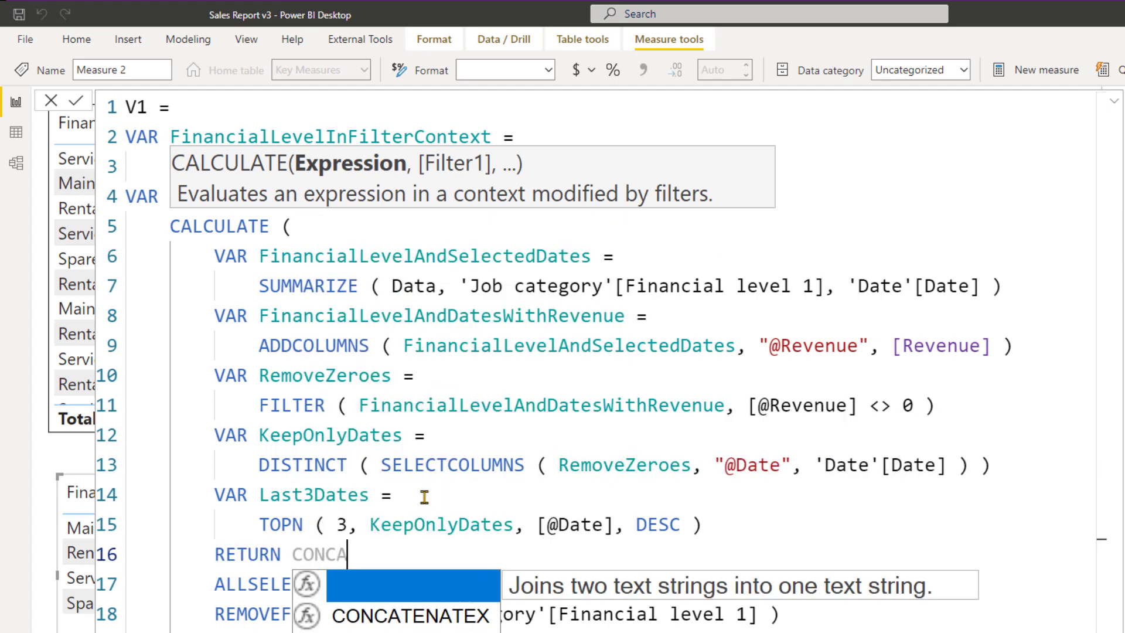
text(TENATEX ( LA)
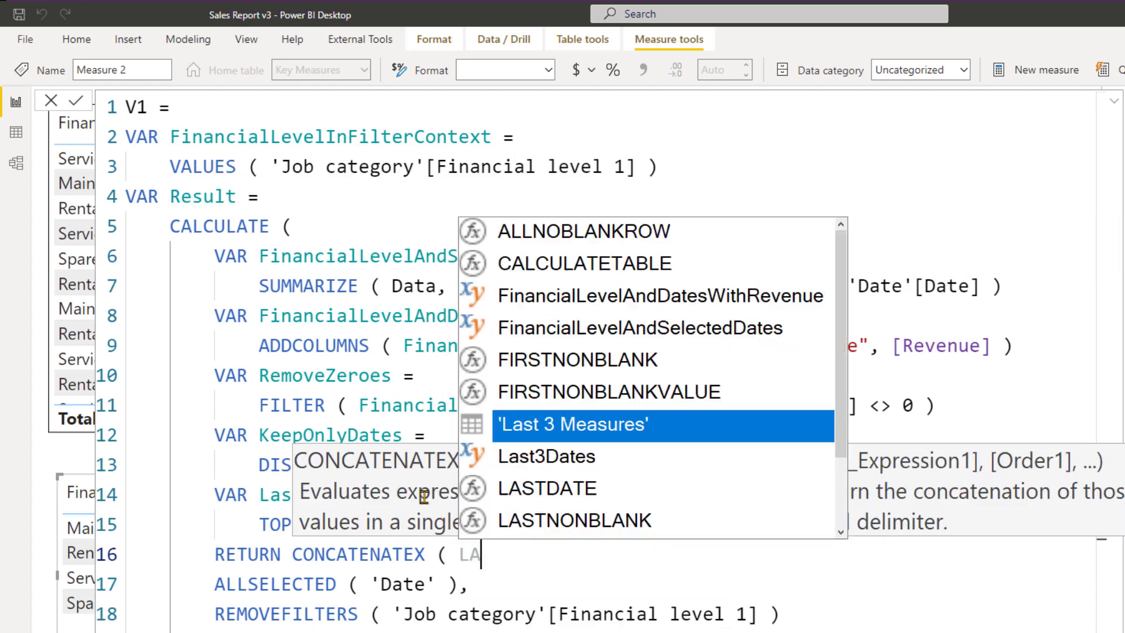
text(ST3)
key(Tab)
text(, )
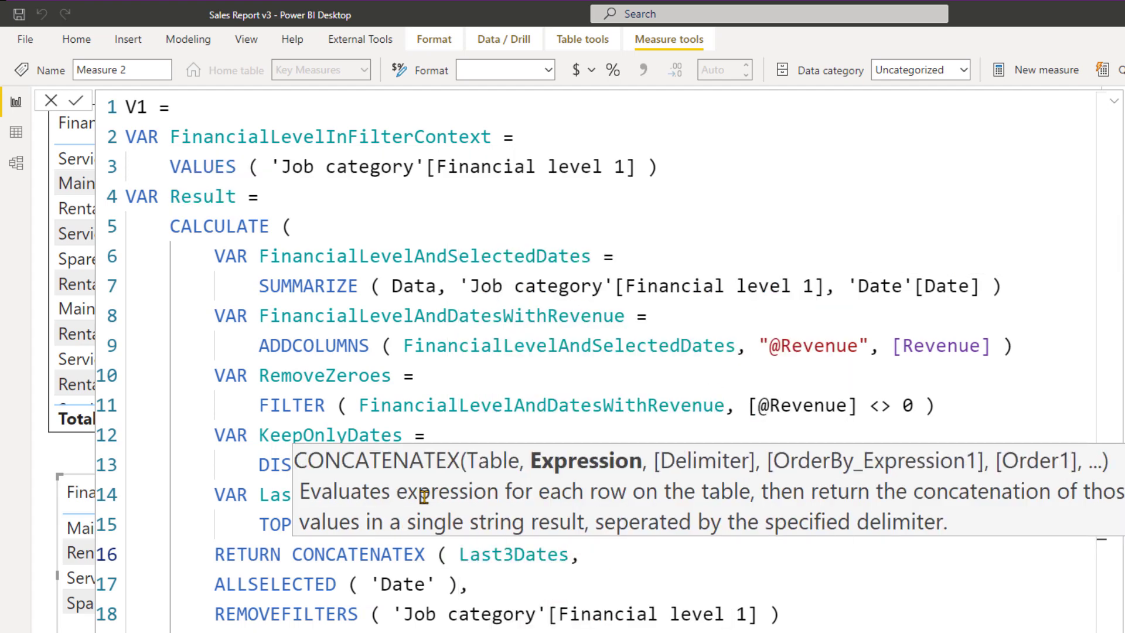
text([@)
key(Tab)
text(, )
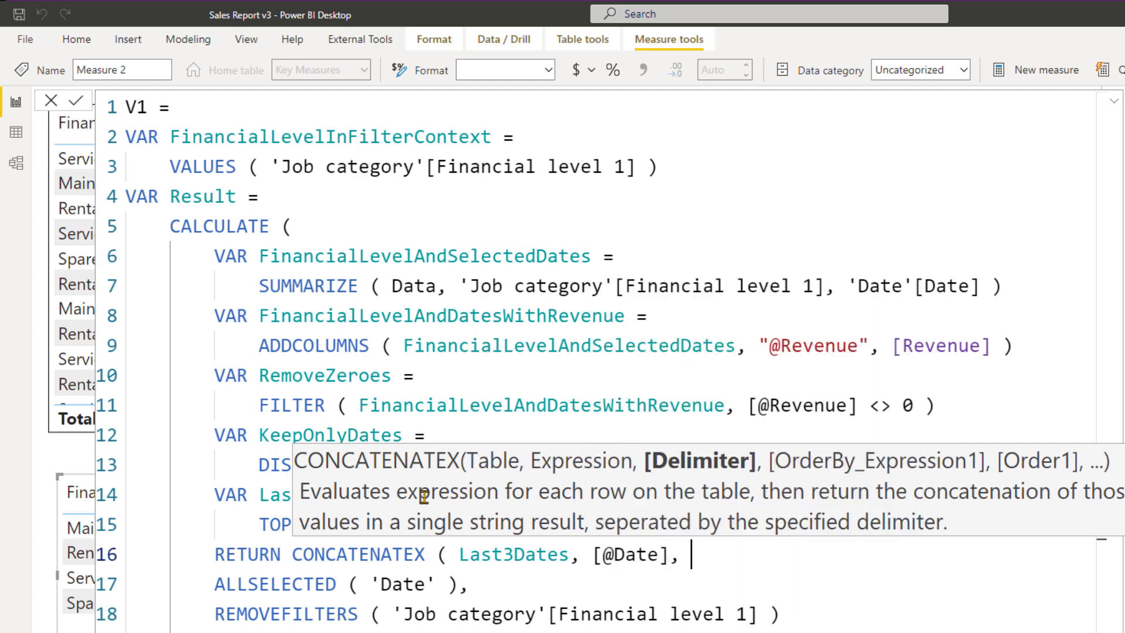
text(", " ))
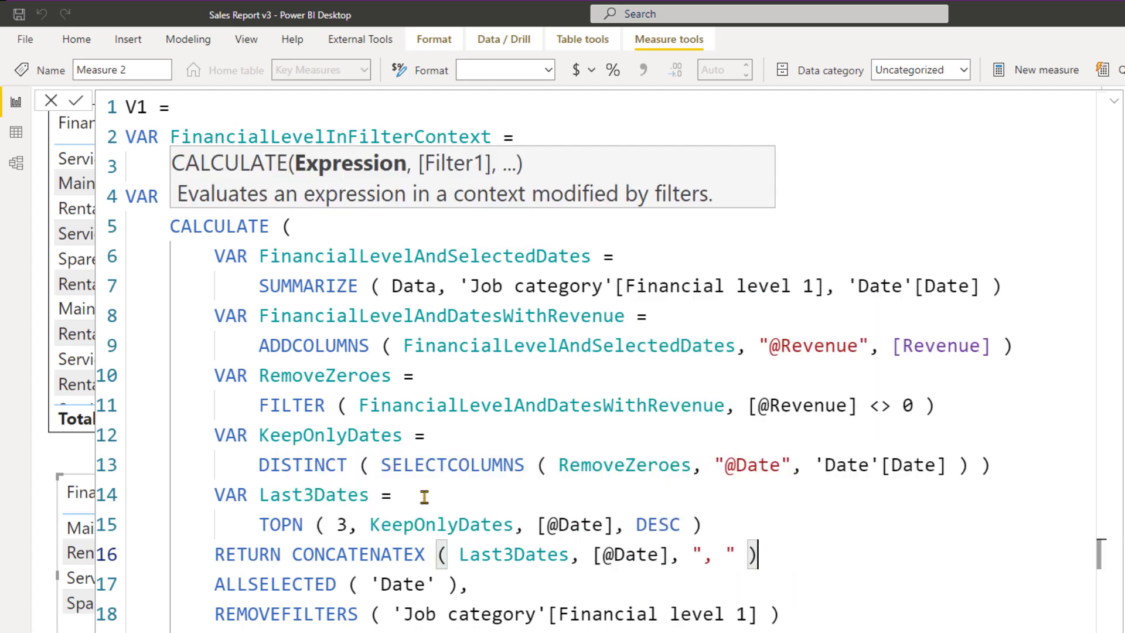
text(,)
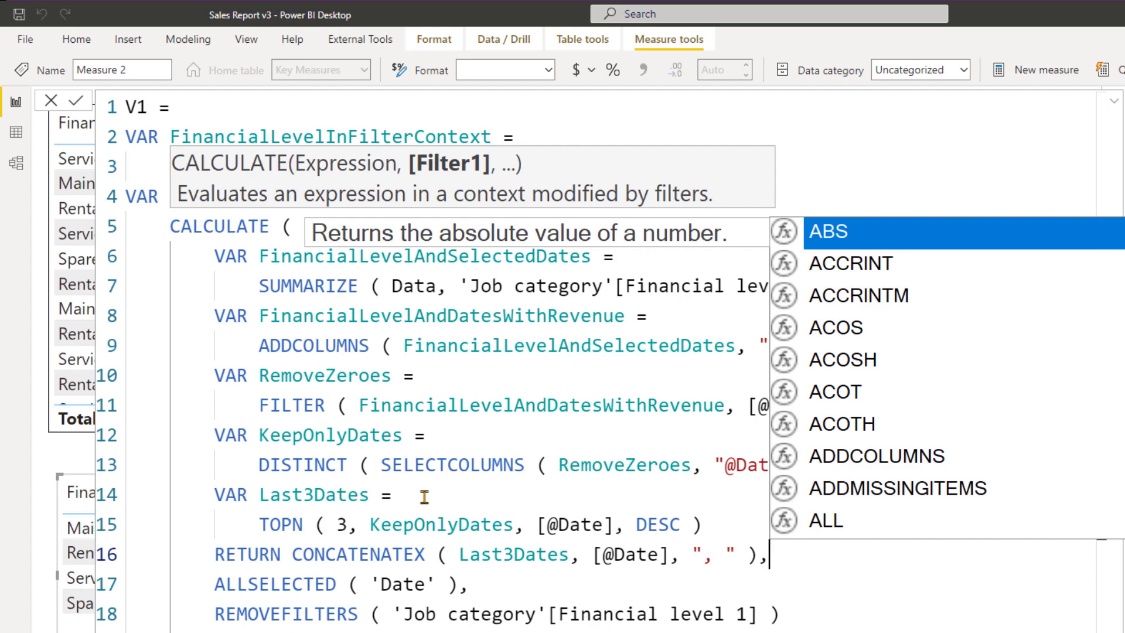
click(476, 422)
- Submit the V1 measure's formula, and collapse and re-expand the formula editor
click(77, 101)
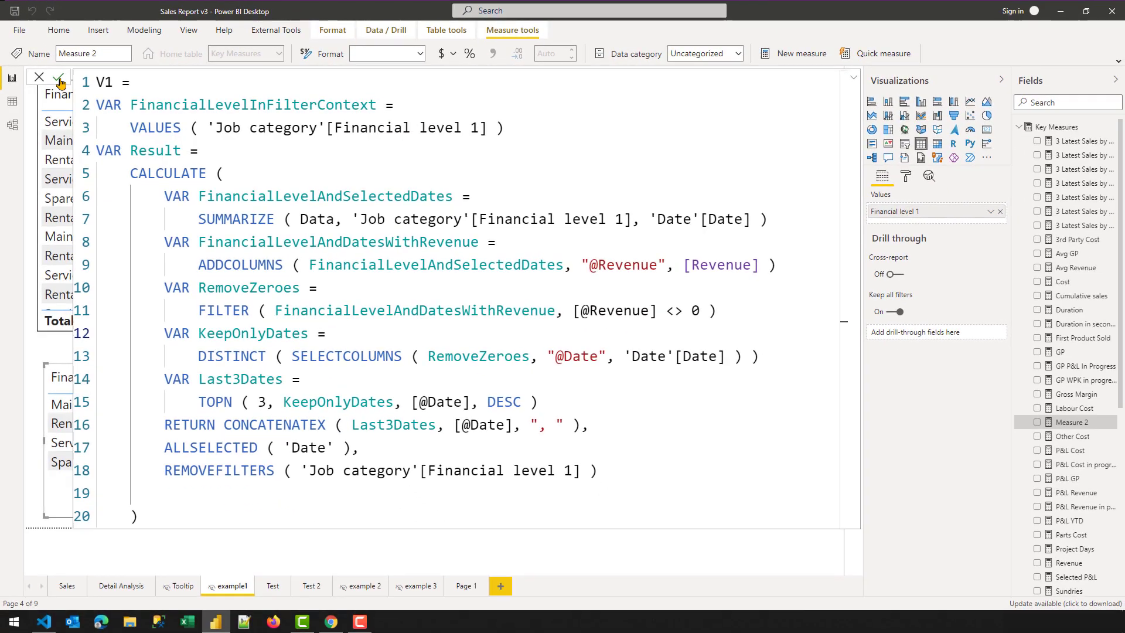
click(59, 78)
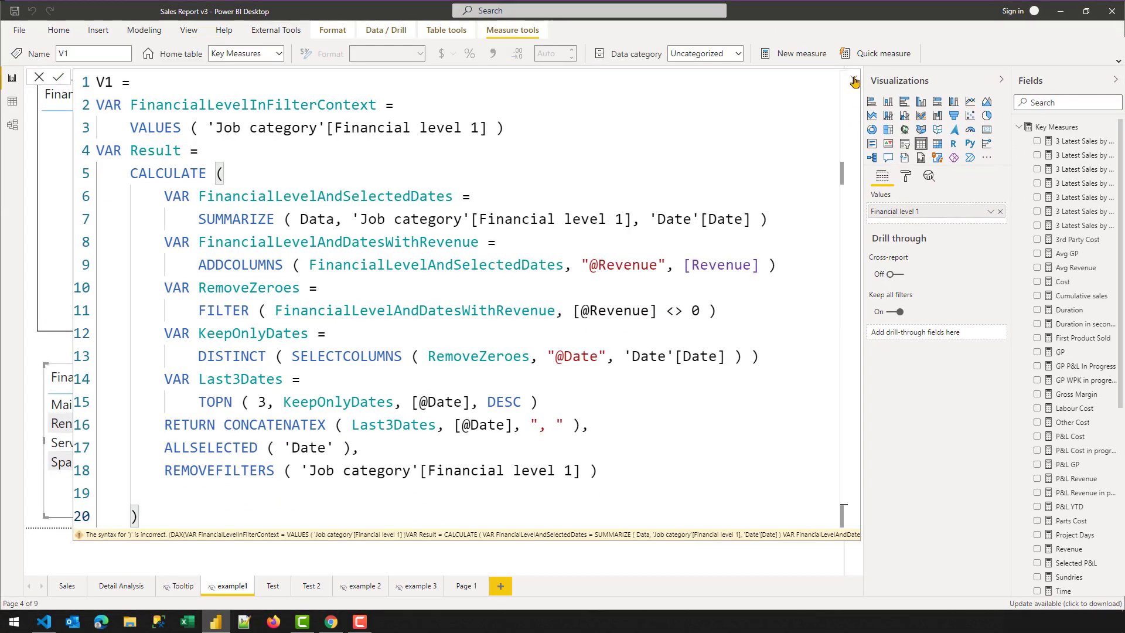
click(854, 81)
click(853, 80)
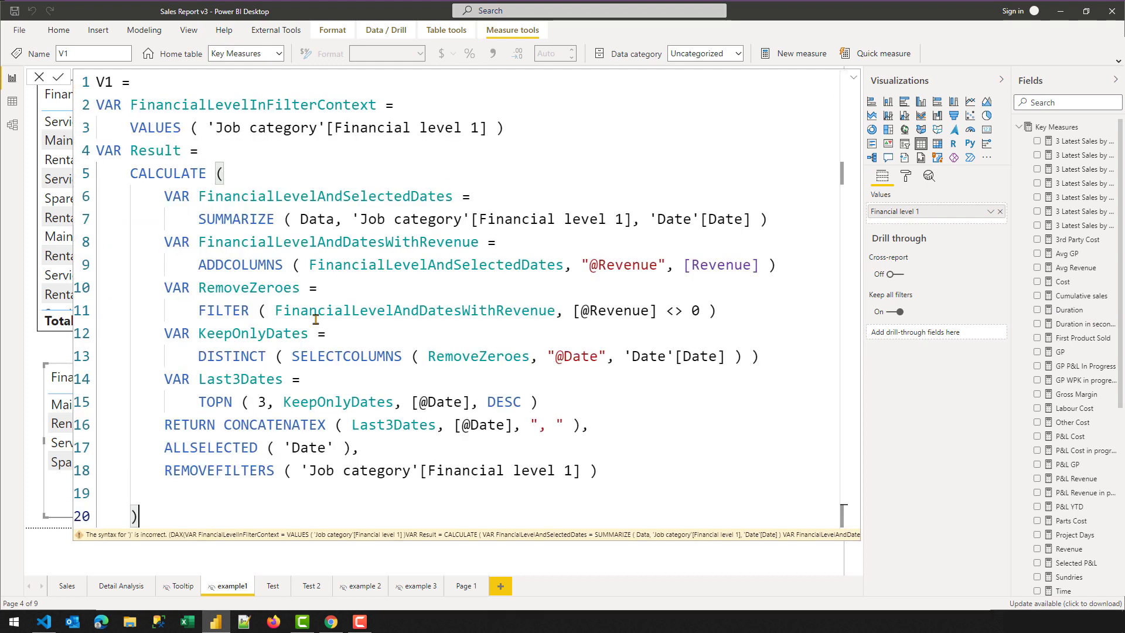
- Add RETURN Result after the closing parenthesis of CALCULATE, submit the V1 formula and collapse the formula editor
key(Return)
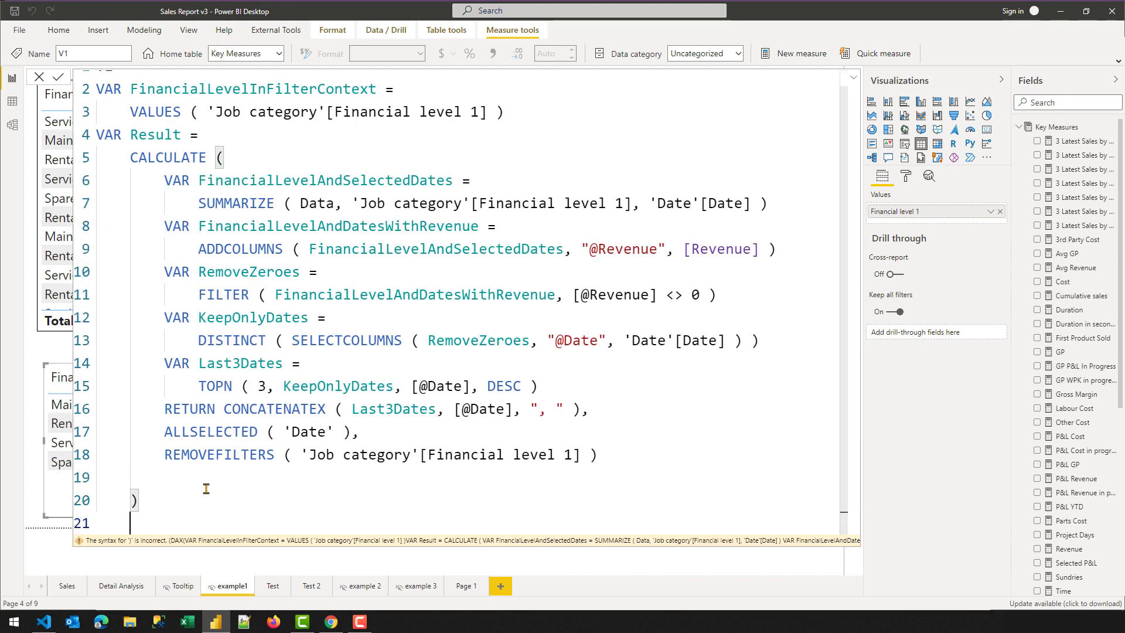
text(RETURN R)
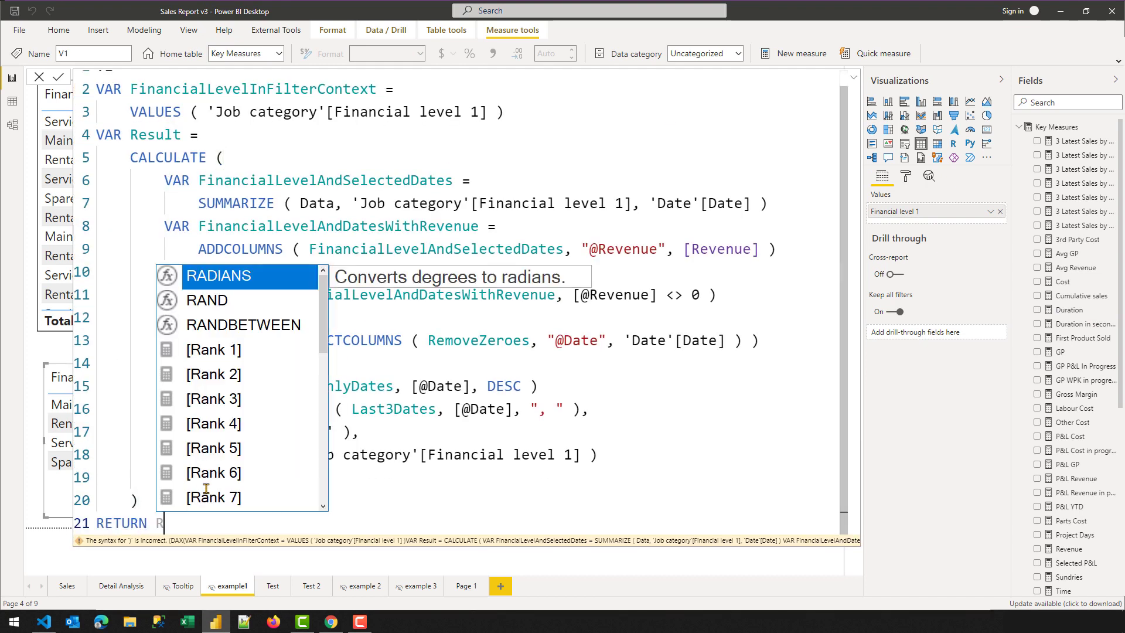
text(esult)
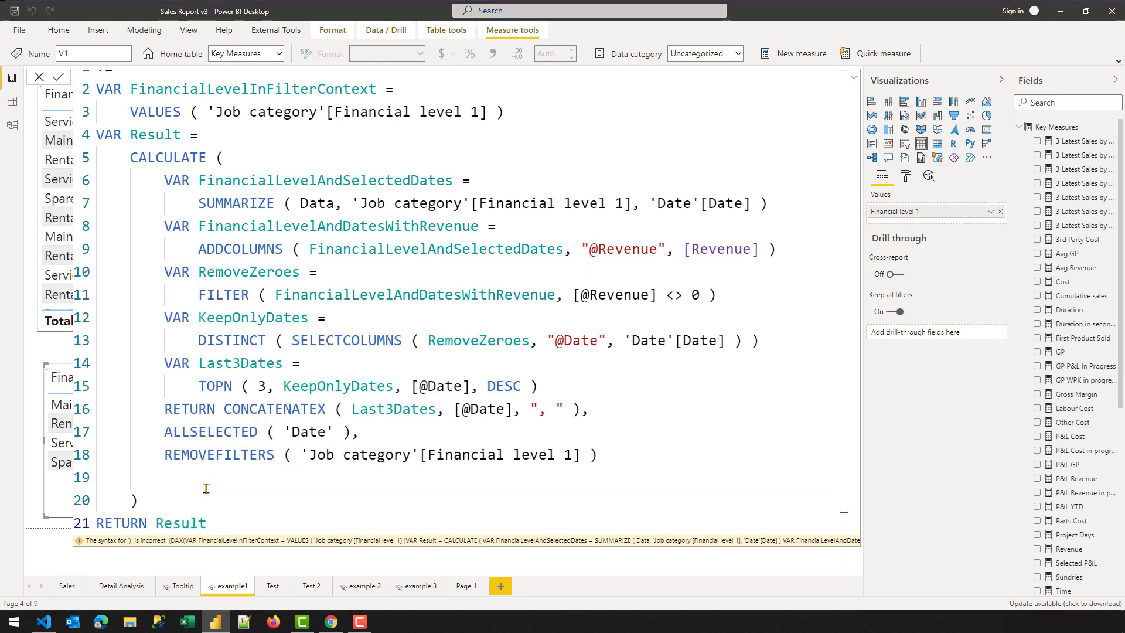
key(Return)
click(854, 77)
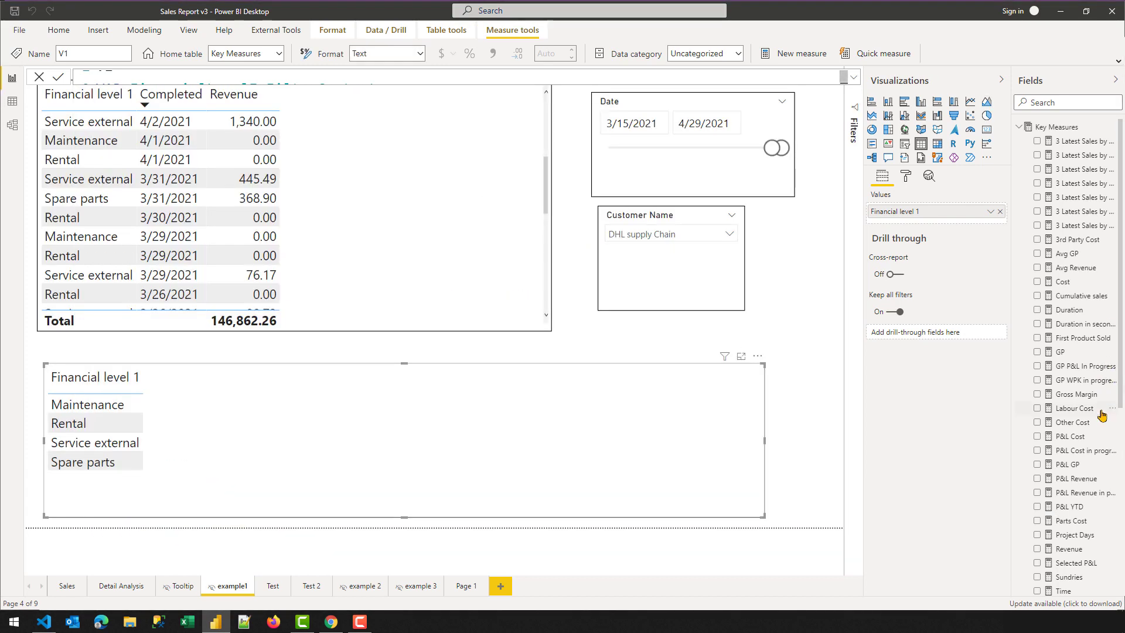
- Add the V1 measure from Key Measures to the Financial level 1 table visual
scroll(1089, 421, down, 7)
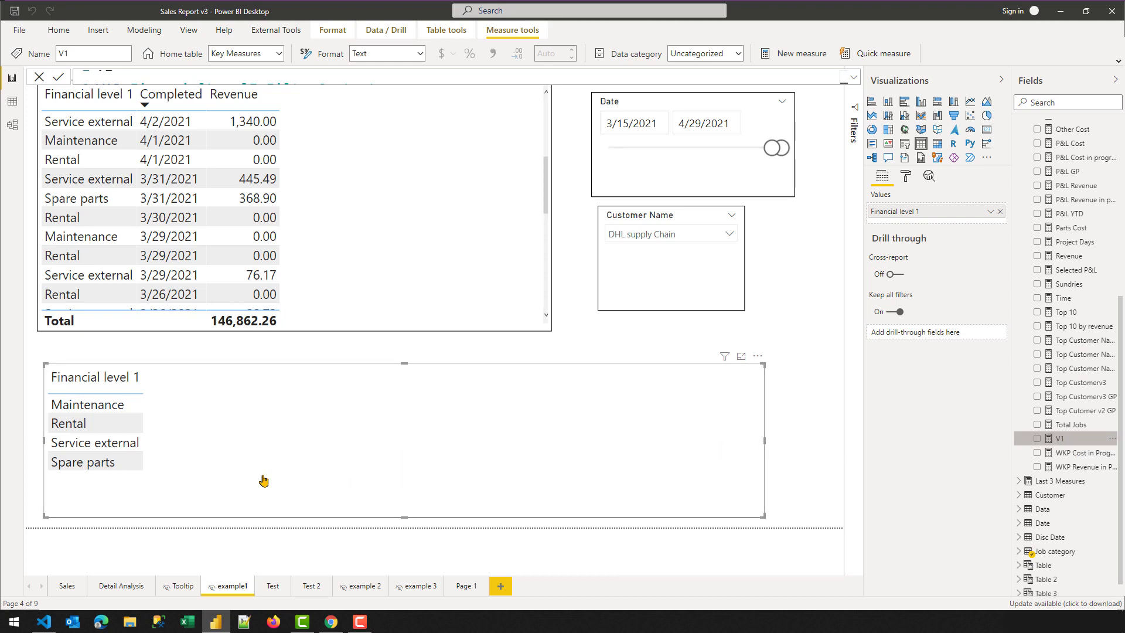
drag(263, 480, 264, 480)
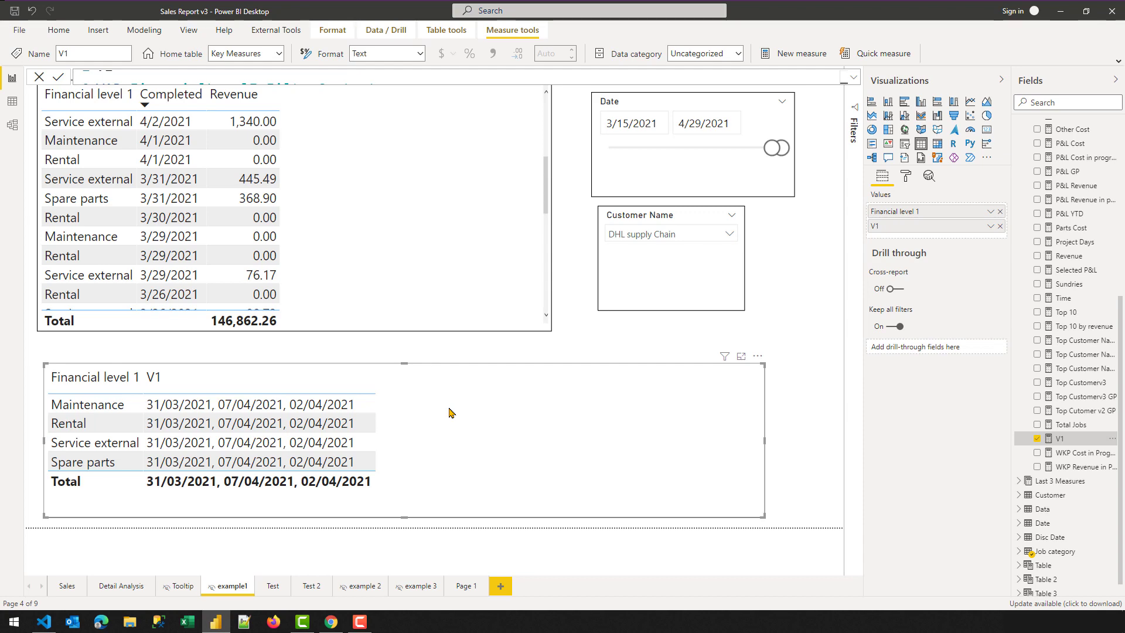
click(292, 384)
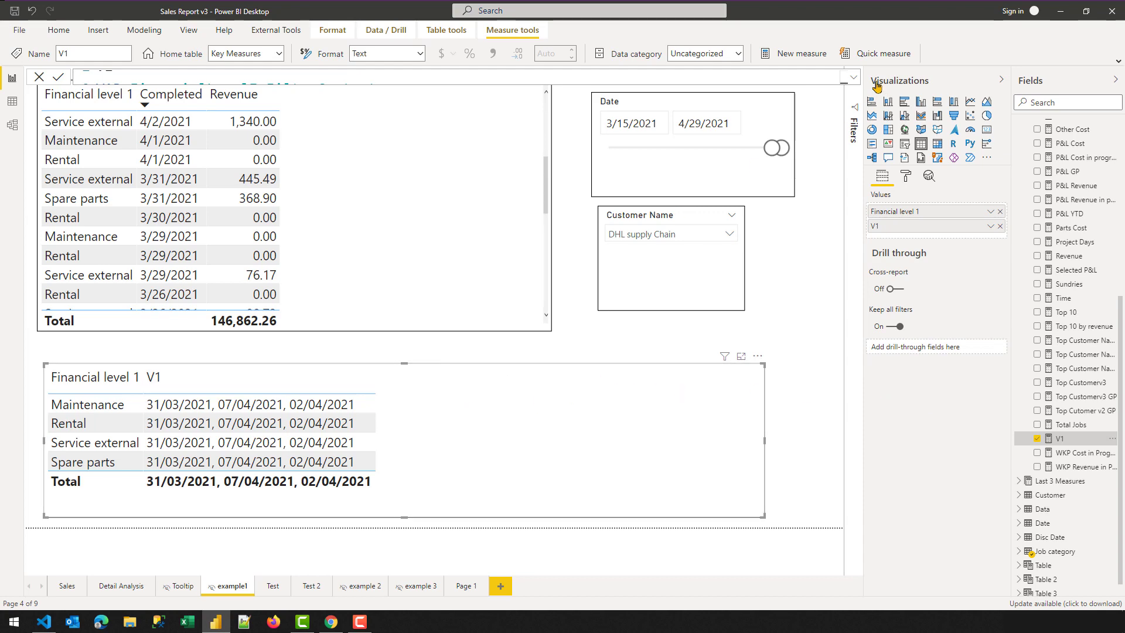
- Reopen the full V1 formula and delete the RETURN CONCATENATEX expression below the TOPN line
click(853, 76)
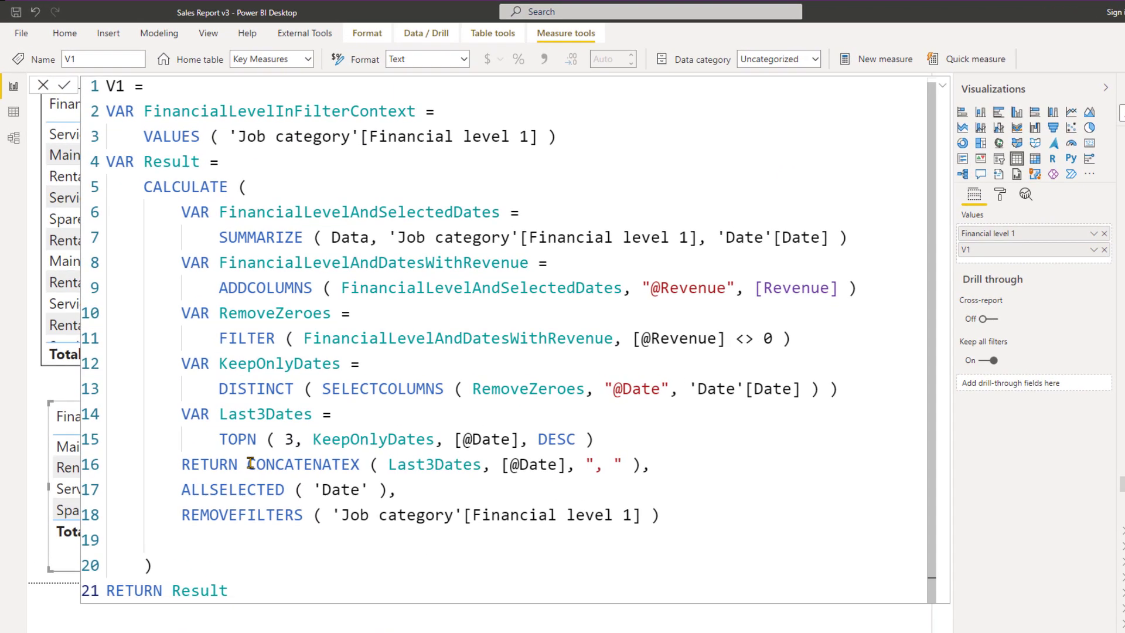
drag(225, 419, 546, 413)
drag(611, 464, 190, 475)
key(BackSpace)
key(BackSpace)
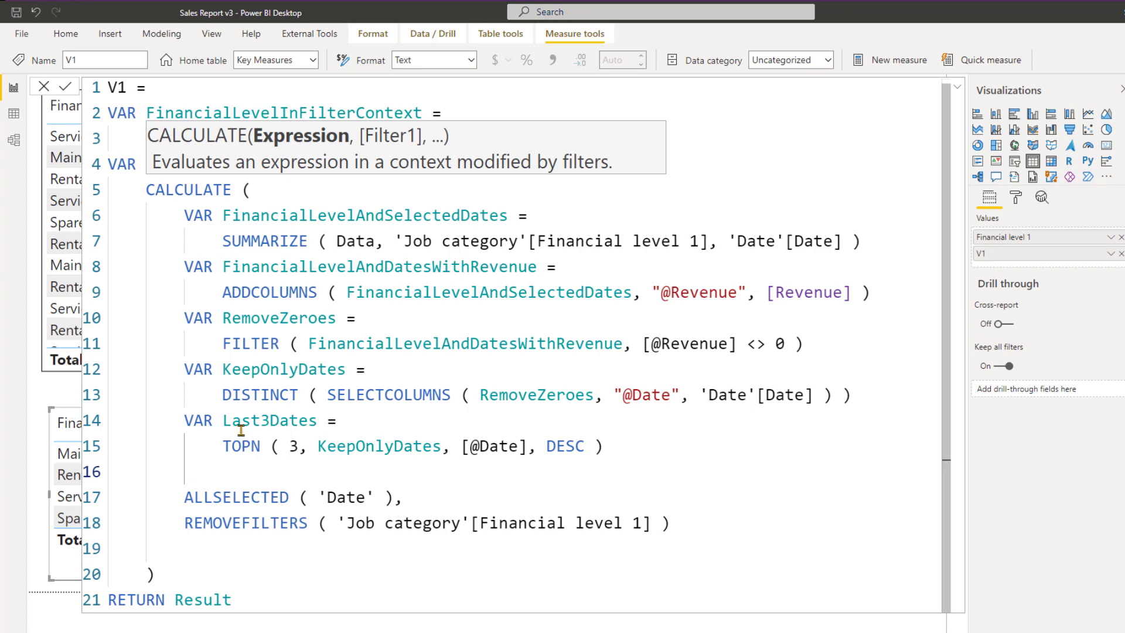
- Declare the variable DatesInLast3Dates below the TOPN line, with an indented line for its expression
drag(226, 241, 833, 241)
double_click(258, 317)
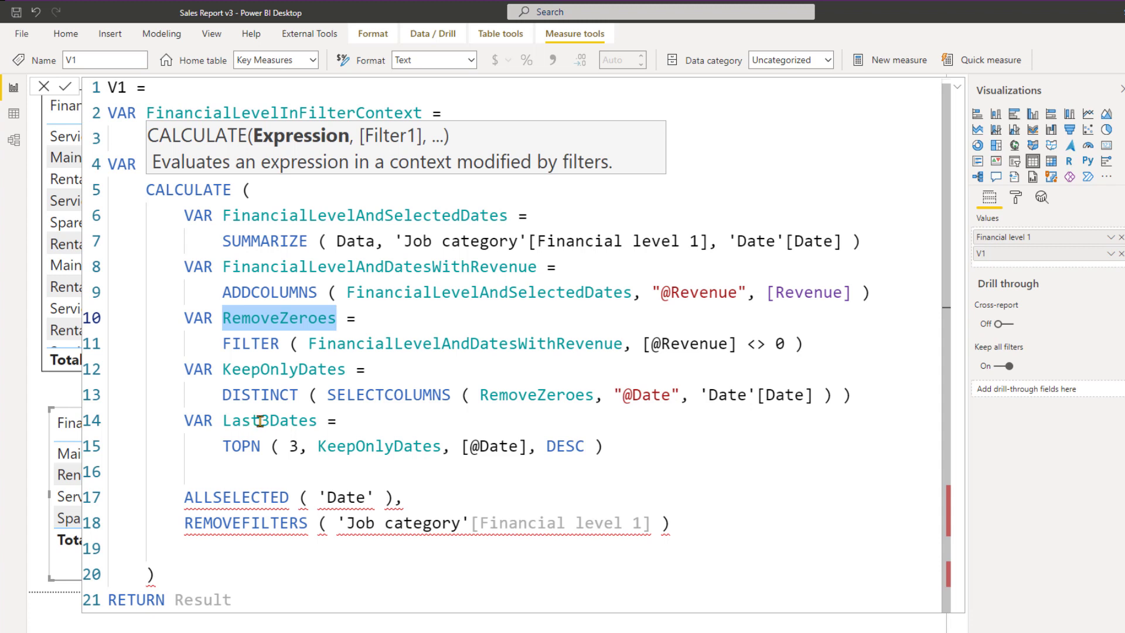
click(224, 464)
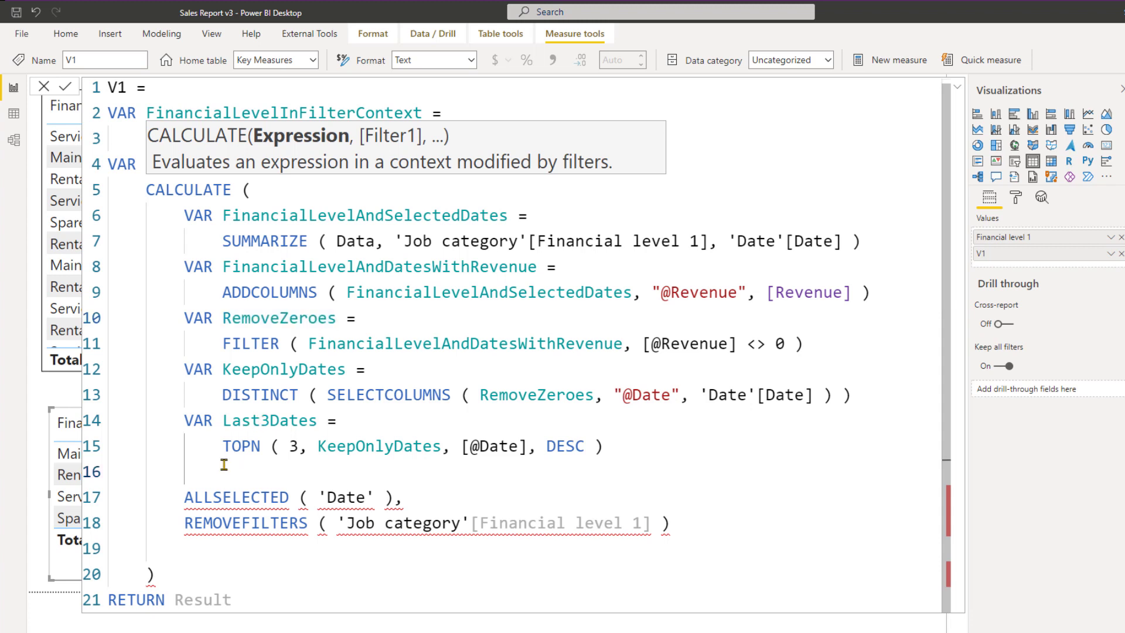
text(VA)
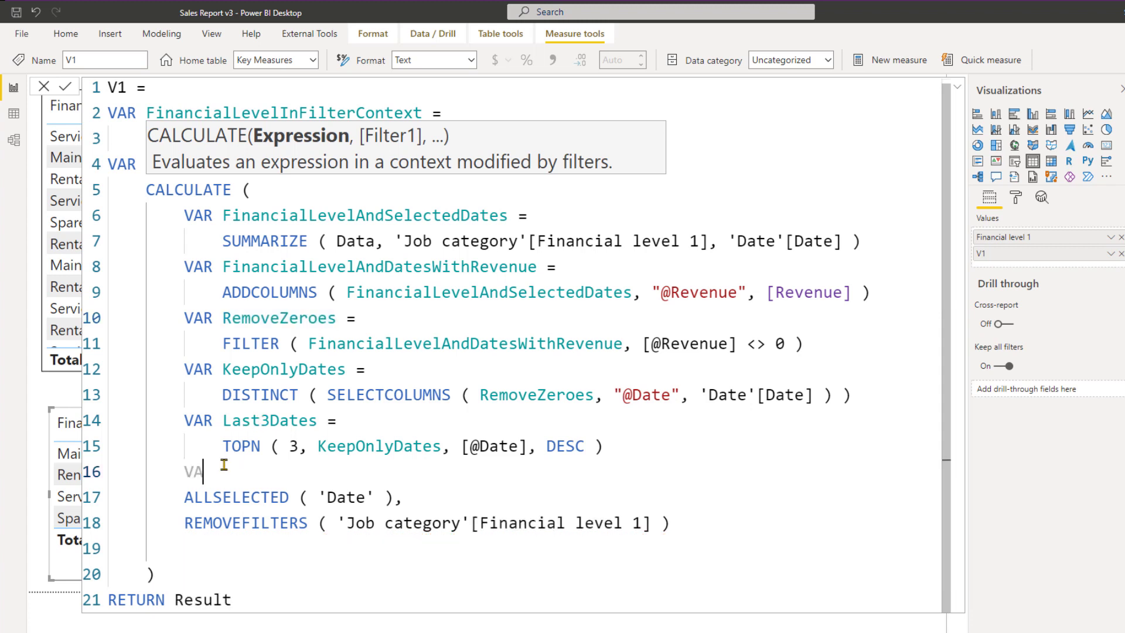
text(R DatesInLast)
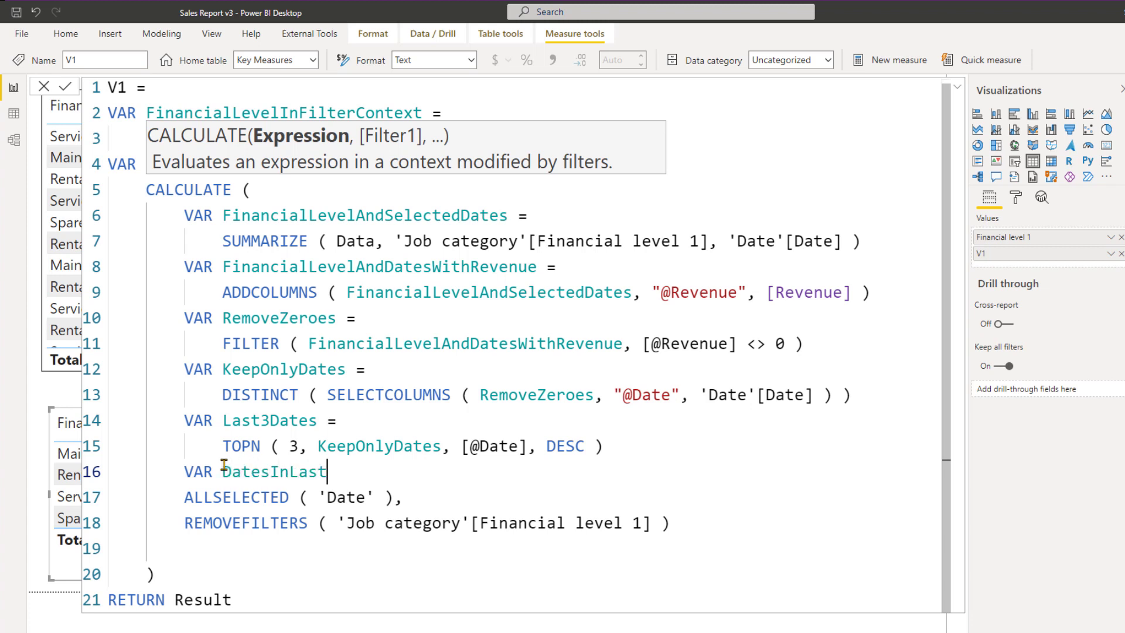
text(3Dates =)
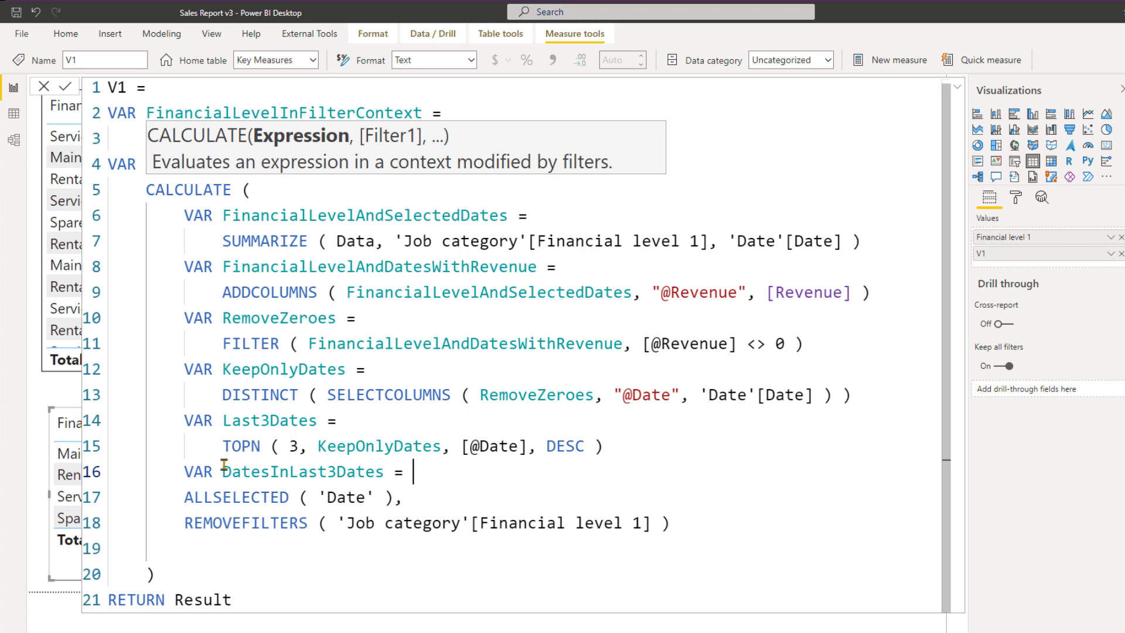
key(shift+Return)
key(Tab)
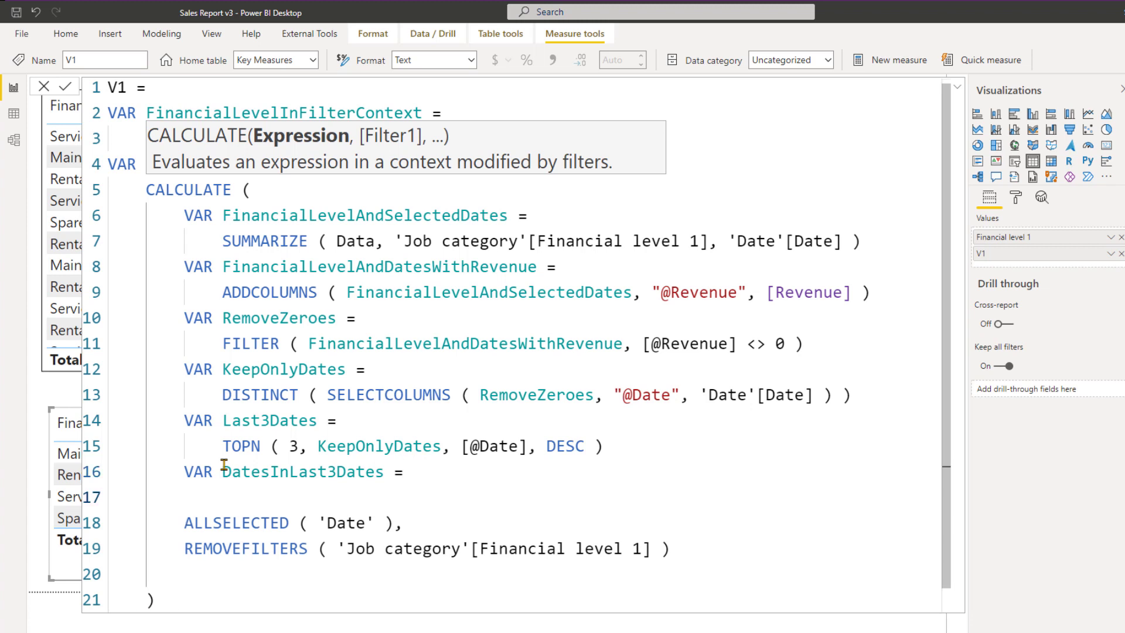
- Define DatesInLast3Dates as FILTER ( RemoveZeroes, 'Date'[Date] IN Last3Dates )
text(FILTER ( )
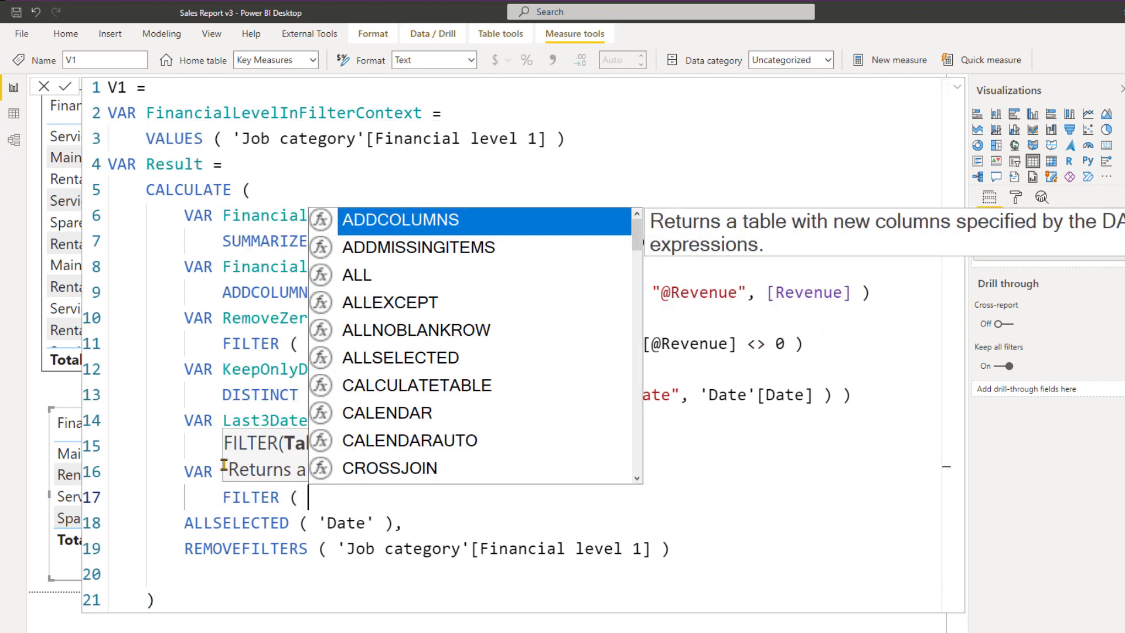
text(REMO)
key(Tab)
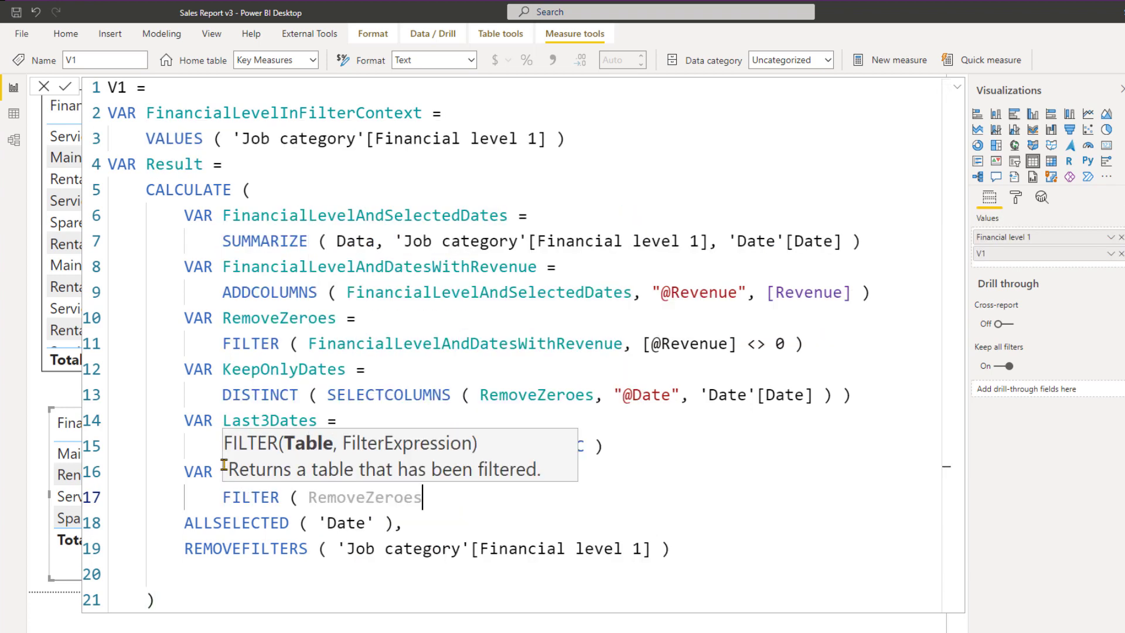
text(, )
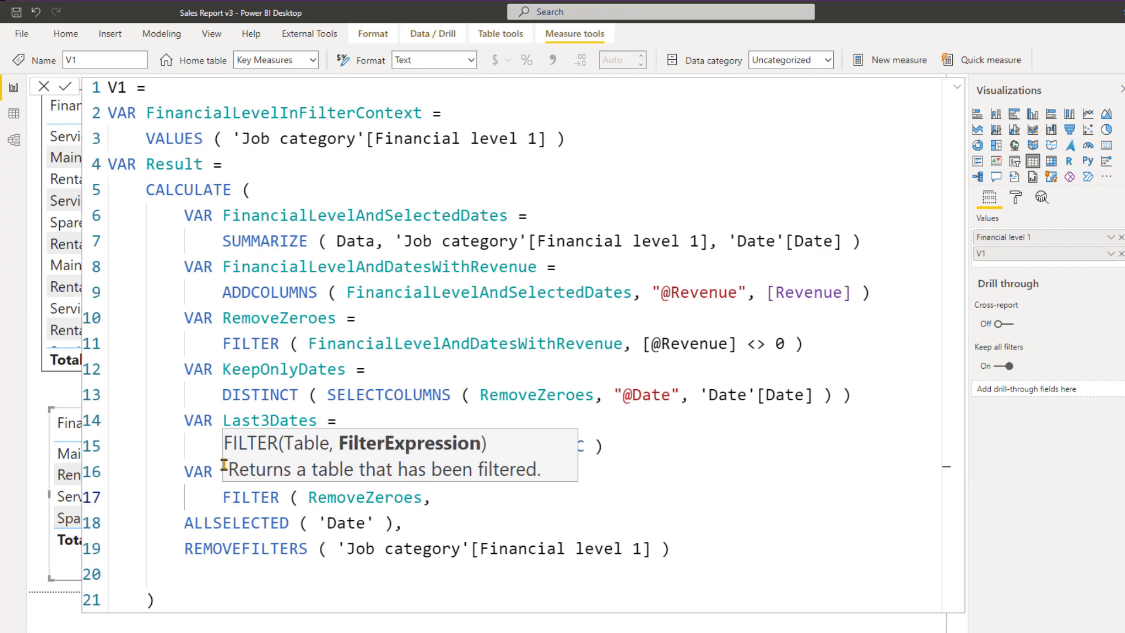
text([)
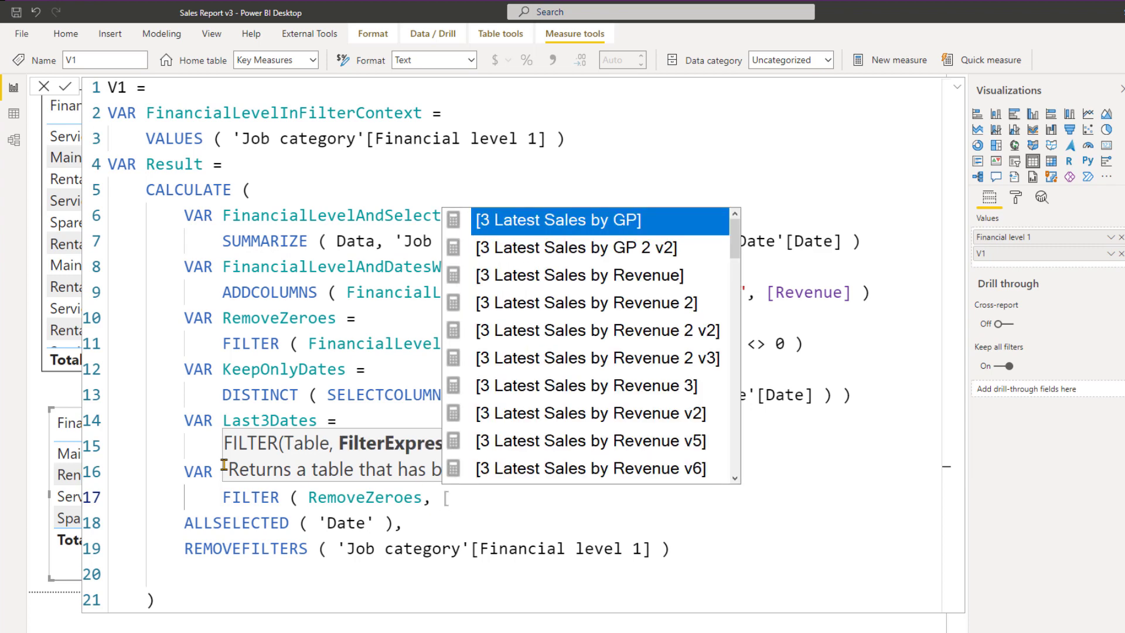
key(BackSpace)
text(')
key(Down)
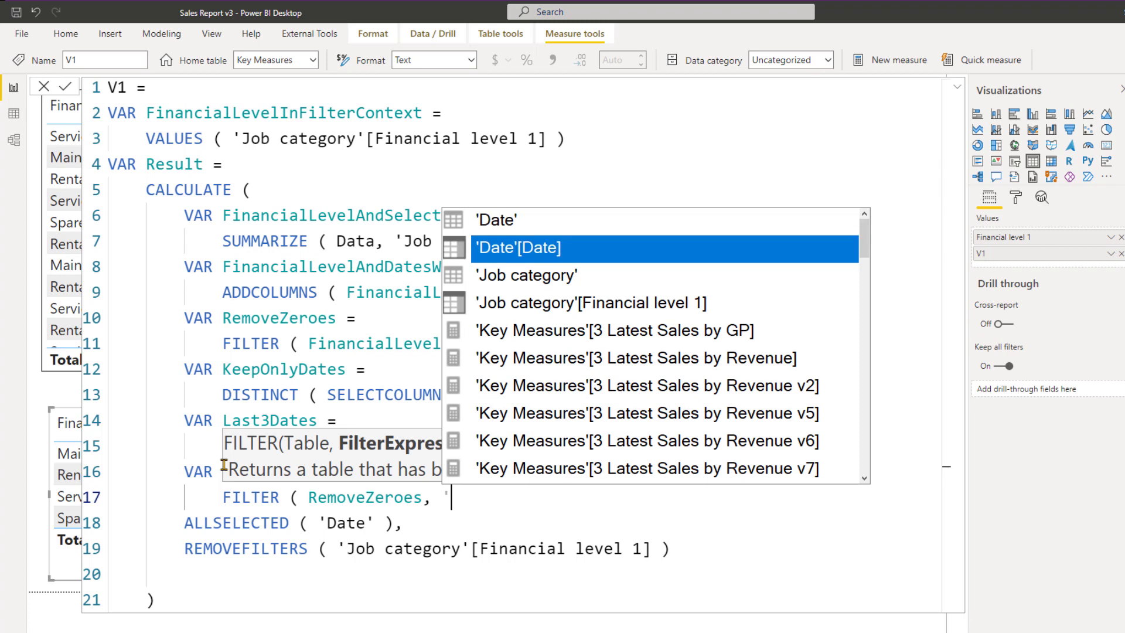
key(Tab)
text(IN)
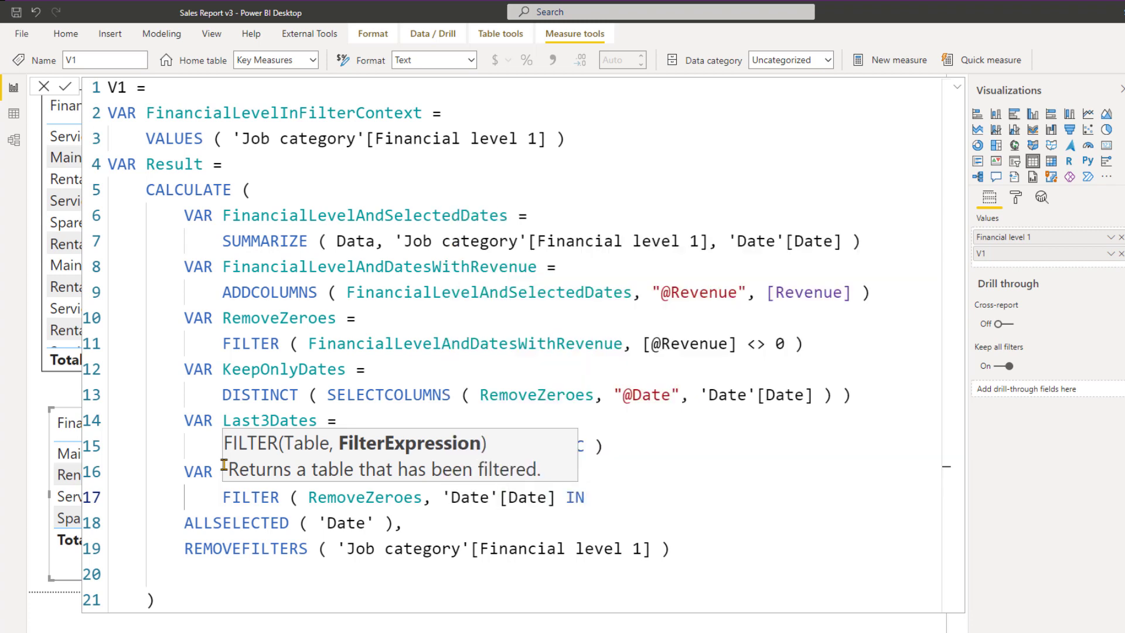
text( Last3Dates ))
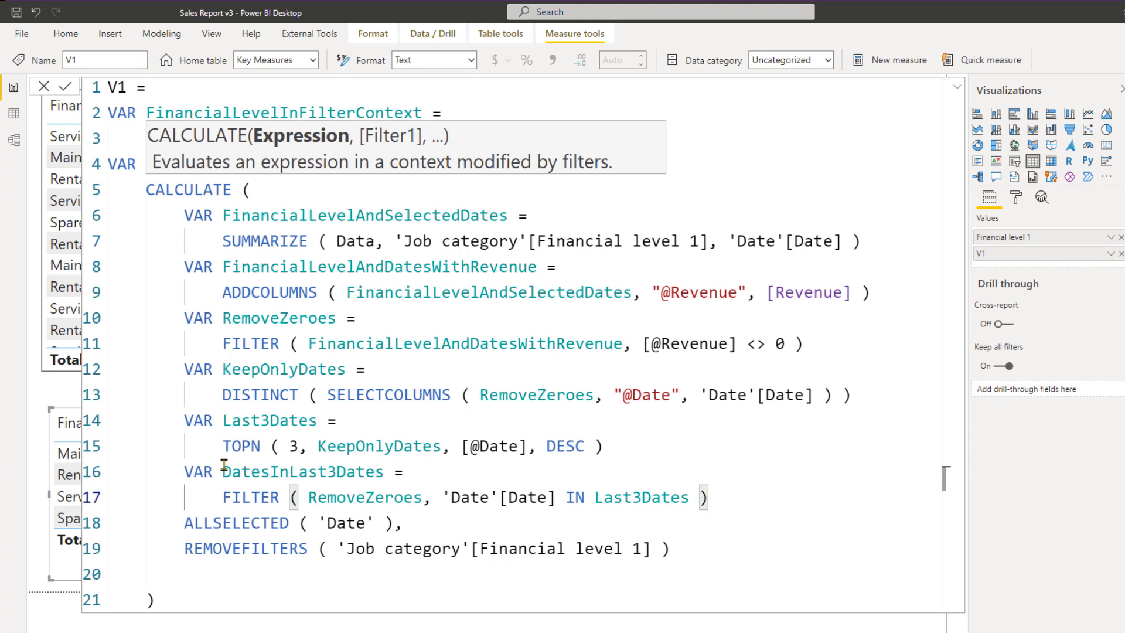
key(Return)
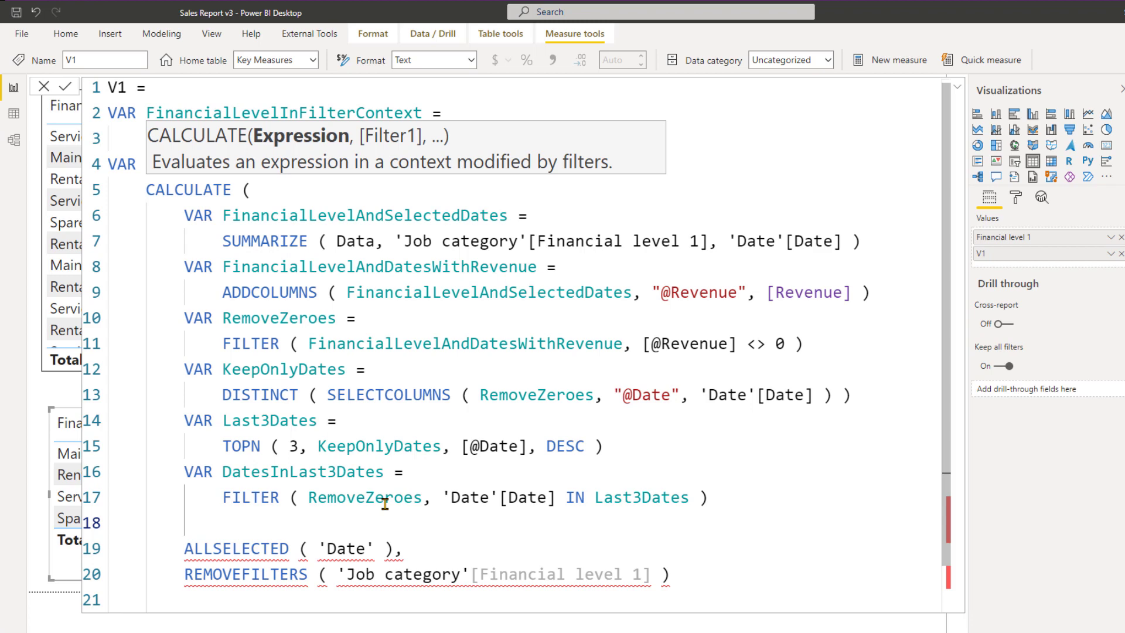
text(RETURN SU)
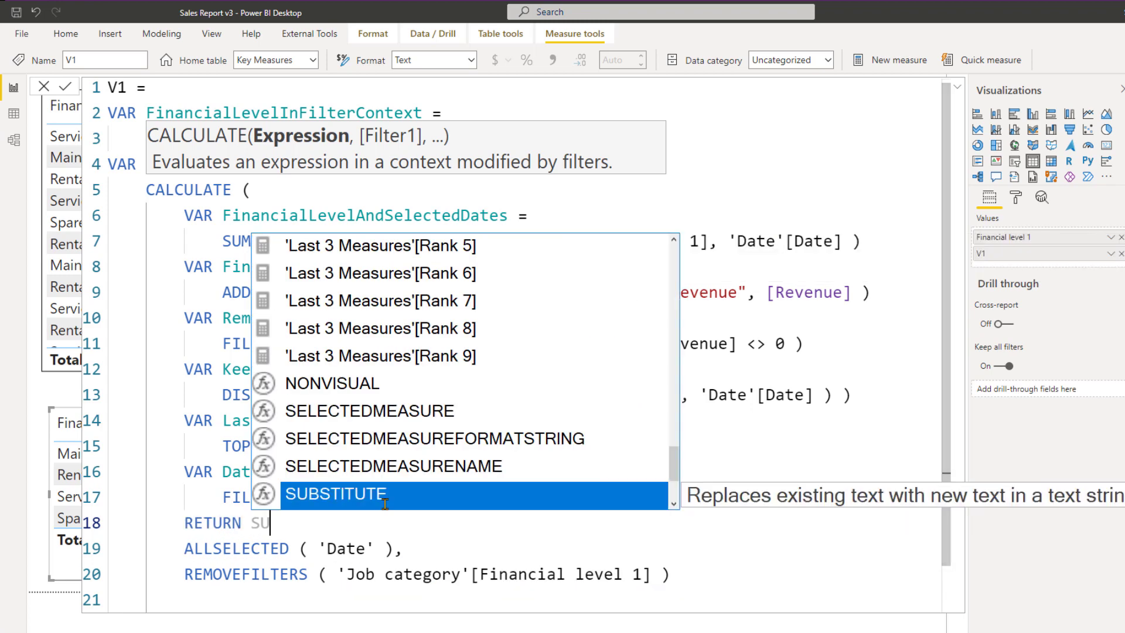
text(MX ( DATES)
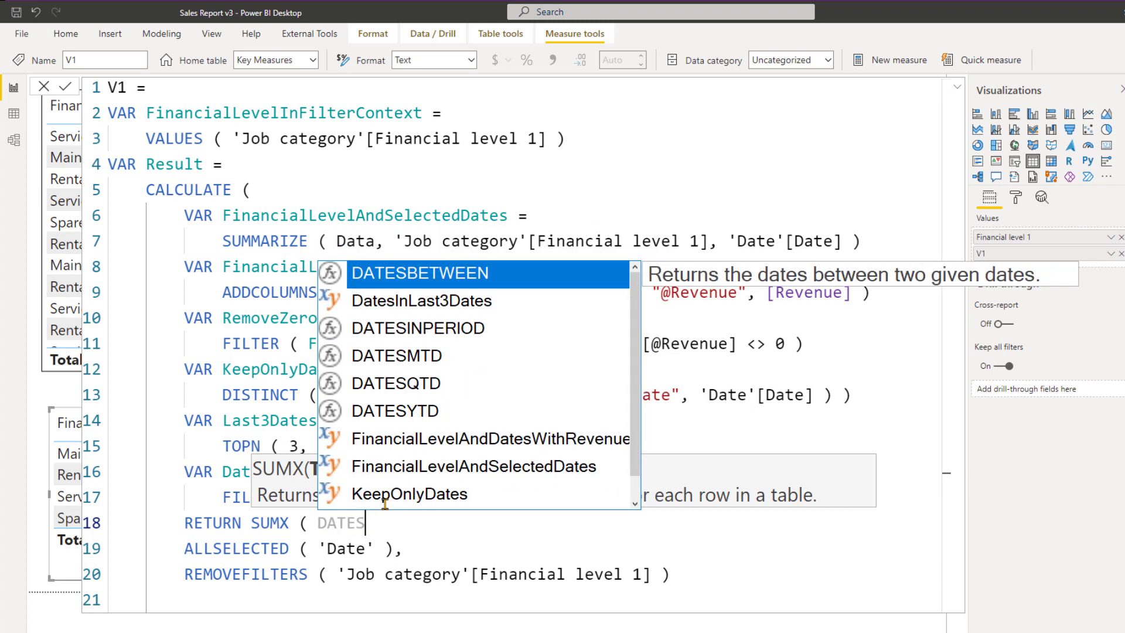
key(Down)
key(Down)
key(Up)
key(Tab)
text(, )
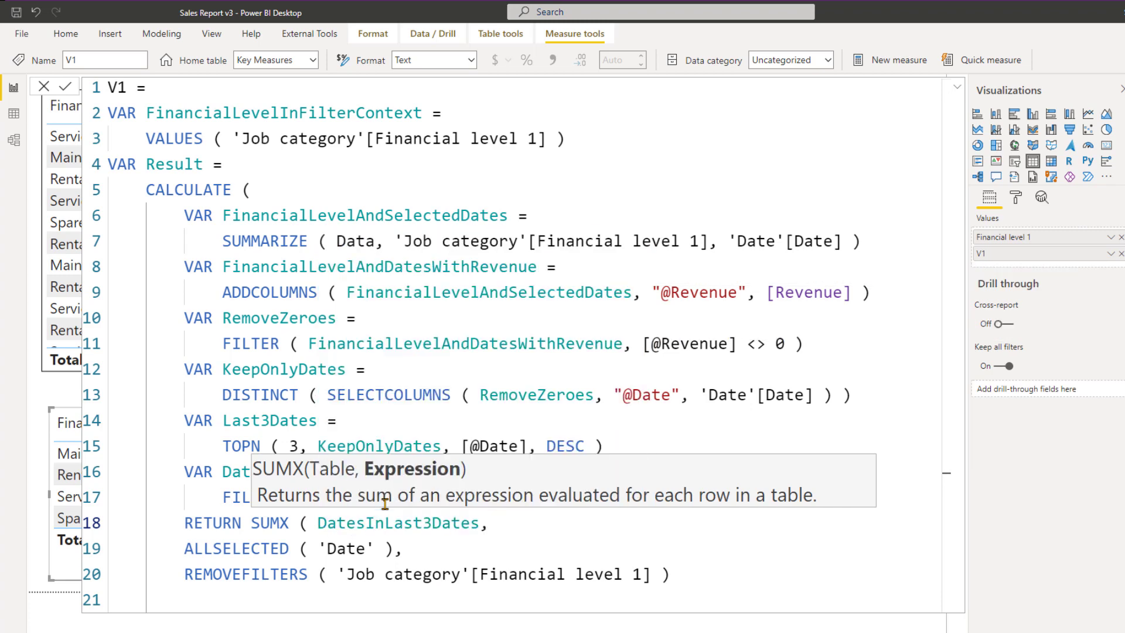
text([@)
key(Tab)
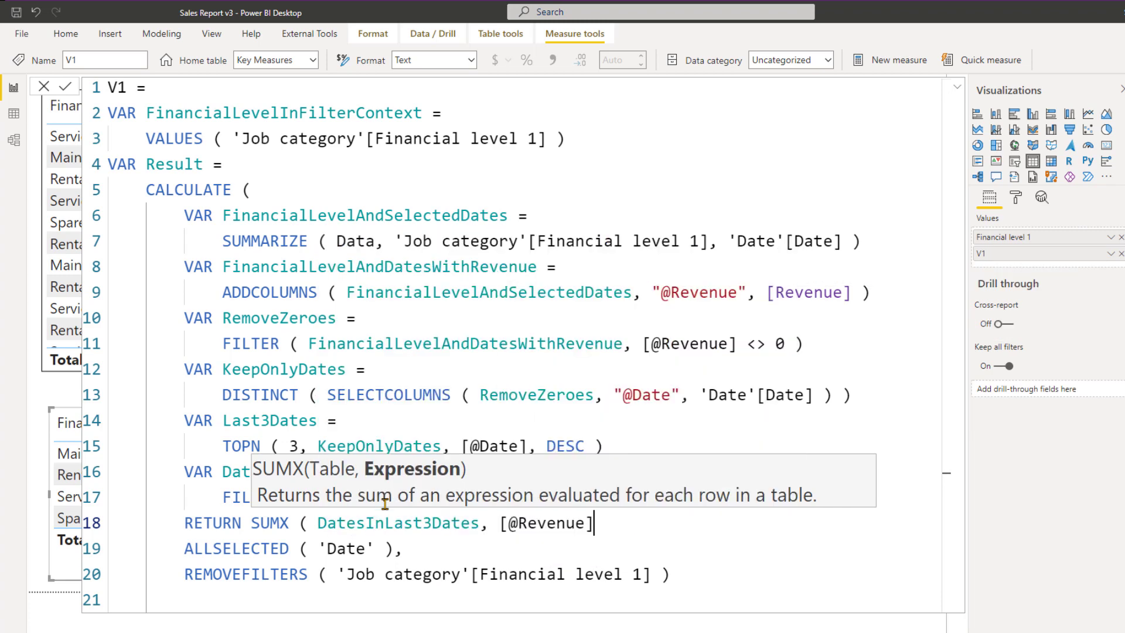
text(),)
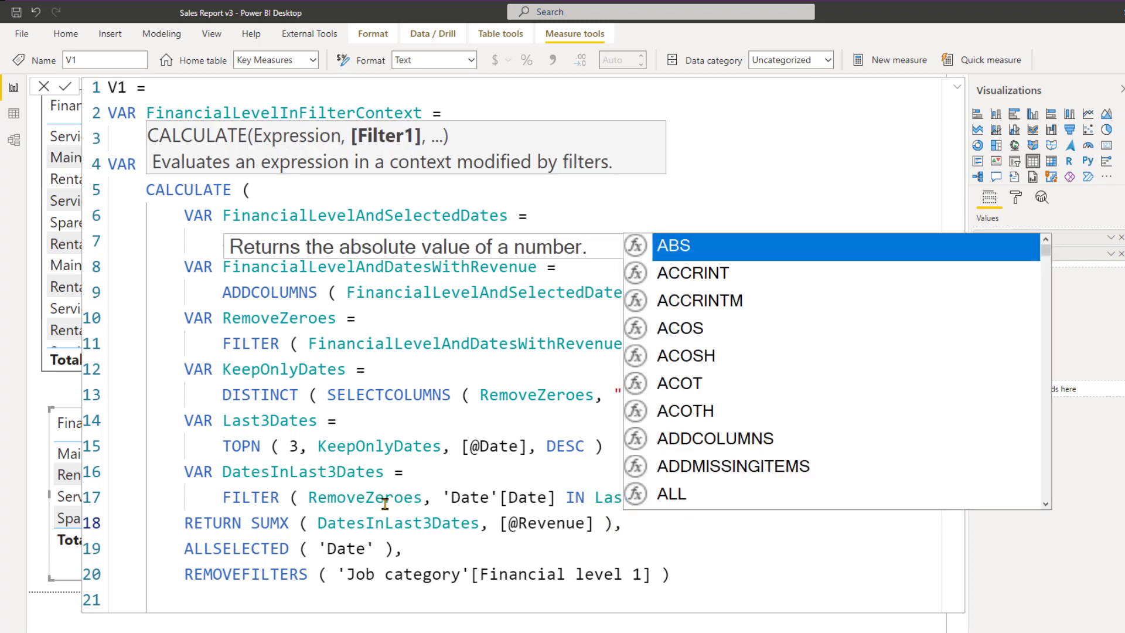
- Submit the updated V1 formula and collapse the formula editor to show the report table
key(Escape)
key(Return)
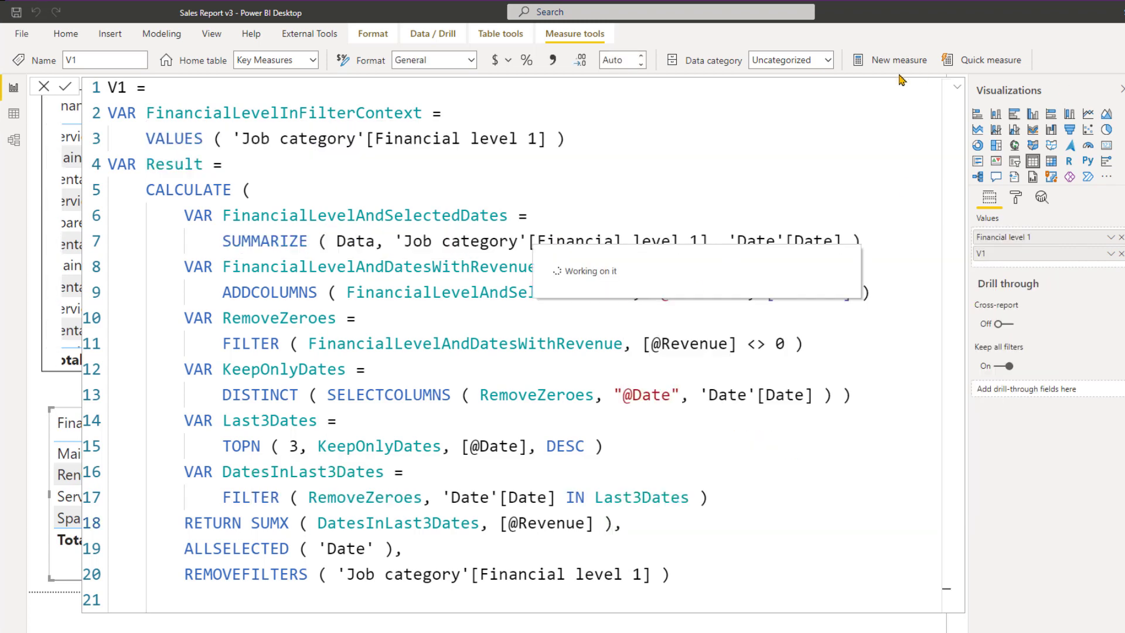
click(957, 87)
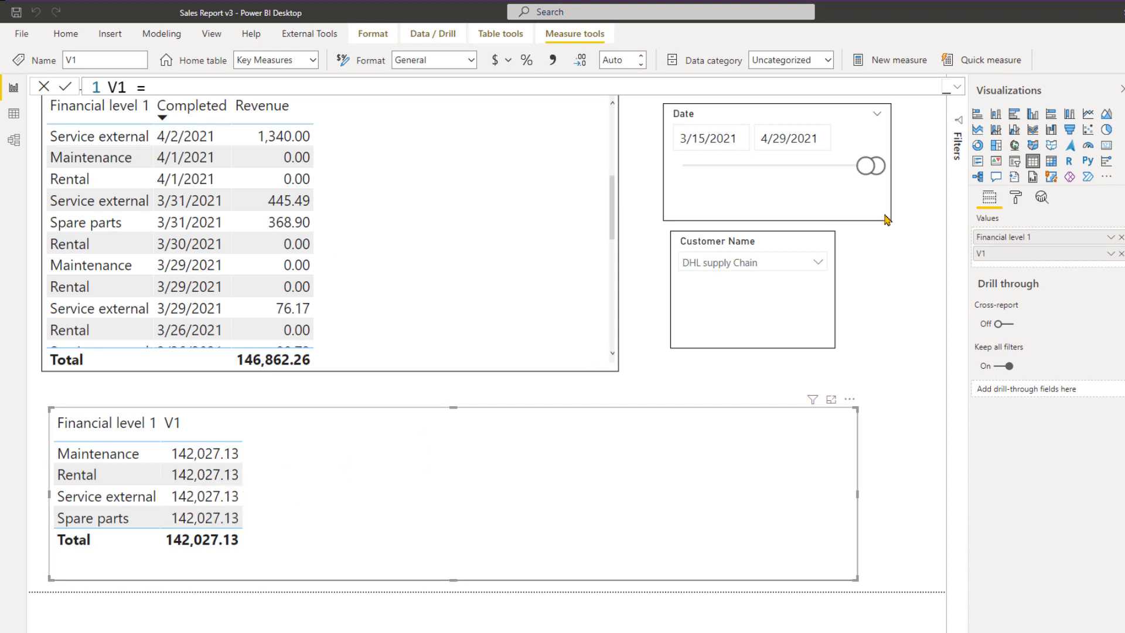
- Reopen the V1 formula and replace the RETURN SUMX line with the declaration VAR IsInFilterContext =, adding a new line below it
click(956, 87)
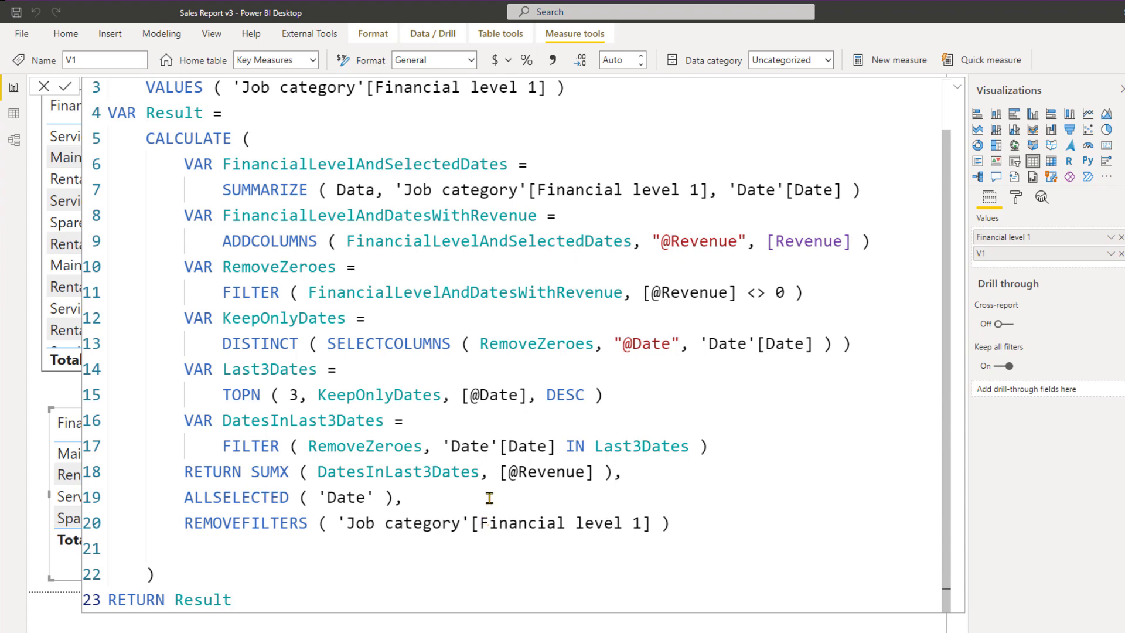
scroll(489, 497, up, 1)
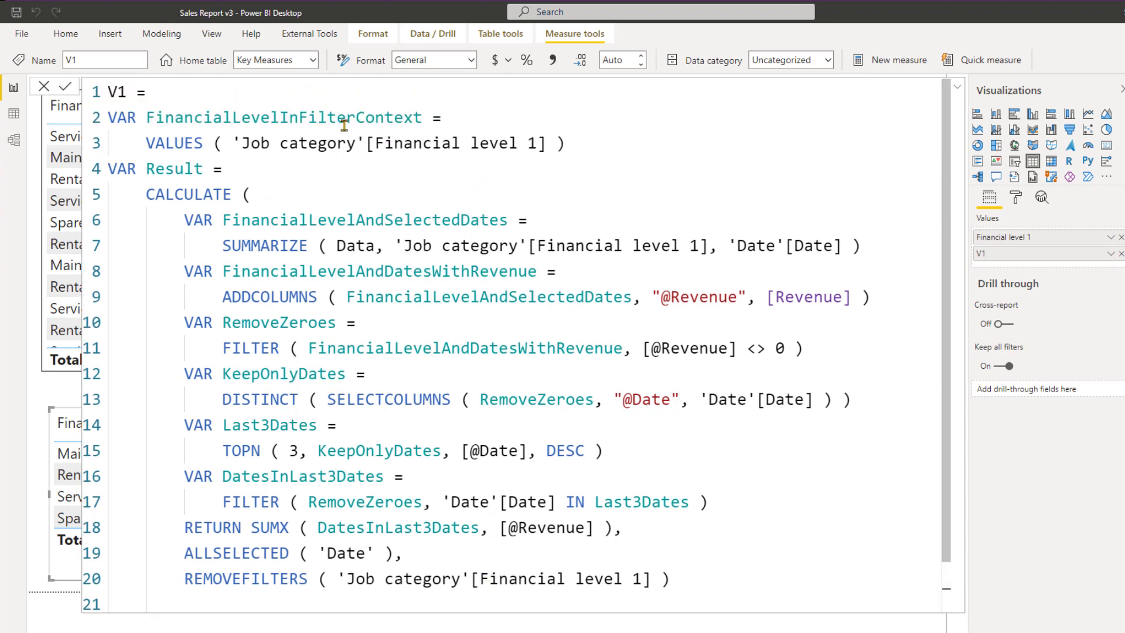
scroll(360, 132, down, 1)
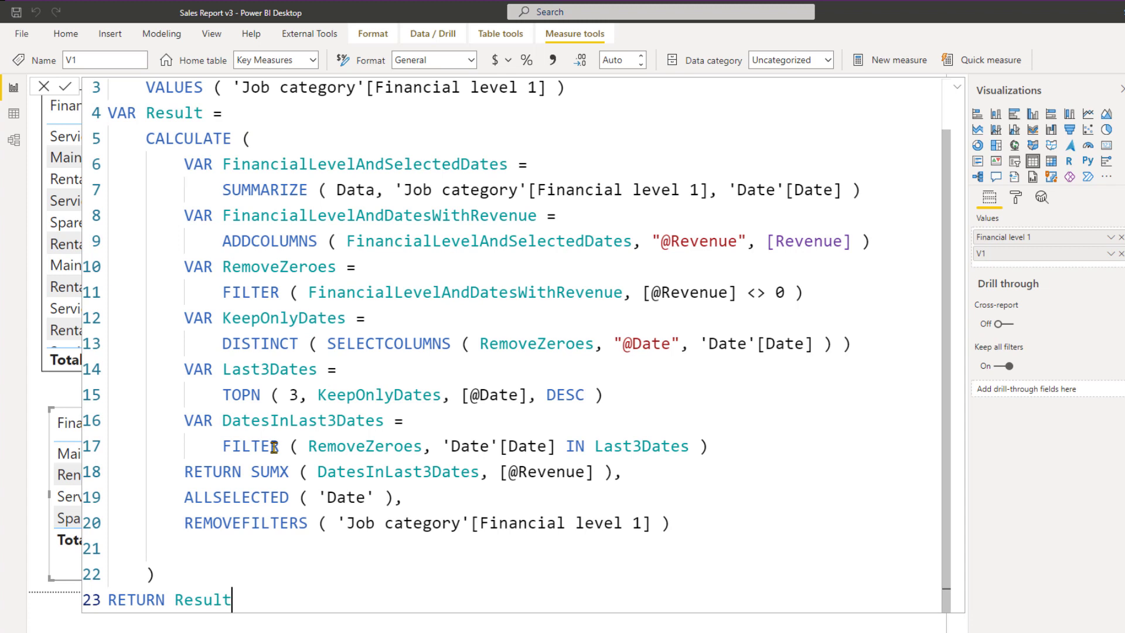
click(300, 425)
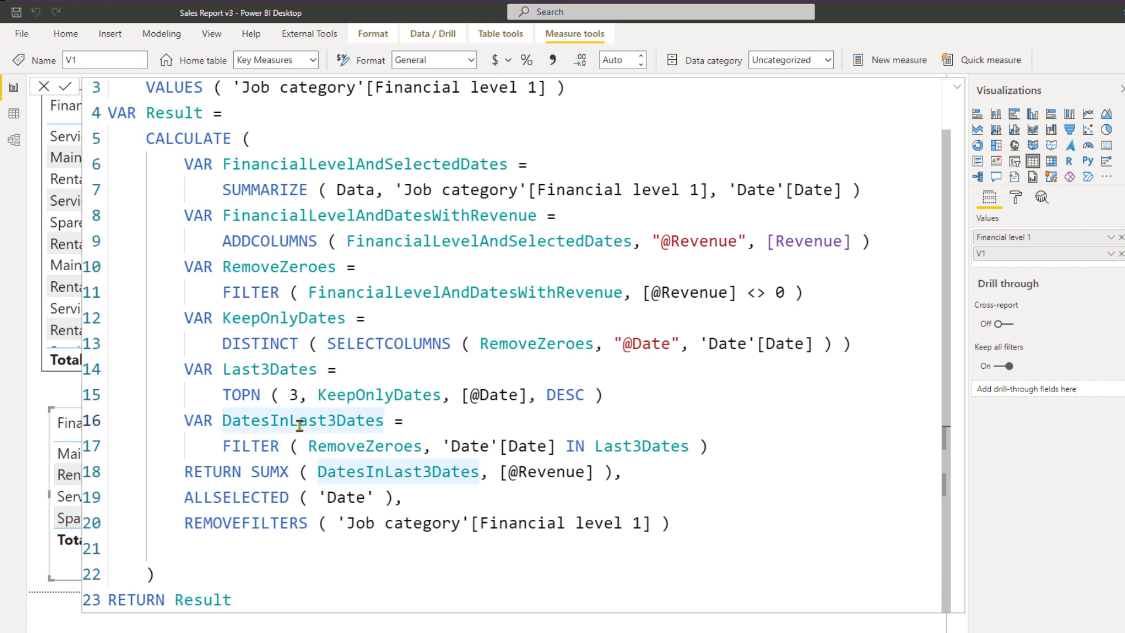
scroll(291, 403, up, 1)
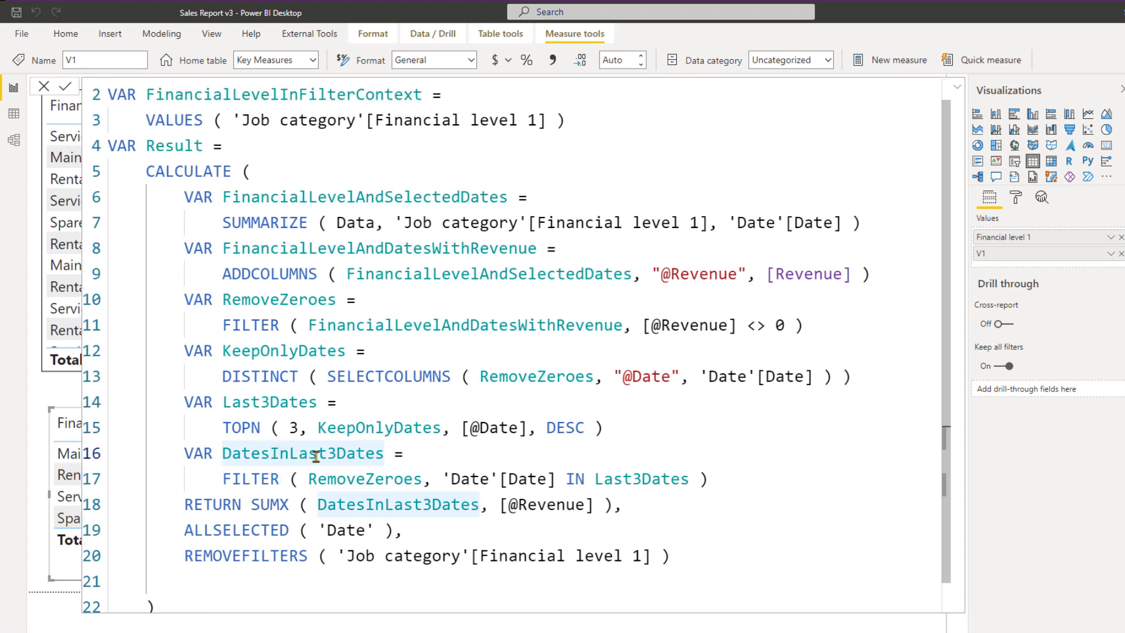
scroll(315, 456, up, 1)
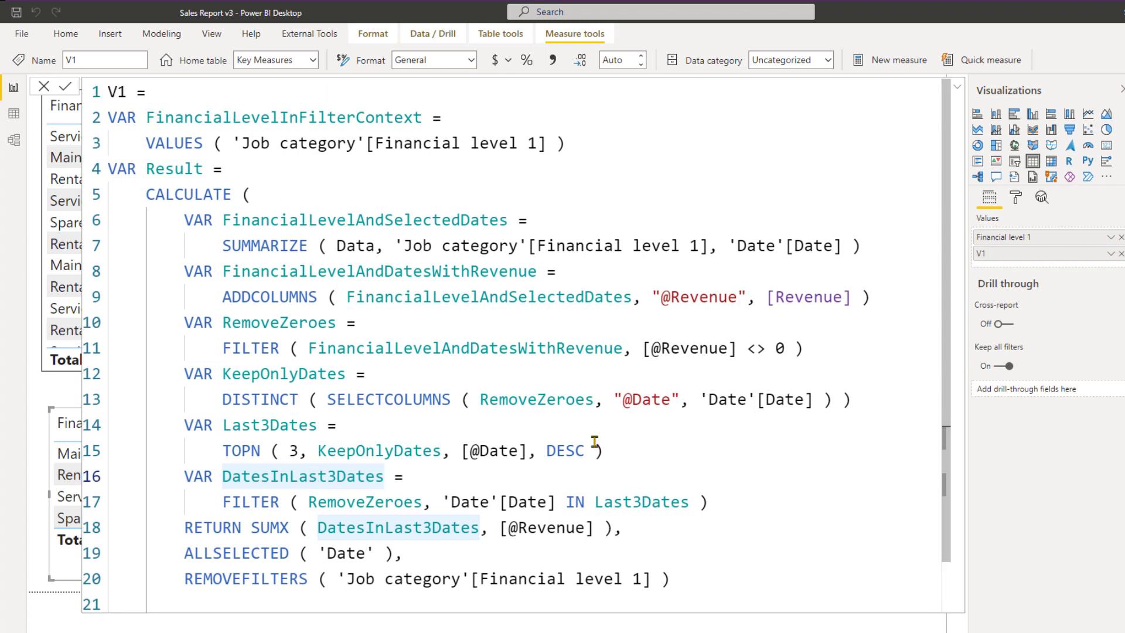
scroll(633, 469, down, 1)
drag(642, 469, 188, 475)
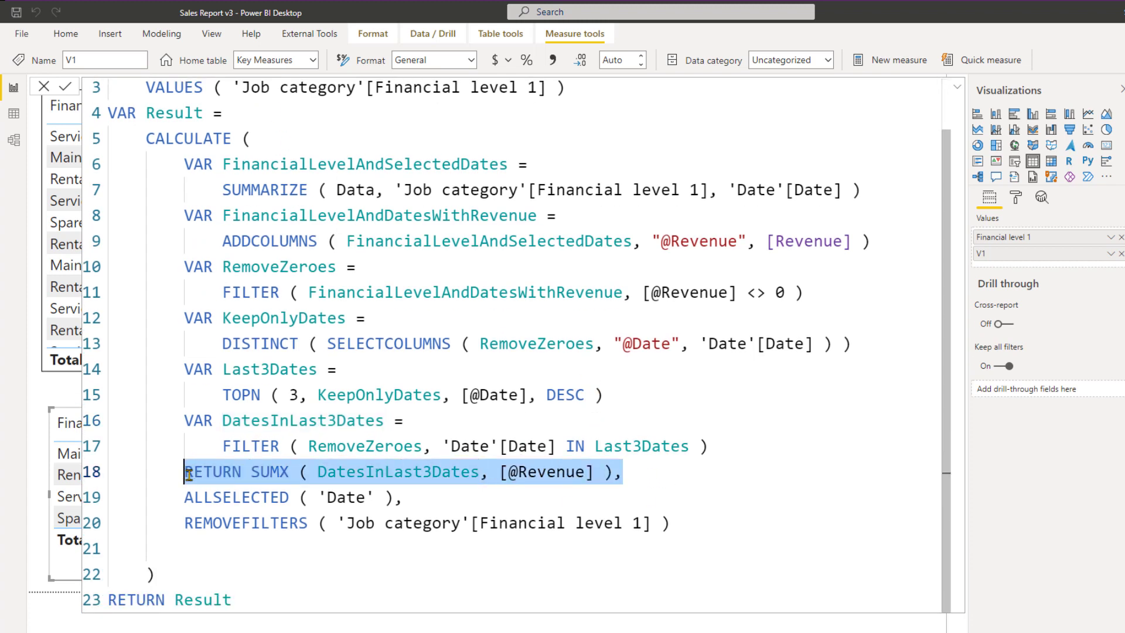
text(VAR)
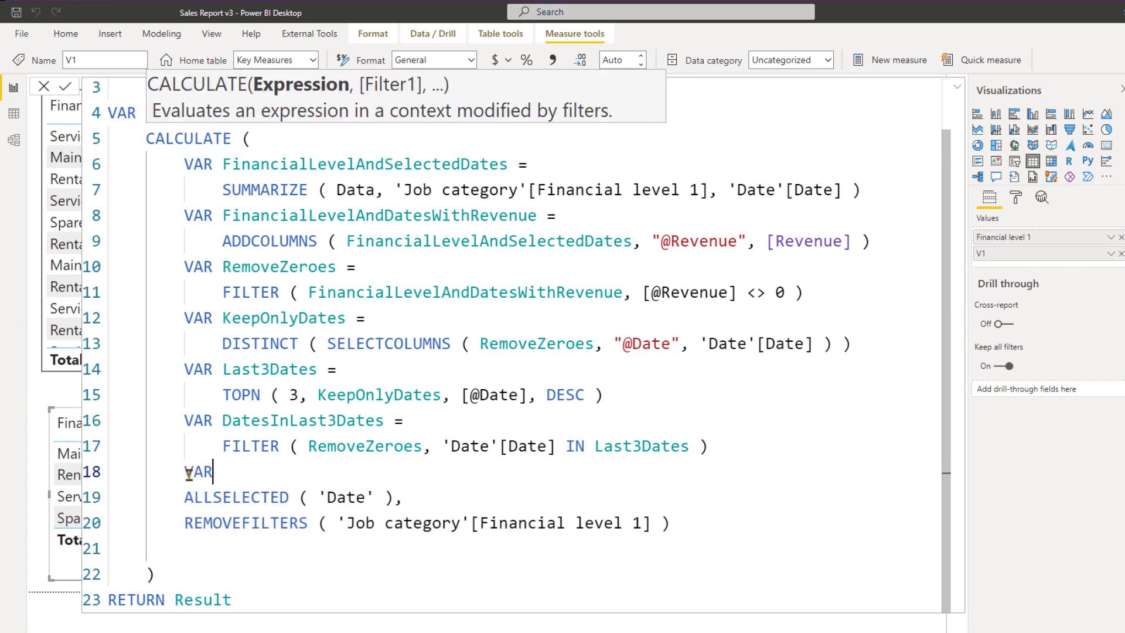
text( IsInFilterContext =)
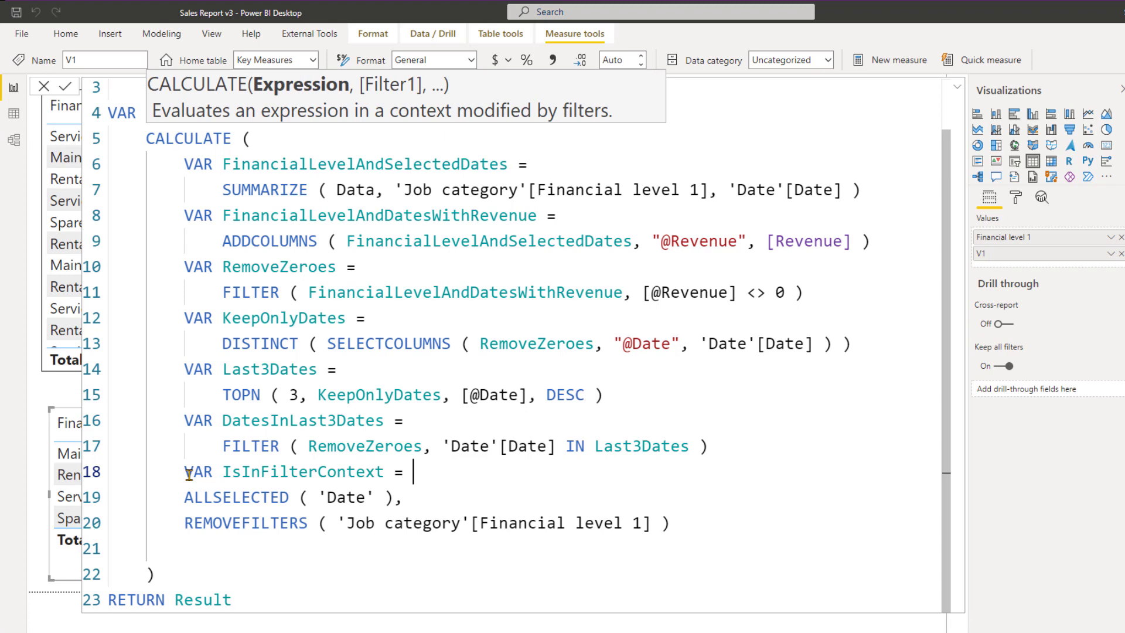
key(Return)
- Start the IsInFilterContext expression with FILTER ( DatesInLast3Dates, leaving the filter condition open
text(FILTER ( )
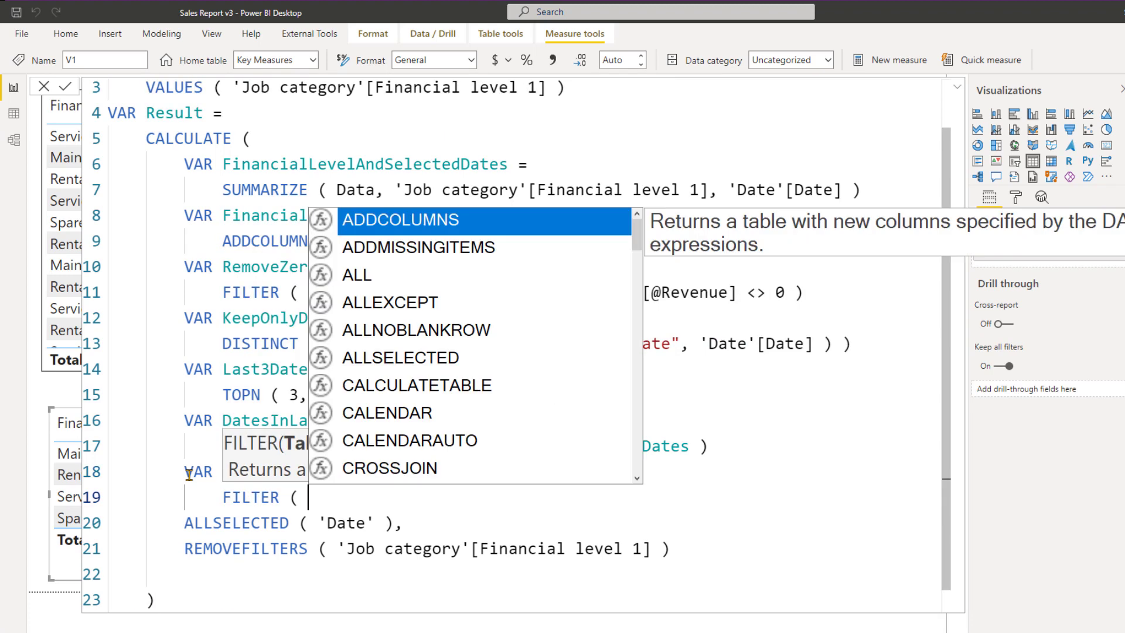
text(DATESI)
key(Tab)
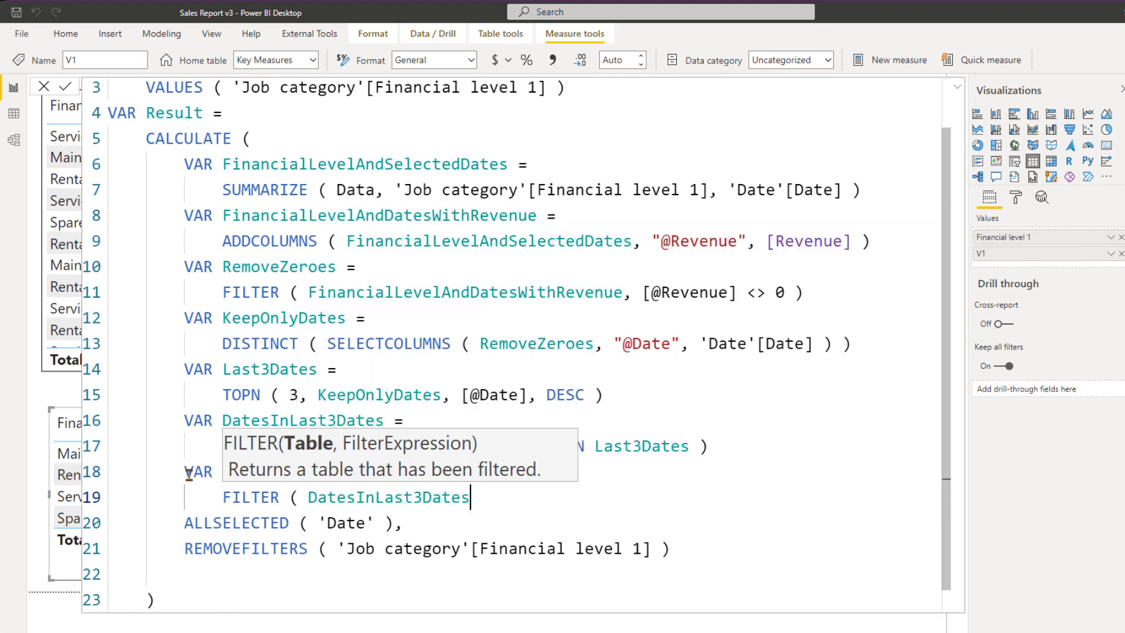
text(, )
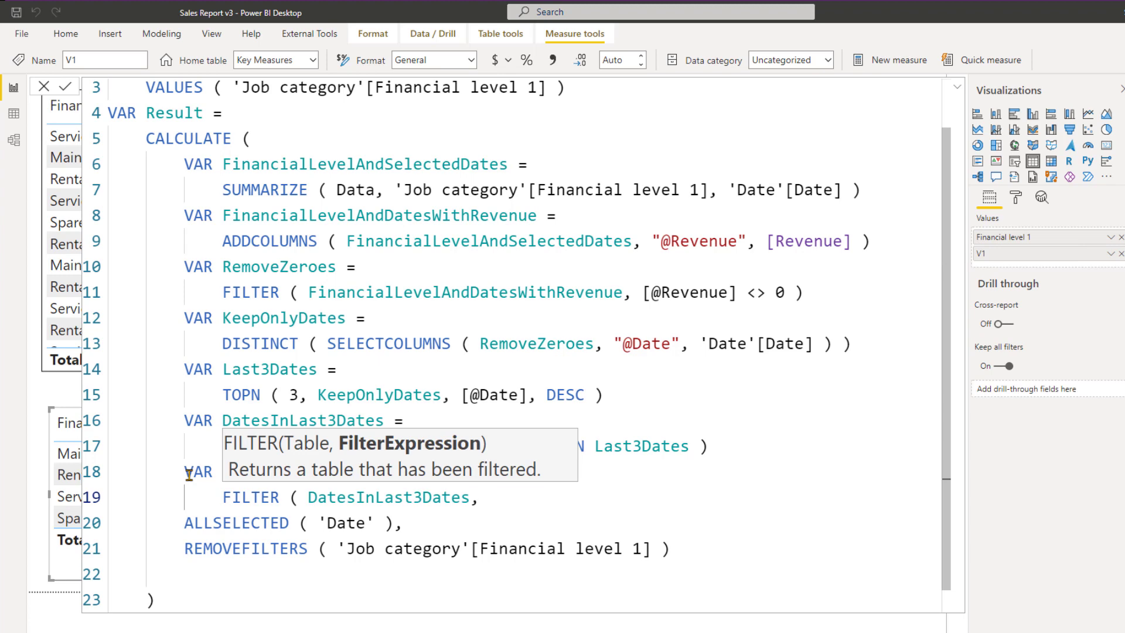
text(DATES)
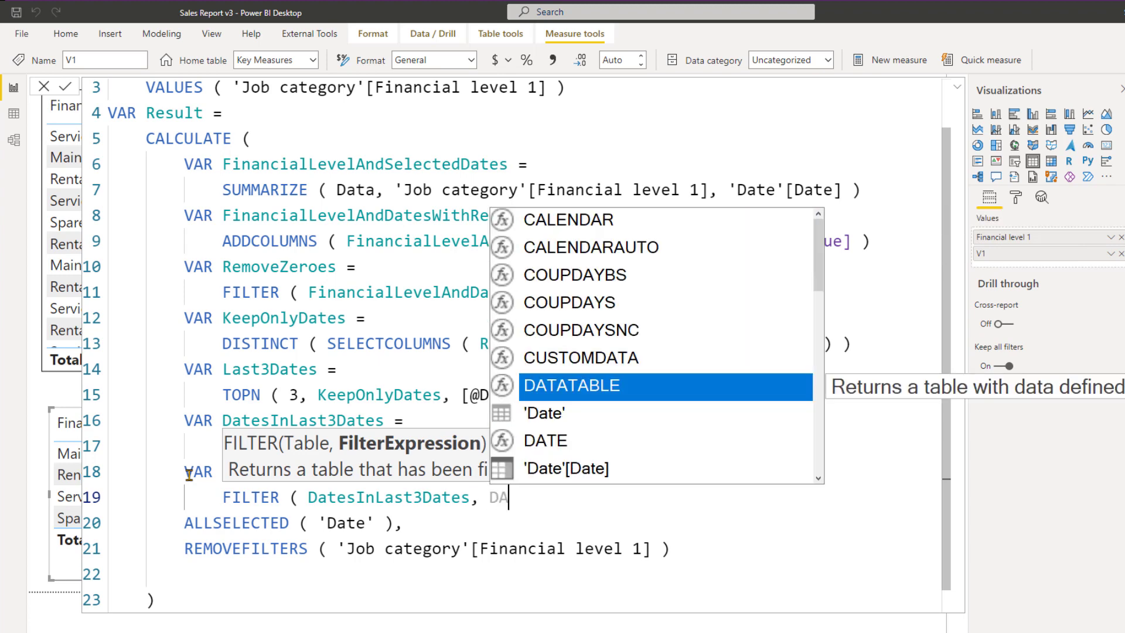
key(BackSpace)
key(Tab)
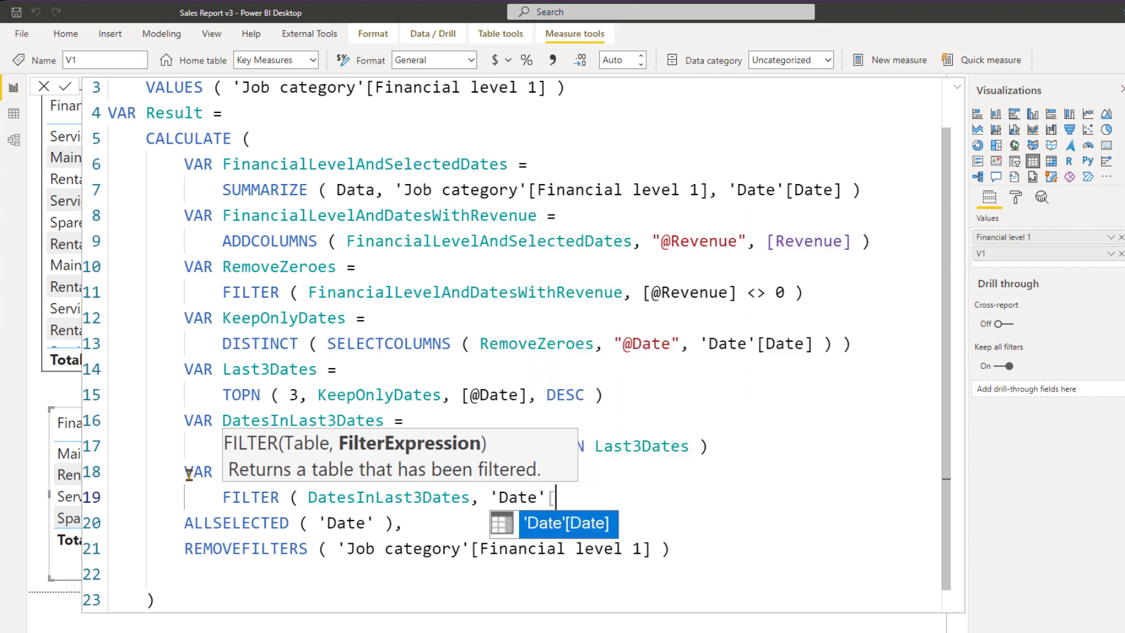
key(Tab)
key(BackSpace)
key(BackSpace)
key(BackSpace)
key(BackSpace)
key(BackSpace)
key(BackSpace)
key(BackSpace)
key(BackSpace)
key(BackSpace)
key(BackSpace)
key(BackSpace)
key(BackSpace)
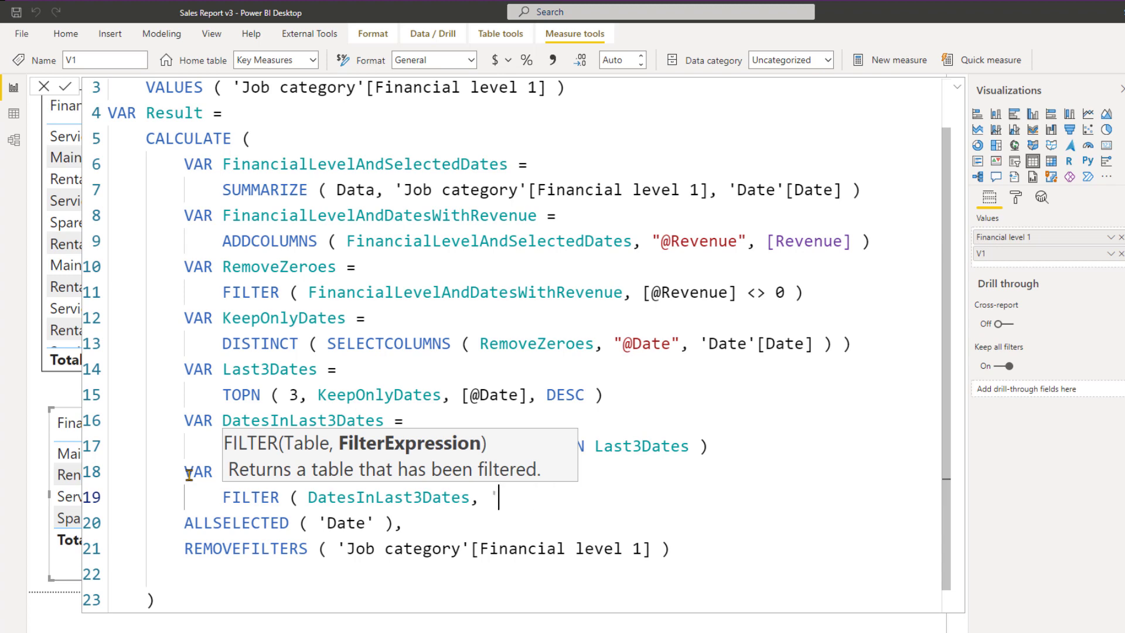
- Complete the FILTER condition as 'Job category'[Financial level 1] IN FinancialLevelInFilterContext and close the parenthesis
text('JO)
key(Tab)
key(Tab)
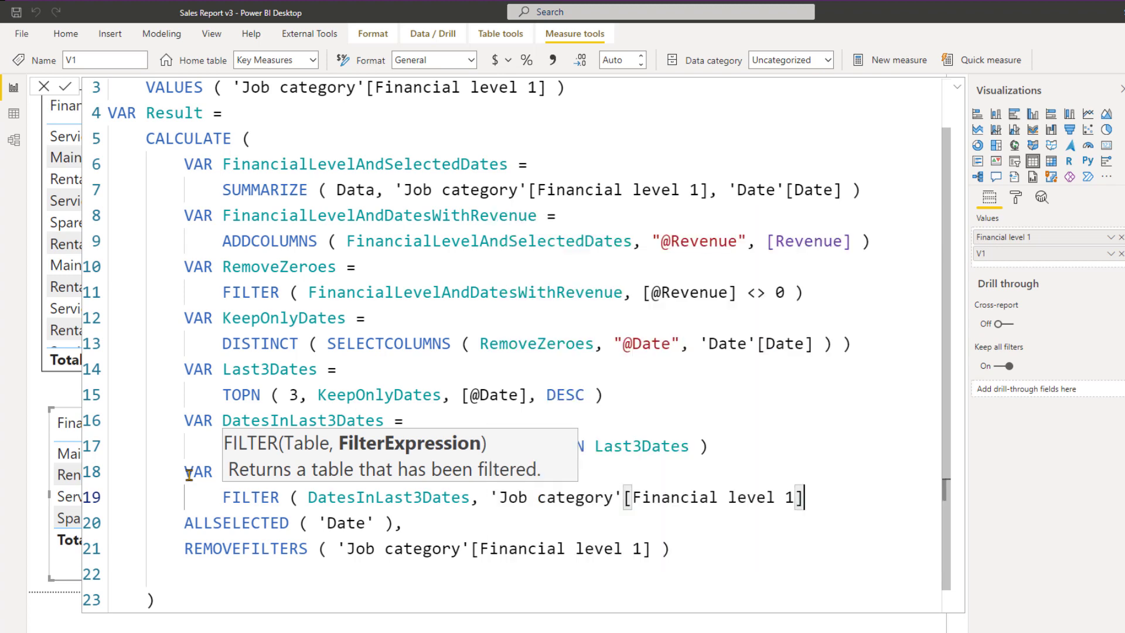
text(IN)
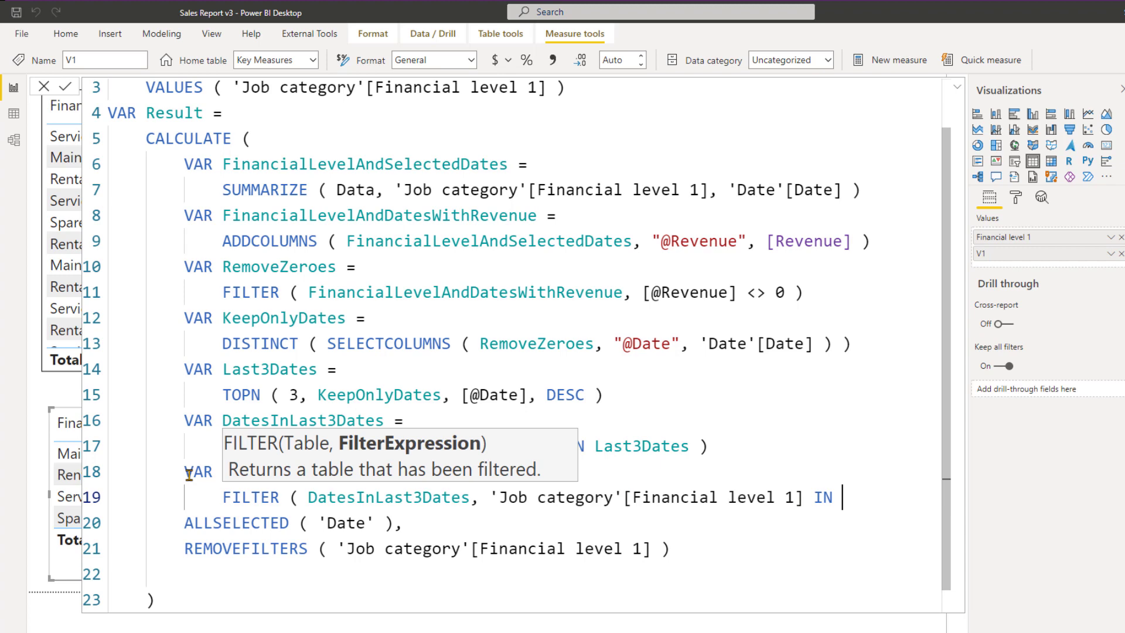
scroll(188, 457, up, 2)
scroll(640, 383, down, 2)
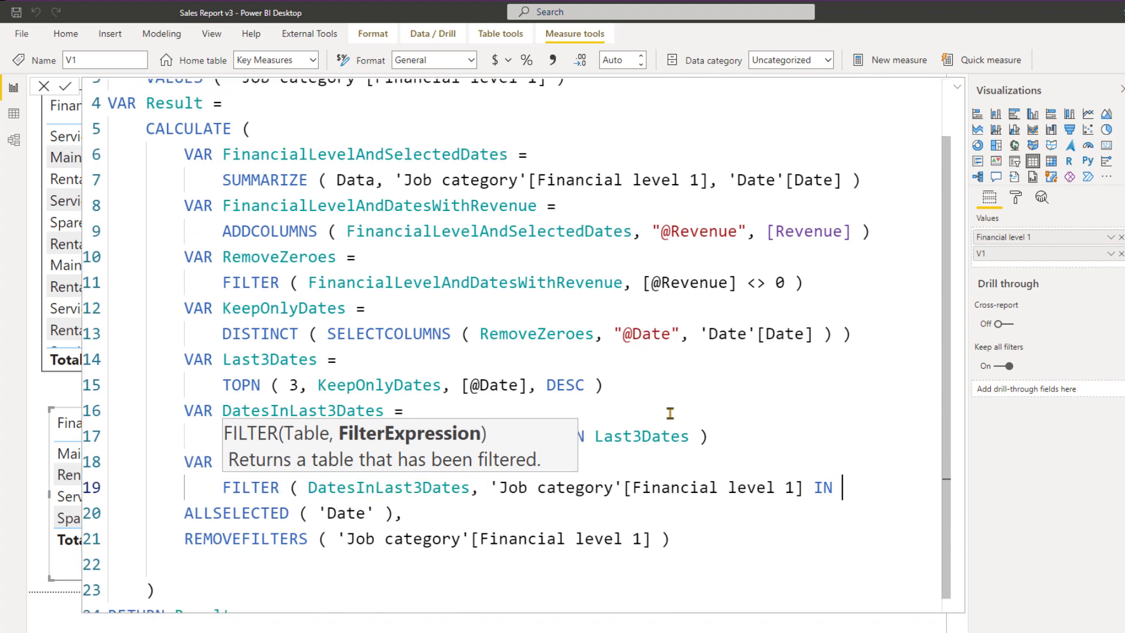
text(FINANC)
key(Down)
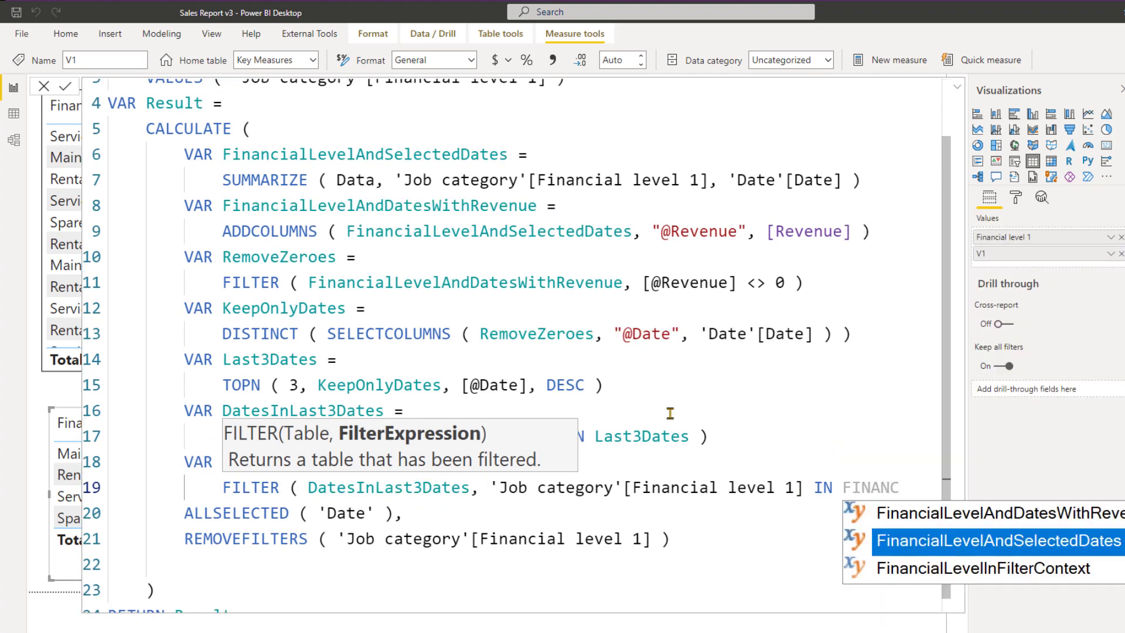
key(Down)
key(Tab)
text())
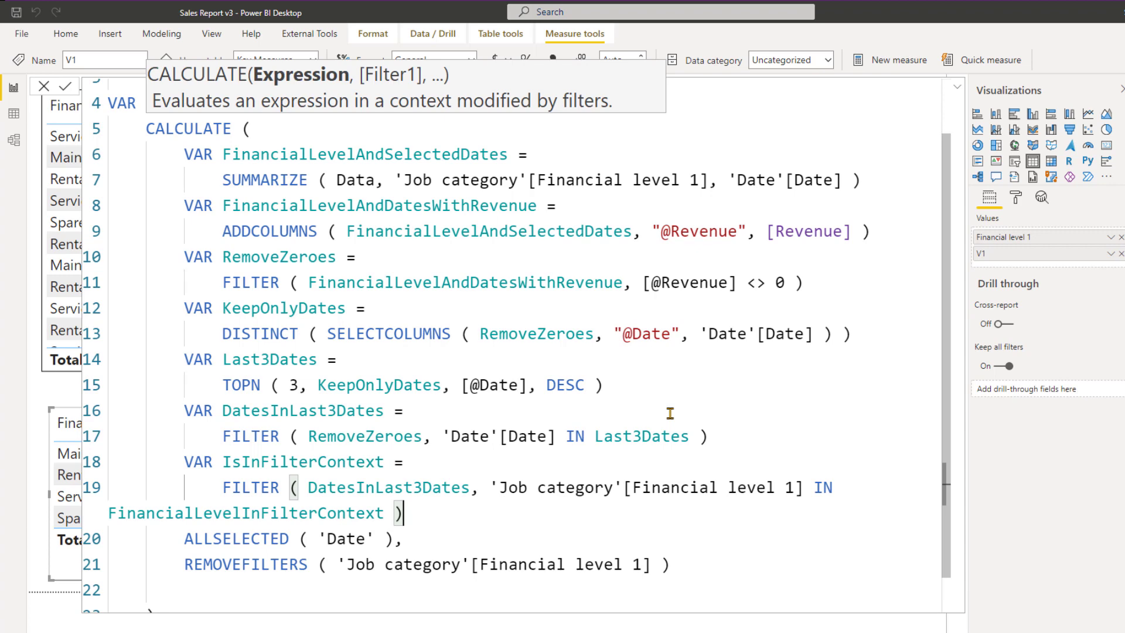
key(Return)
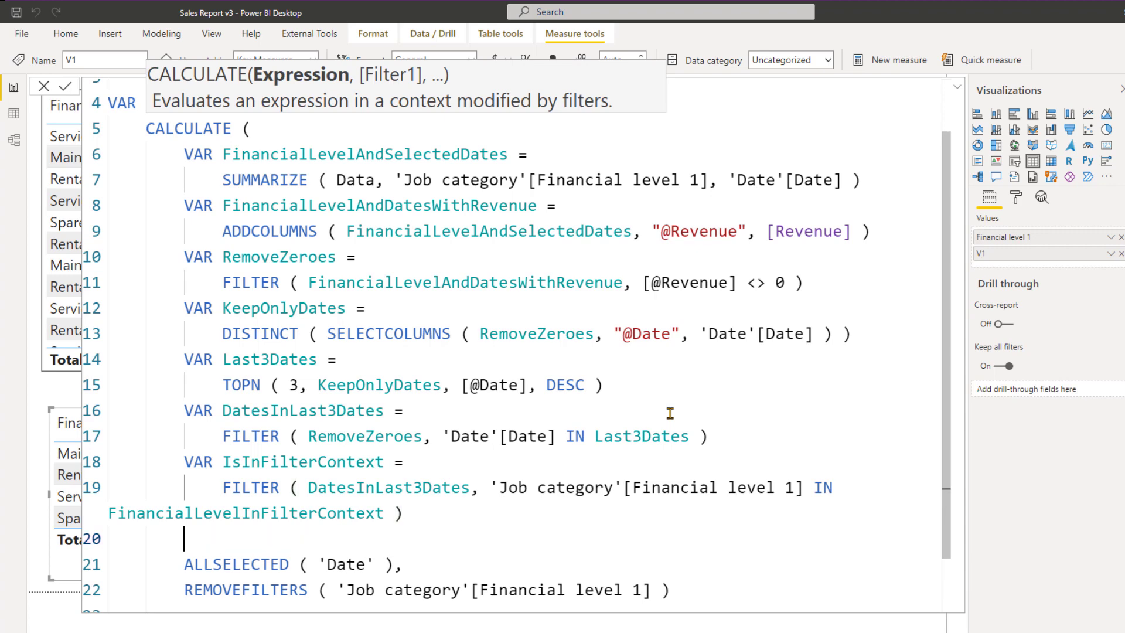
text(RETURN SUMX ( )
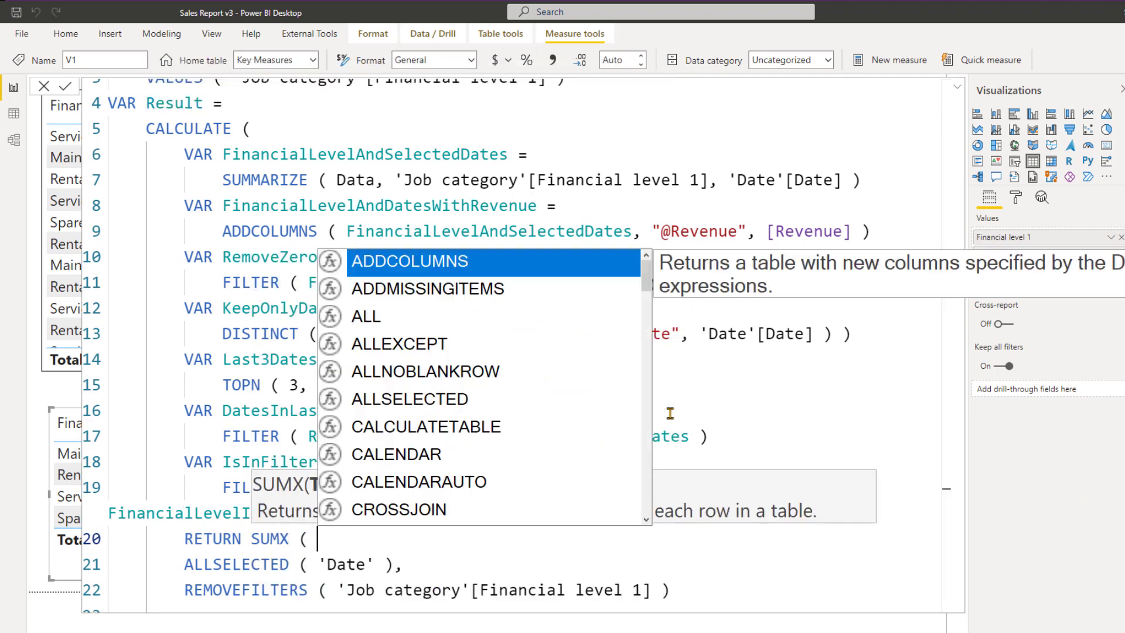
text(IsI)
key(Tab)
text(, [)
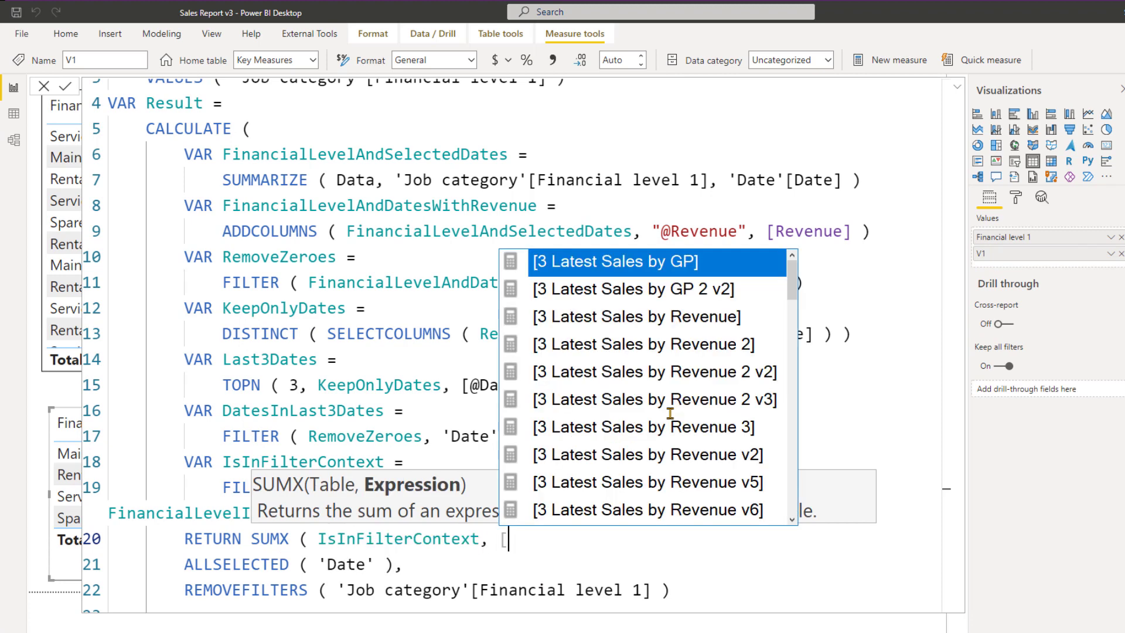
text(@)
key(Tab)
text(),)
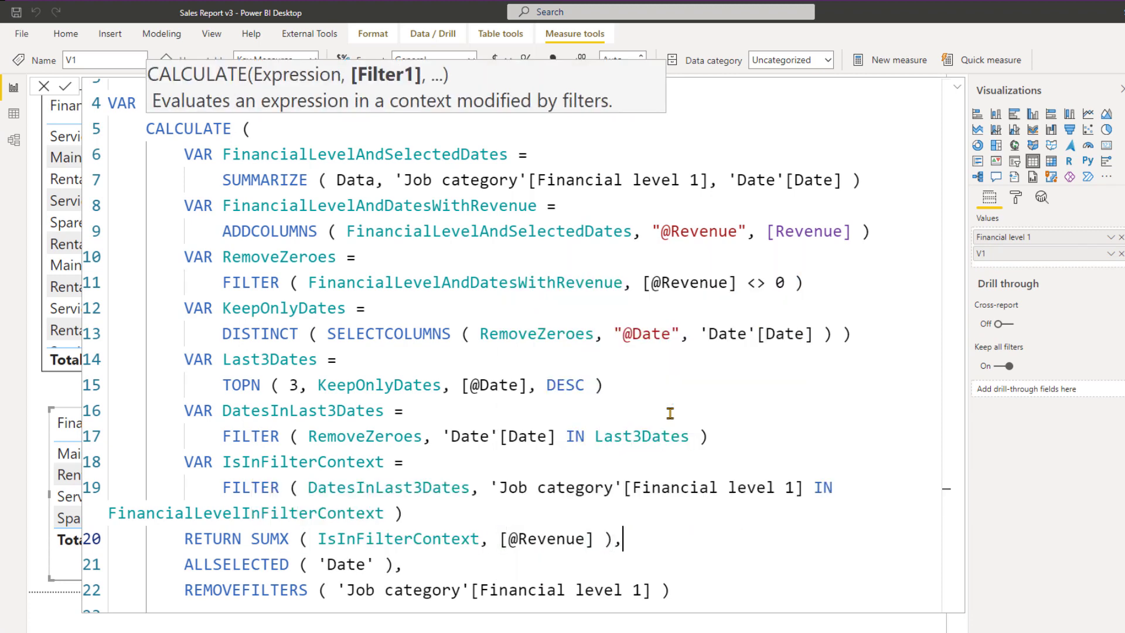
key(Return)
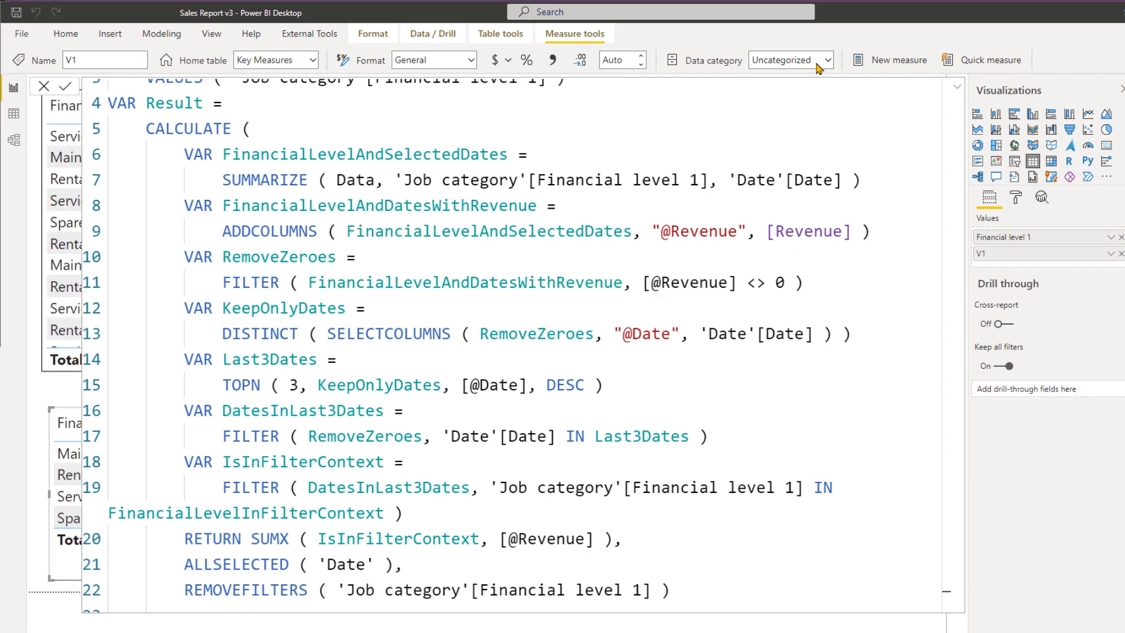
click(956, 87)
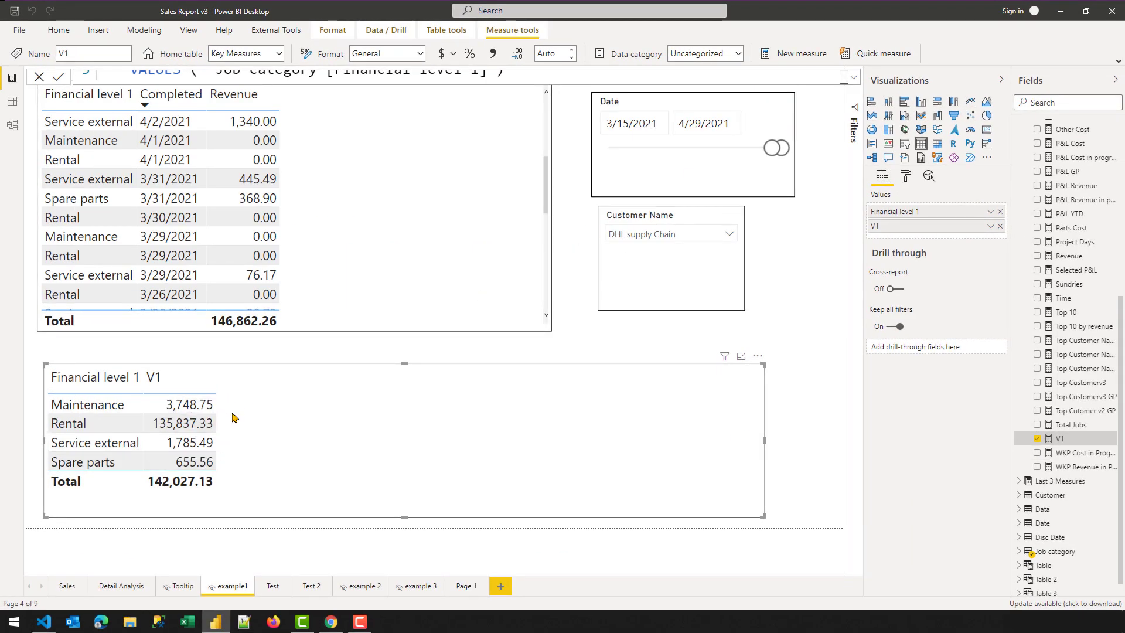
- Add the measure 3 Latest Sales by Revenue v7 to the table containing V1, removing the v6 measure tried first
scroll(1047, 280, up, 3)
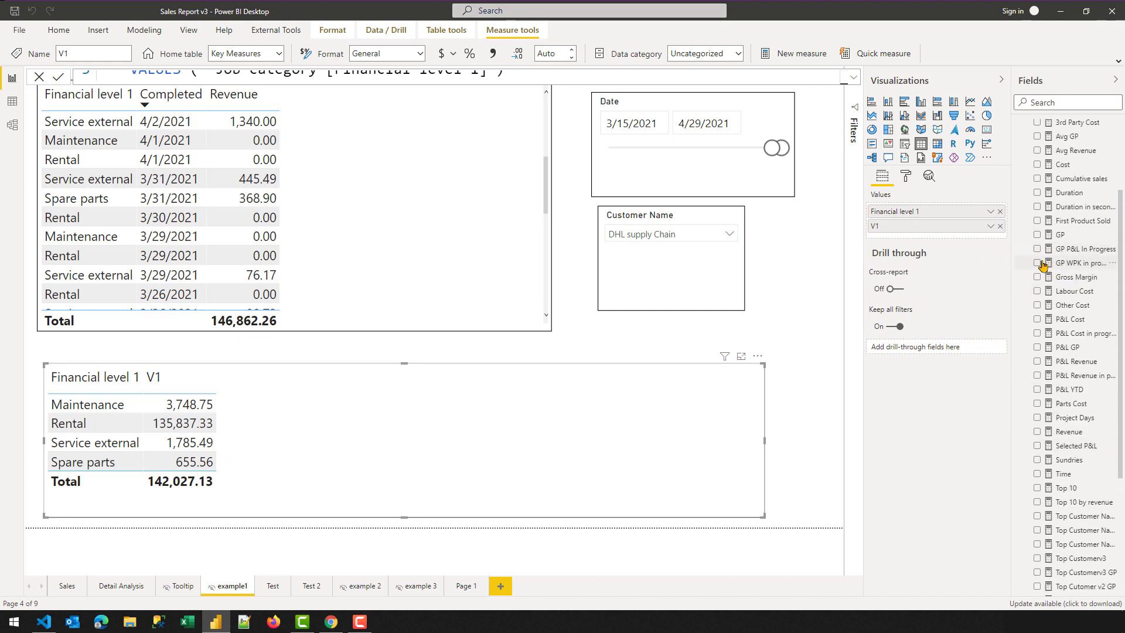
drag(1013, 257, 977, 258)
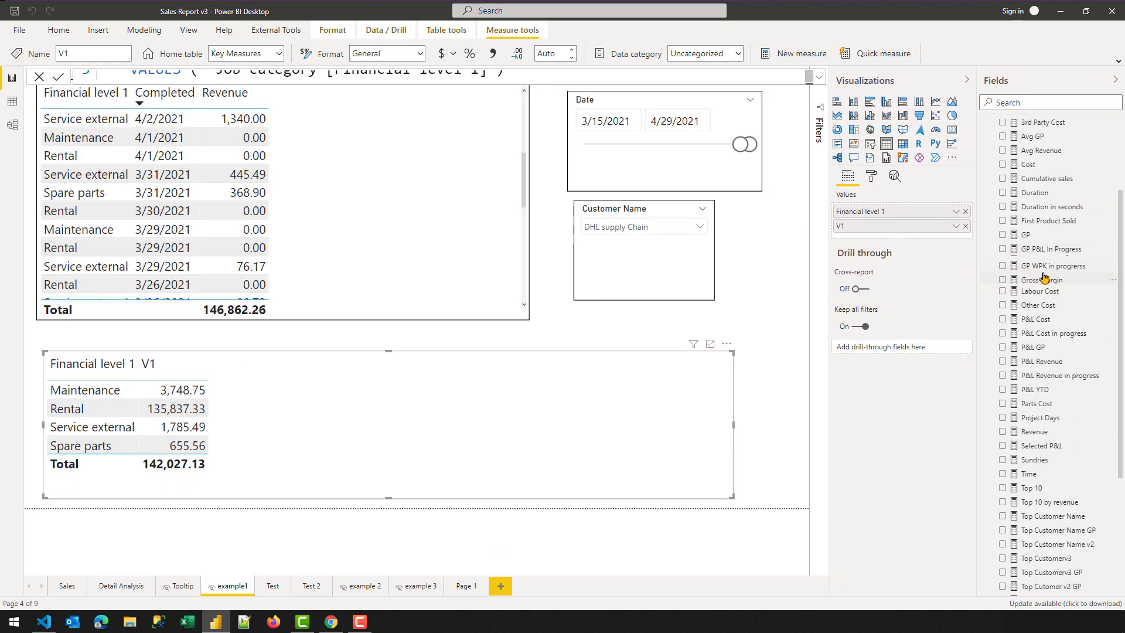
scroll(1093, 246, up, 2)
drag(1093, 198, 308, 463)
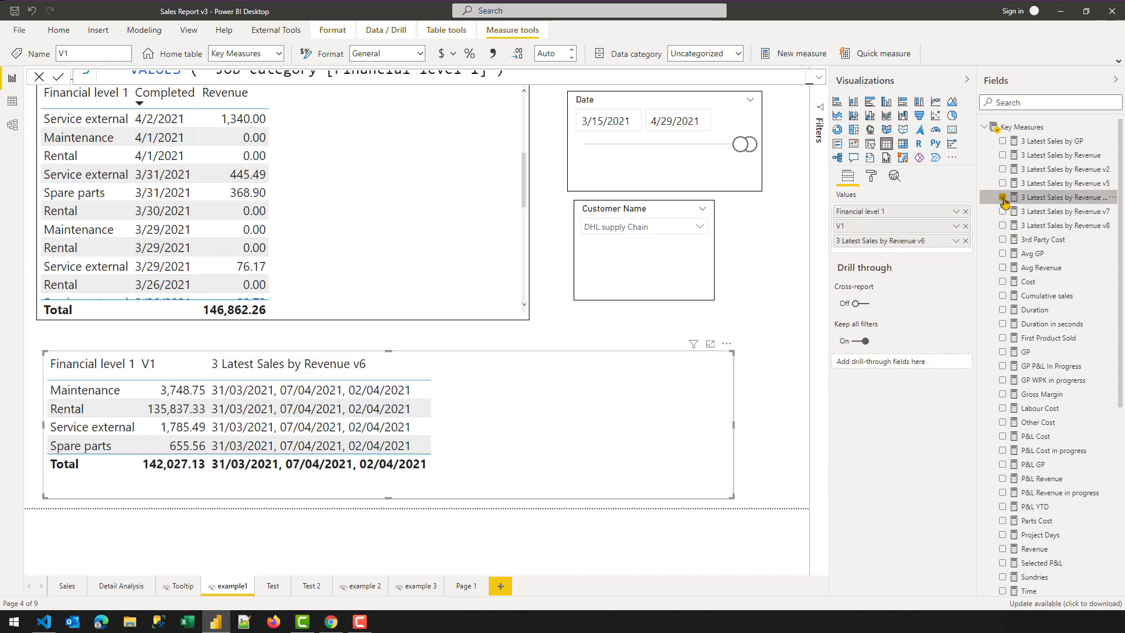
click(1057, 199)
drag(1062, 221, 338, 464)
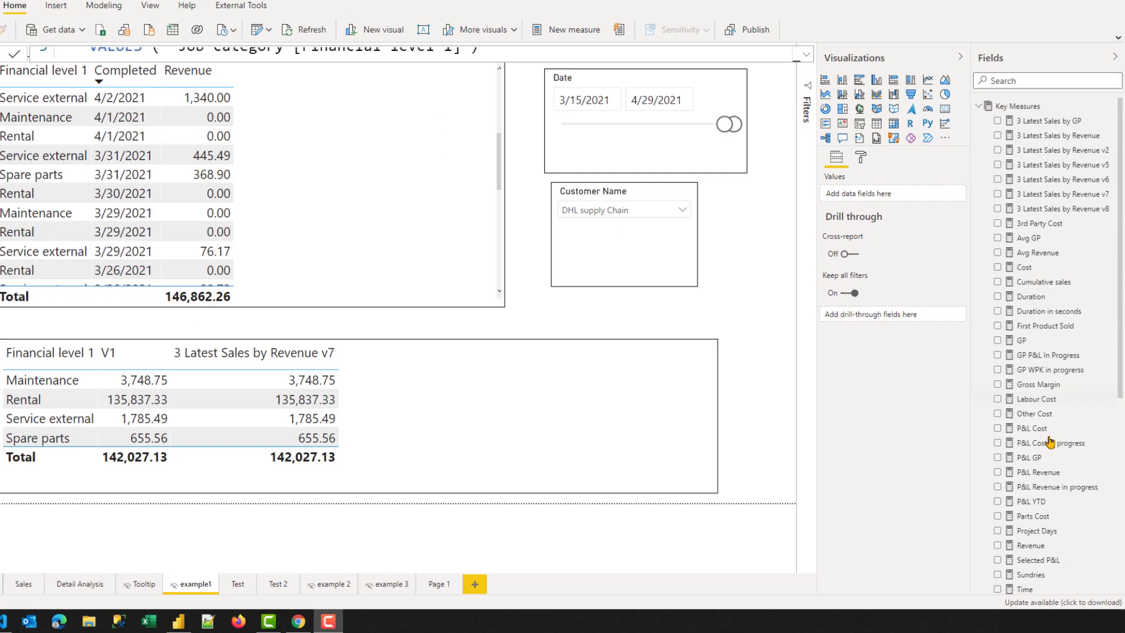
- Select the table containing V1 and reopen the full formula of the V1 measure
scroll(1046, 451, down, 3)
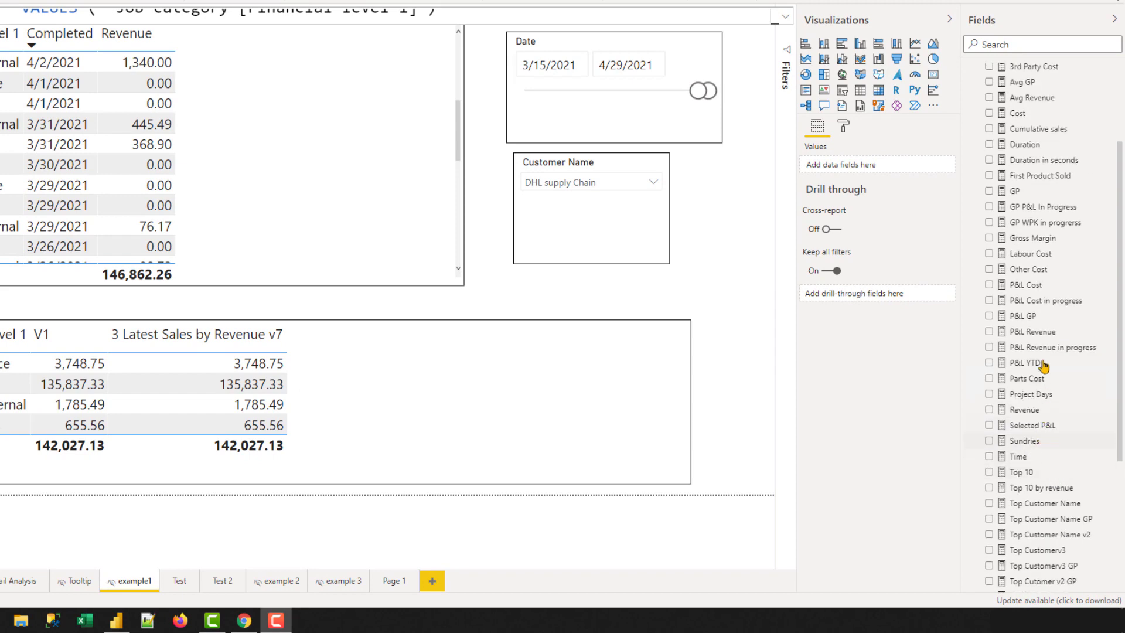
scroll(1038, 236, up, 10)
click(510, 442)
scroll(1059, 326, down, 10)
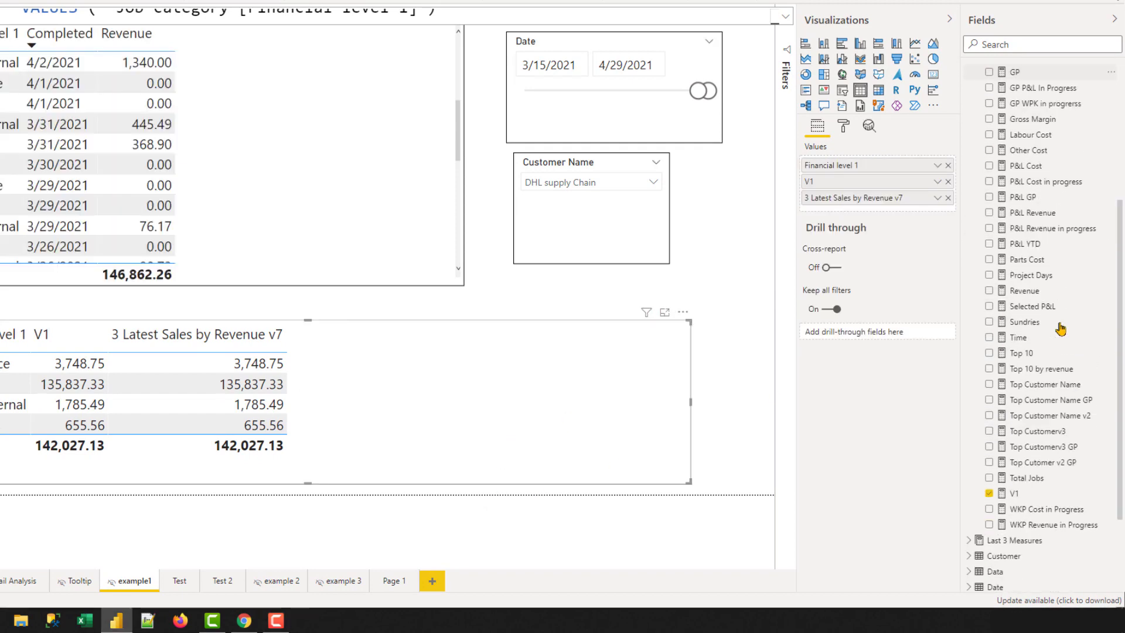
scroll(1036, 396, down, 2)
click(1017, 396)
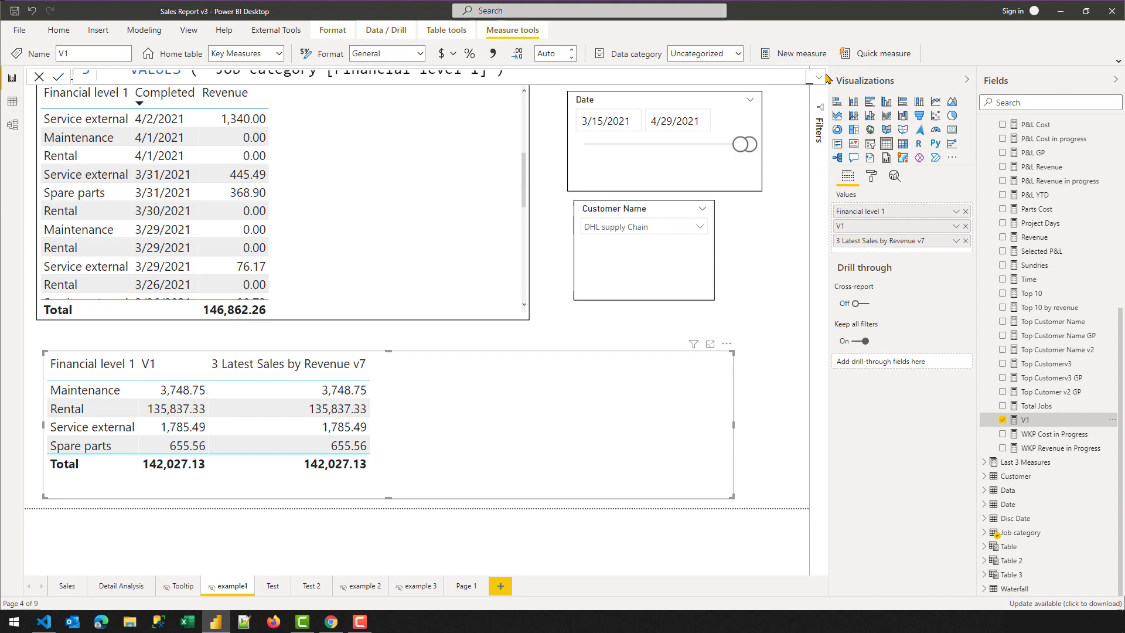
click(819, 76)
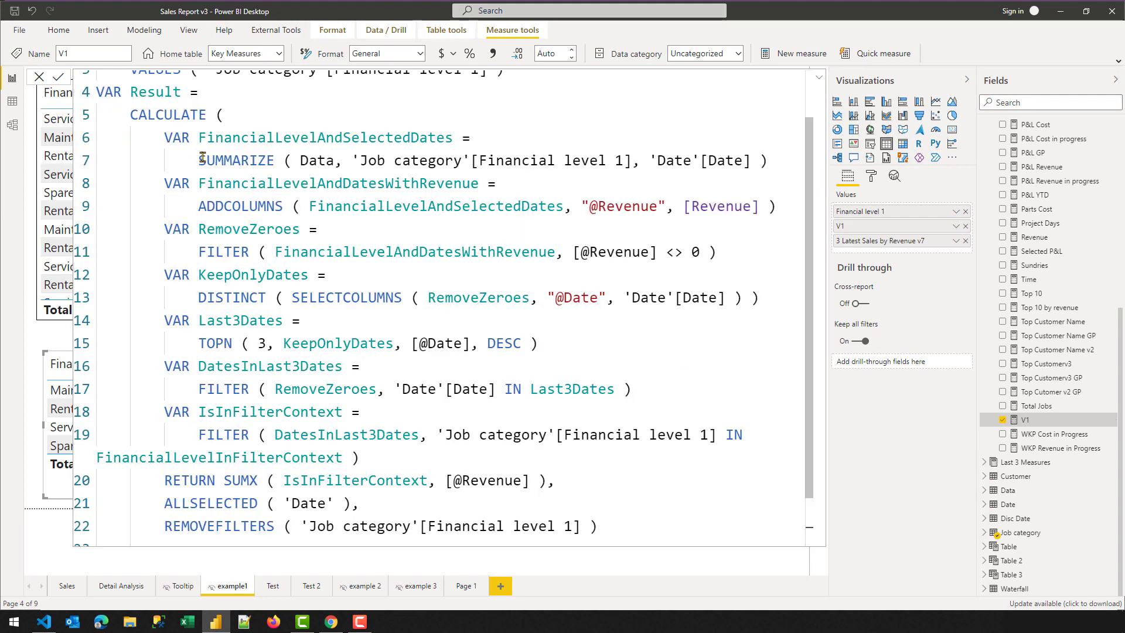
- Copy the variable definitions from FinancialLevelAndSelectedDates through the FILTER line of DatesInLast3Dates in the V1 formula
ctrl+scroll(202, 157, down, 2)
drag(149, 160, 539, 364)
key(ctrl+c)
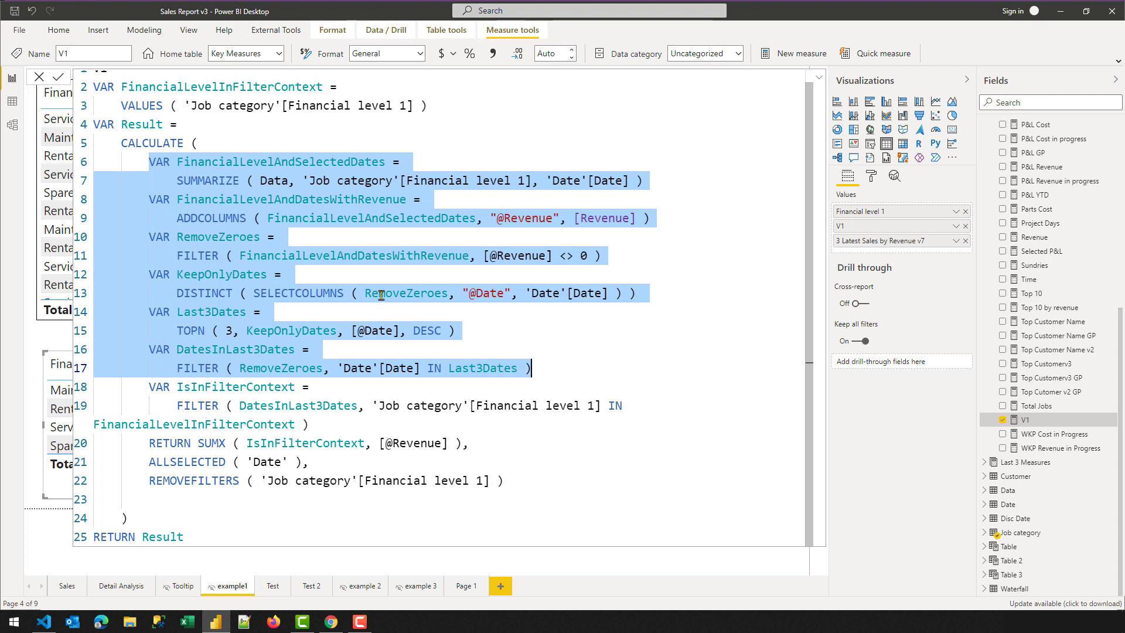
- Create a new calculated table in Data view and paste the copied variable definitions below its name line
click(12, 103)
click(625, 56)
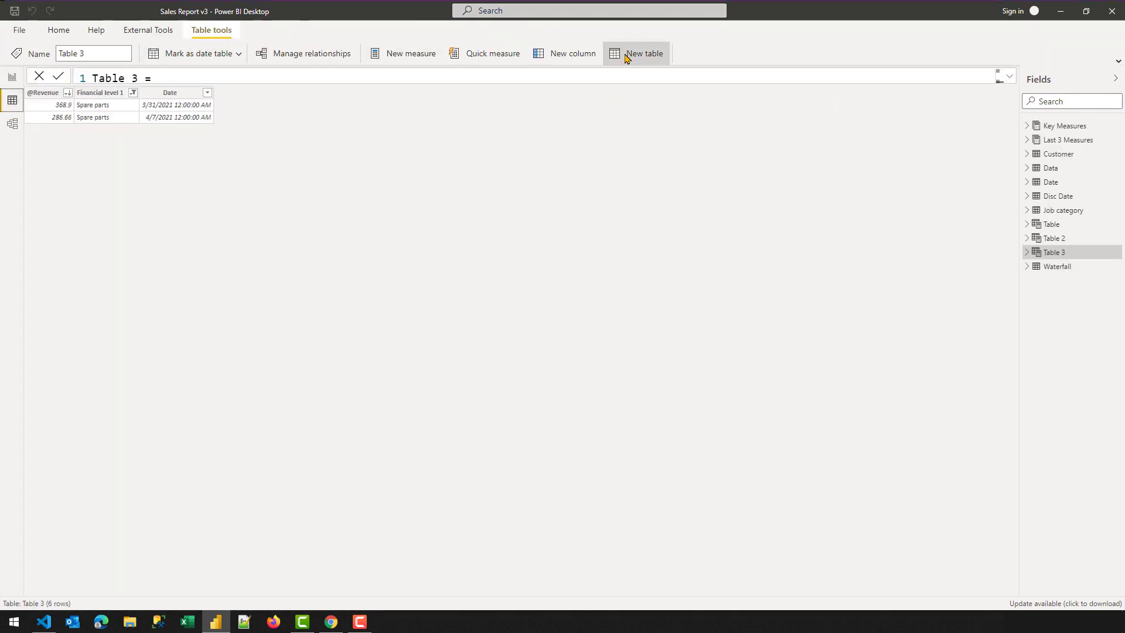
click(280, 76)
key(shift+Return)
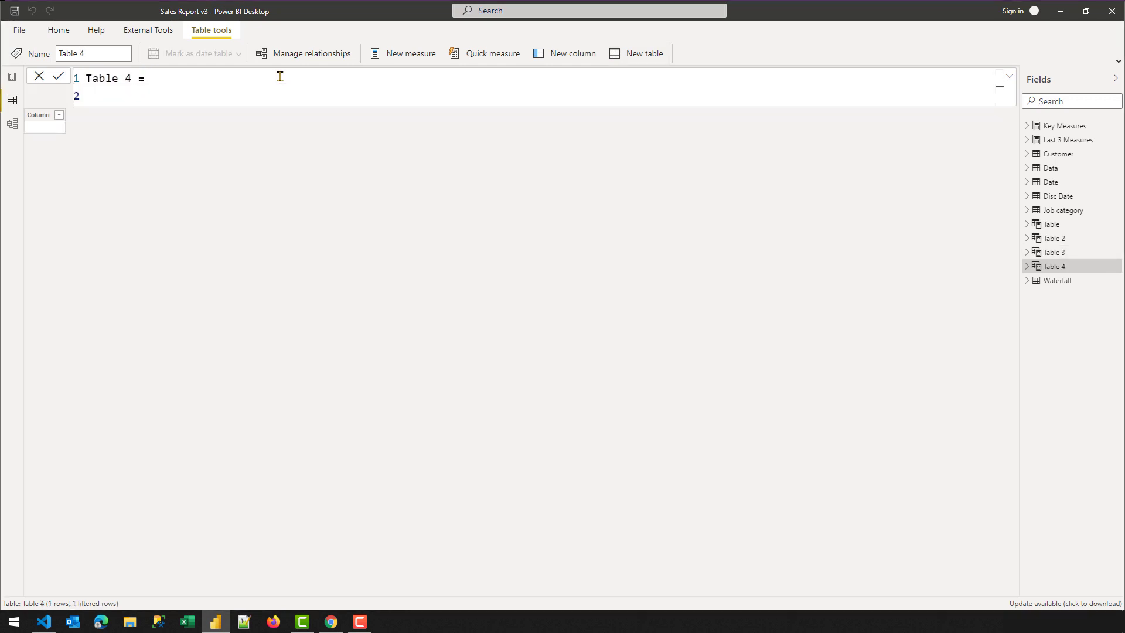
key(ctrl+v)
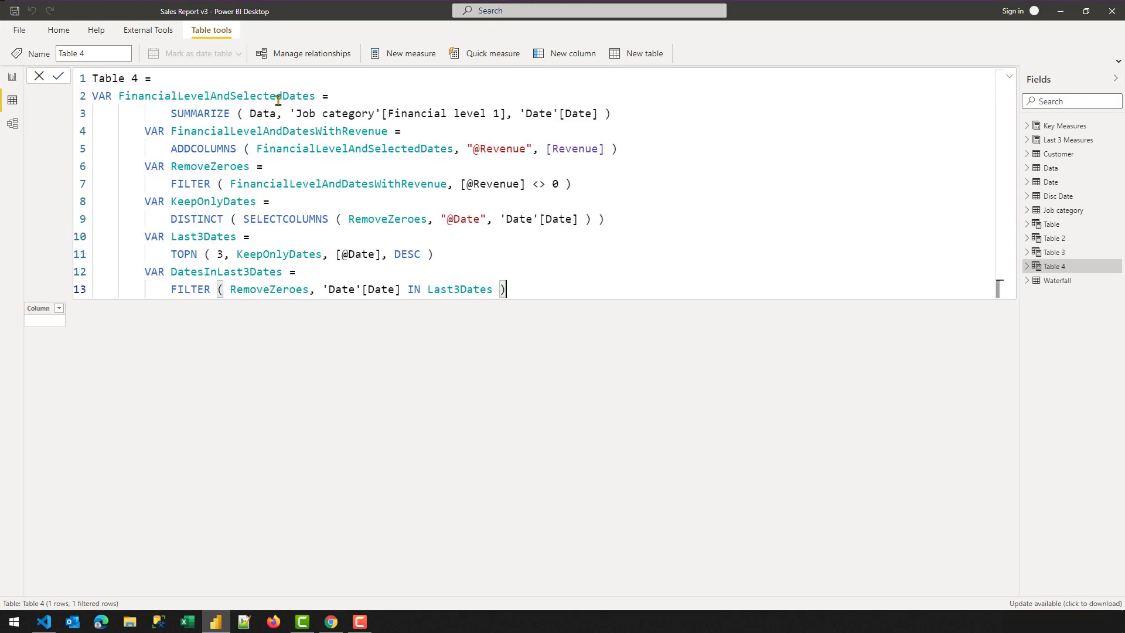
- Remove the extra indentation from the pasted lines so every VAR aligns at the start of its line
ctrl+scroll(278, 100, up, 2)
drag(234, 120, 267, 332)
key(shift+Tab)
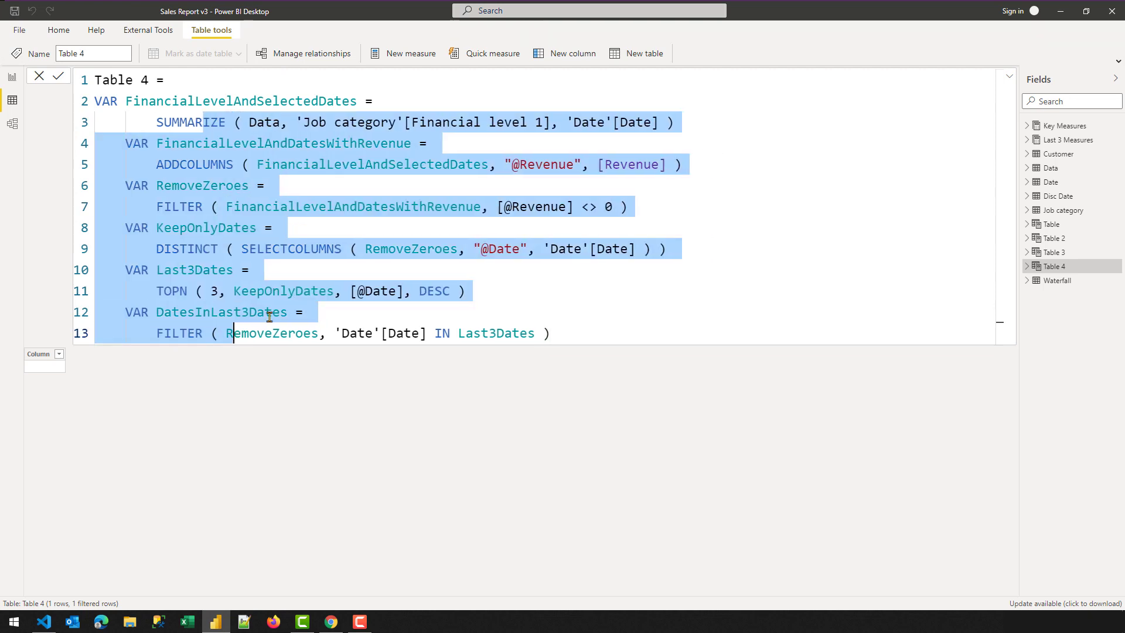
key(shift+Tab)
click(573, 271)
- Add RETURN DatesInLast3Dates as the last line of the Table 4 formula, submit it, and collapse the V1 formula in the report
click(544, 340)
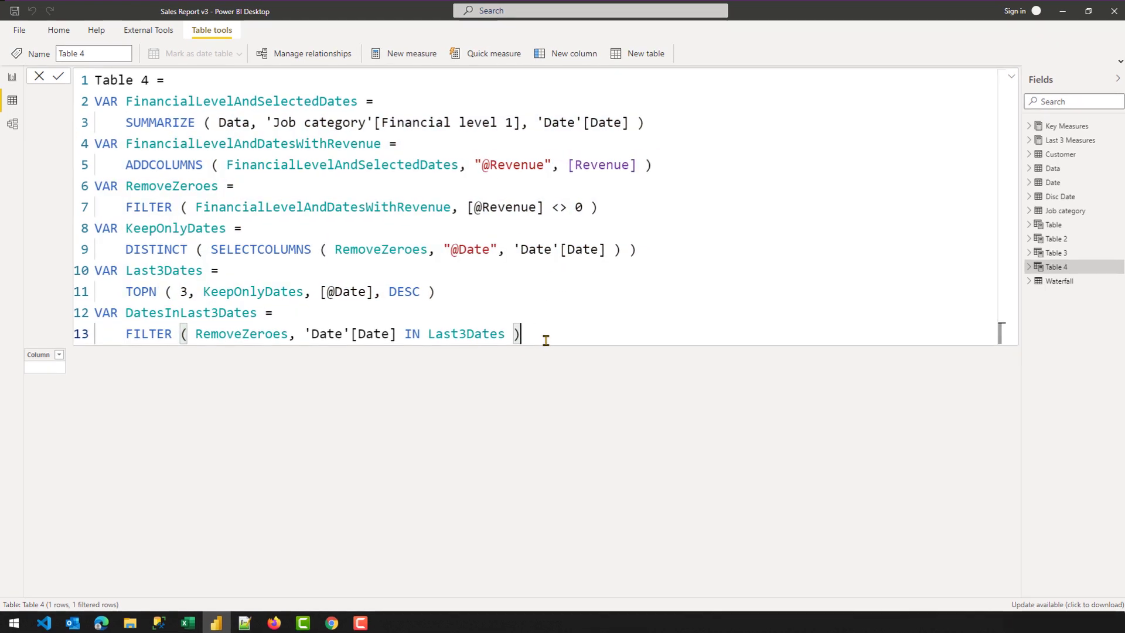
key(Return)
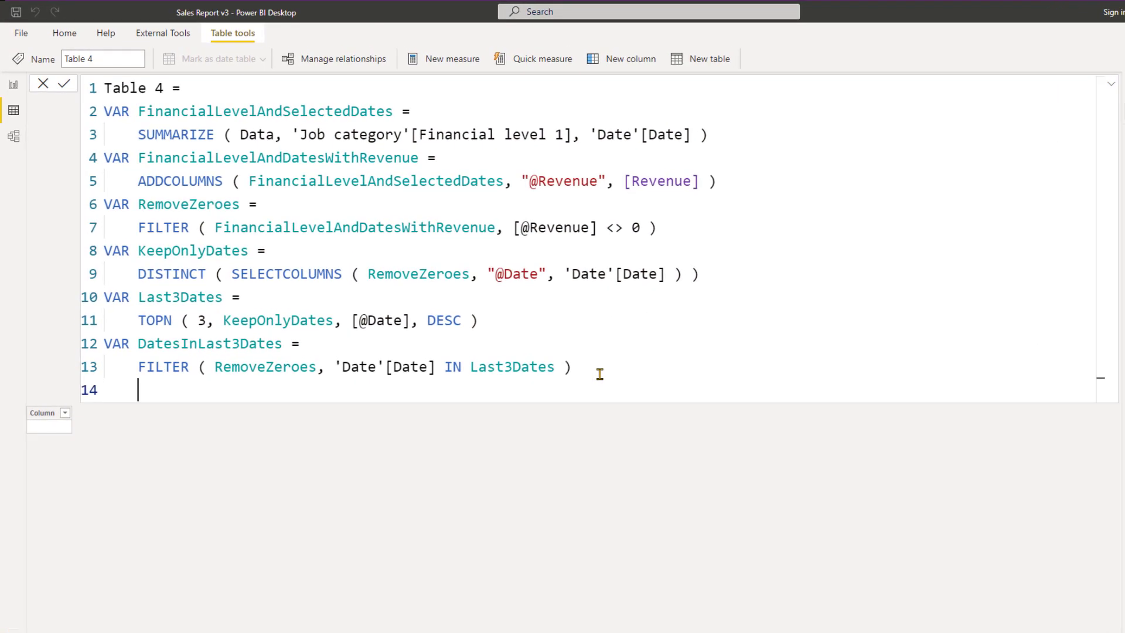
text(RETURN Dates)
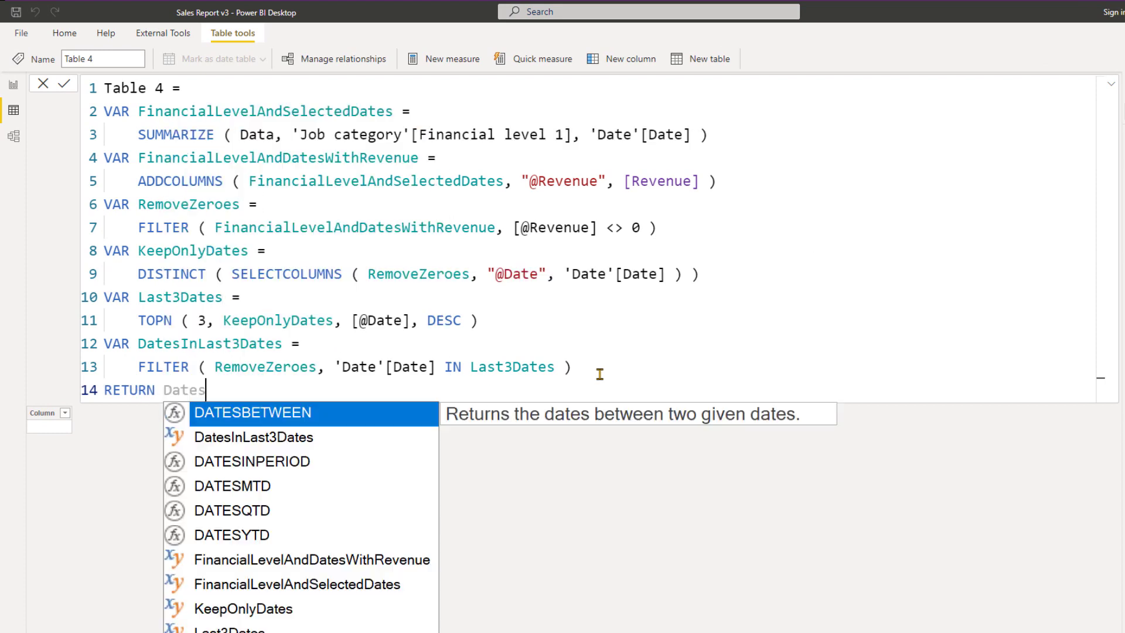
key(Down)
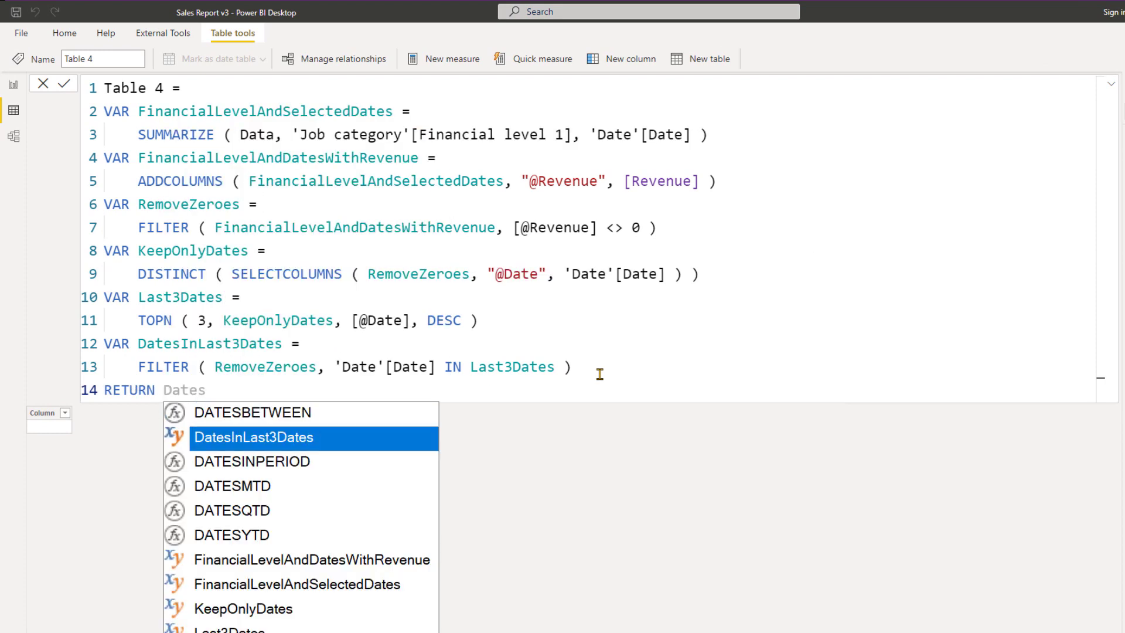
key(Tab)
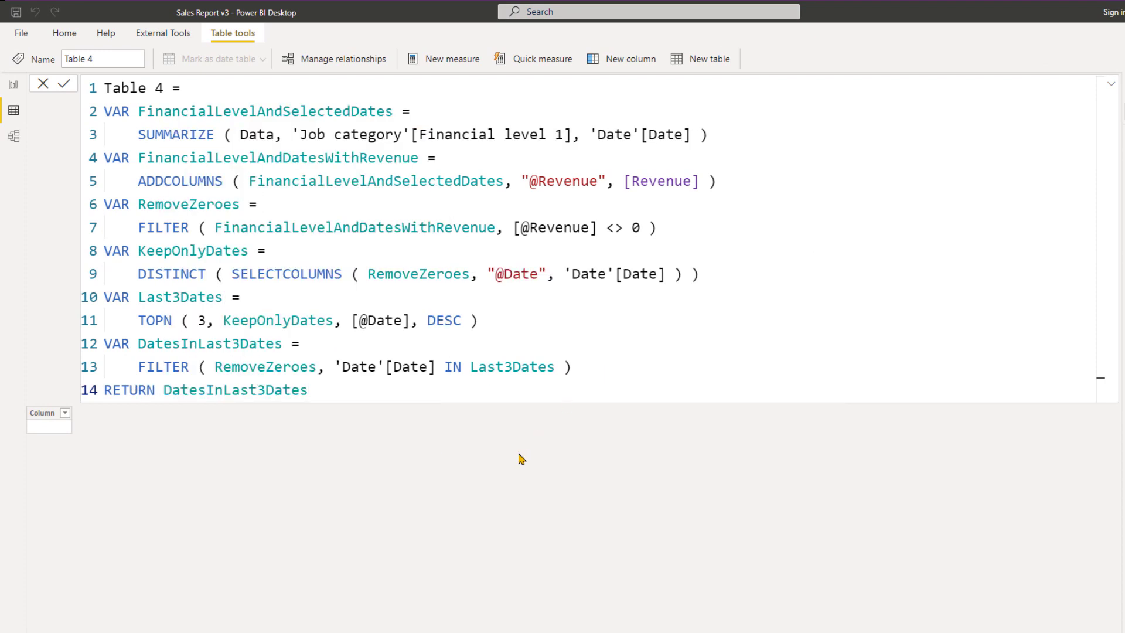
key(Return)
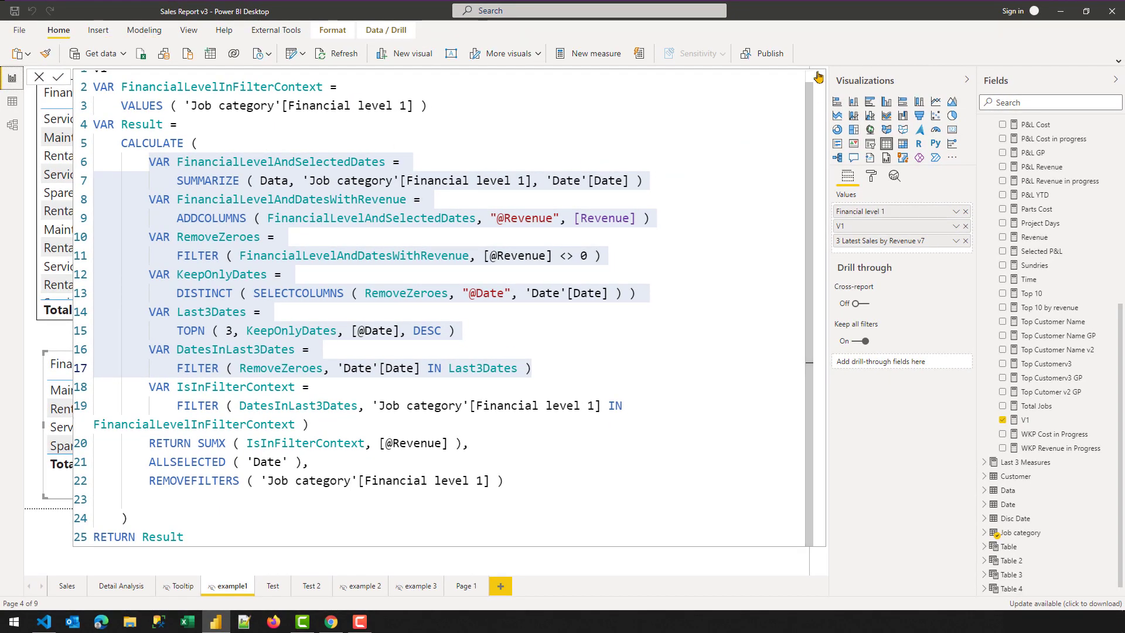
click(818, 76)
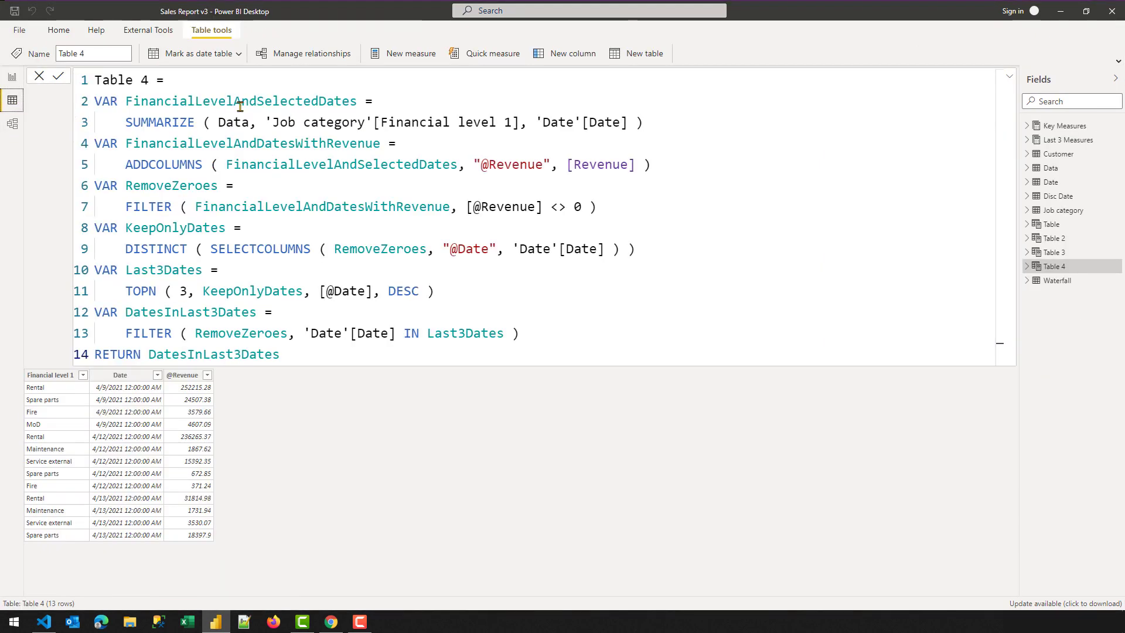
- Insert CALCULATETABLE ( on its own line above the first VAR in the Table 4 formula
click(250, 89)
key(shift+Return)
text(CALCULATETABLE ()
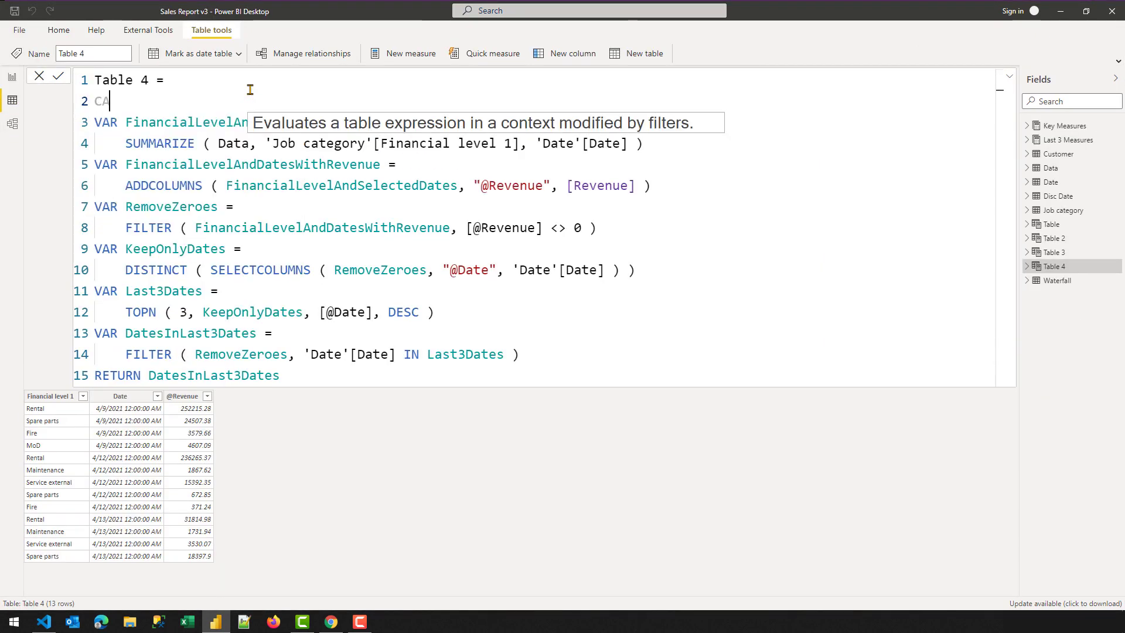
key(shift+Return)
key(BackSpace)
key(BackSpace)
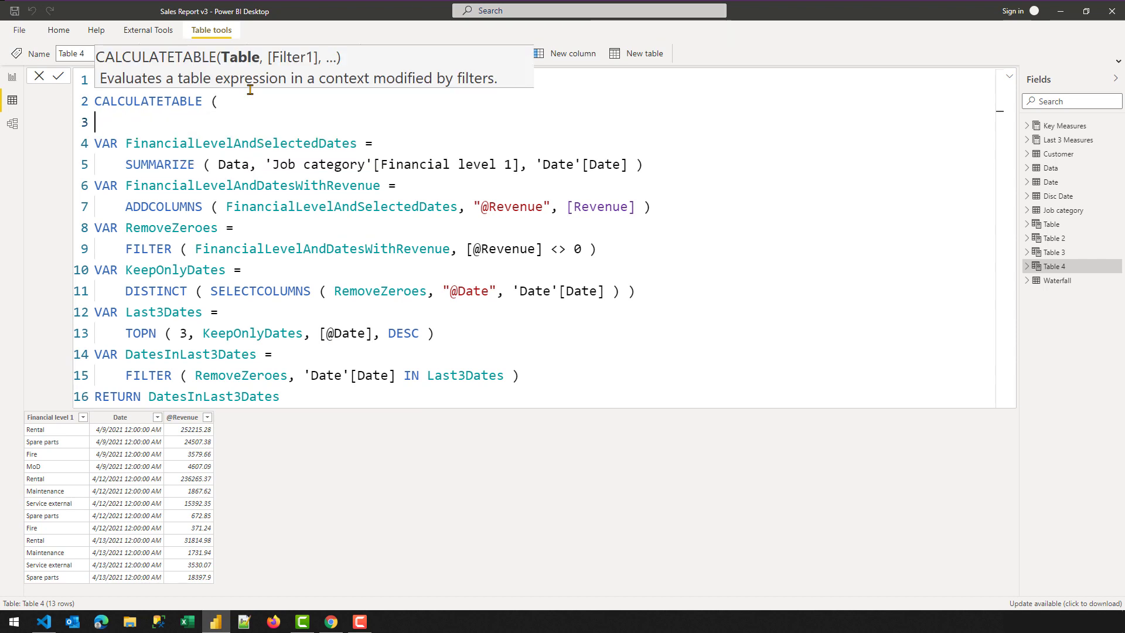
- Indent the lines from VAR FinancialLevelAndSelectedDates through RETURN DatesInLast3Dates one level inside CALCULATETABLE
key(Right)
key(shift+Down)
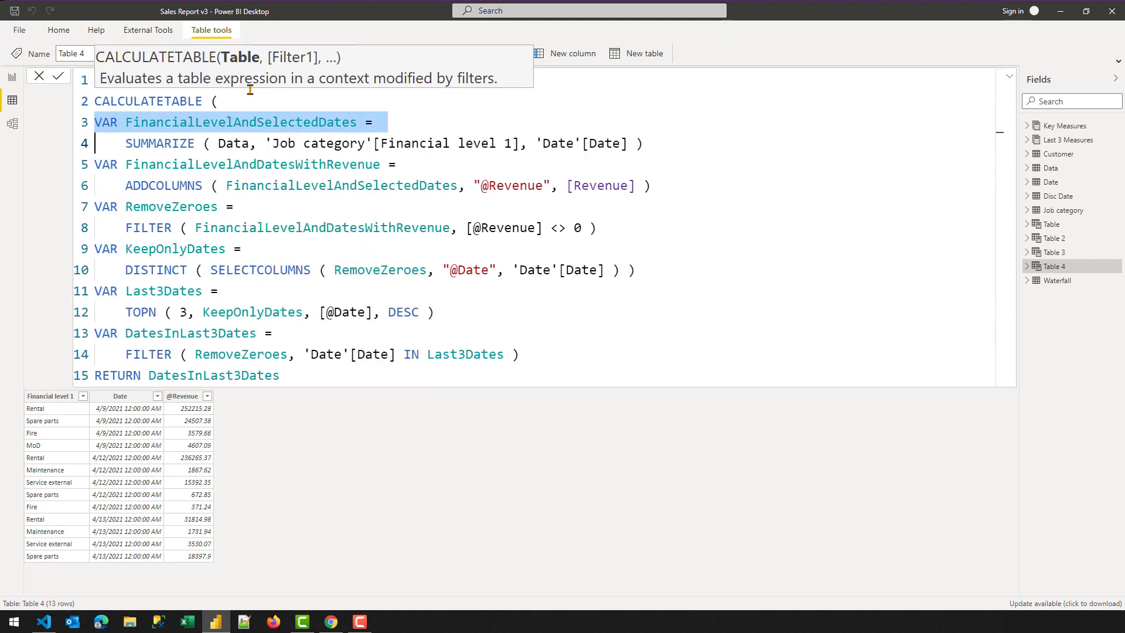
key(shift+Down)
key(shift+Down)
key(shift+Down)
key(shift+Down)
key(shift+Down)
key(shift+Down)
key(shift+Down)
key(shift+Down)
key(shift+Down)
key(shift+Down)
key(shift+Down)
key(shift+Down)
key(Tab)
key(End)
- Add a comma after RETURN DatesInLast3Dates and the filter 'Date'[Date] >= dt"2021-03-15", on a new line
text(,)
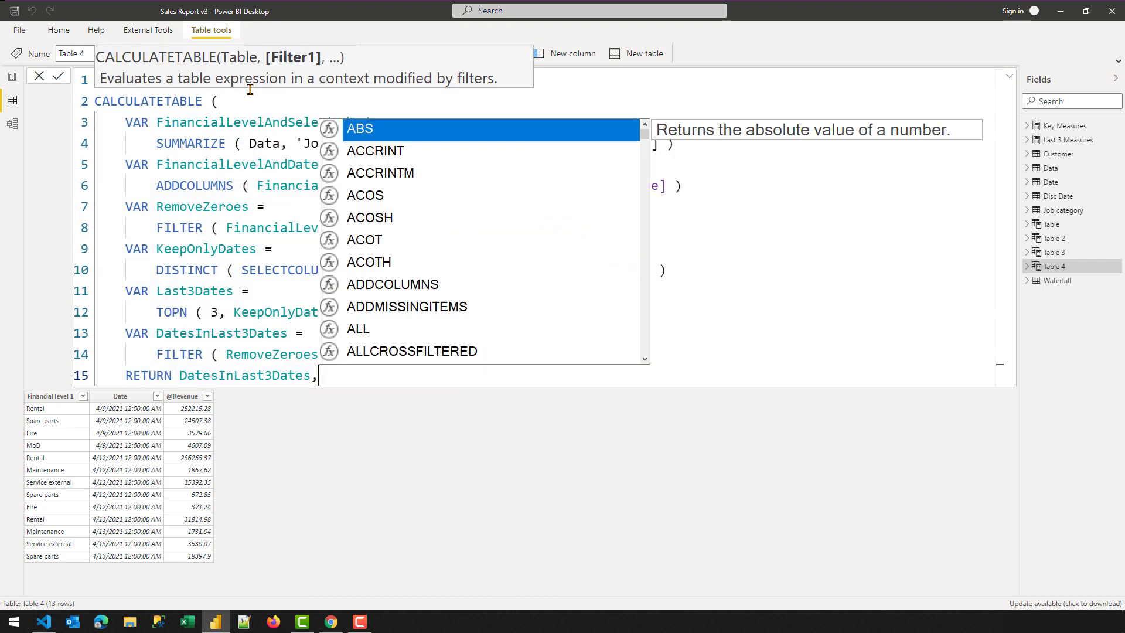
key(shift+Return)
text('D)
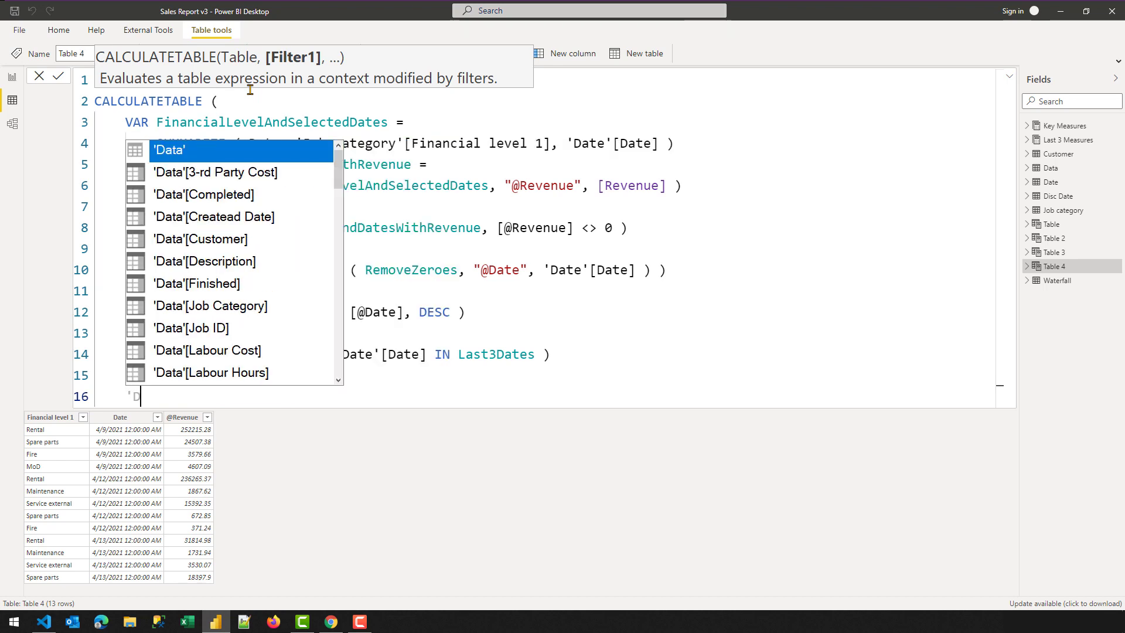
text(ate'[d)
key(Tab)
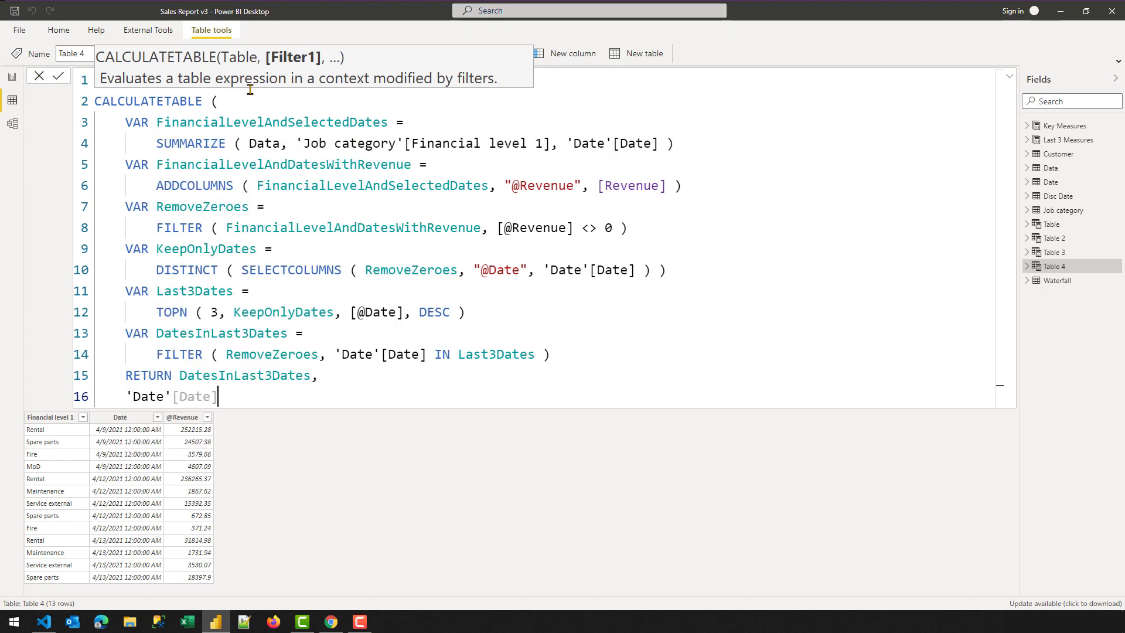
text(>= dt)
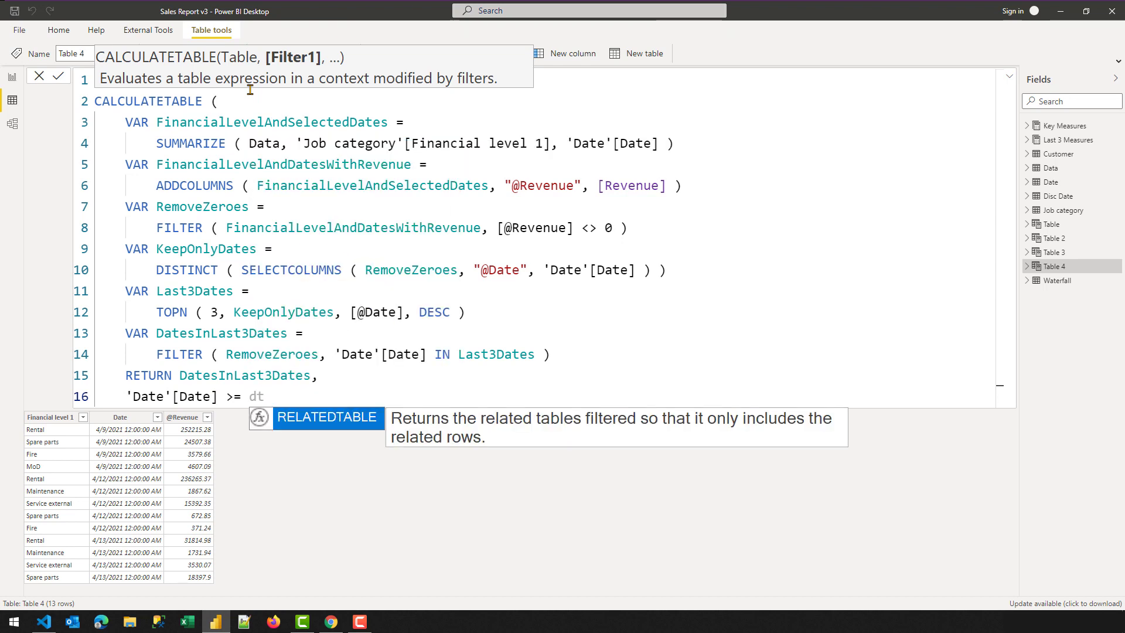
text(")
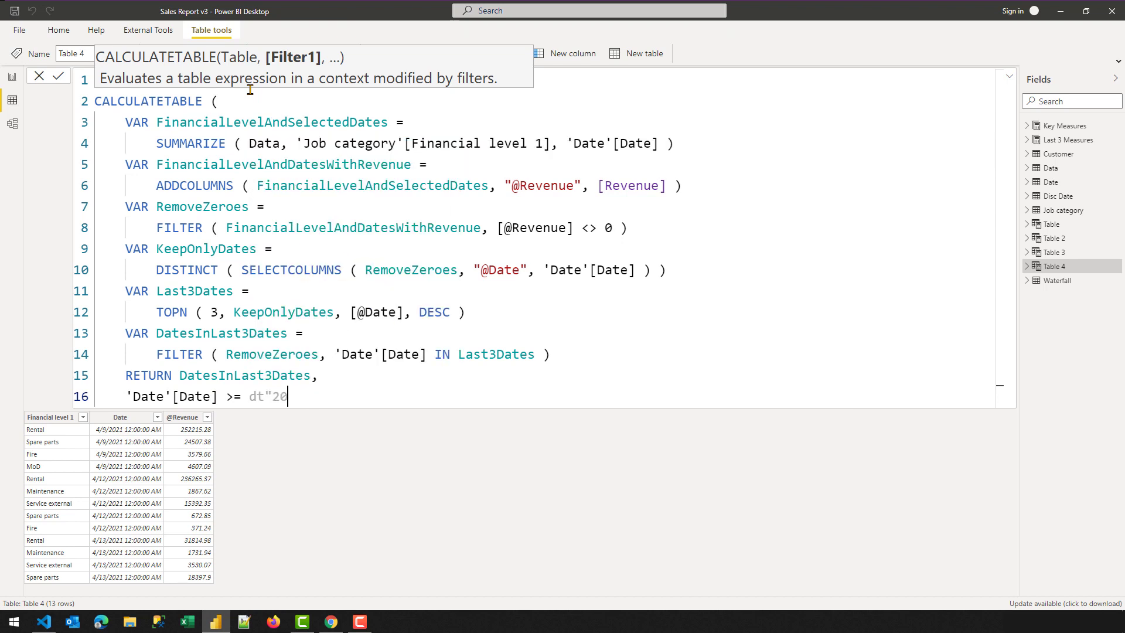
text(2021)
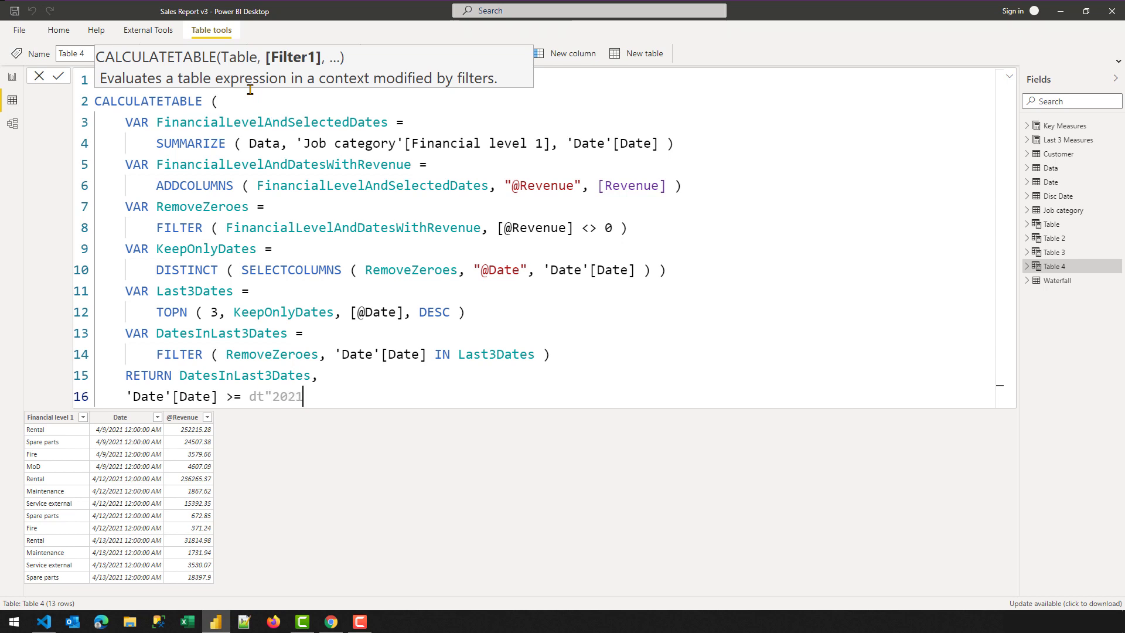
text(-03-15",)
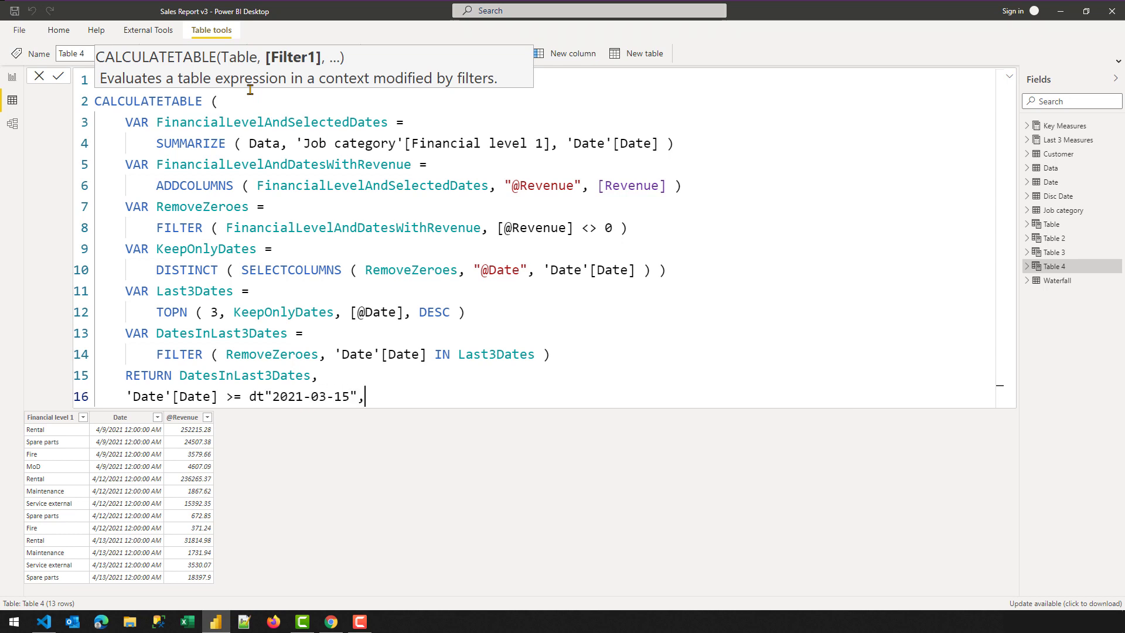
- Add the filter Customer[Customer Name] = "DHL Supply Chain", close CALCULATETABLE on a new line, and submit the Table 4 formula
key(Return)
text(Customer)
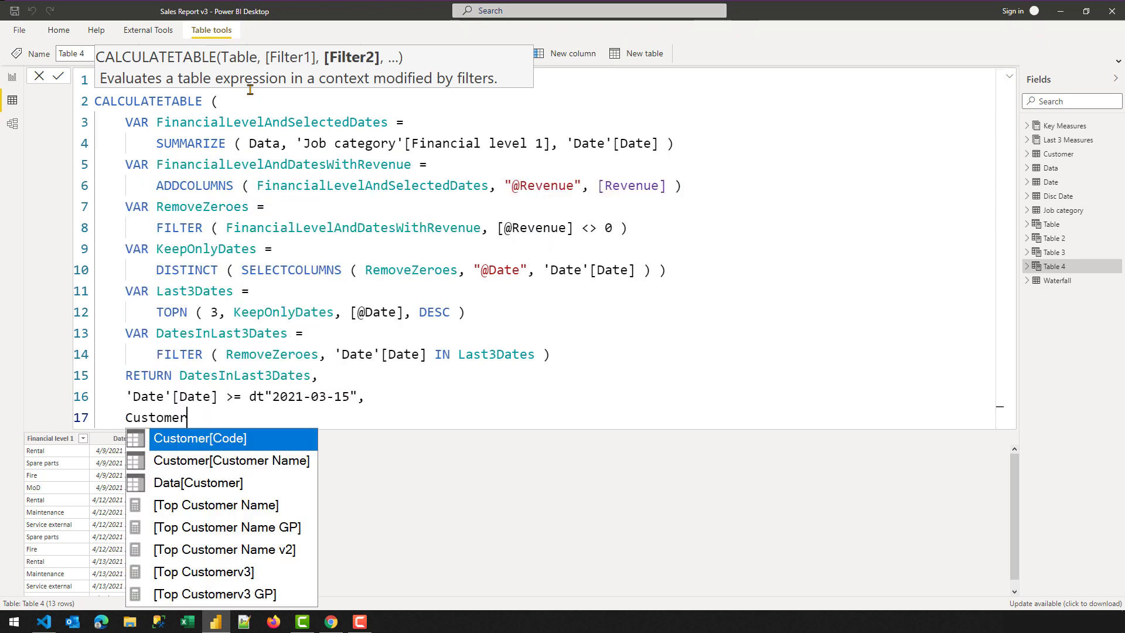
key(Tab)
key(BackSpace)
key(BackSpace)
key(BackSpace)
key(BackSpace)
key(BackSpace)
key(BackSpace)
text(na)
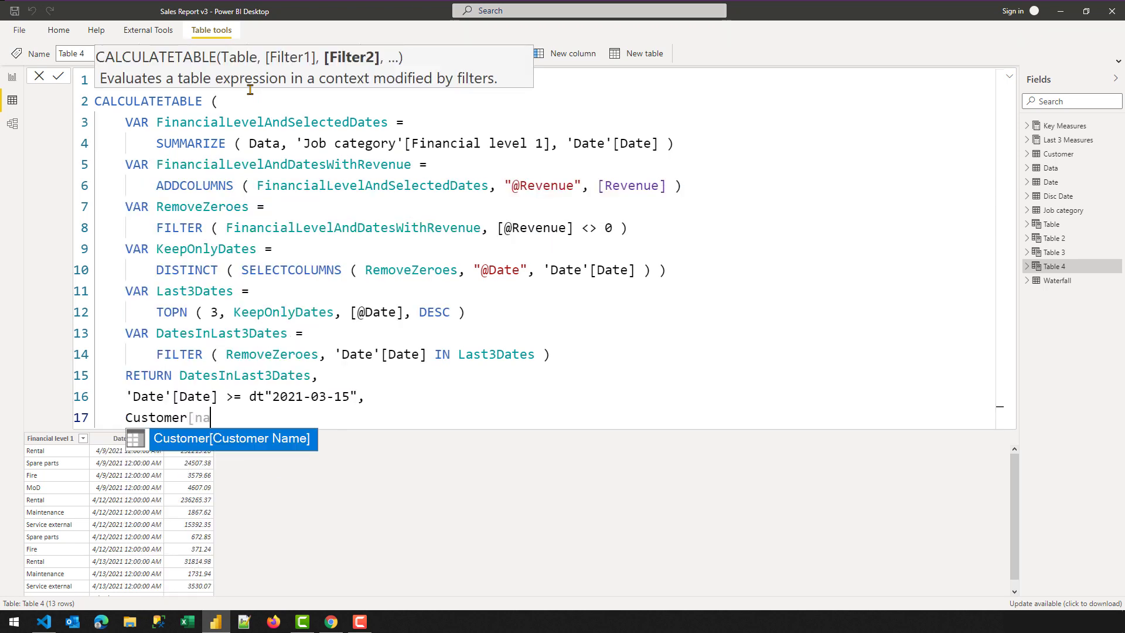
key(Tab)
text(= "D)
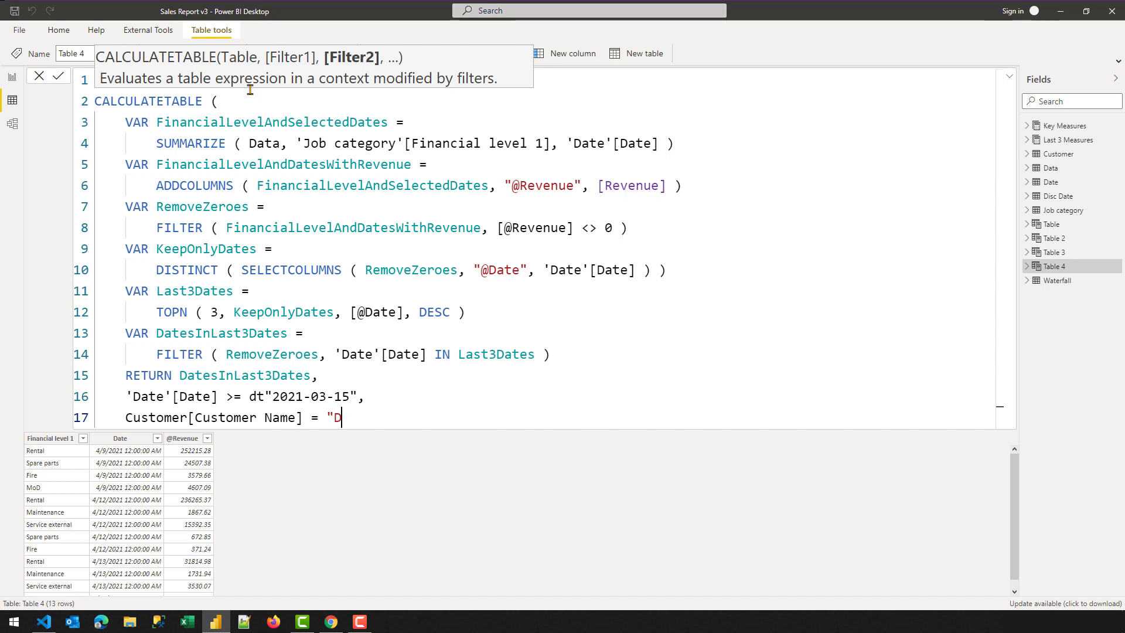
text(HL Supp)
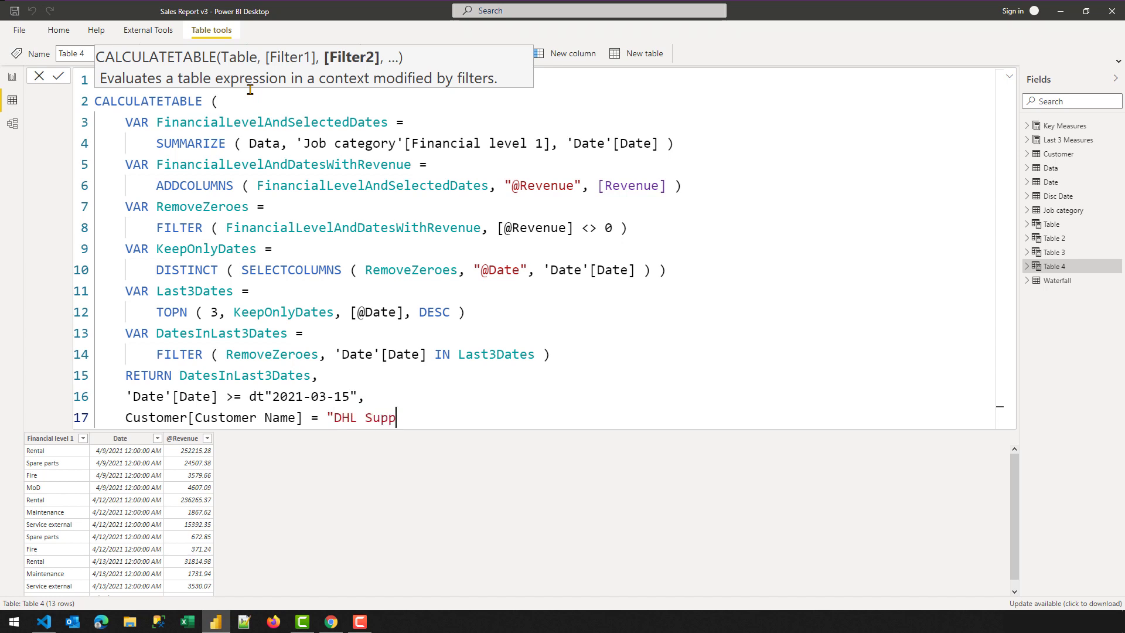
text(ly Chain")
key(Return)
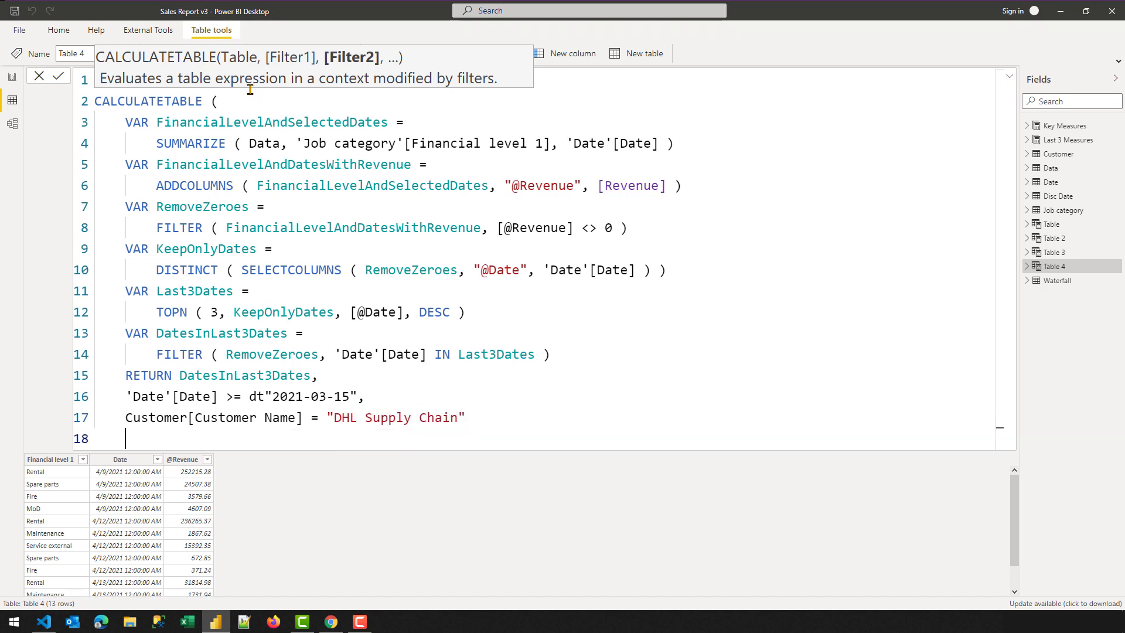
text())
key(Return)
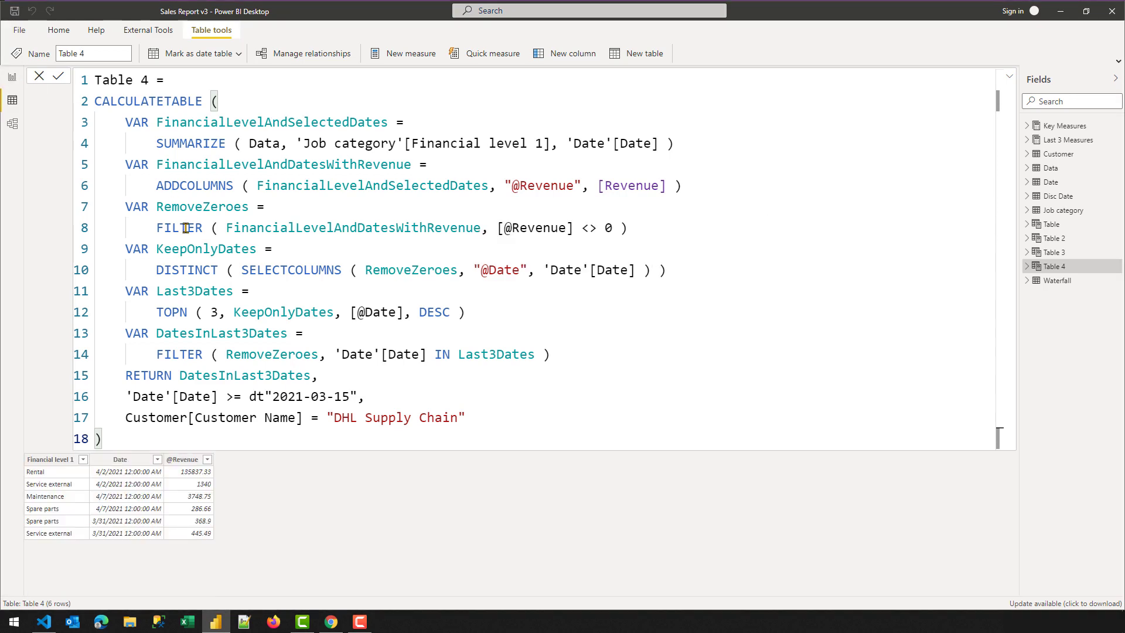
- Review the V1 results in the report and check Table 4's Spare parts revenue by adding 286.66 and 368.9 in Calculator
click(12, 77)
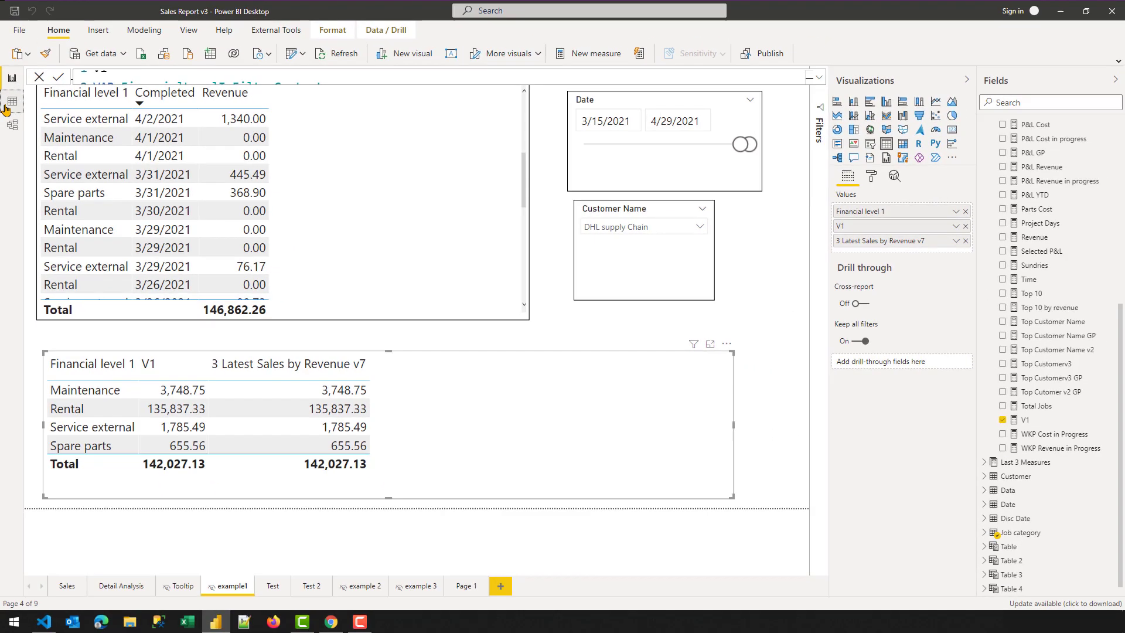
click(13, 100)
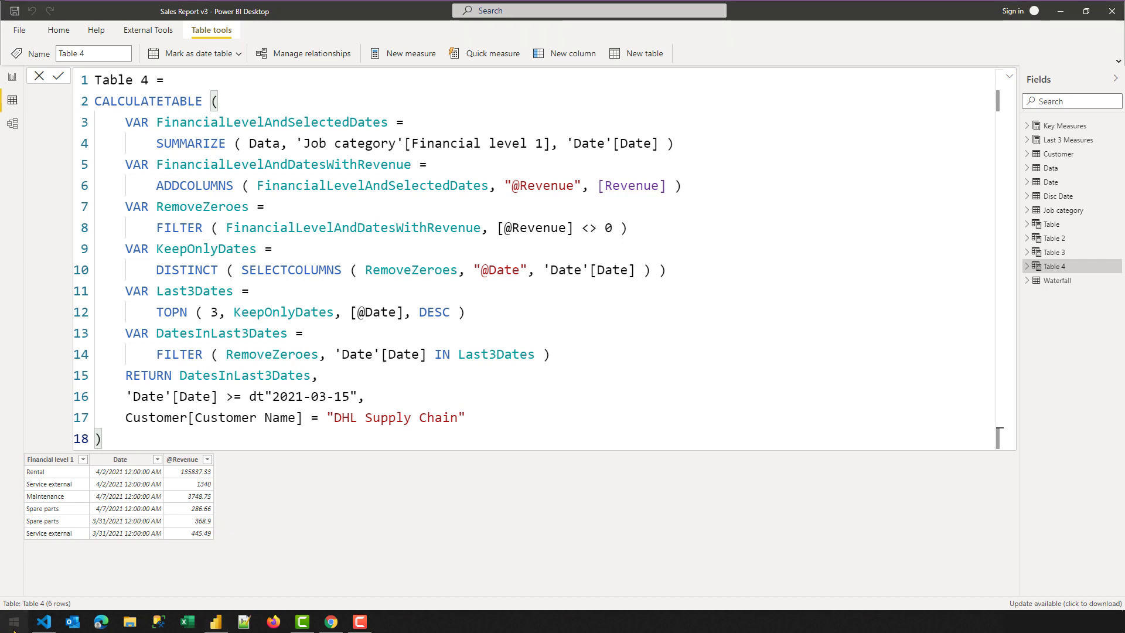
click(13, 621)
text(ca)
key(Return)
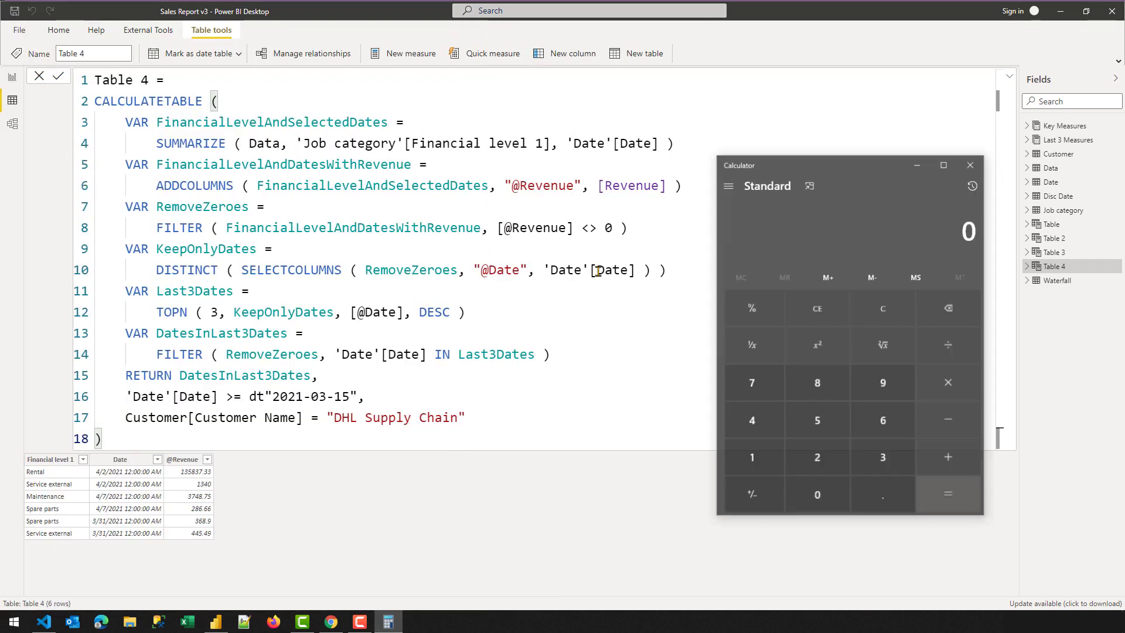
text(28)
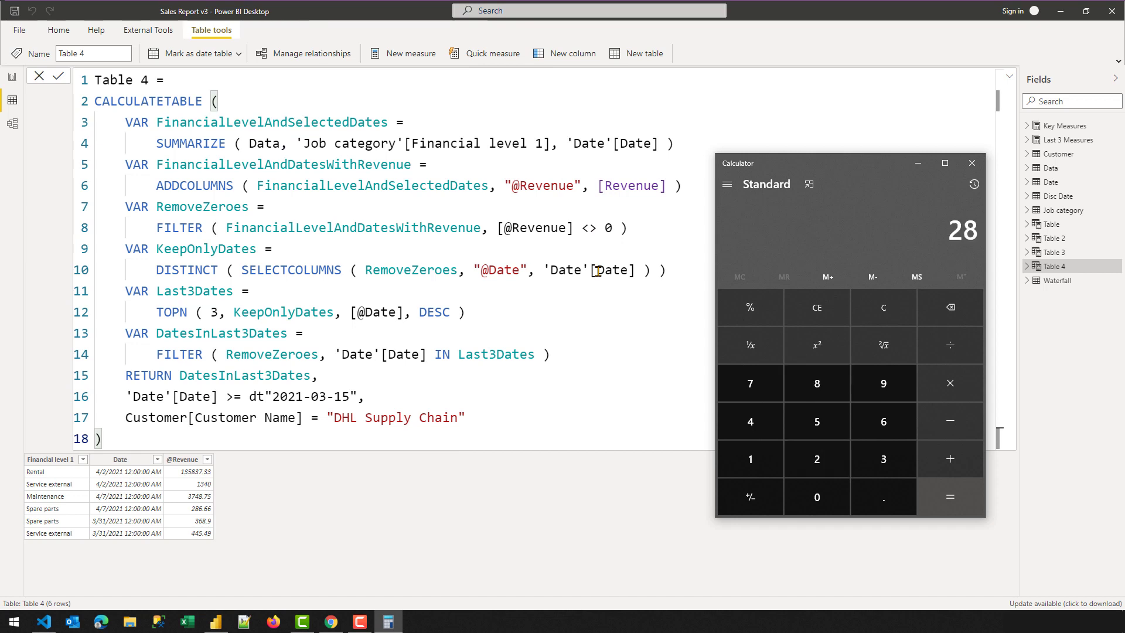
text(6.66 + 368)
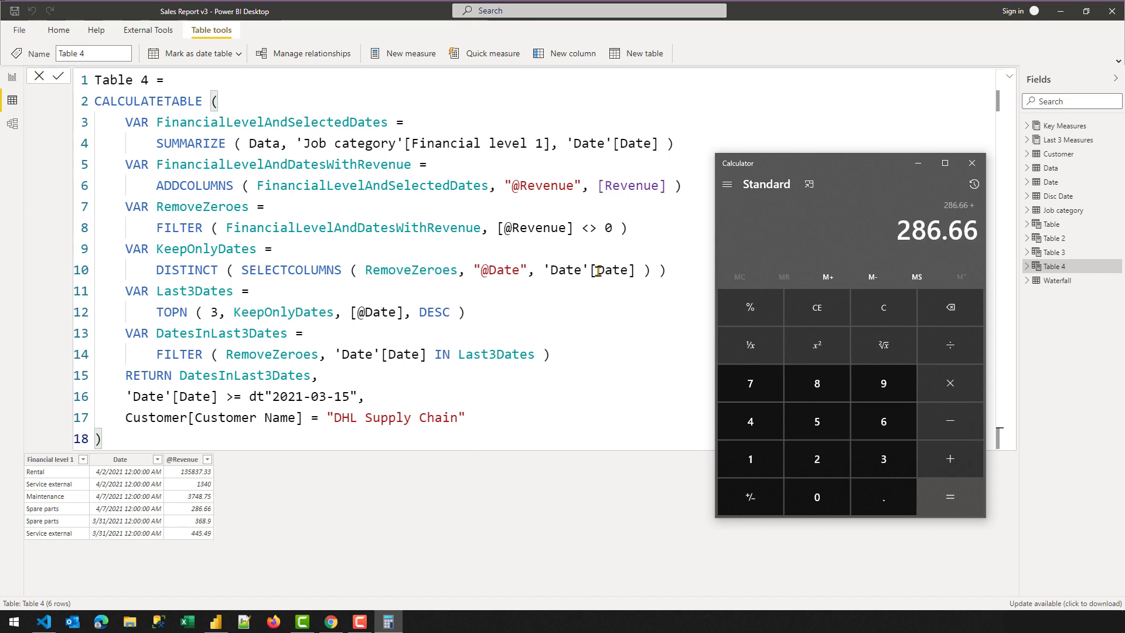
text(.9)
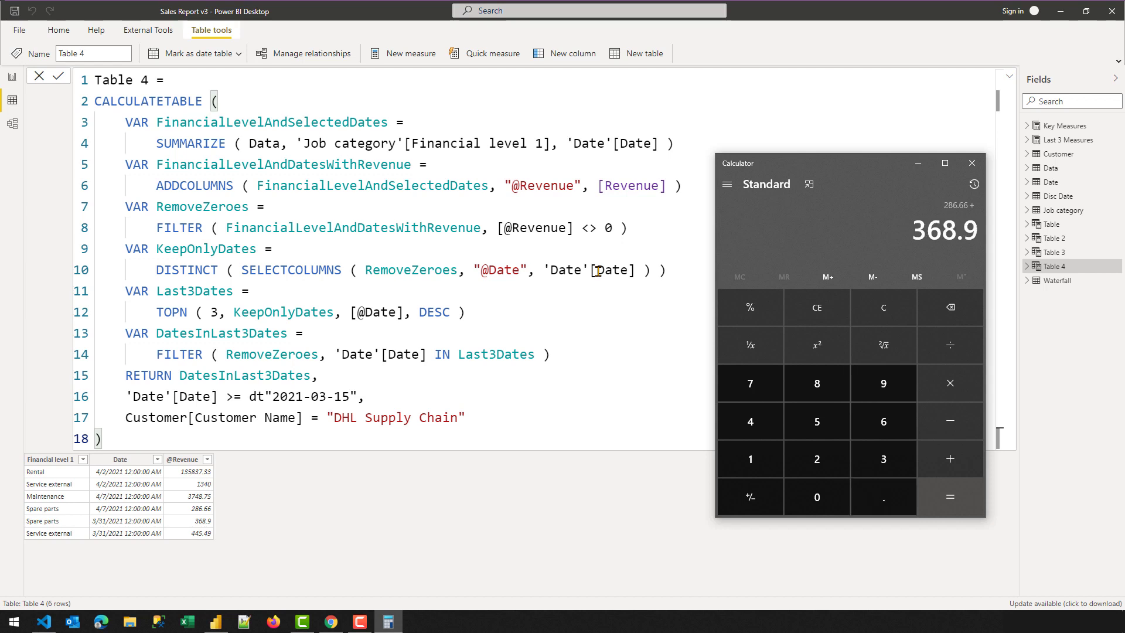
key(Return)
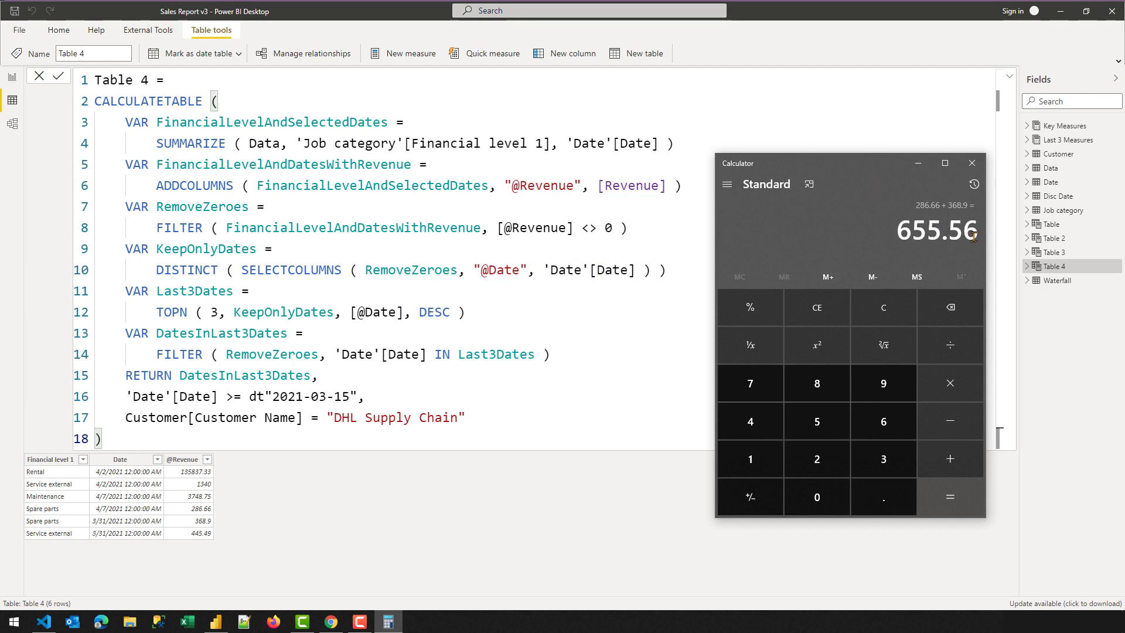
click(972, 163)
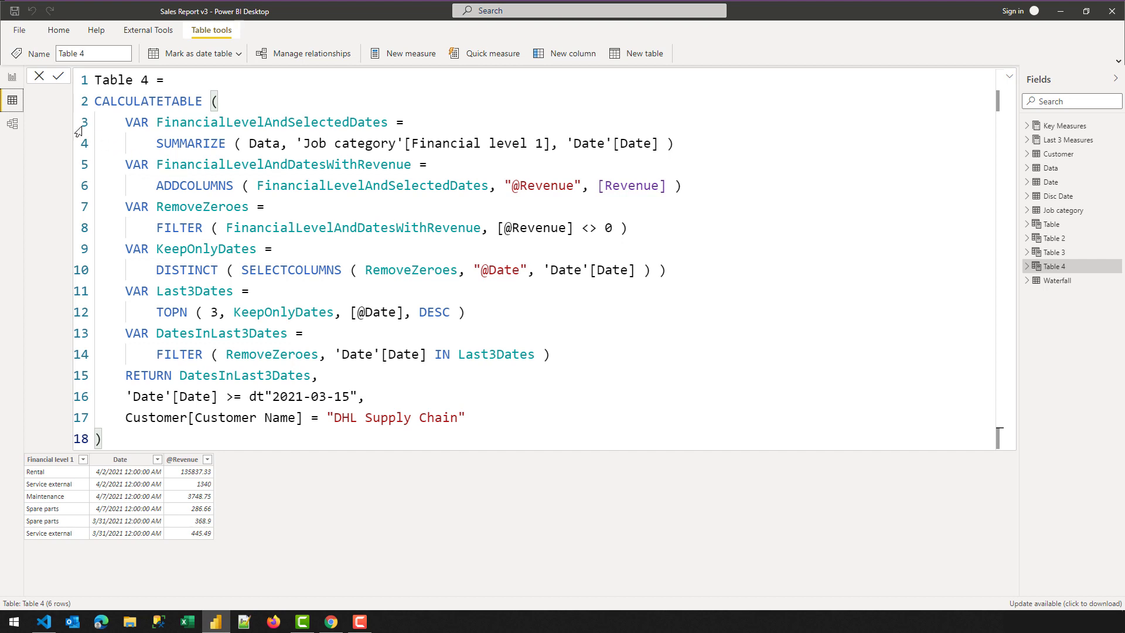
- In the report view, copy the whole V1 formula and paste it into a new measure in the Key Measures table
click(13, 78)
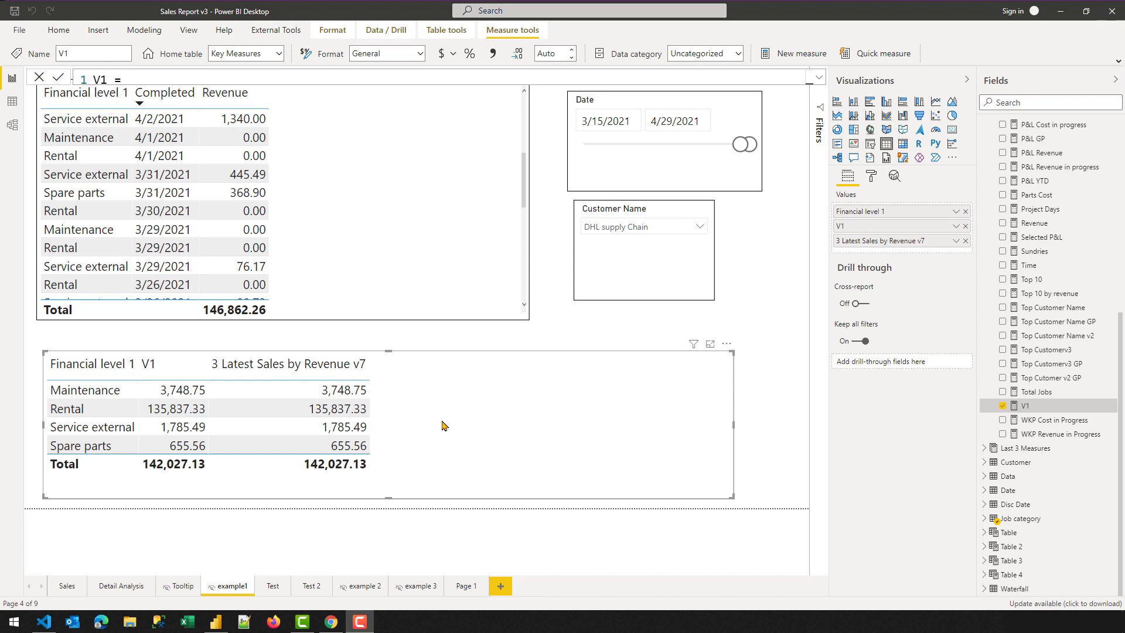
click(819, 77)
key(ctrl+a)
key(ctrl+c)
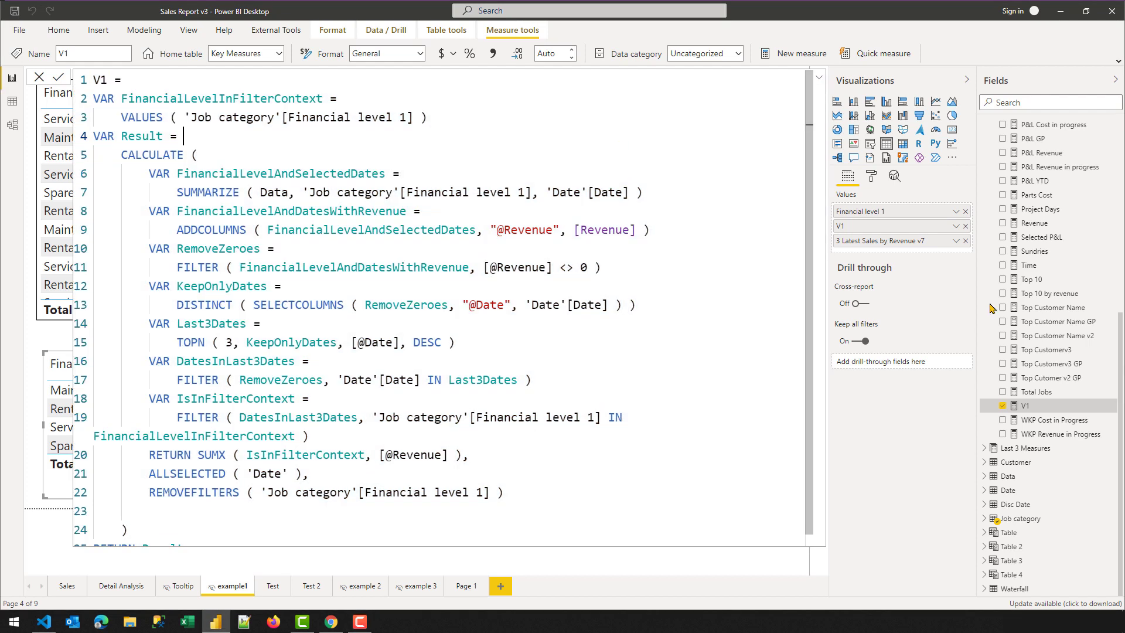
right_click(1036, 408)
click(989, 436)
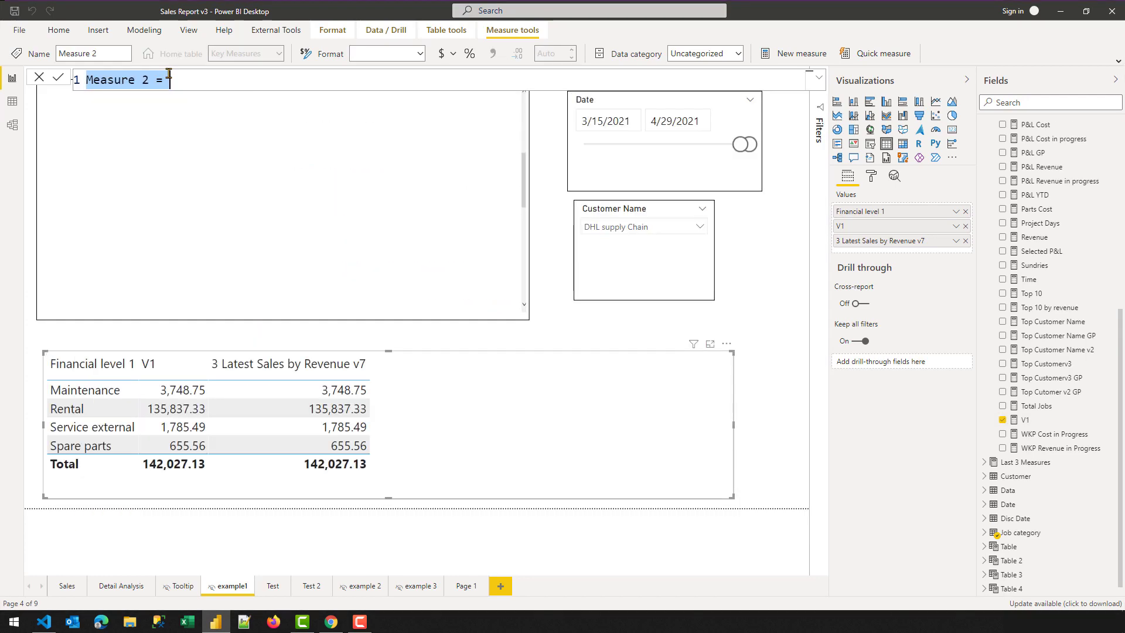
key(ctrl+v)
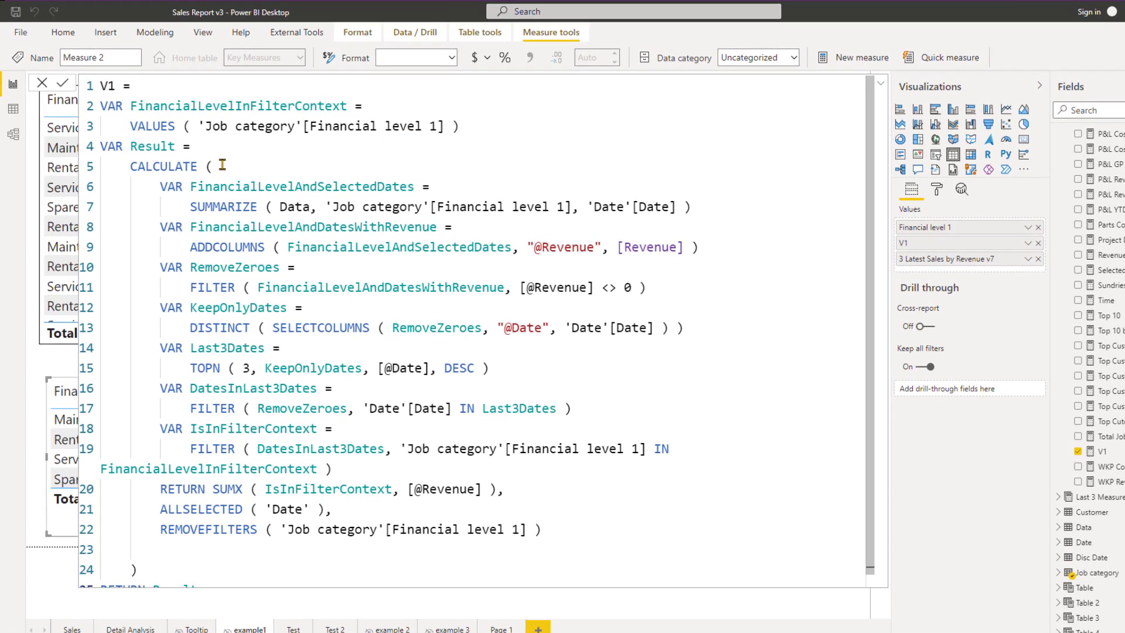
- Delete the FinancialLevelInFilterContext variable and the VAR Result declaration above CALCULATE in the new measure
click(122, 117)
drag(141, 134, 492, 135)
drag(209, 478, 811, 467)
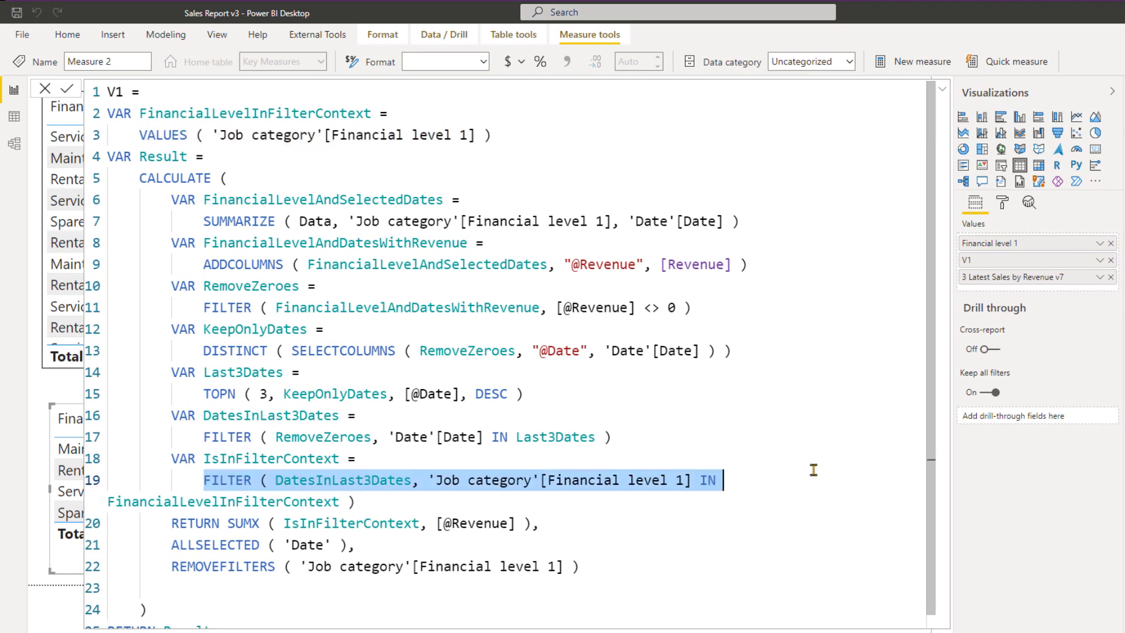
click(554, 265)
drag(304, 165, 109, 113)
key(Delete)
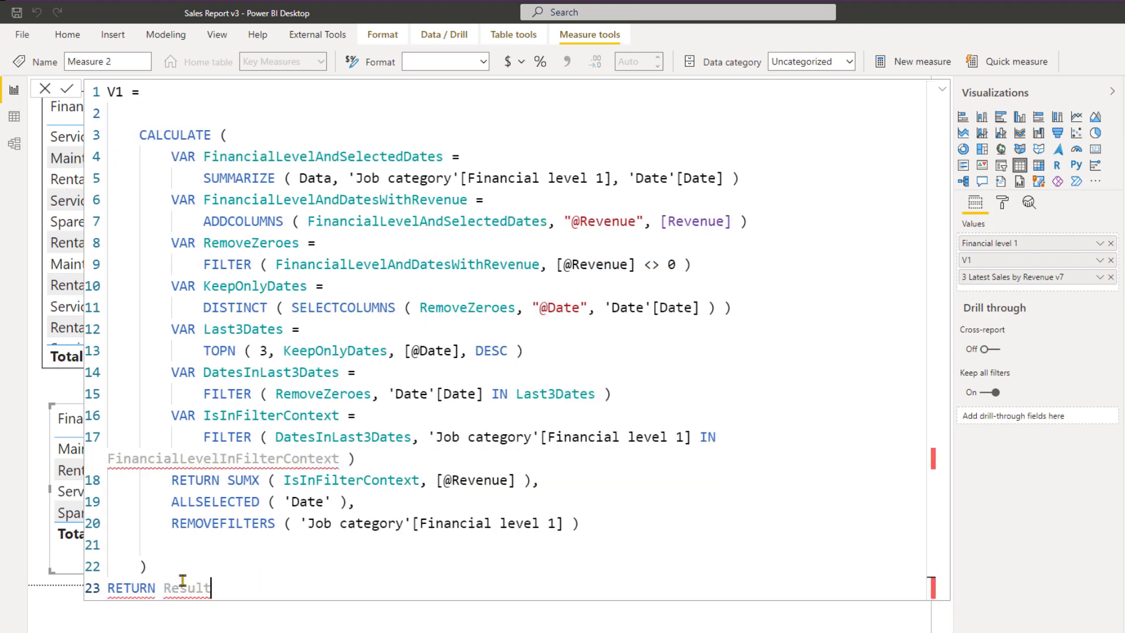
- Remove the final RETURN Result line and the IsInFilterContext variable with its FILTER expression
drag(212, 587, 101, 593)
key(BackSpace)
key(BackSpace)
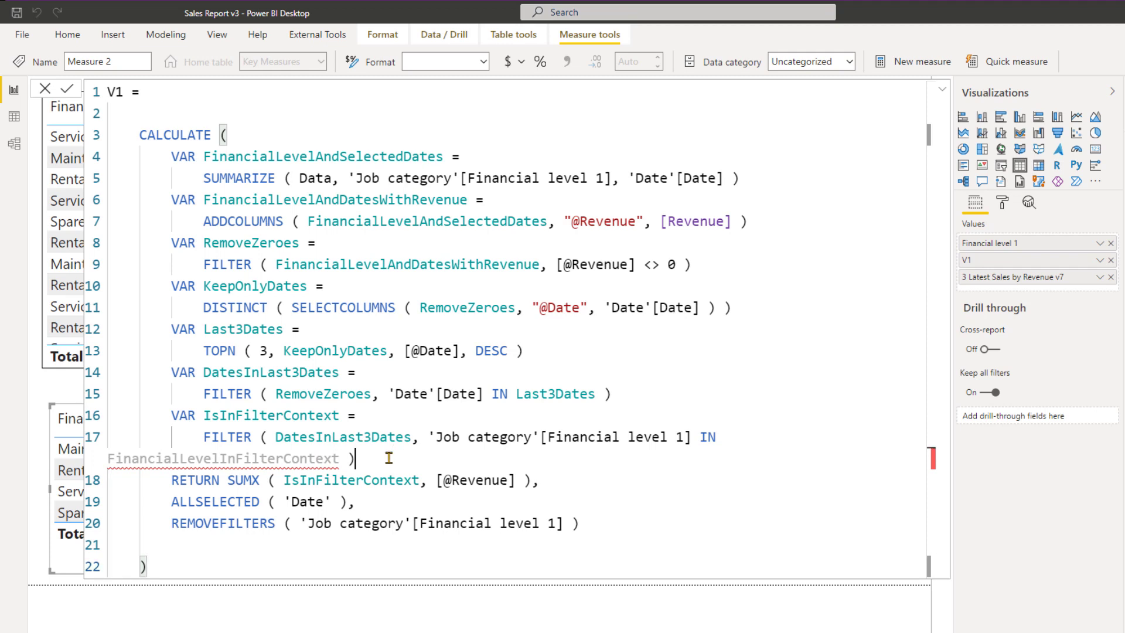
drag(355, 458, 116, 417)
key(BackSpace)
key(BackSpace)
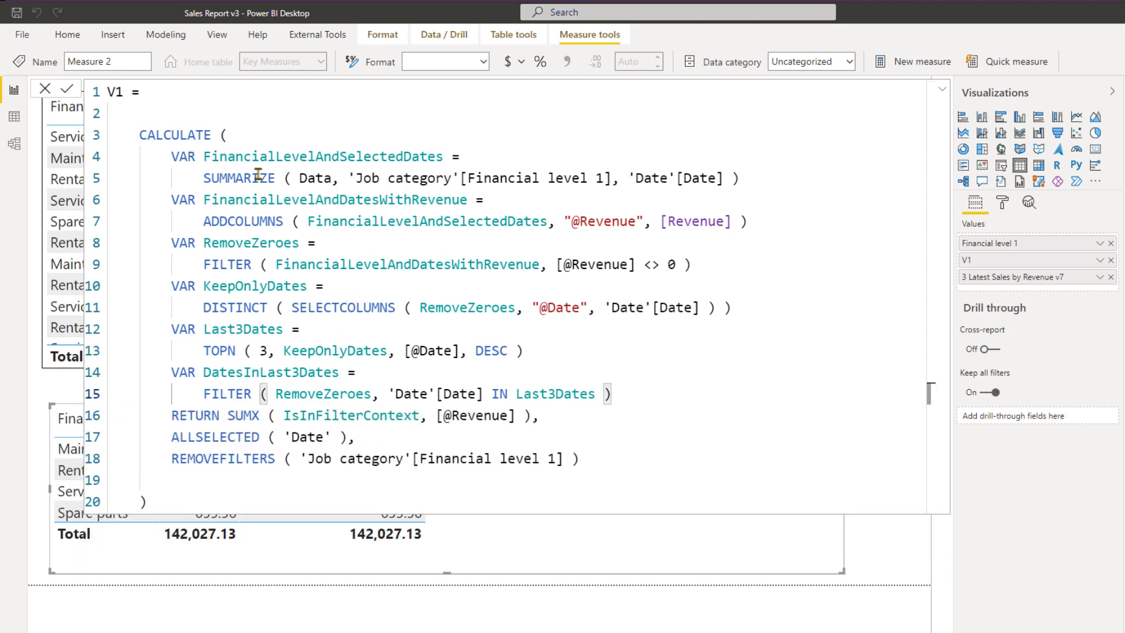
- Change the CALCULATE function around the variables to CALCULATETABLE
click(211, 138)
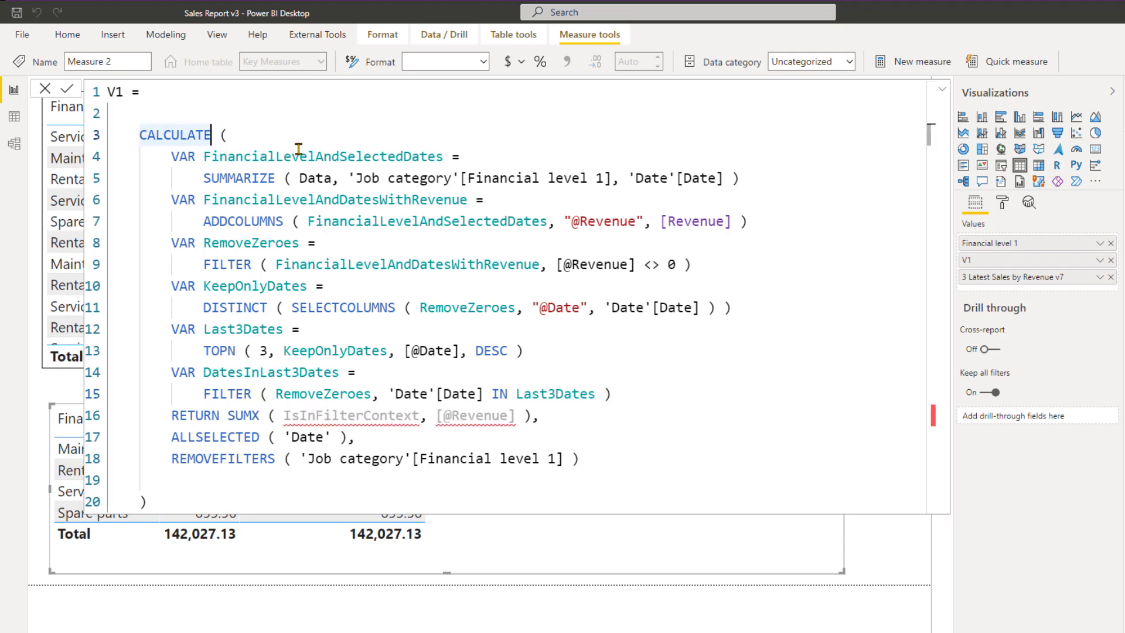
text(TA)
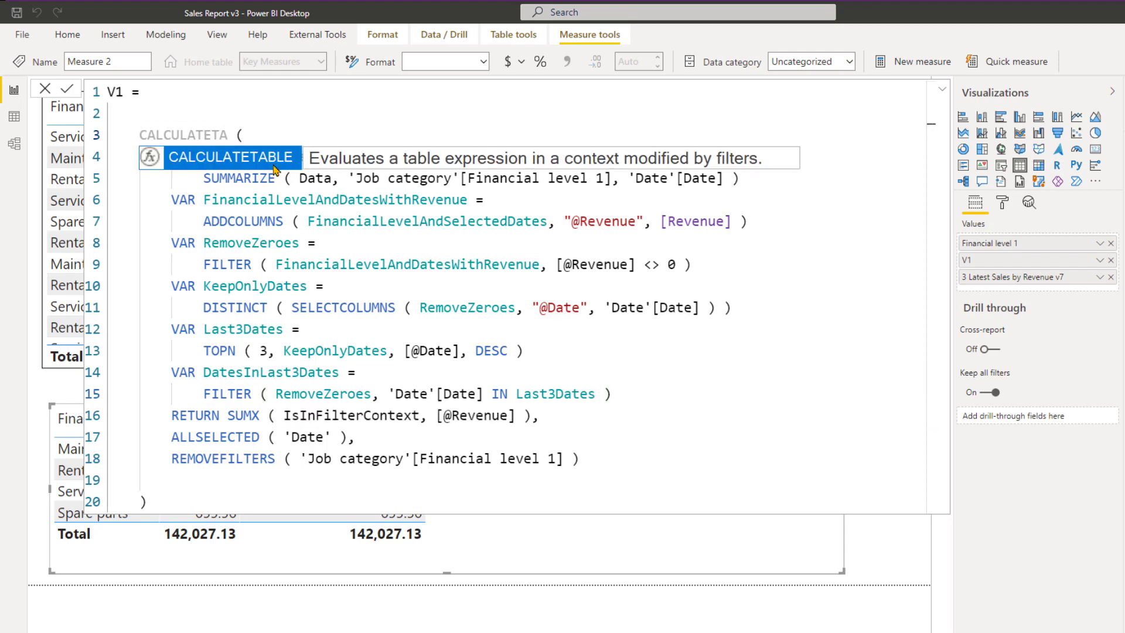
key(Tab)
key(BackSpace)
click(339, 377)
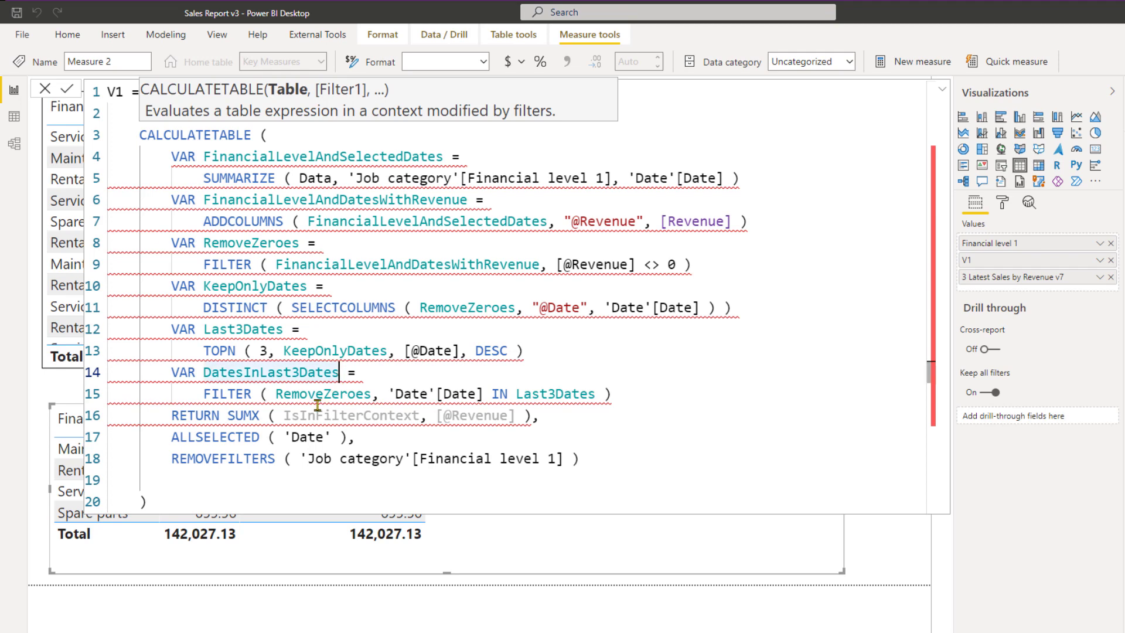
- Replace the SUMX expression after the inner RETURN with DatesInLast3Dates, followed by a comma
click(231, 416)
drag(230, 415, 533, 413)
key(Delete)
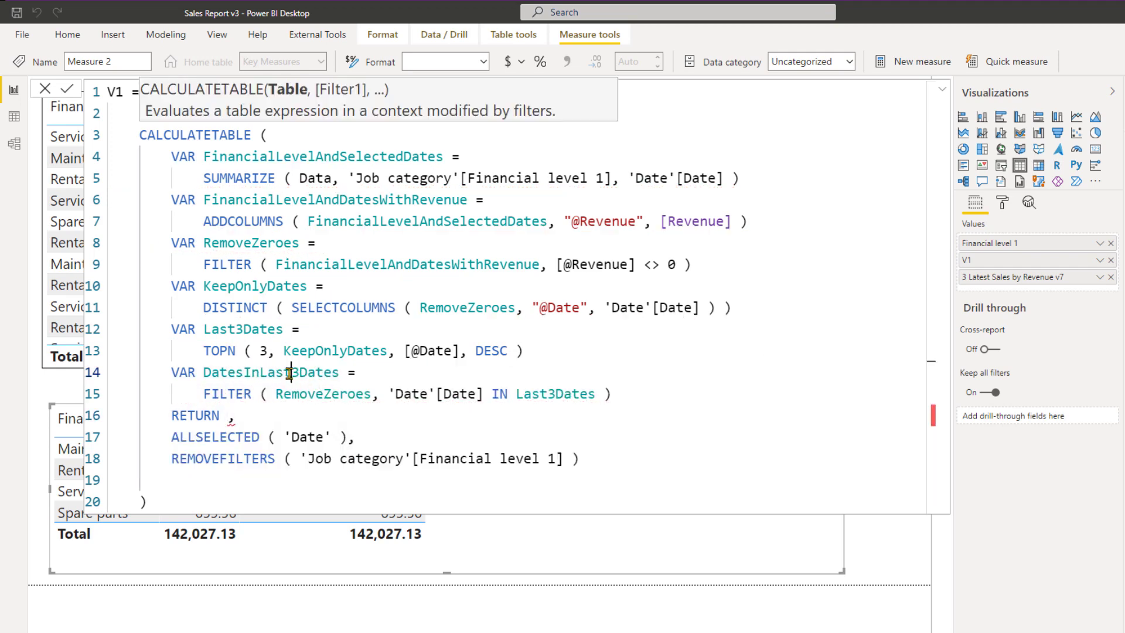
double_click(289, 372)
key(ctrl+c)
click(230, 415)
key(ctrl+v)
text(,)
click(436, 389)
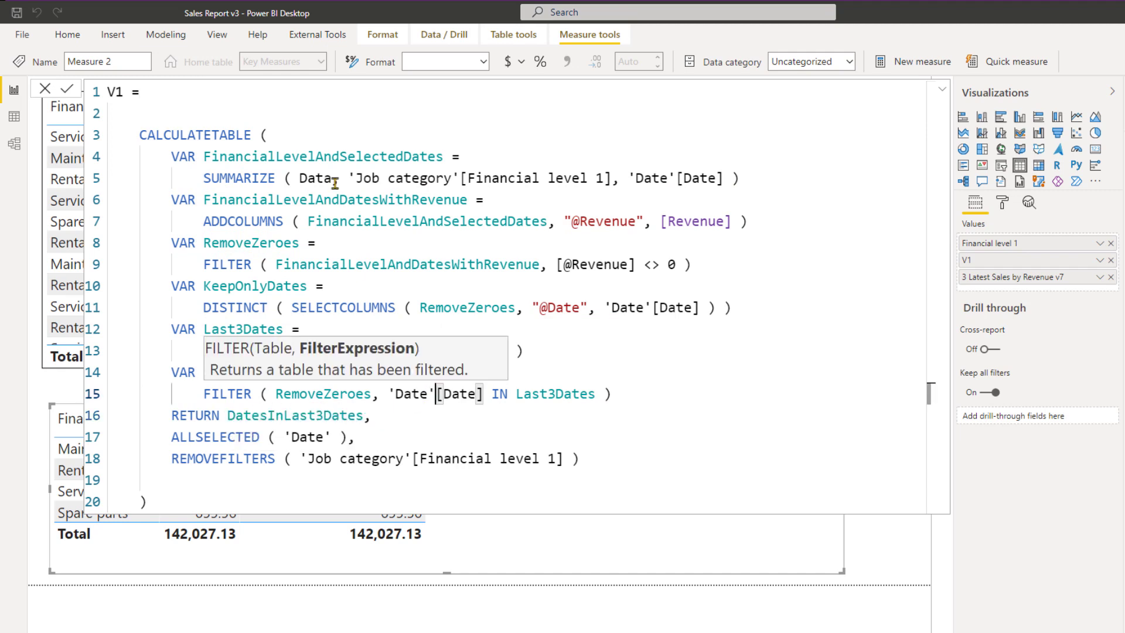
- Above CALCULATETABLE, open an outer CALCULATE with [Revenue] as its expression, followed by a comma
click(233, 119)
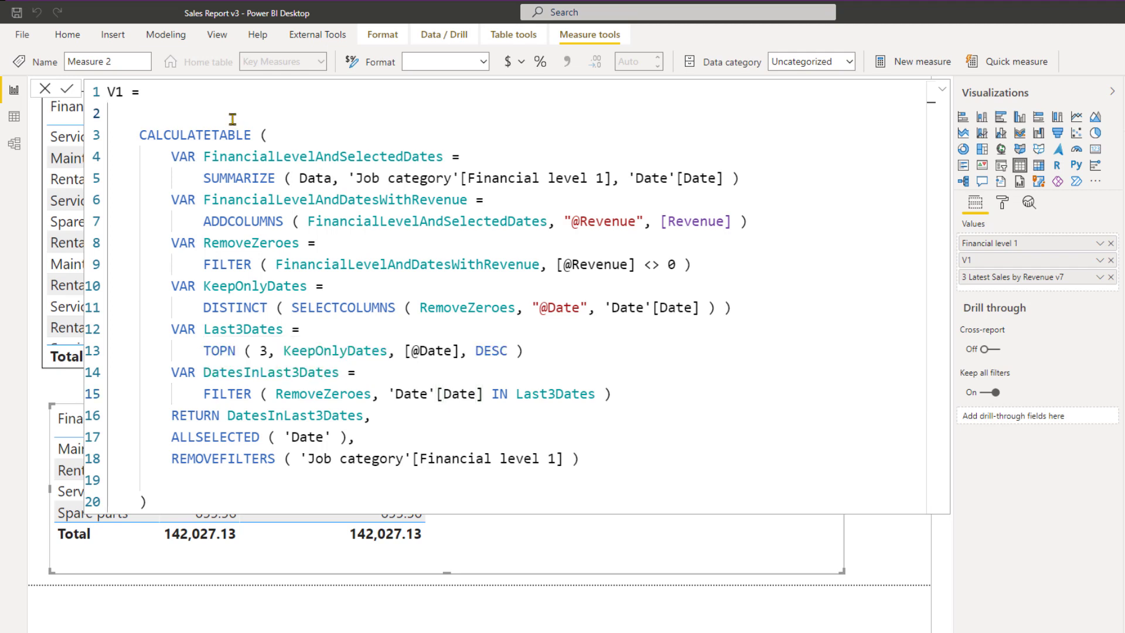
text(CALCULATE ()
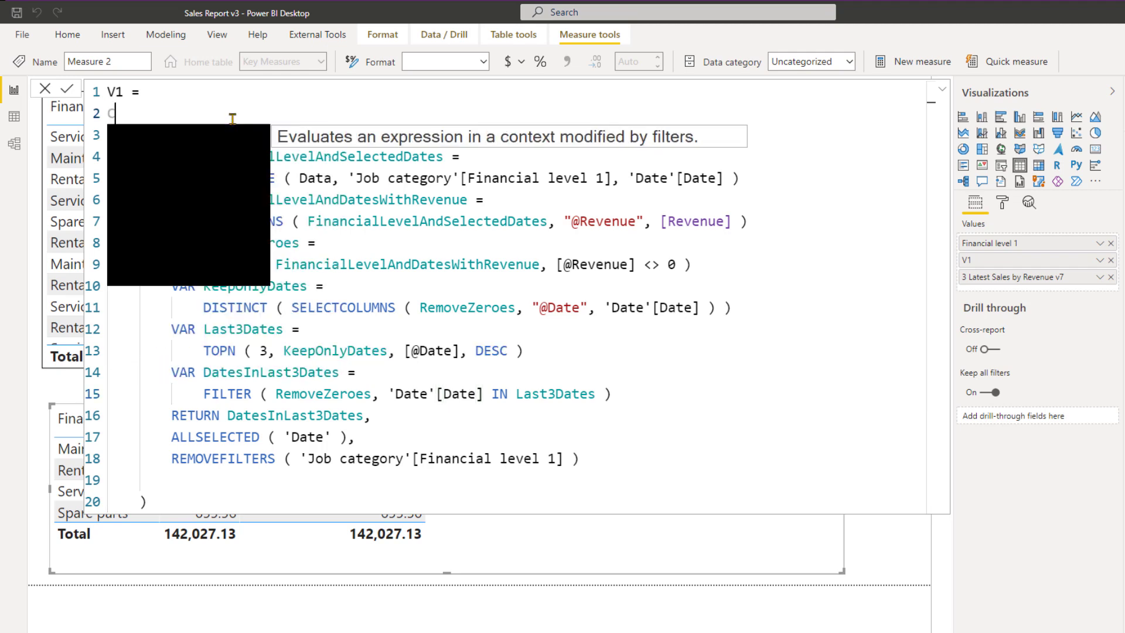
key(Return)
text([)
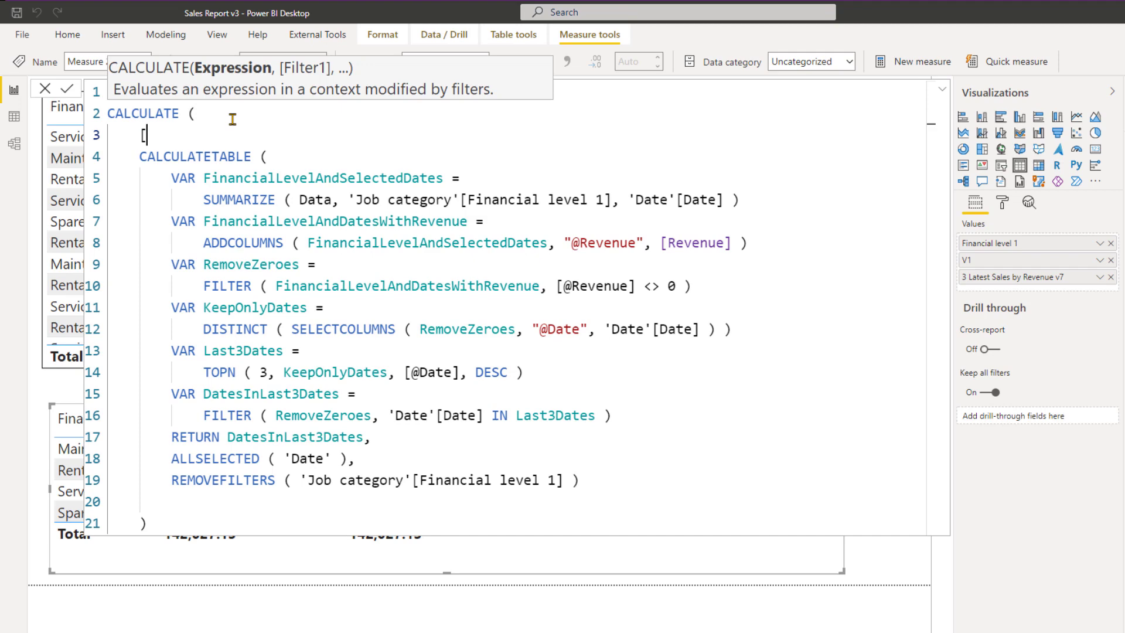
text(Re)
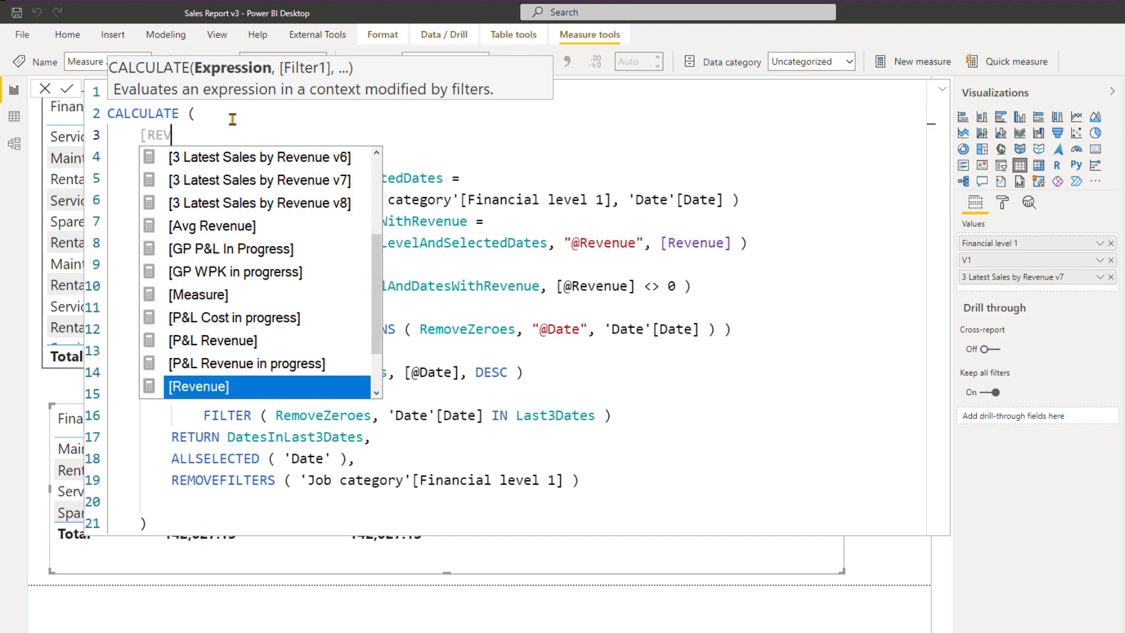
key(Tab)
text(,)
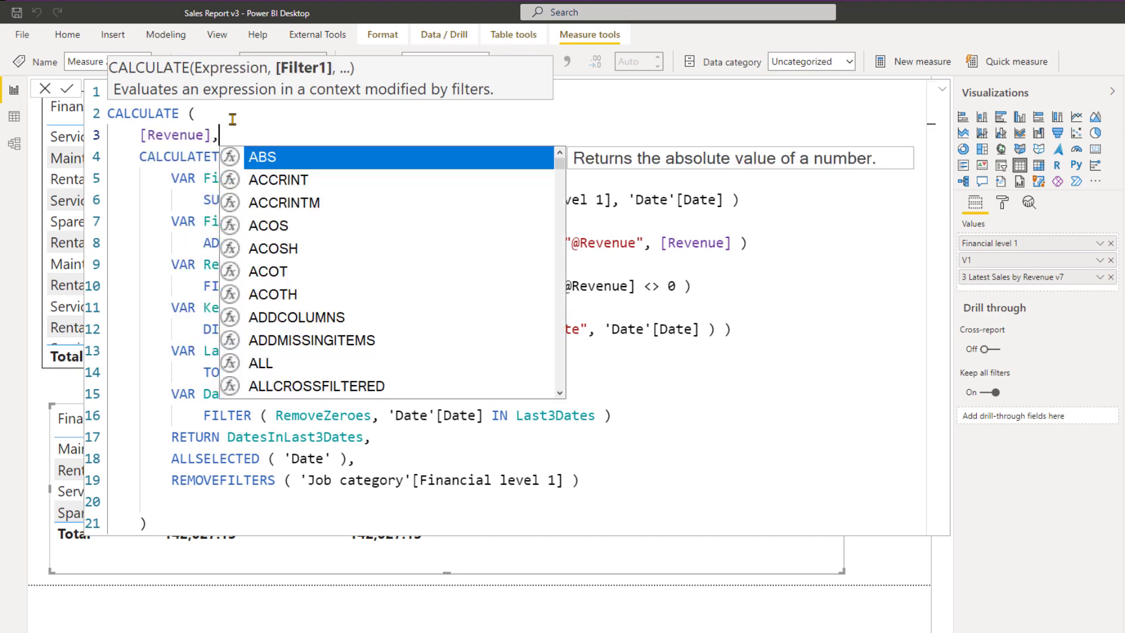
- Remove the blank line after REMOVEFILTERS and close the outer CALCULATE with a parenthesis on a new last line
click(177, 495)
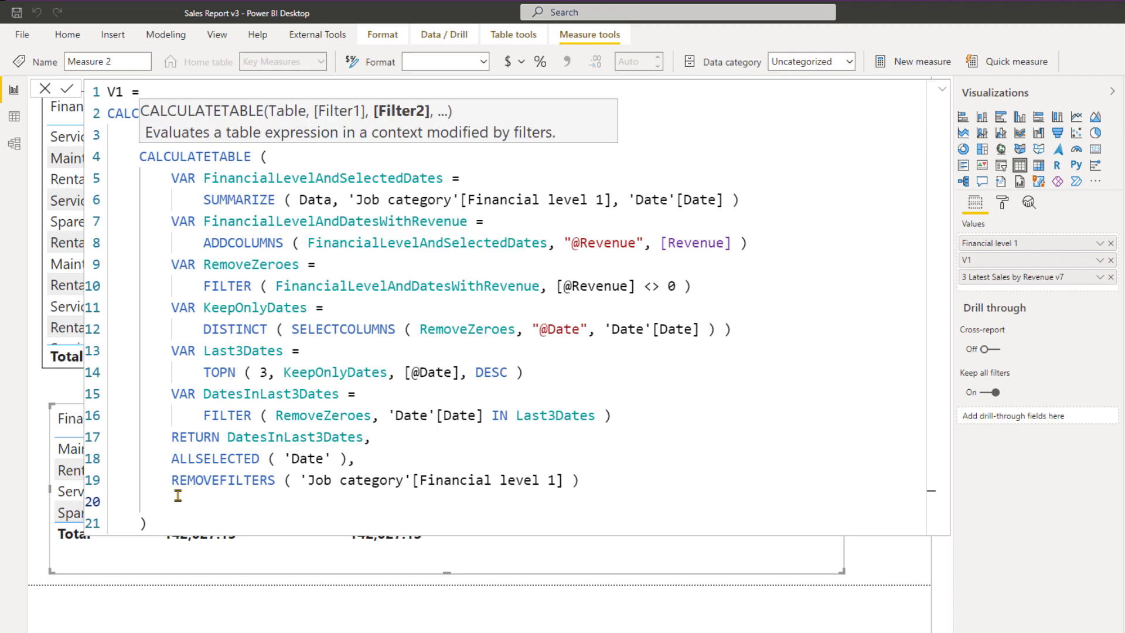
key(BackSpace)
key(Down)
key(Return)
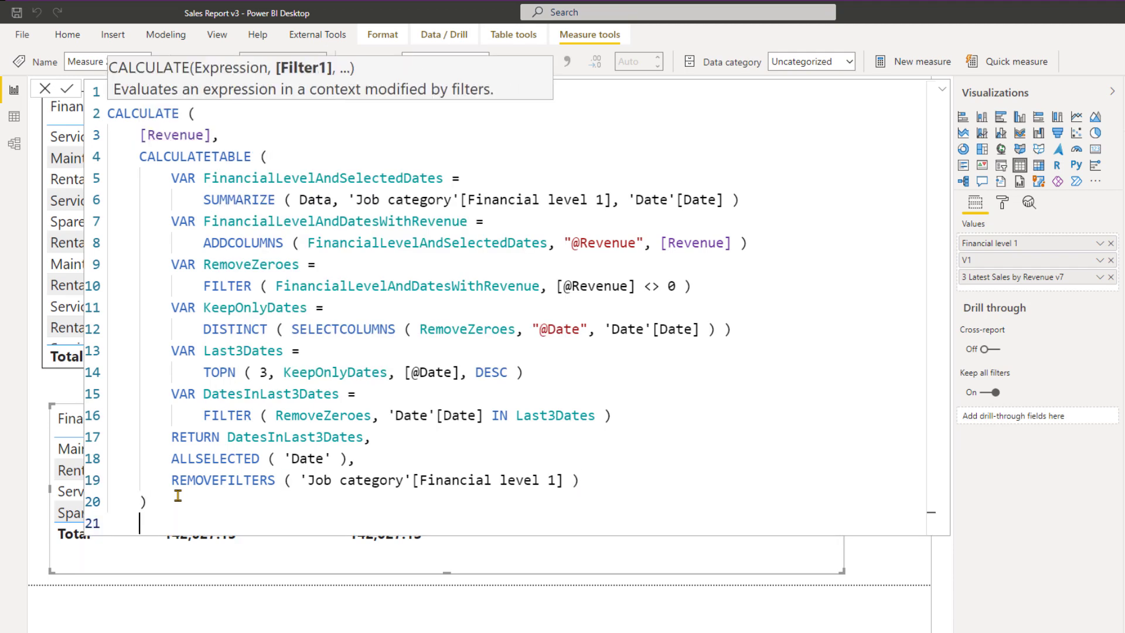
text())
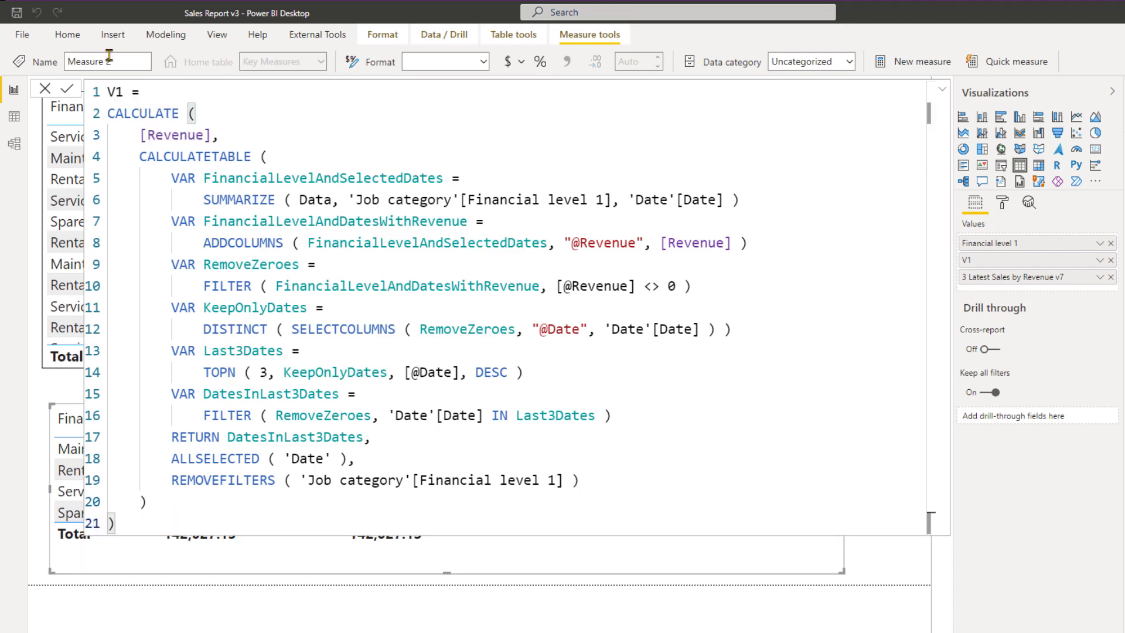
- Name the new measure V2, submit its formula, and add V2 to the Financial level 1 table visual
click(66, 89)
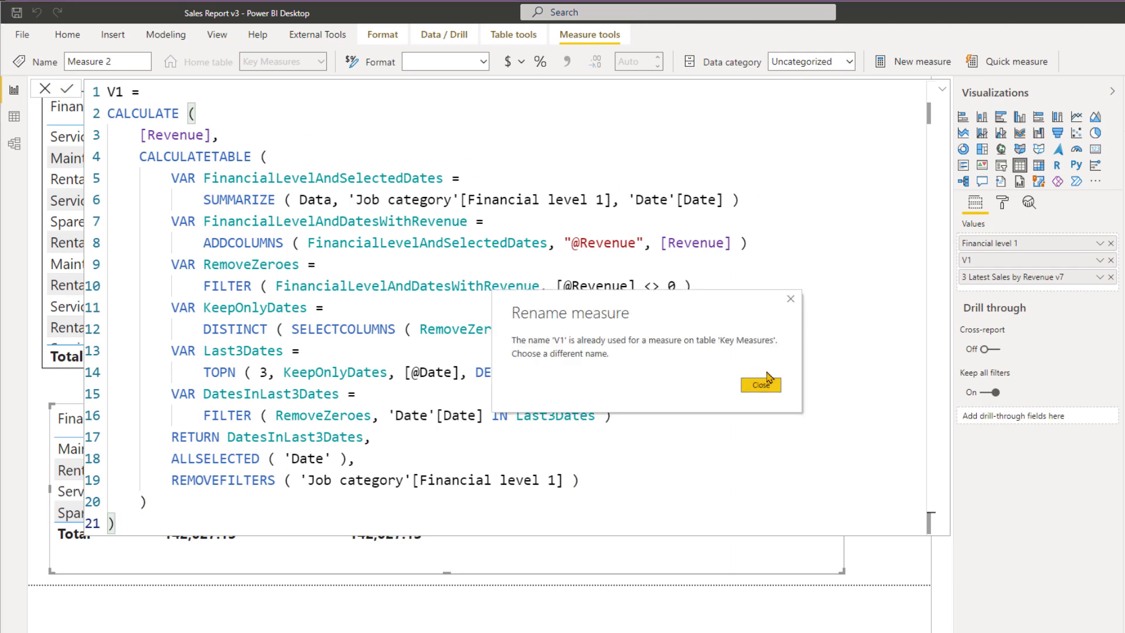
click(766, 383)
drag(124, 92, 114, 93)
text(2)
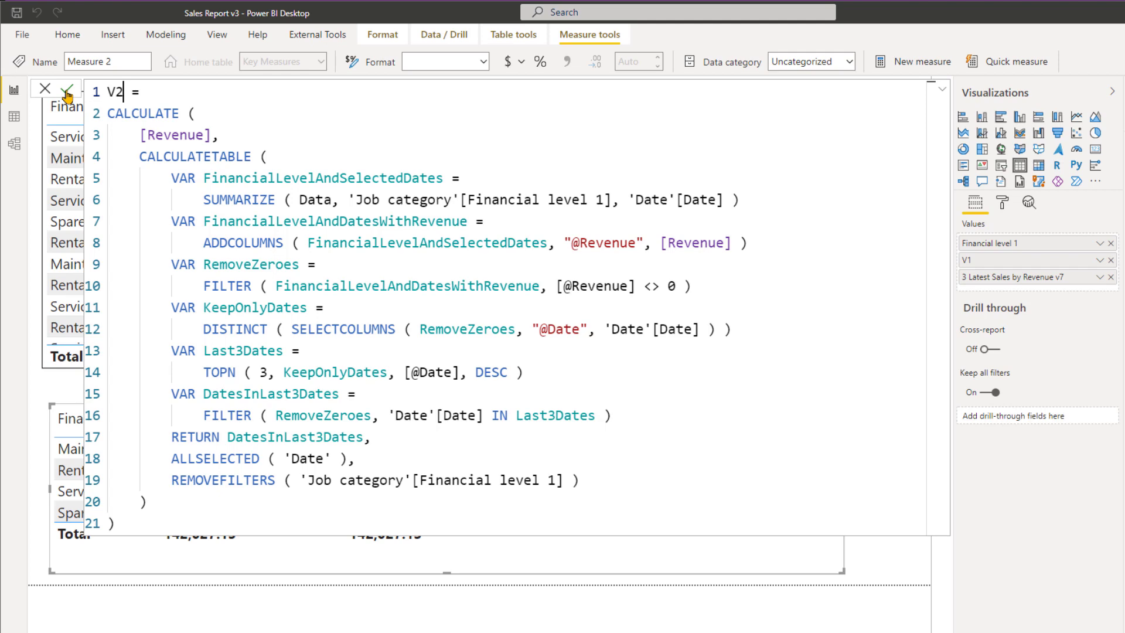
key(Return)
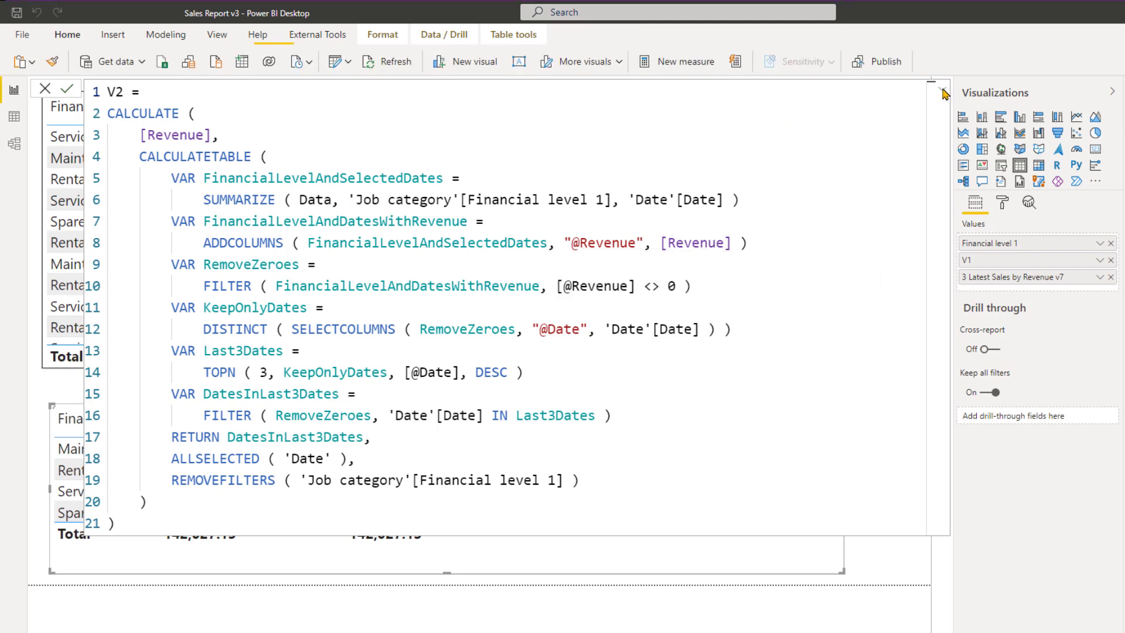
click(881, 88)
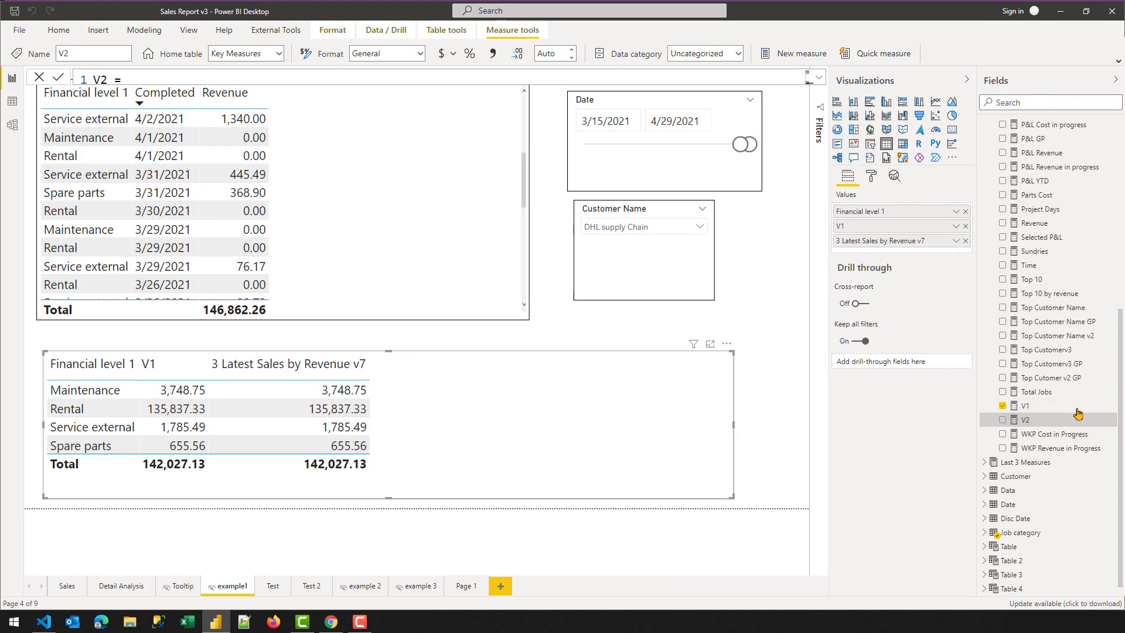
drag(1031, 420, 445, 418)
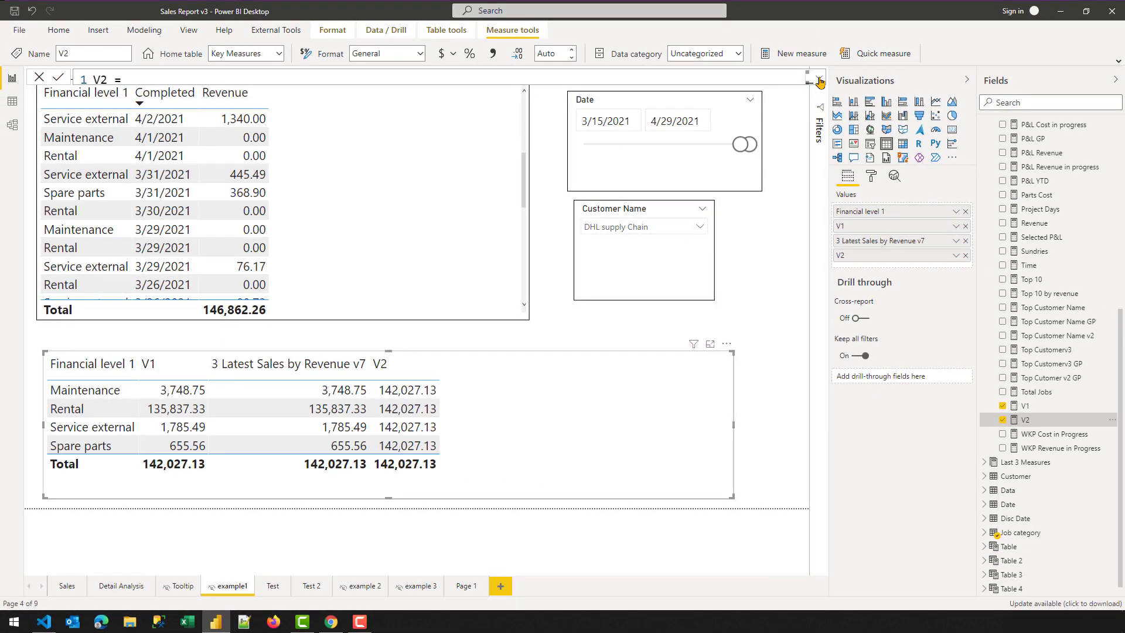
- Reopen the full V2 formula and insert KEEPFILTERS ( before CALCULATETABLE, moving CALCULATETABLE to its own line
click(818, 81)
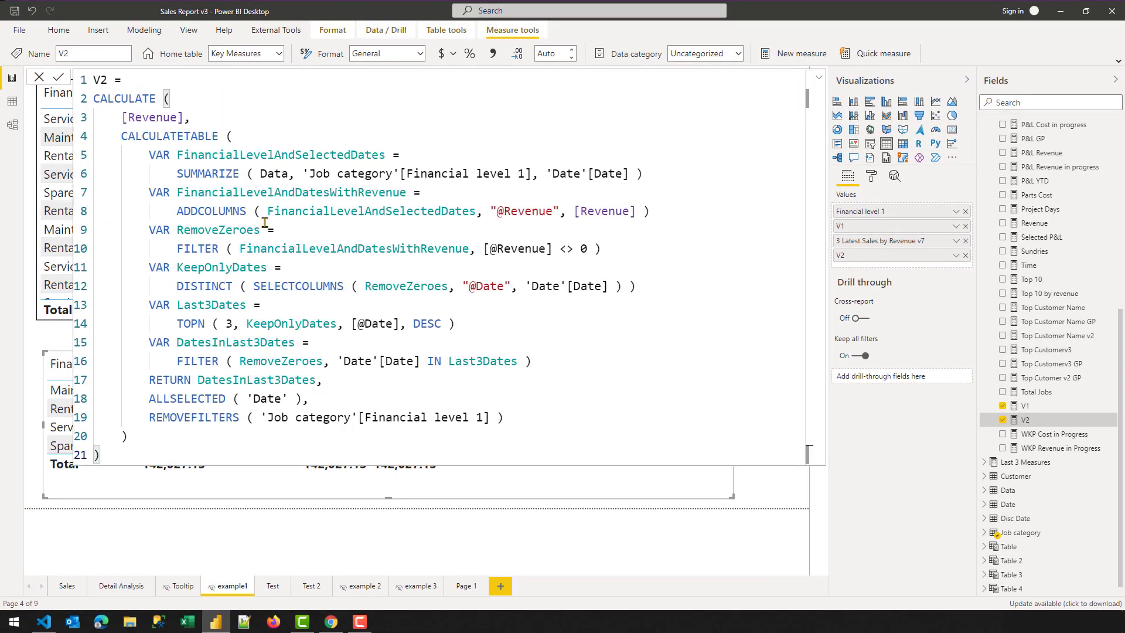
drag(122, 136, 174, 432)
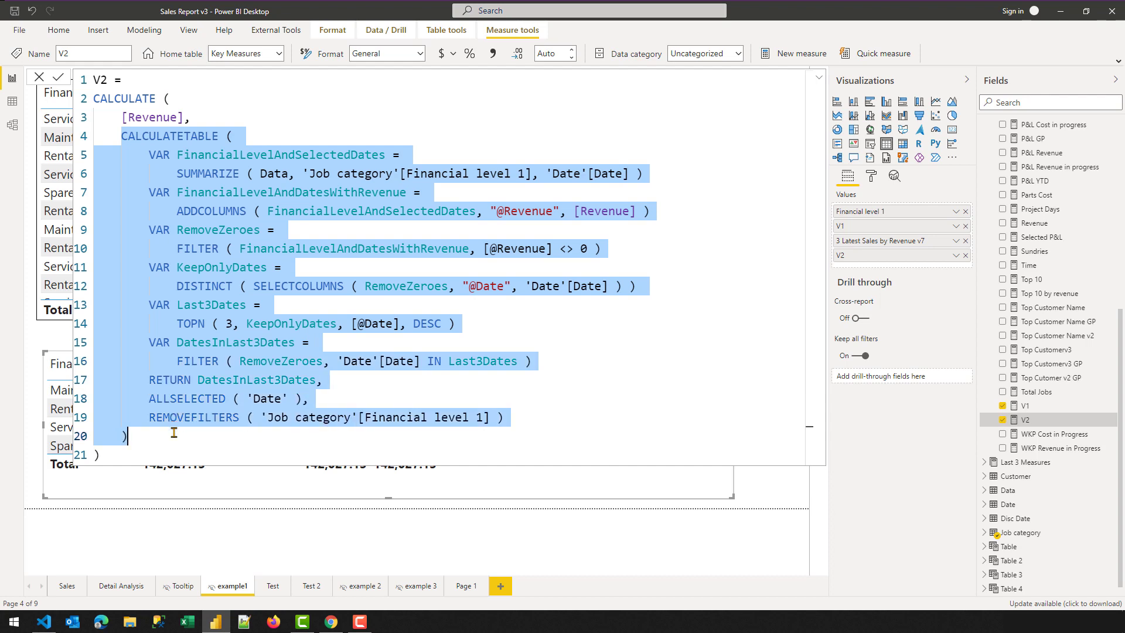
click(289, 342)
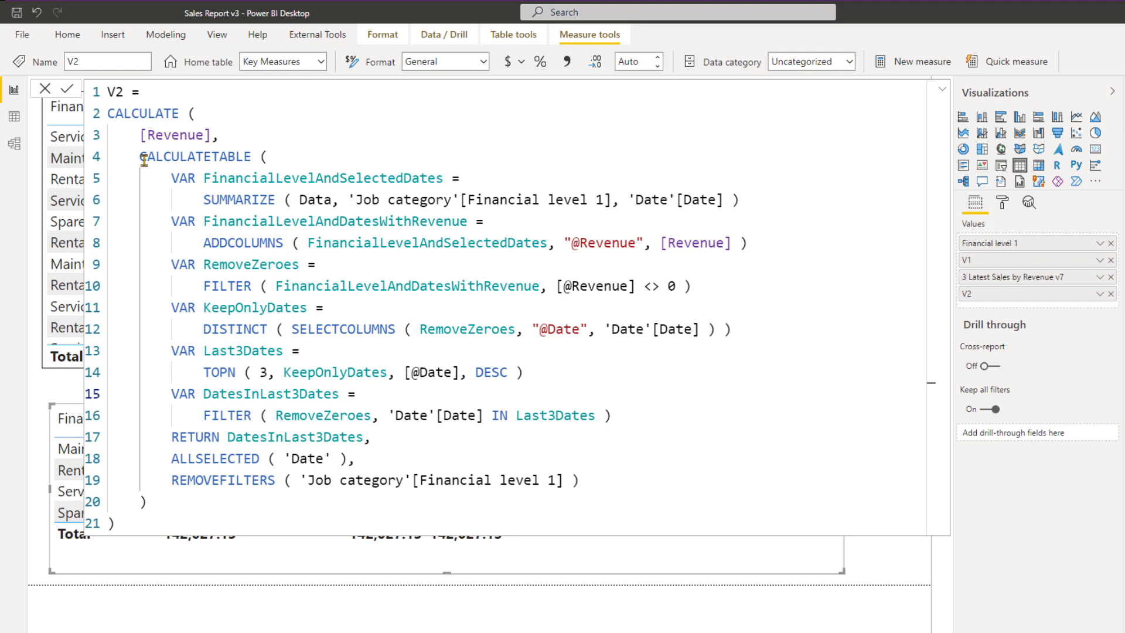
click(144, 160)
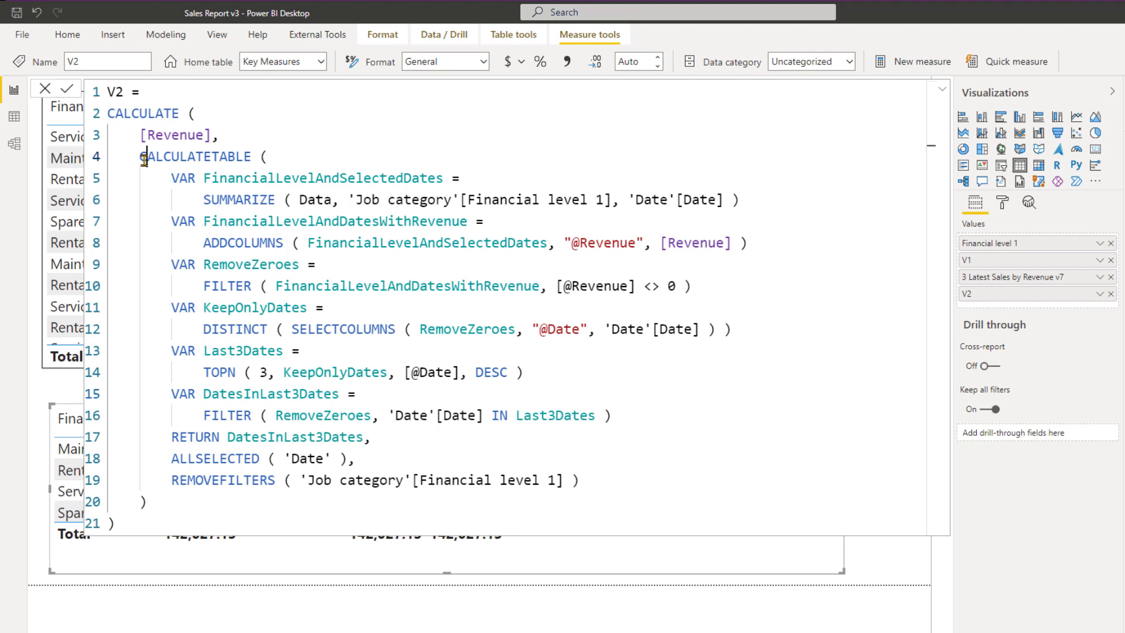
text(KEEPFILTERS)
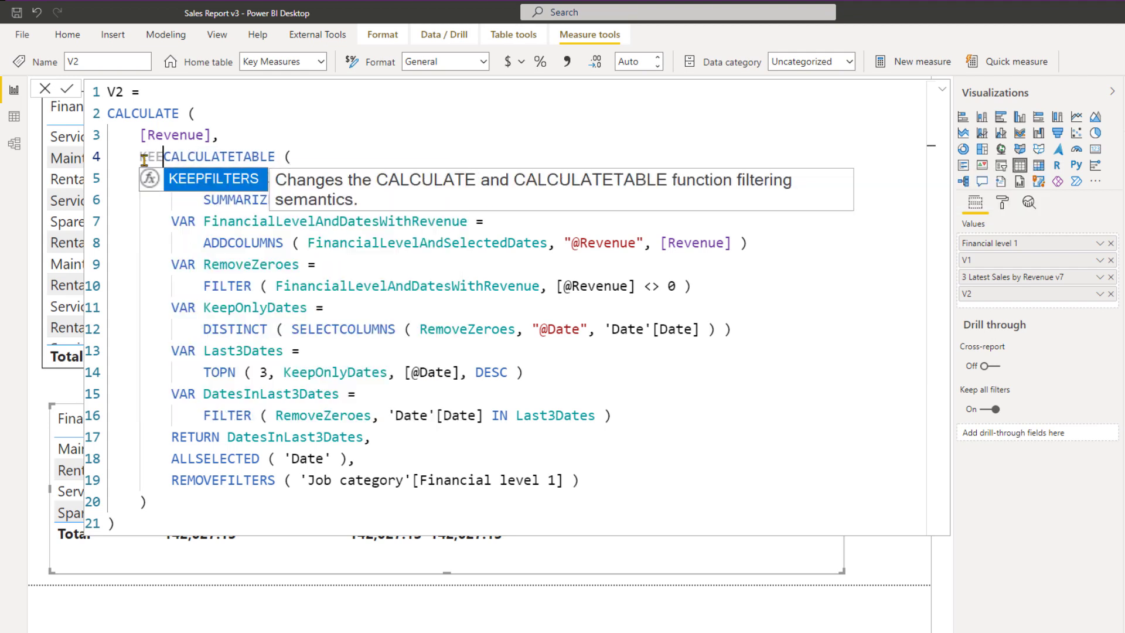
text( ()
key(Return)
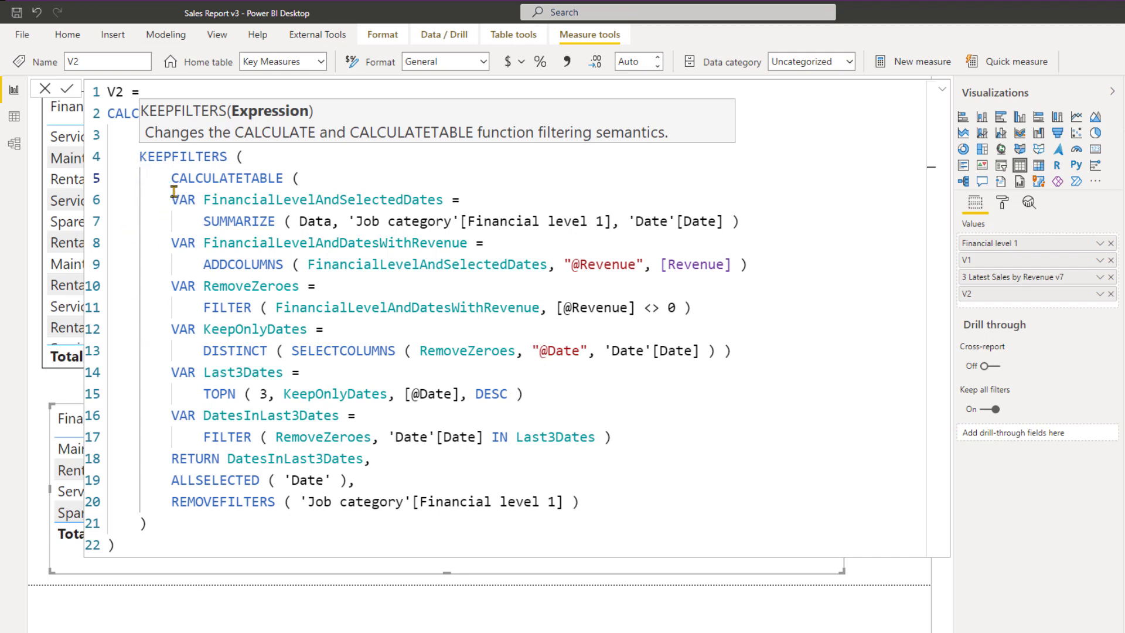
- Indent the CALCULATETABLE contents one level further and close KEEPFILTERS with a parenthesis on a new line
drag(176, 178, 197, 202)
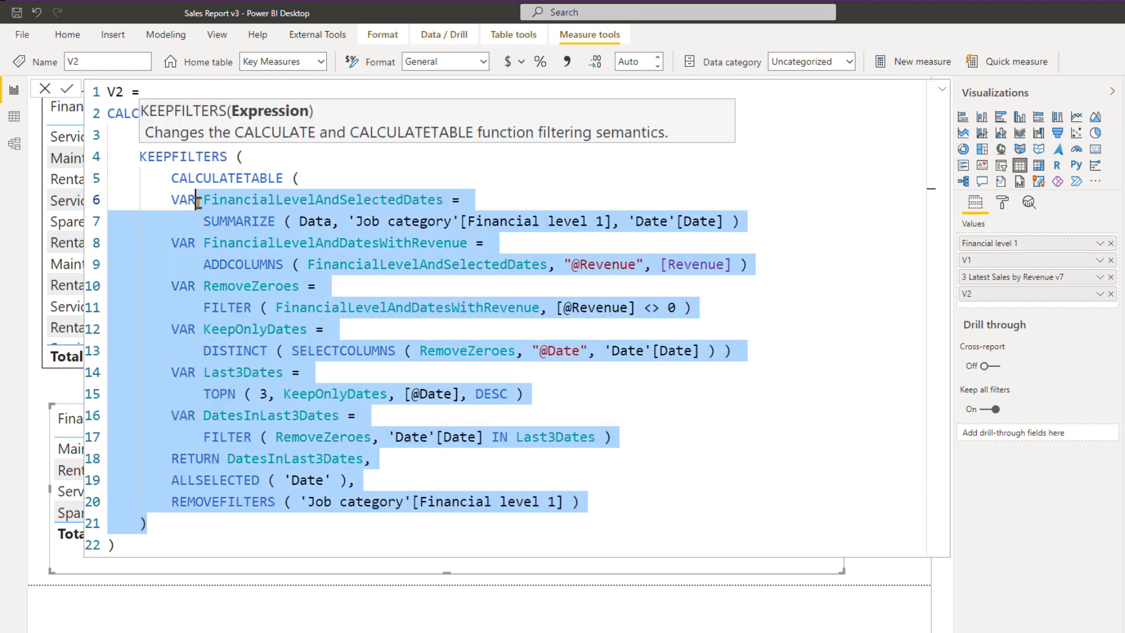
key(Tab)
click(225, 519)
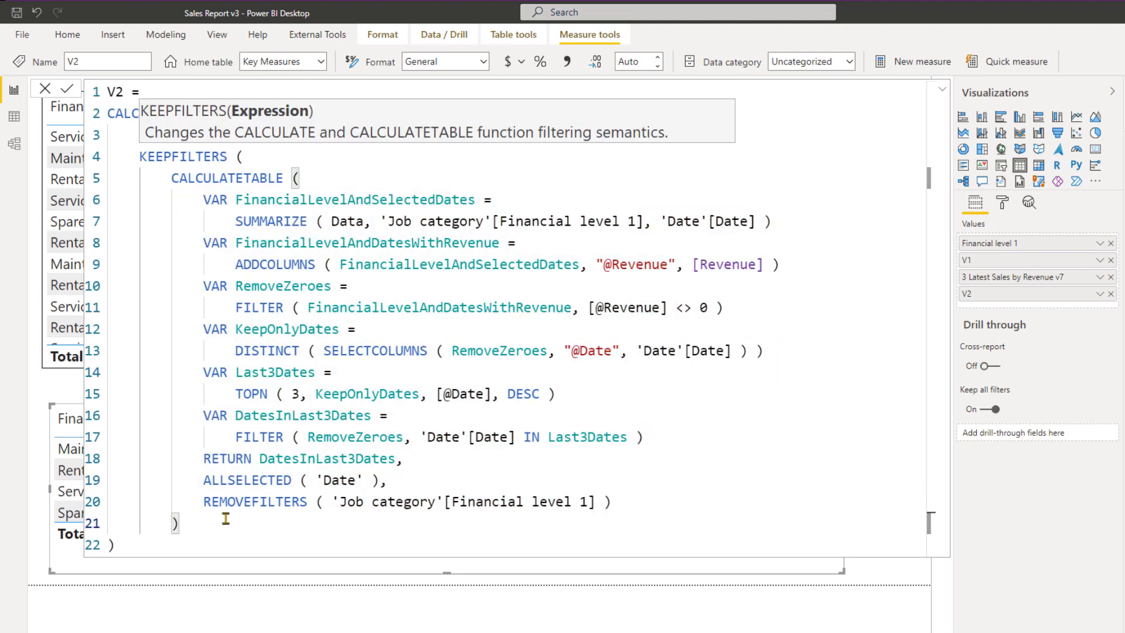
key(Return)
text())
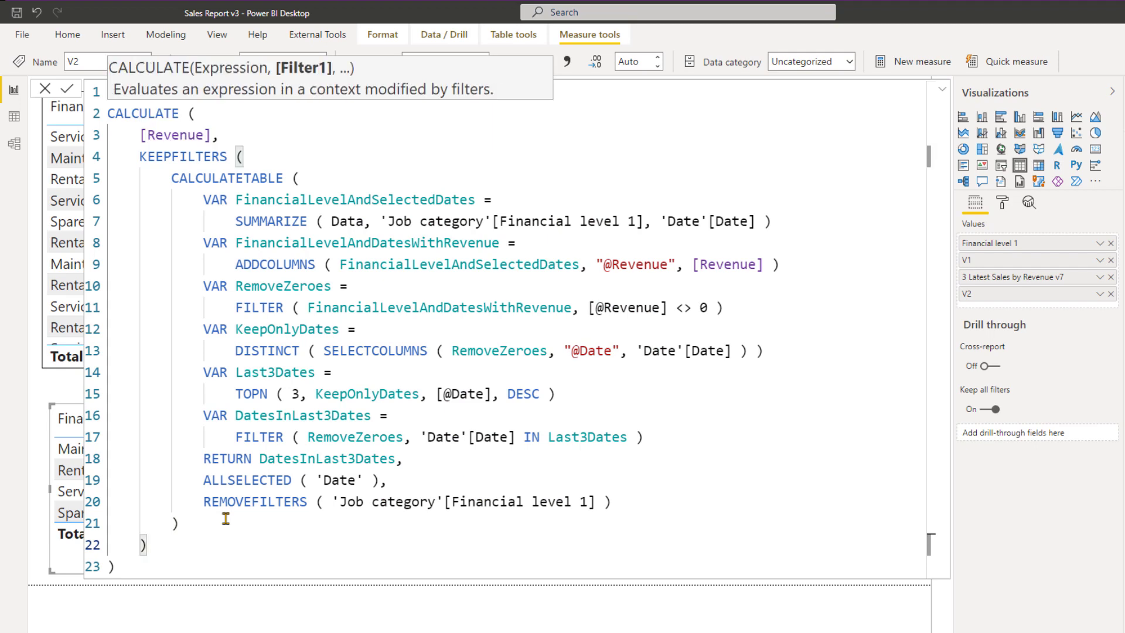
- Submit the KEEPFILTERS version of V2 and remove 3 Latest Sales by Revenue v7 from the Financial level 1 table visual
click(398, 106)
click(68, 90)
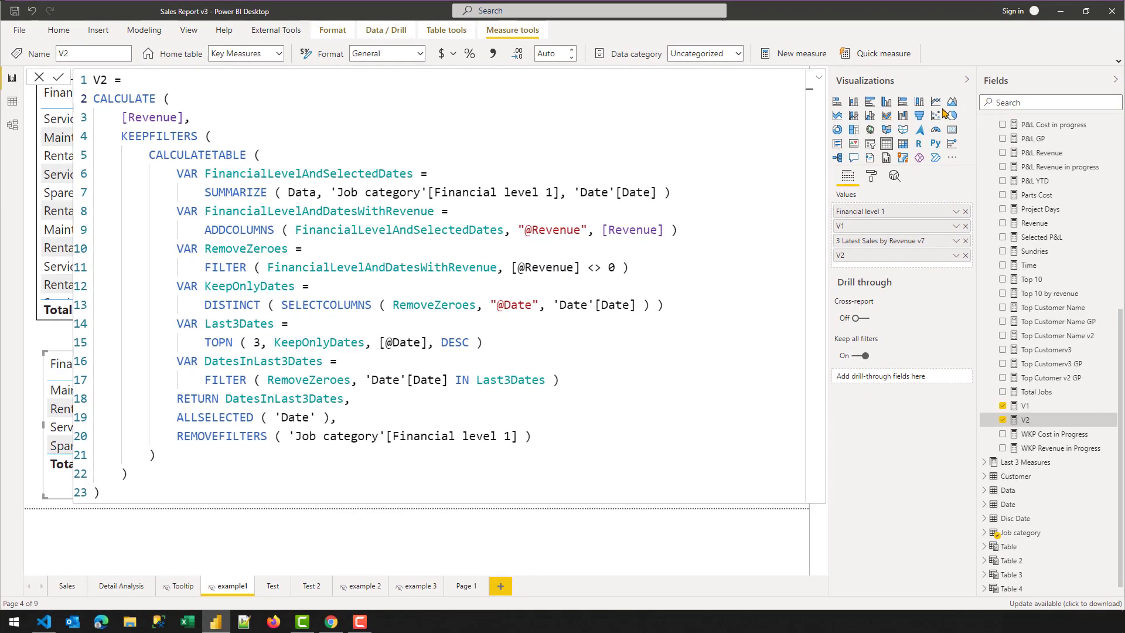
click(819, 79)
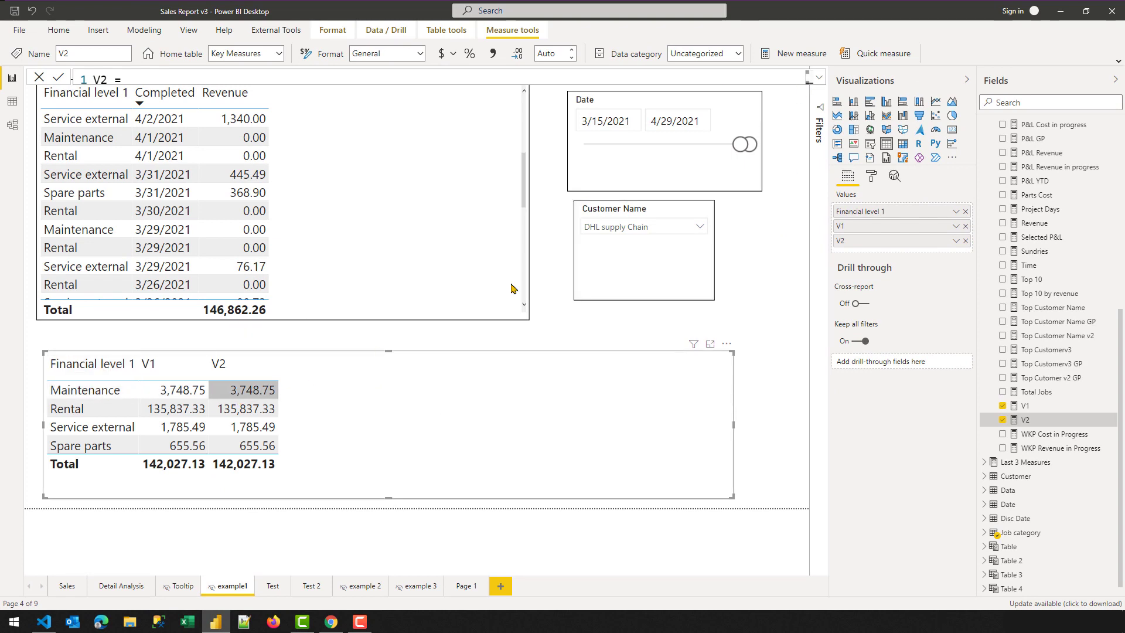
- Review the V2 formula against the V1 and V2 columns in the Financial level 1 table
click(816, 82)
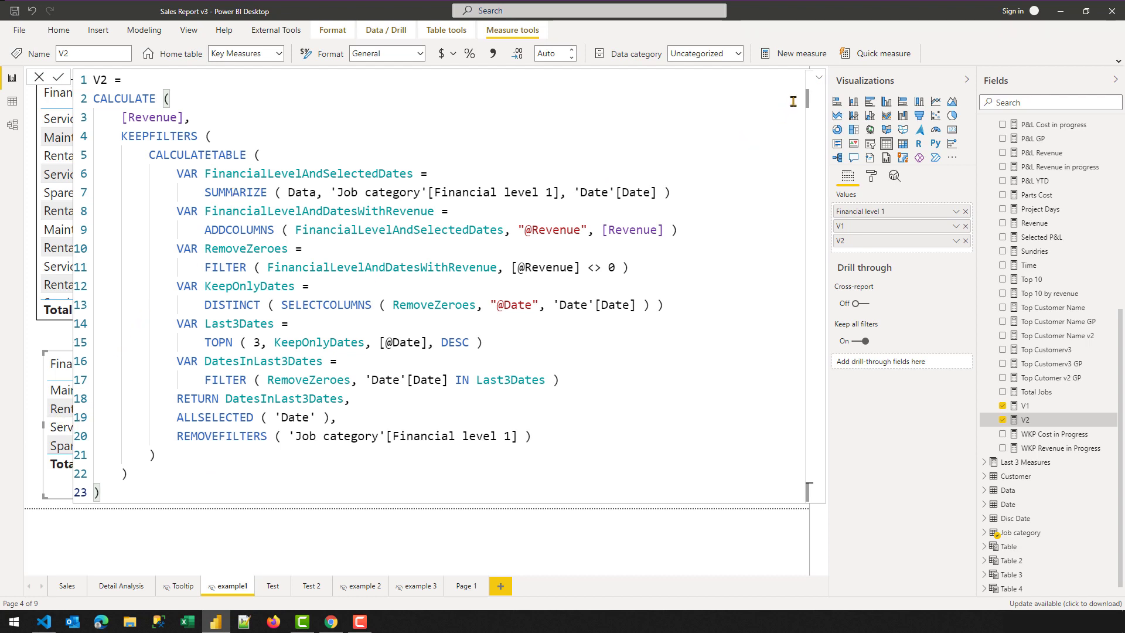
click(817, 83)
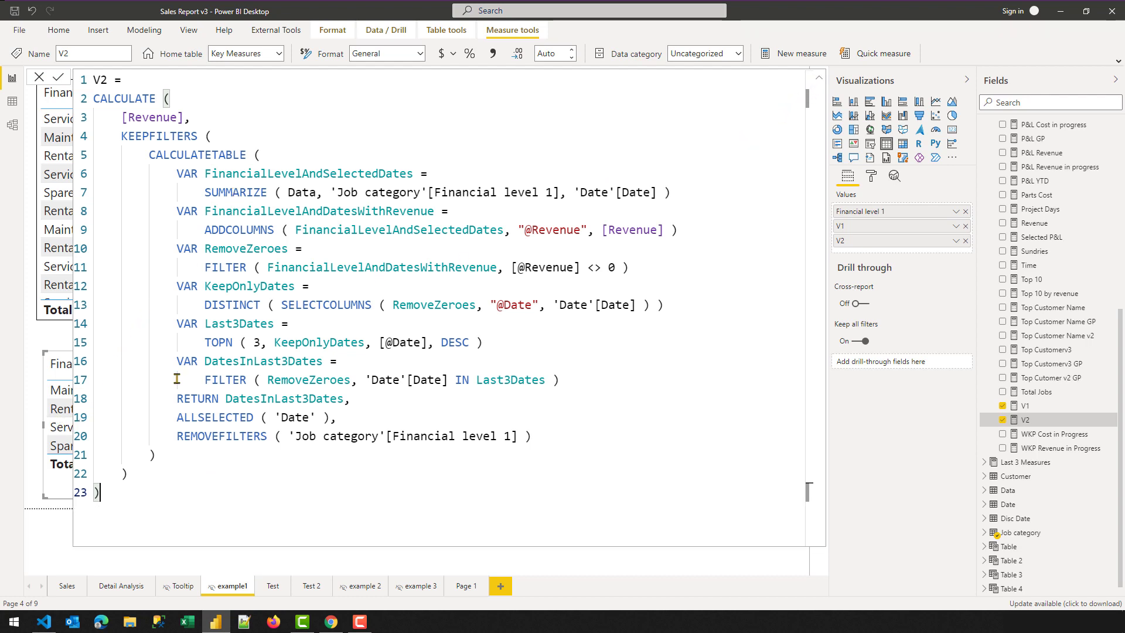
click(823, 77)
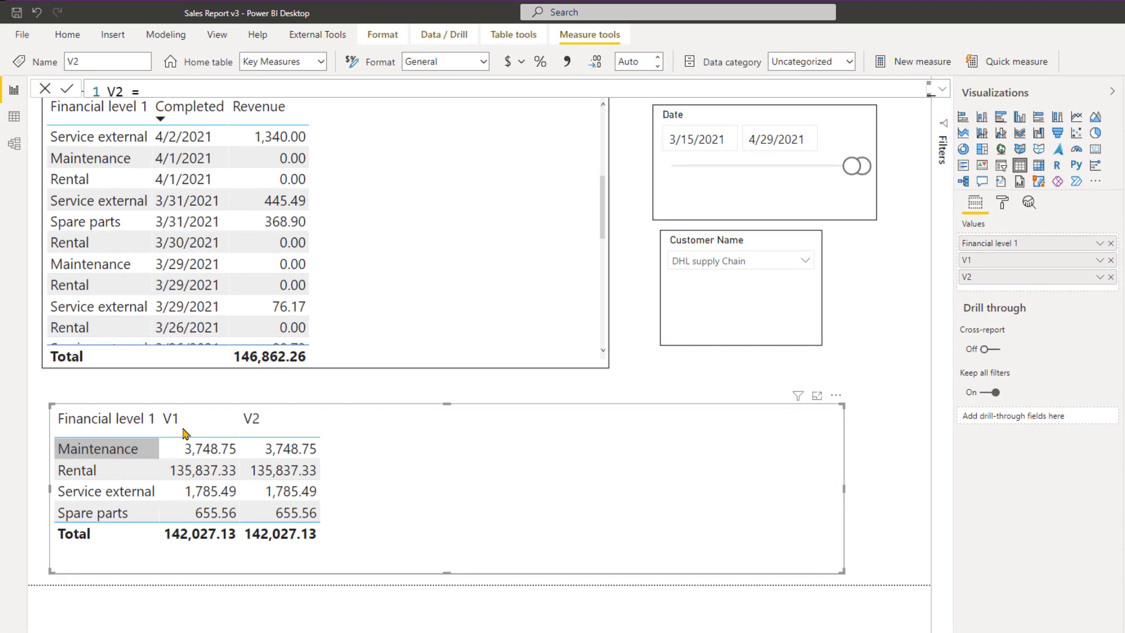
click(941, 88)
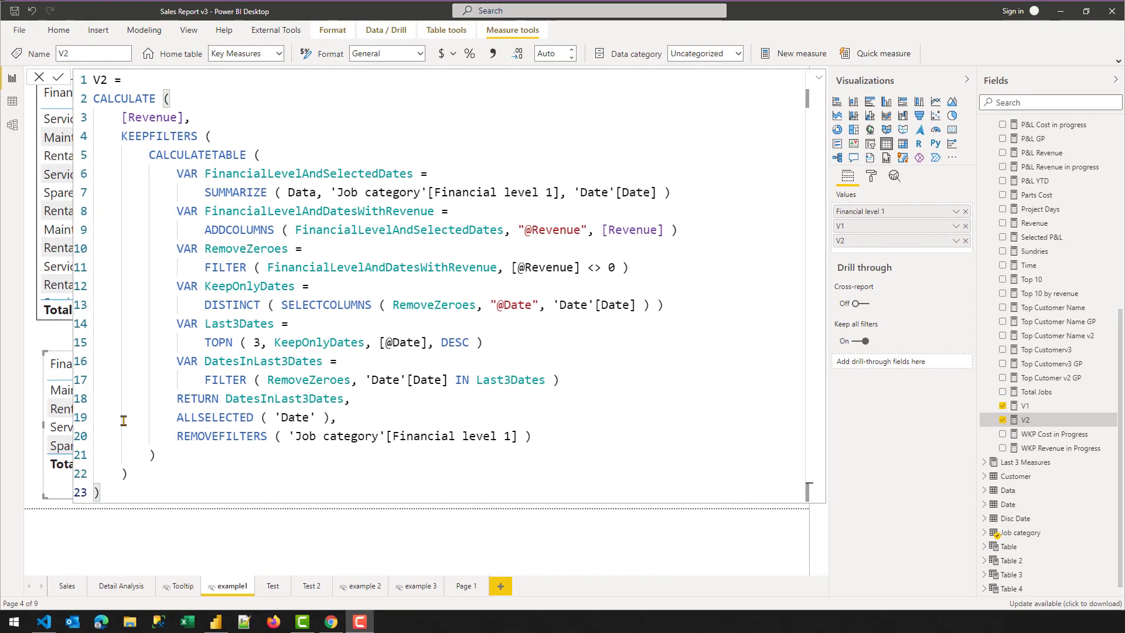
click(818, 79)
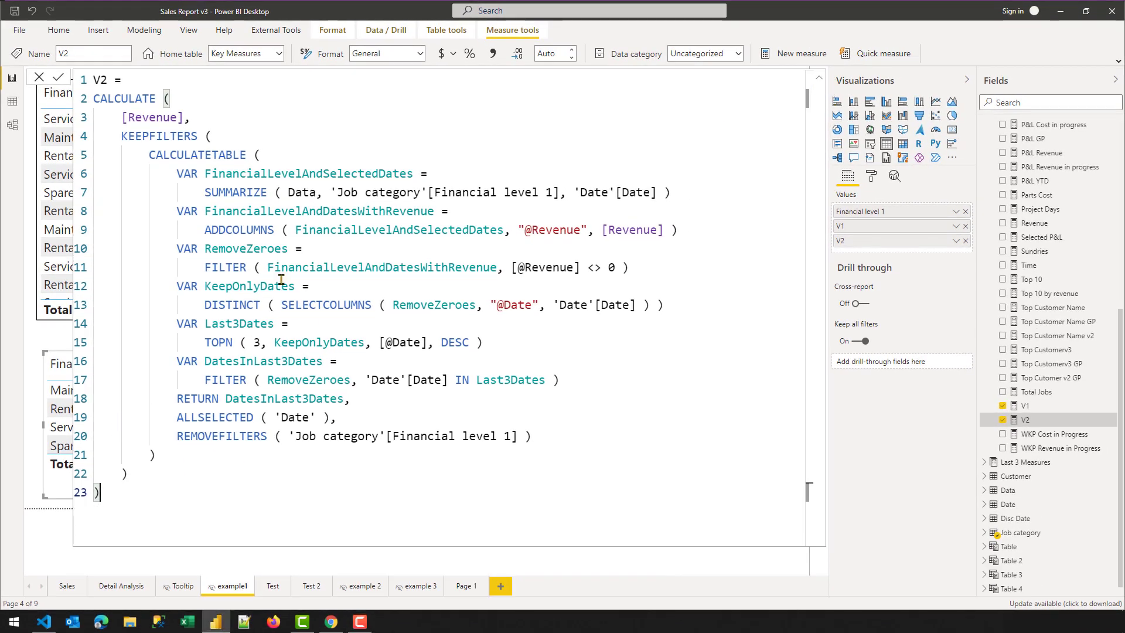
click(819, 78)
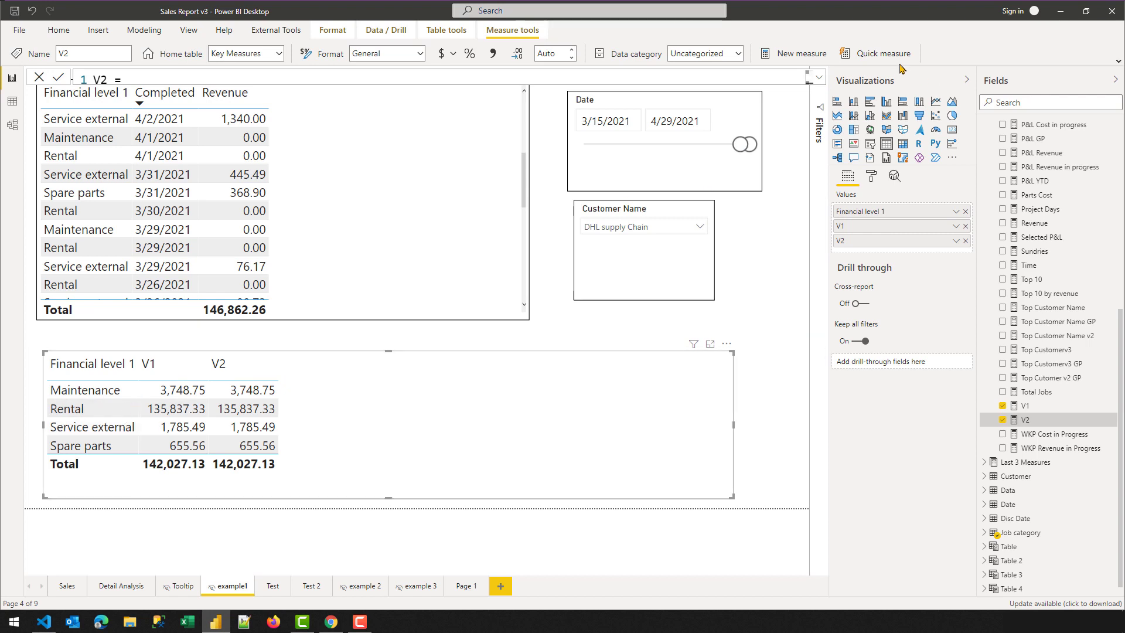
click(818, 78)
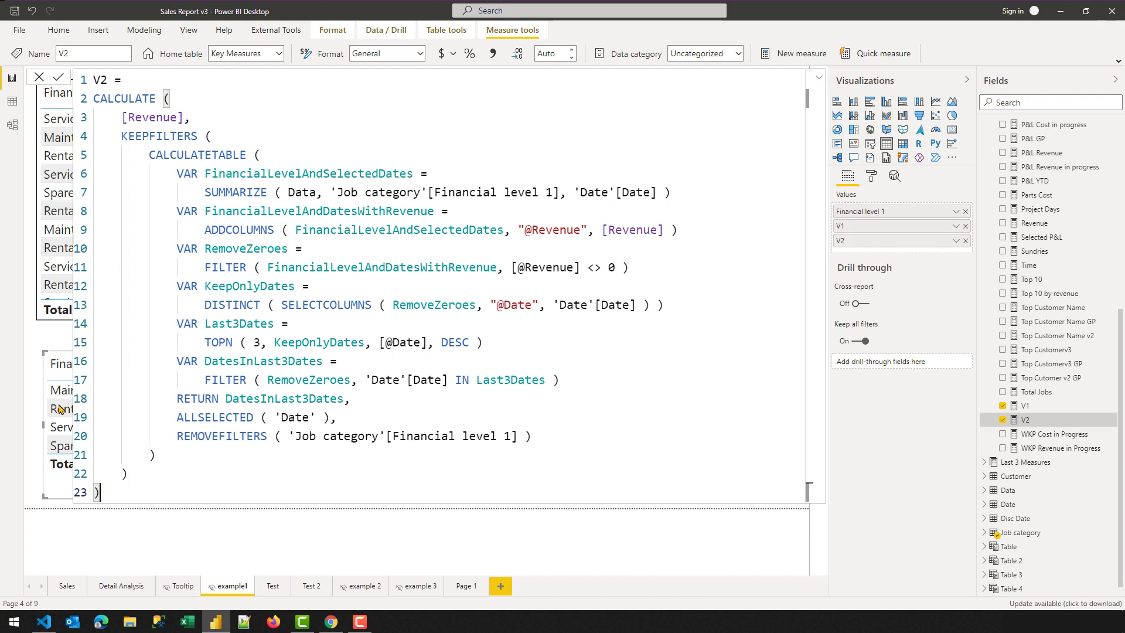
- Examine V2's CALCULATETABLE block and its [Revenue] expression, and return to the table results
drag(153, 154, 182, 449)
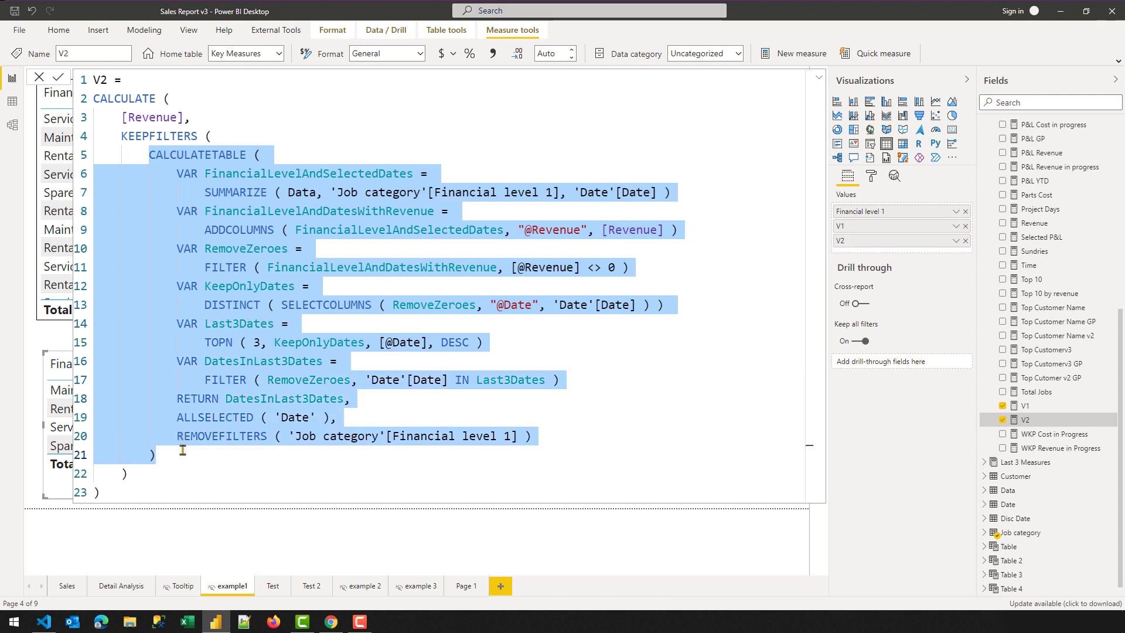
click(379, 211)
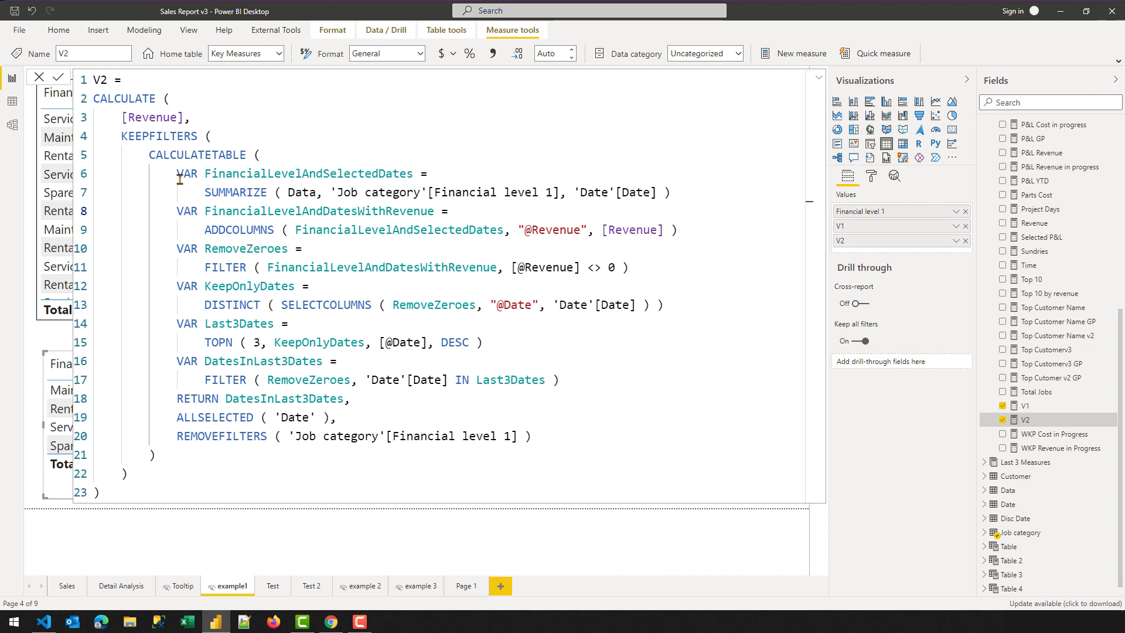
click(122, 117)
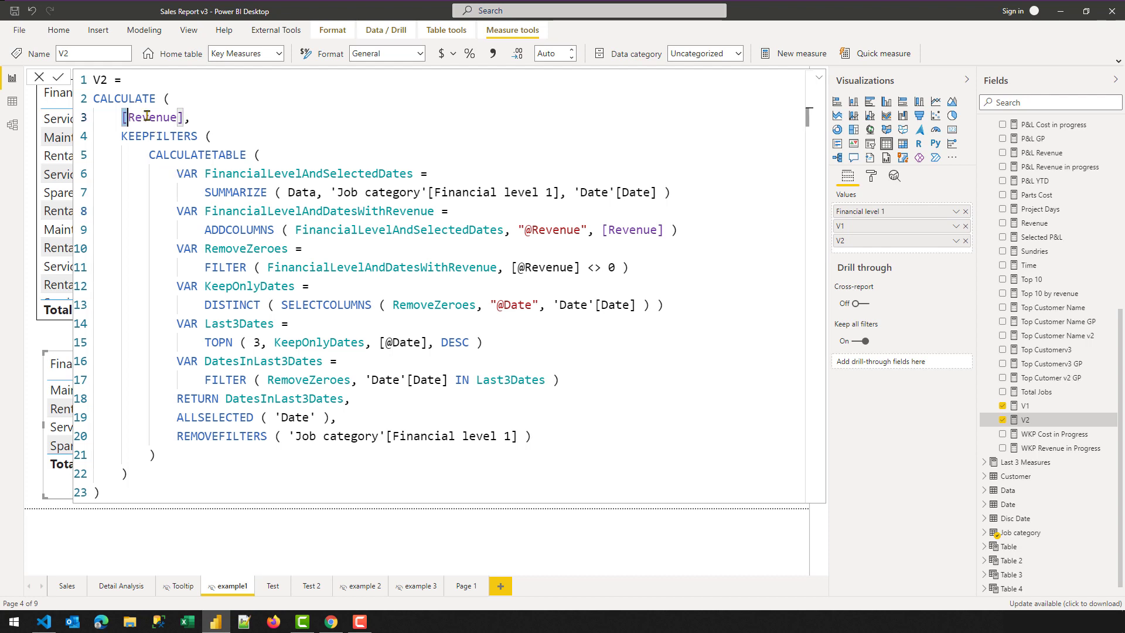
shift+click(180, 117)
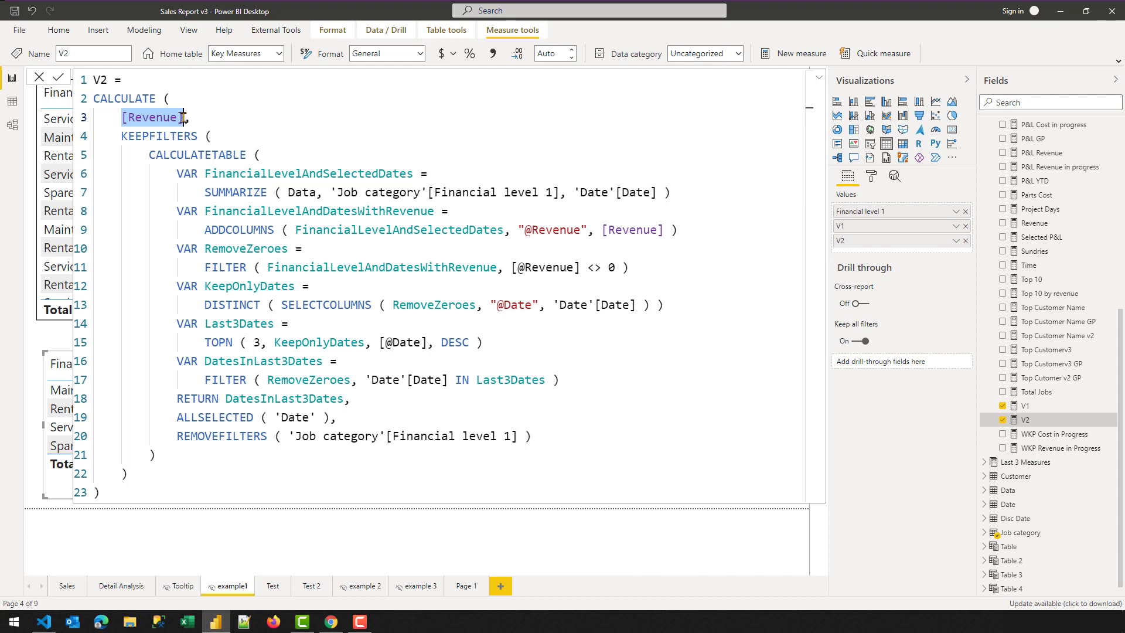
click(819, 81)
click(820, 82)
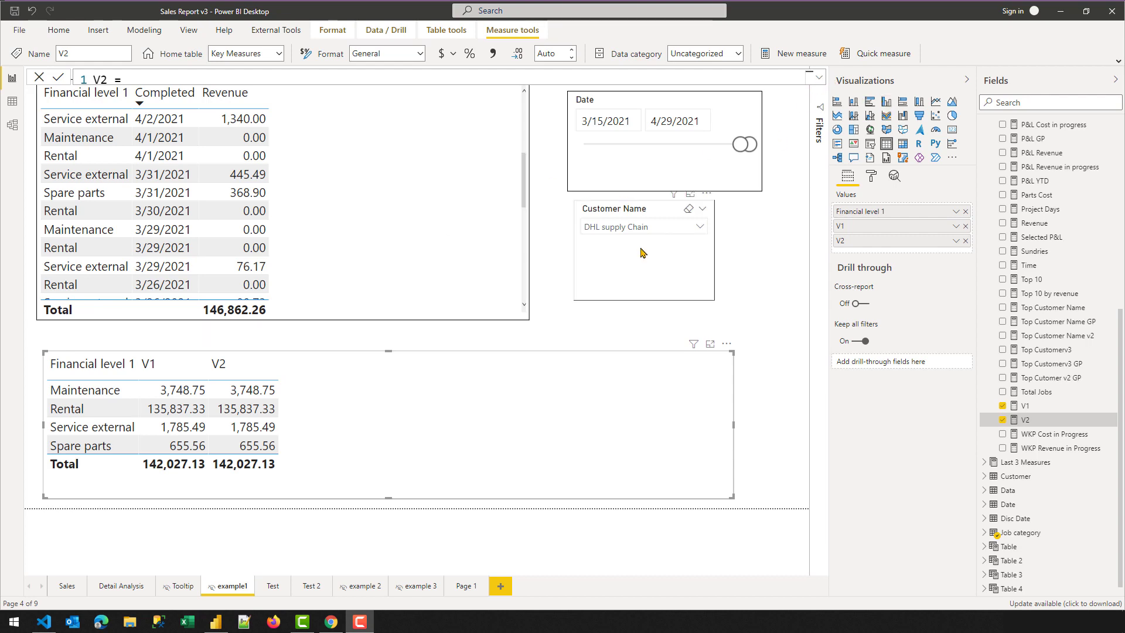
- Create a new measure from a copy of the full V2 formula and name it V3
click(819, 77)
key(ctrl+a)
key(ctrl+c)
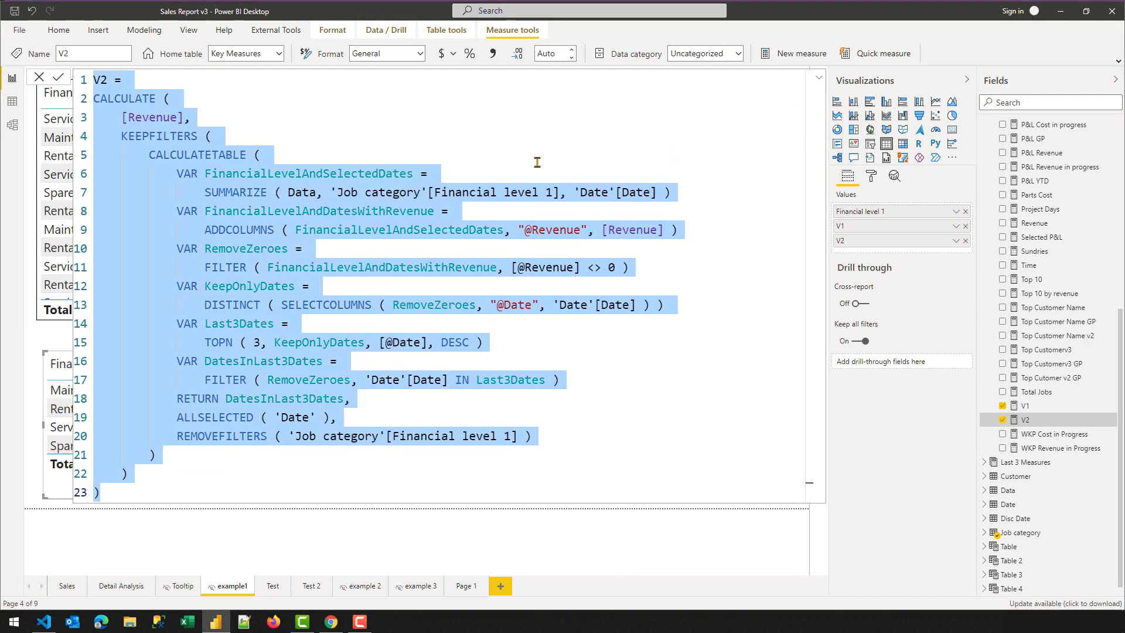
right_click(1064, 422)
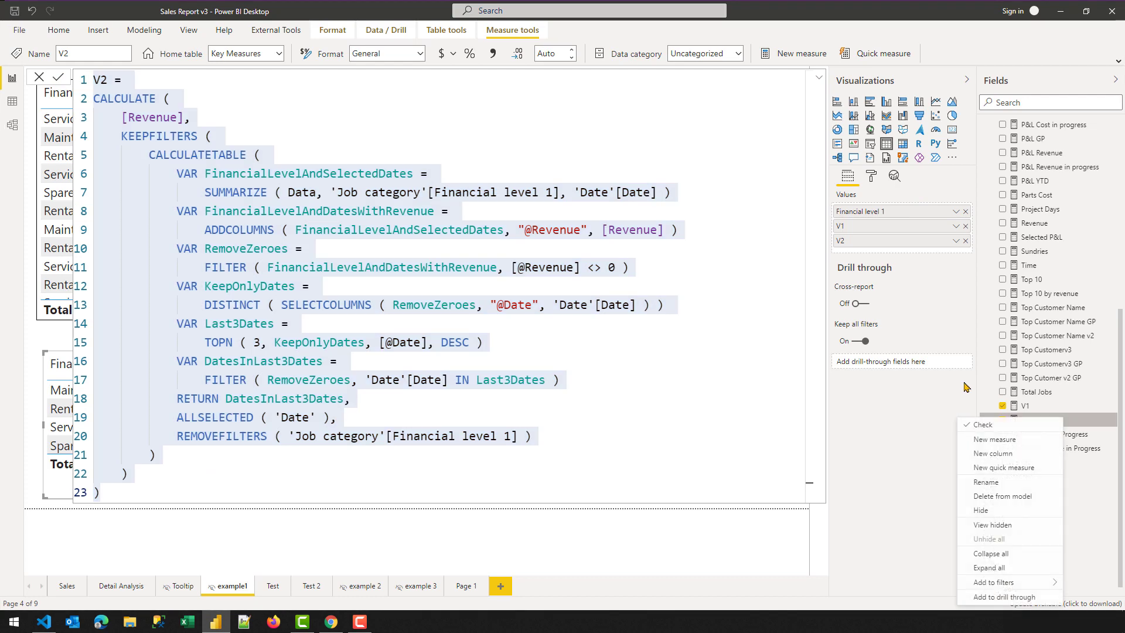
key(Escape)
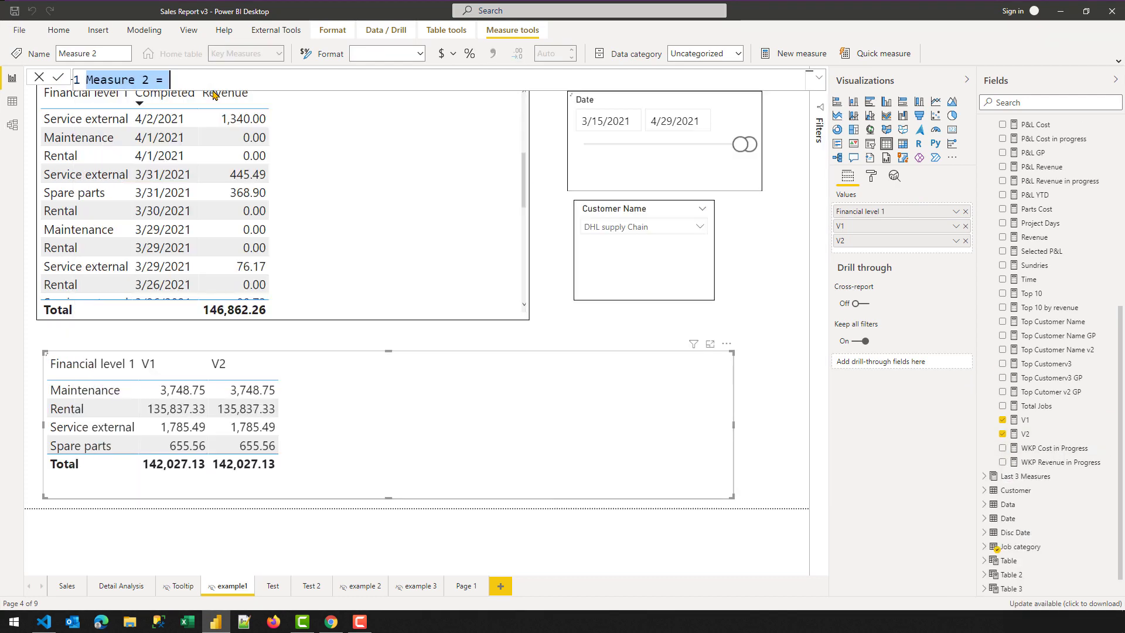
key(ctrl+v)
click(102, 80)
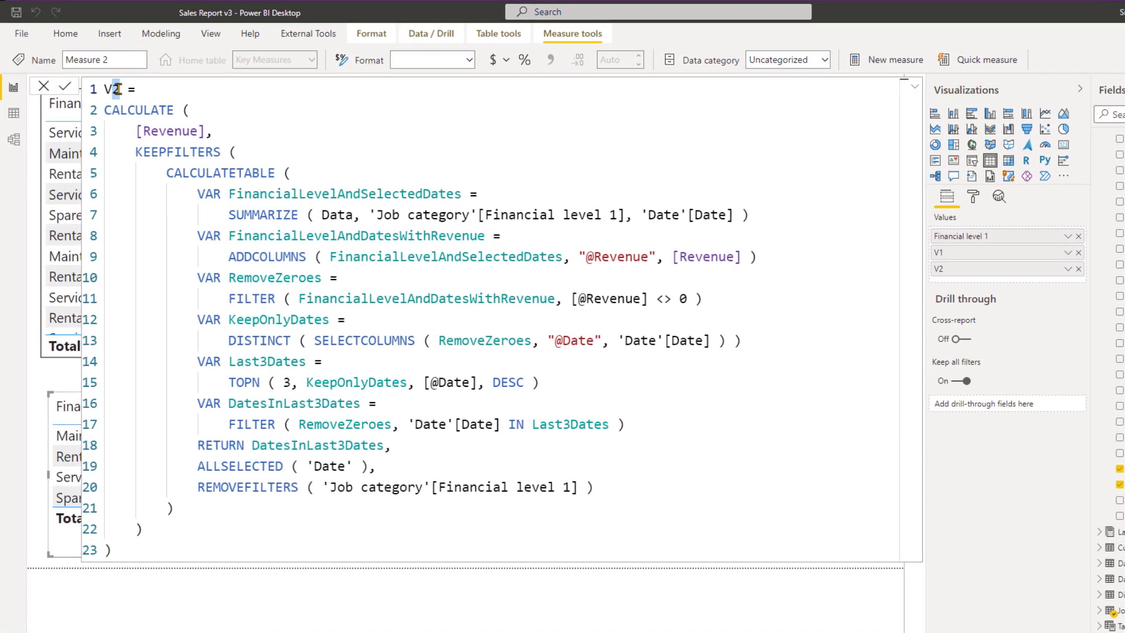
key(Delete)
text(3)
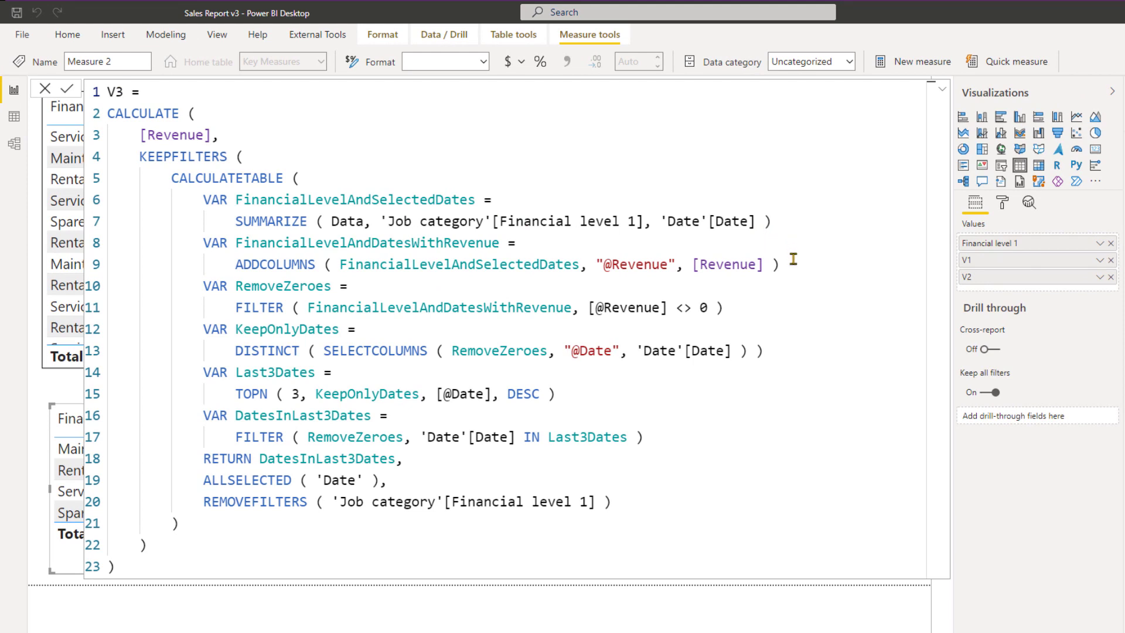
- Delete the FinancialLevelAndDatesWithRevenue variable and its ADDCOLUMNS line from the V3 formula
drag(779, 265, 505, 252)
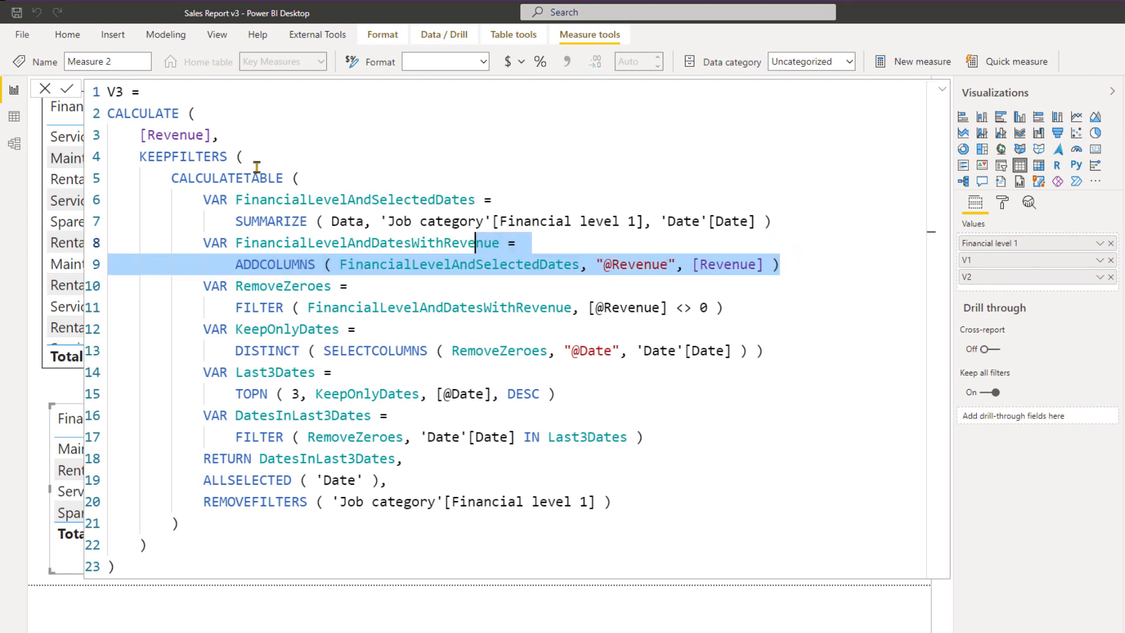
drag(141, 135, 212, 136)
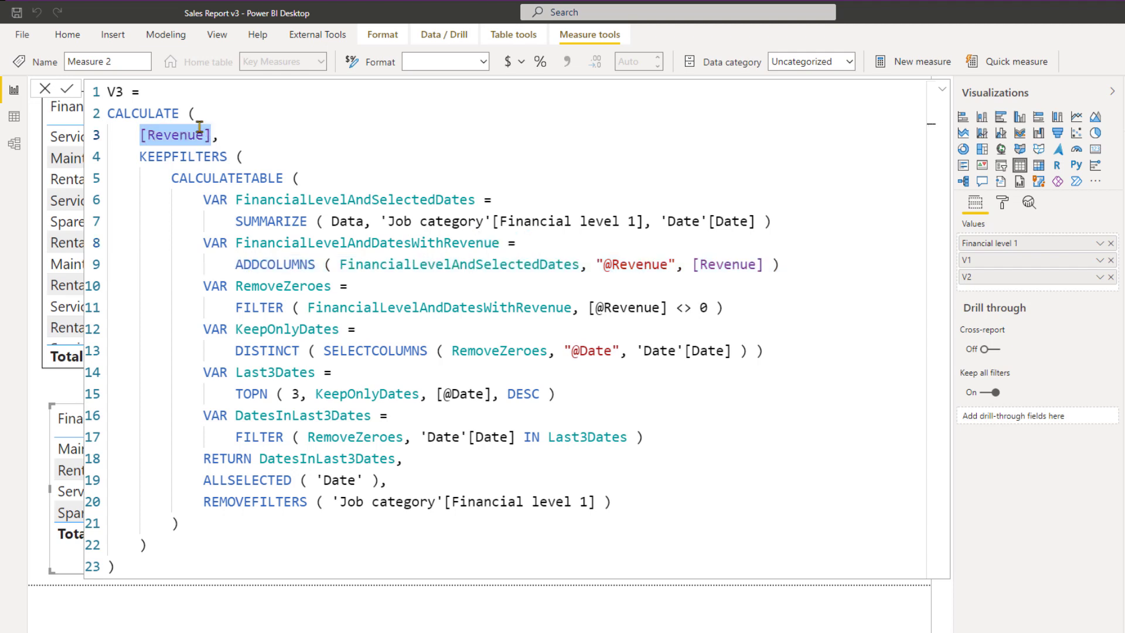
drag(780, 264, 199, 249)
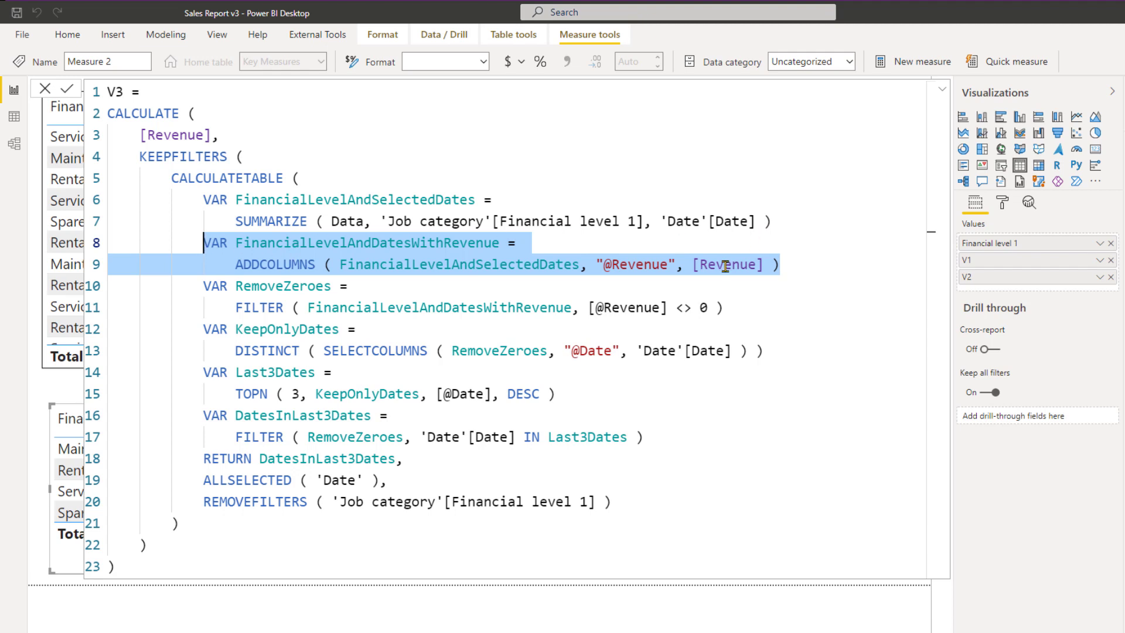
click(142, 135)
shift+click(209, 135)
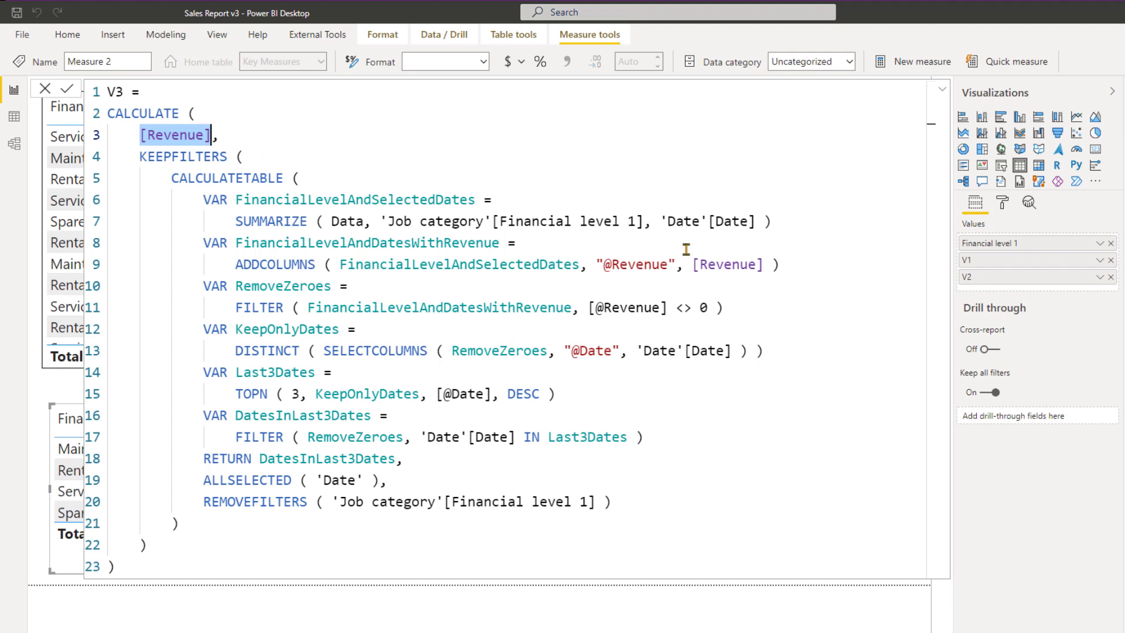
drag(785, 264, 79, 255)
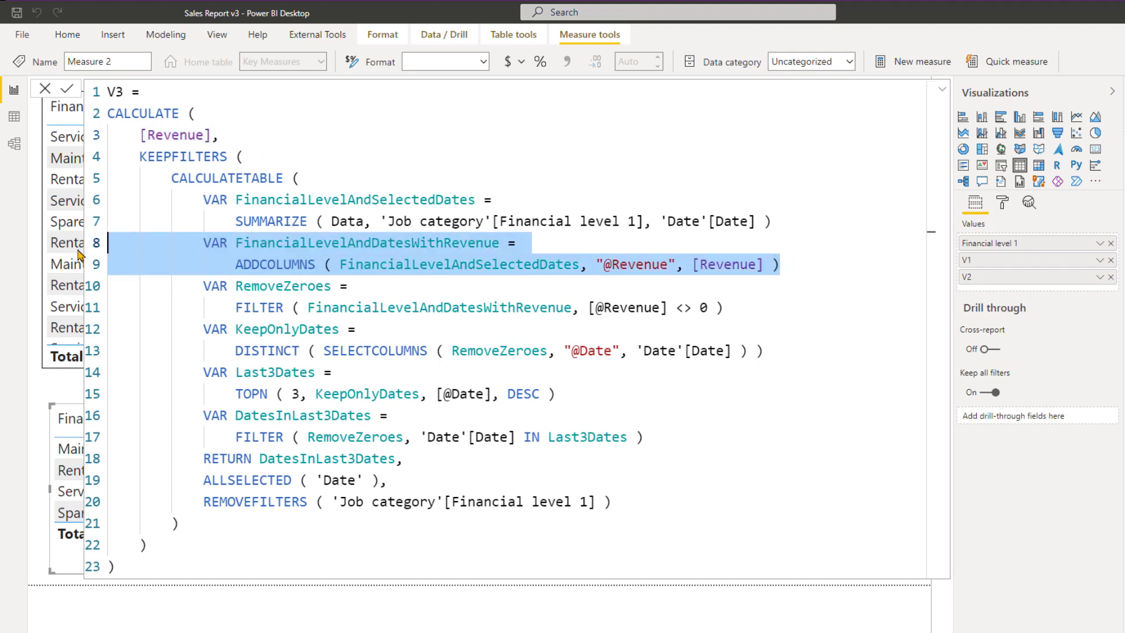
key(Delete)
key(Delete)
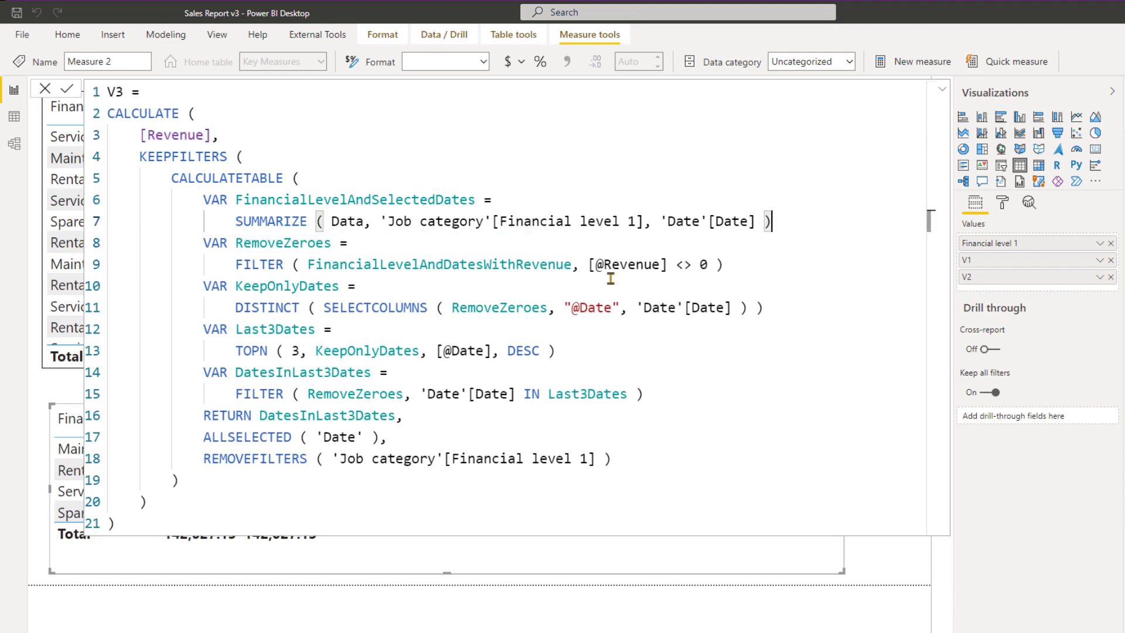
- Change the RemoveZeroes filter in V3 to use FinancialLevelAndSelectedDates as its table and [Revenue] <> 0 as its condition
click(586, 262)
drag(586, 261, 669, 262)
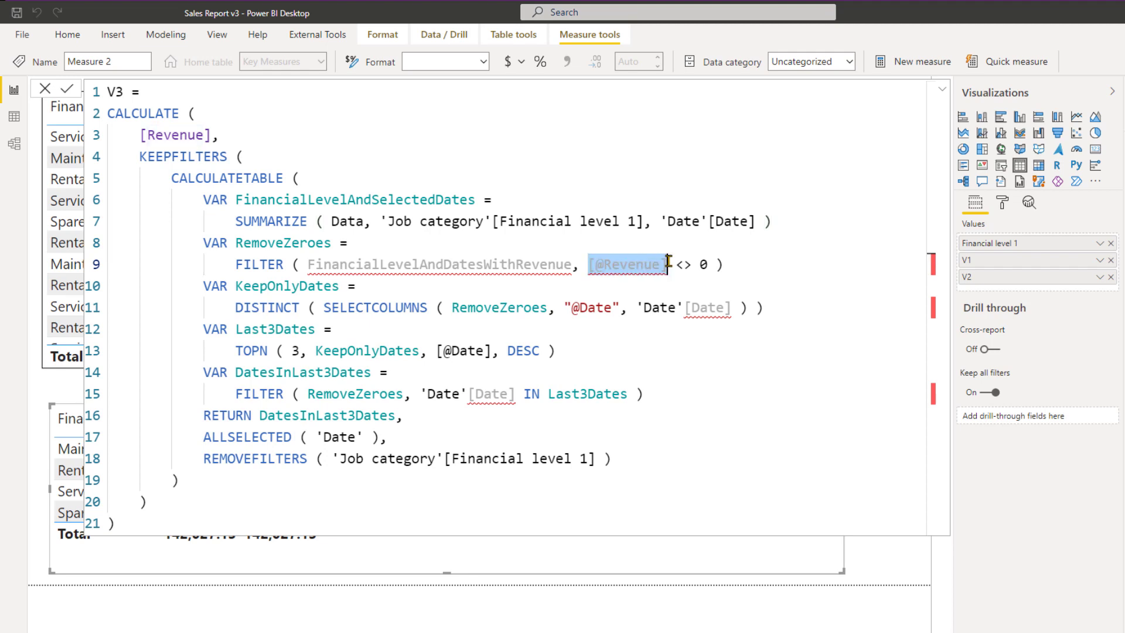
text([RE)
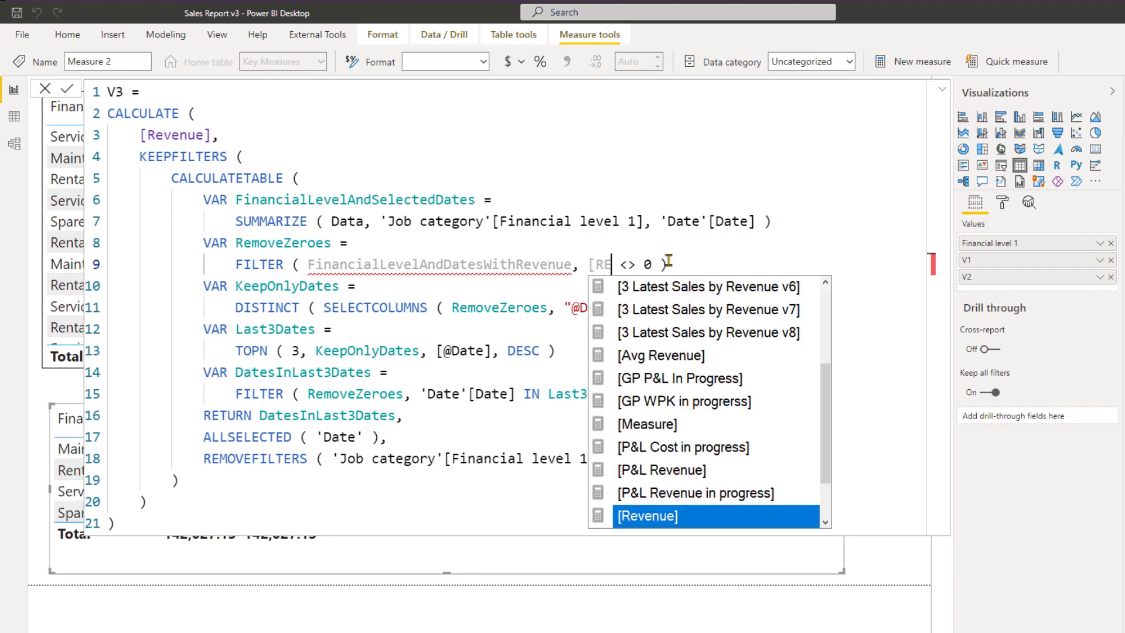
key(Tab)
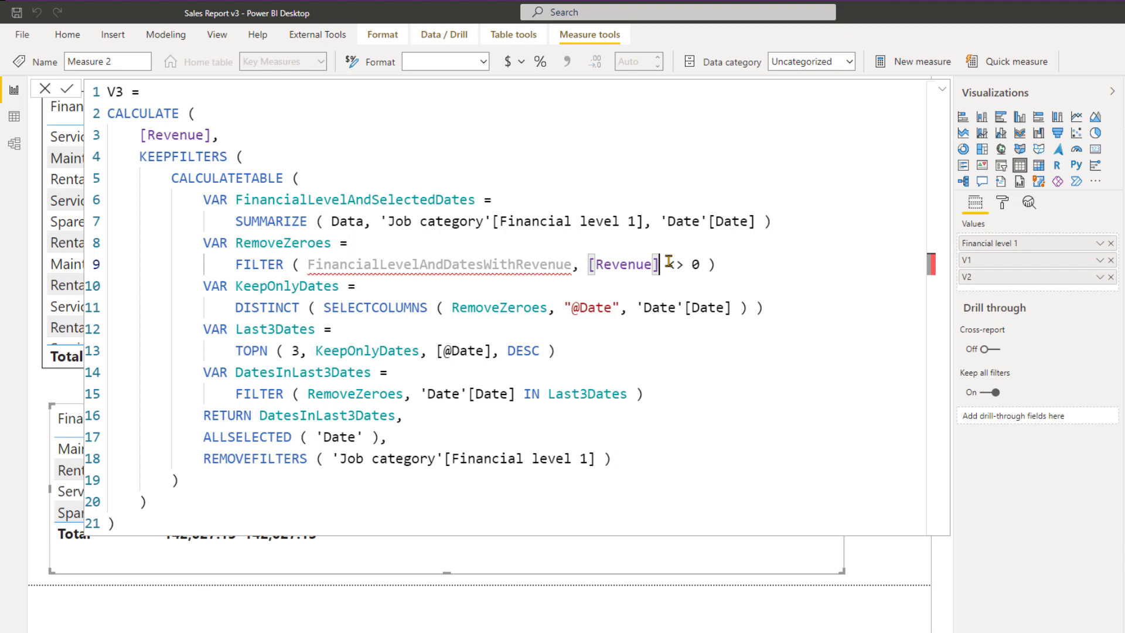
double_click(282, 199)
key(ctrl+c)
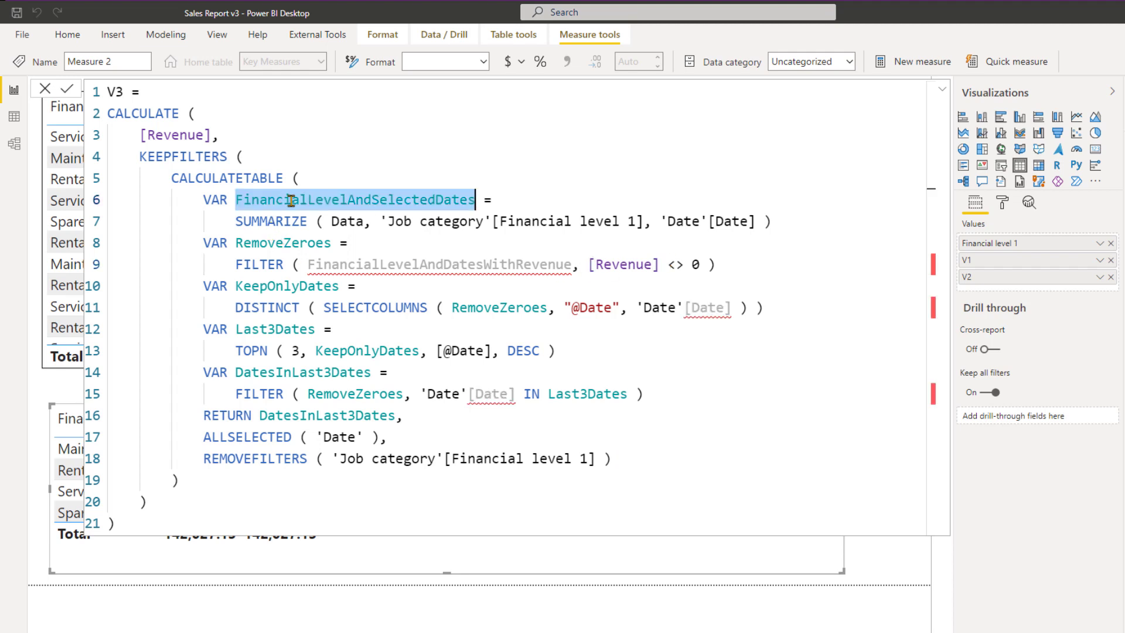
double_click(377, 264)
key(ctrl+v)
click(530, 222)
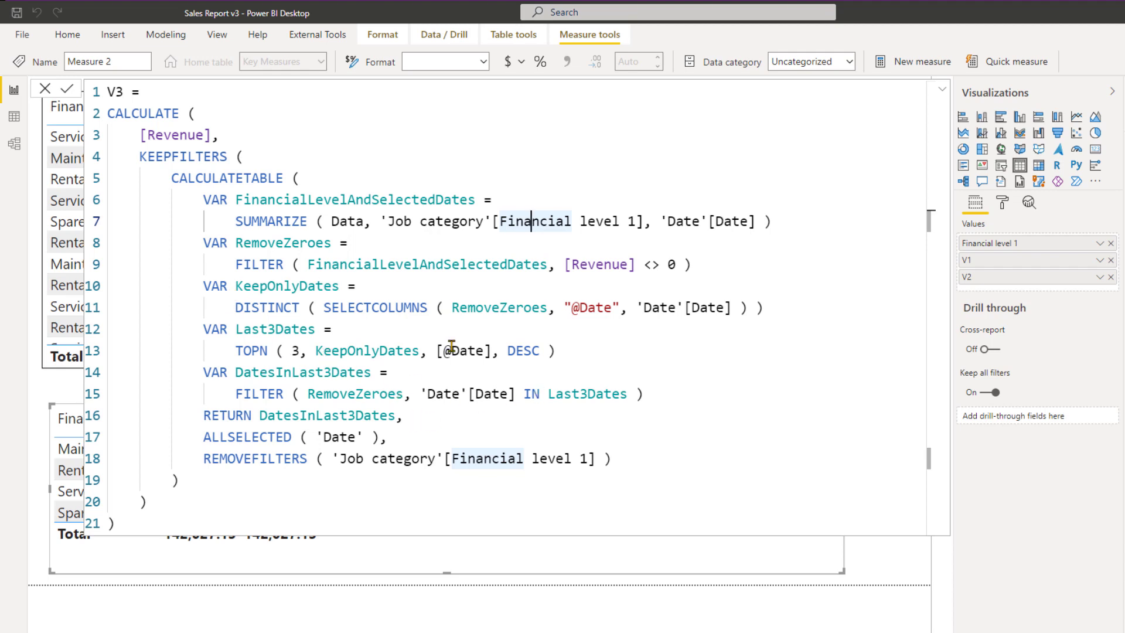
click(536, 410)
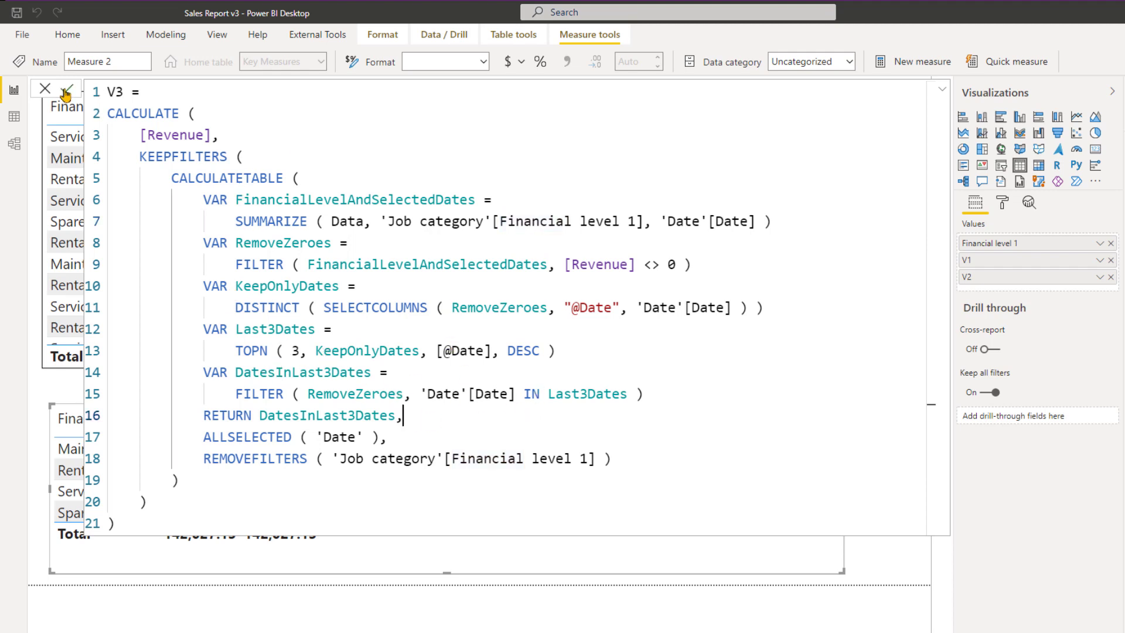
- Submit the V3 formula and add V3 to the Financial level 1 table beside V1 and V2
key(Return)
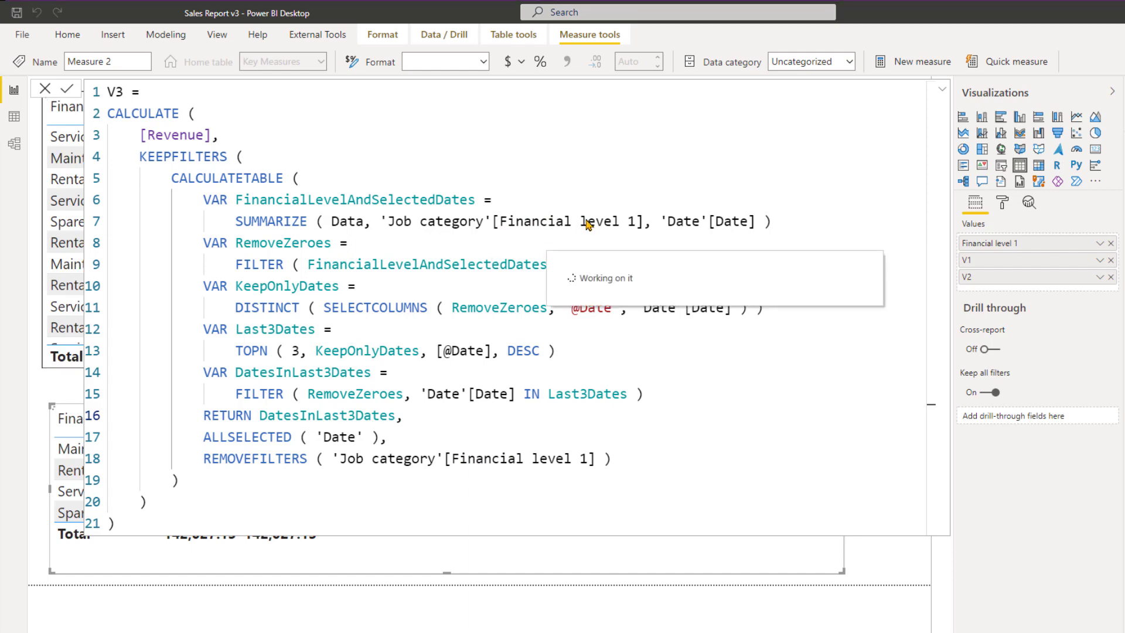
click(942, 90)
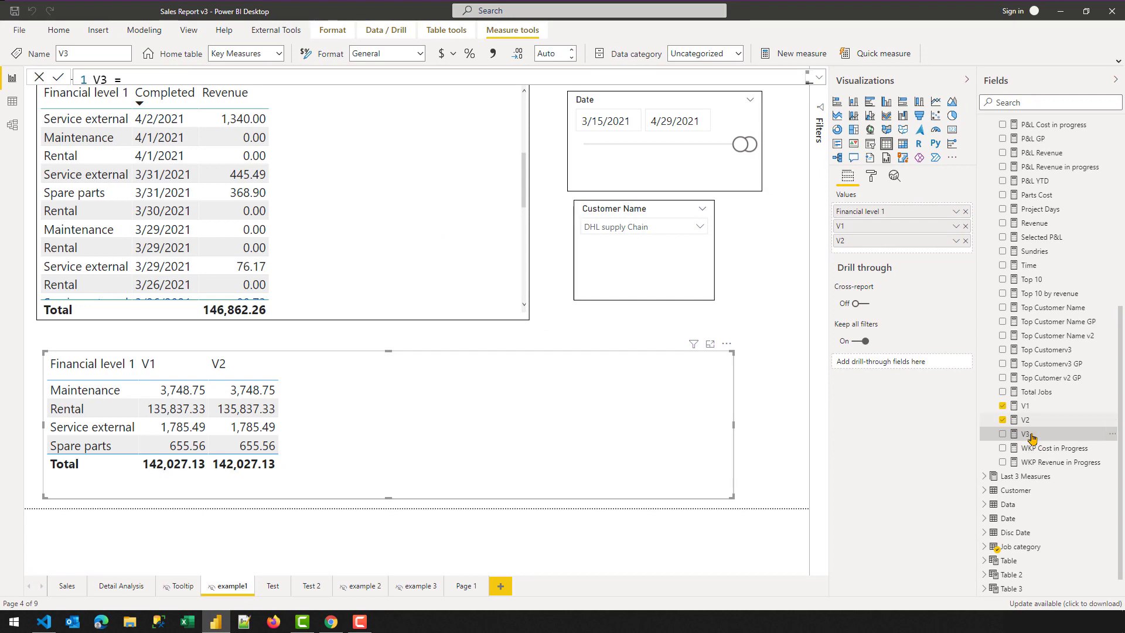
drag(1025, 434, 494, 410)
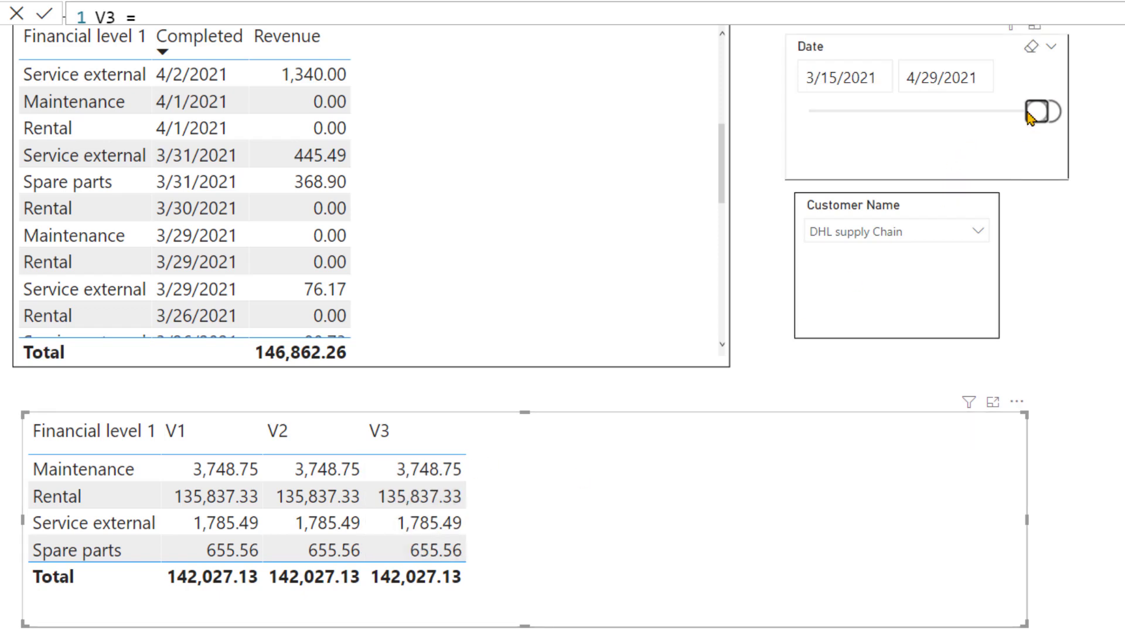
- Set the start of the Date slicer range to 1/15/2021
mouse_move(1029, 115)
mouse_down()
mouse_move(982, 117)
mouse_move(1021, 115)
mouse_up()
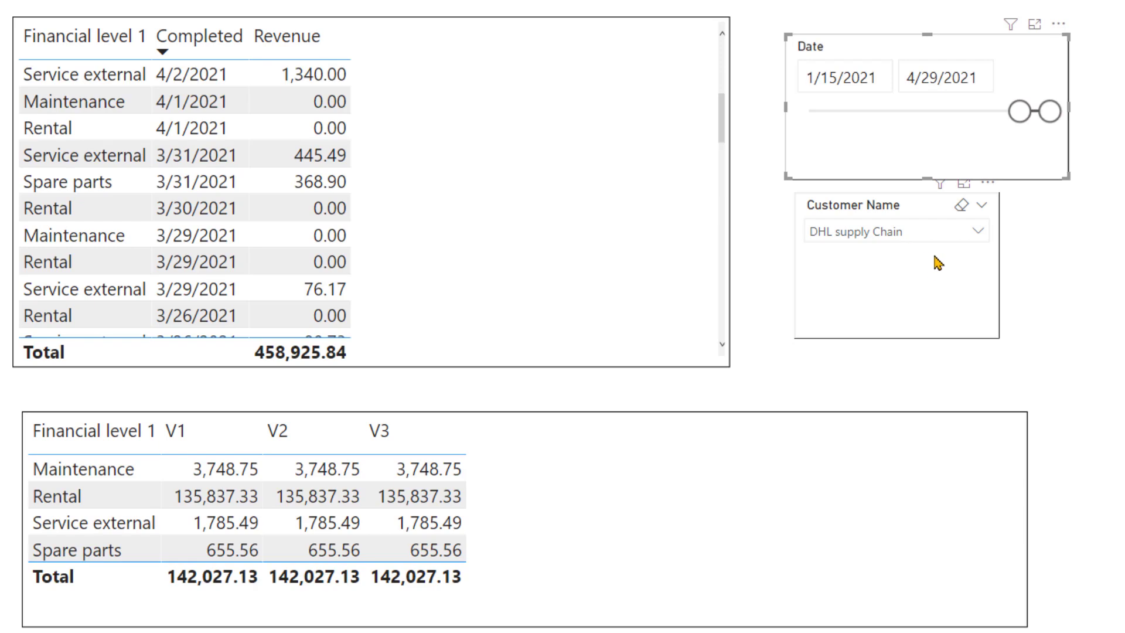
- Filter the report by individual customers in the Customer Name slicer, trying A B A C Logistics Ltd and A N Richards Ltd
click(974, 234)
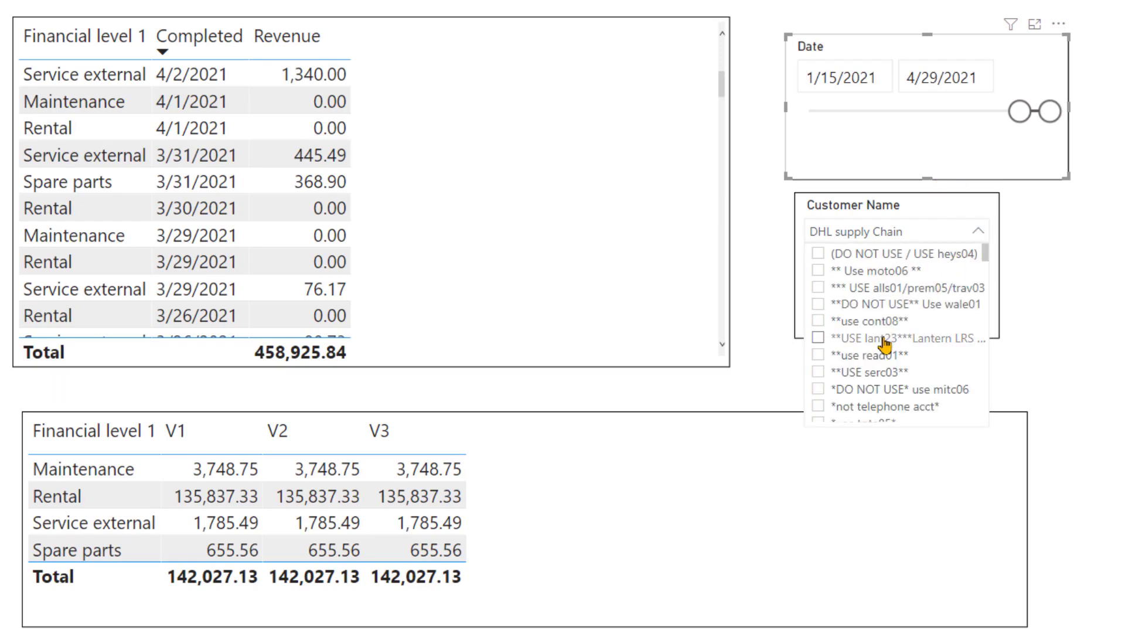
scroll(884, 346, down, 8)
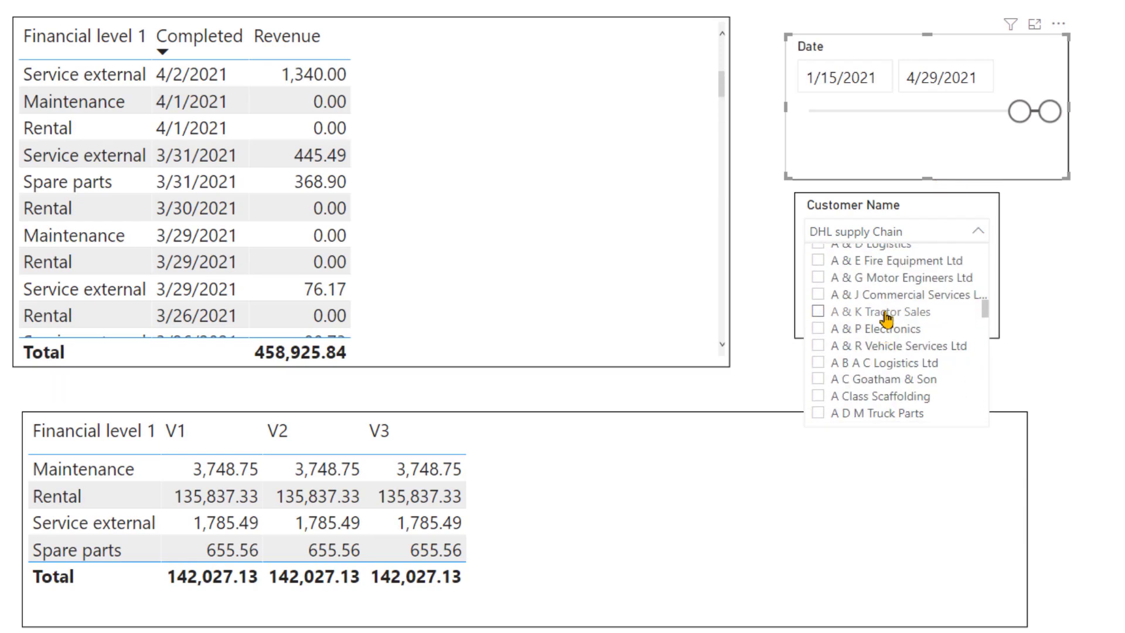
click(885, 313)
click(887, 363)
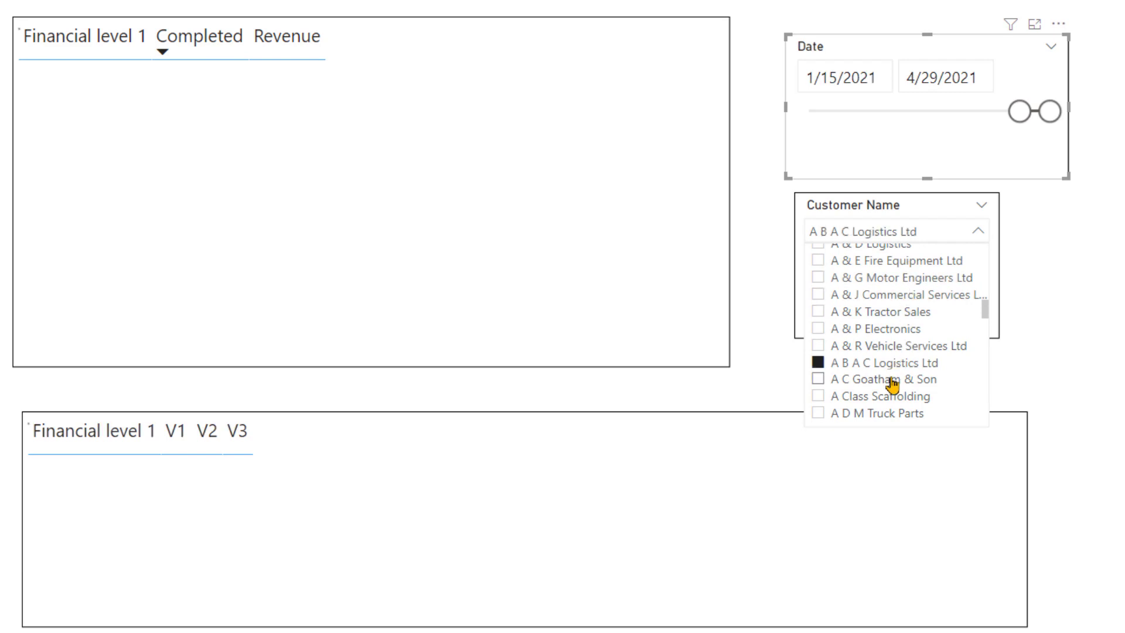
scroll(890, 386, down, 5)
click(889, 367)
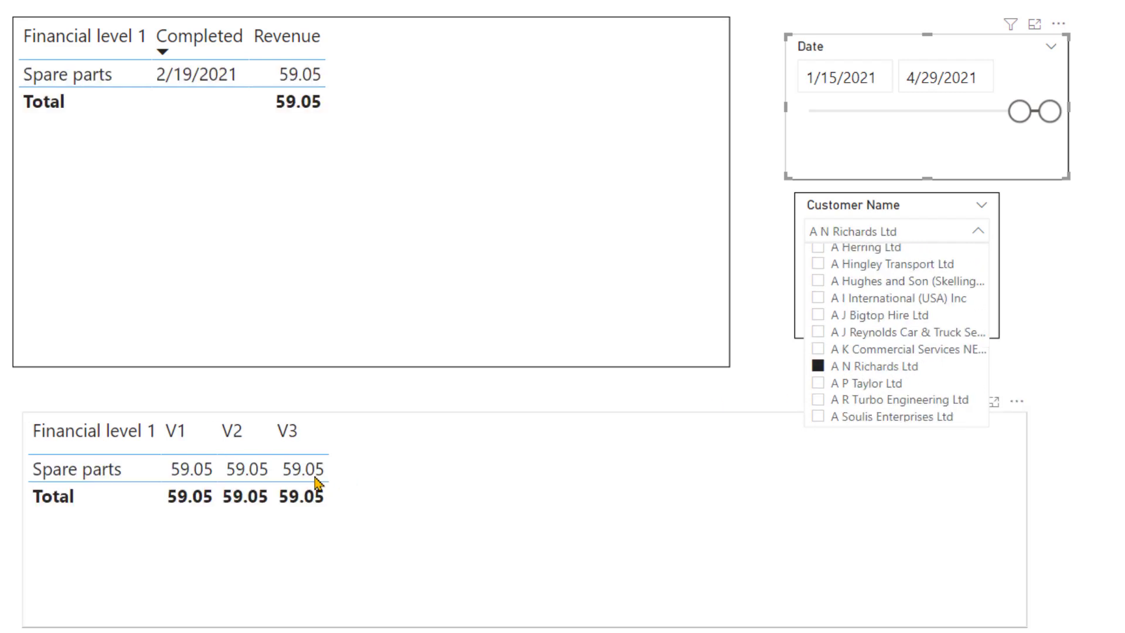
- Try further single customers in the Customer Name slicer, including A.D.D. Express Ltd, A.J.Couplings Ltd and ABP Ellesmere
scroll(894, 363, down, 4)
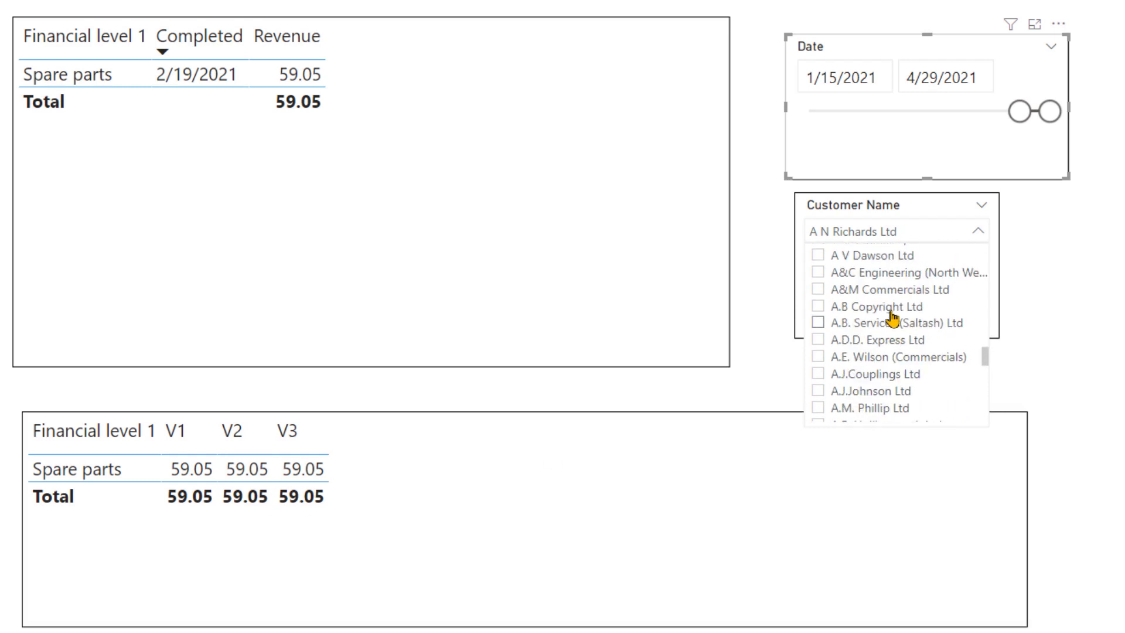
click(890, 311)
click(883, 341)
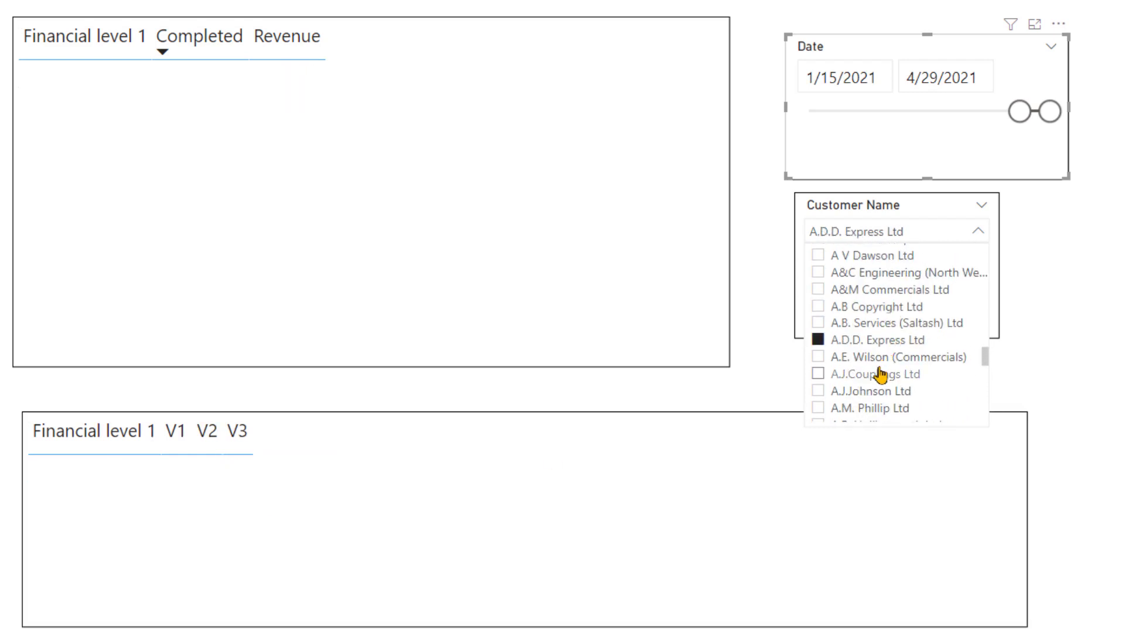
click(880, 374)
scroll(873, 364, down, 4)
click(864, 351)
scroll(866, 378, down, 3)
click(865, 371)
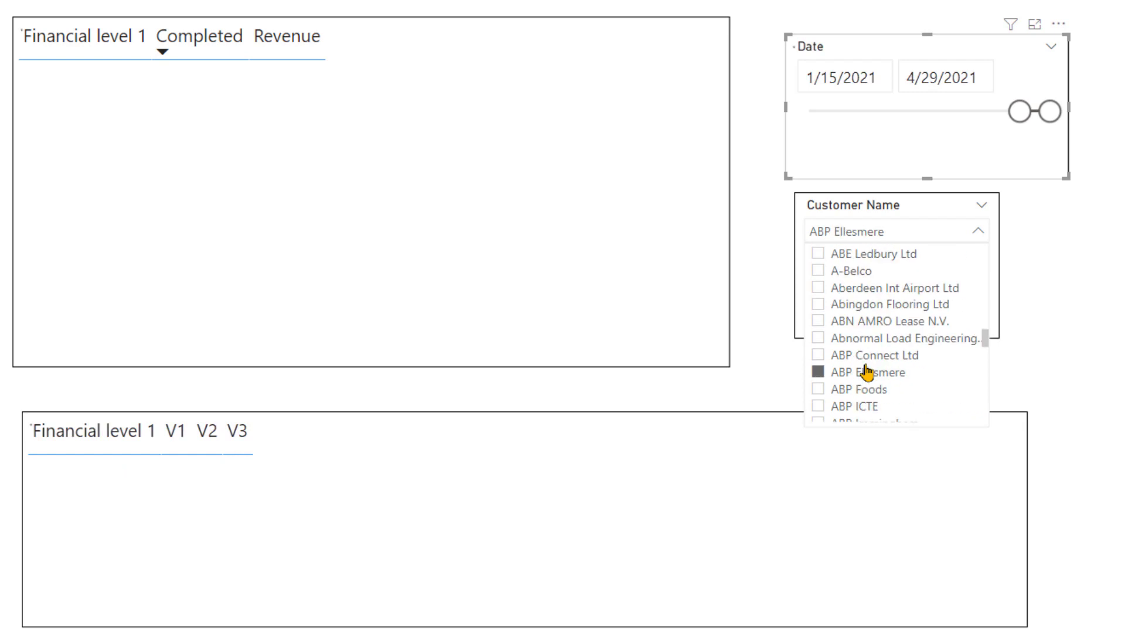
- Try a multiple selection of Aldi customers in the Customer Name slicer and clear it
scroll(867, 372, down, 10)
click(873, 372)
scroll(876, 372, down, 8)
ctrl+click(819, 348)
ctrl+click(819, 330)
ctrl+click(819, 314)
ctrl+click(820, 297)
click(820, 399)
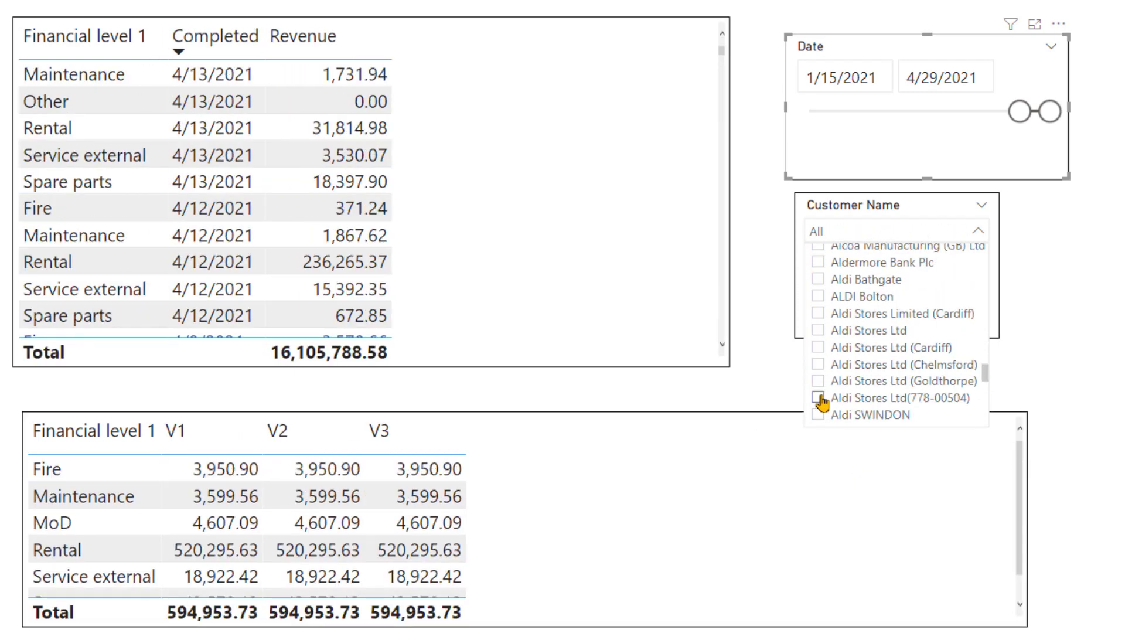
- Select six Aldi Stores customers together in the Customer Name slicer, from Aldi Stores Ltd(778-00504) up to Aldi Stores Limited (Cardiff)
click(819, 398)
ctrl+click(819, 381)
ctrl+click(819, 365)
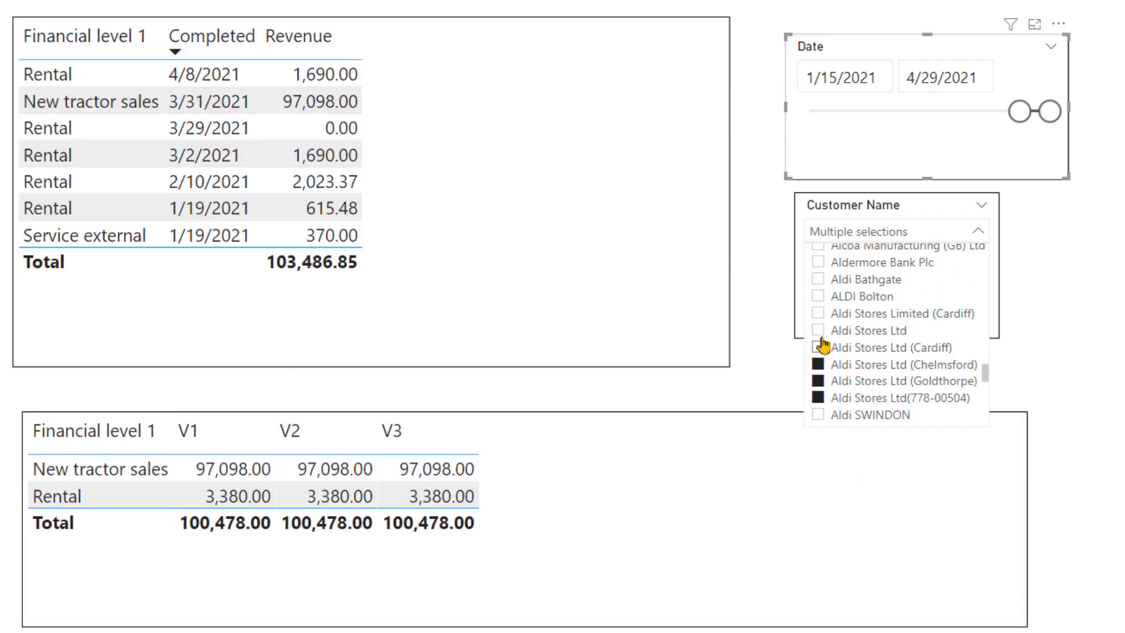
ctrl+click(819, 347)
ctrl+click(818, 331)
ctrl+click(819, 313)
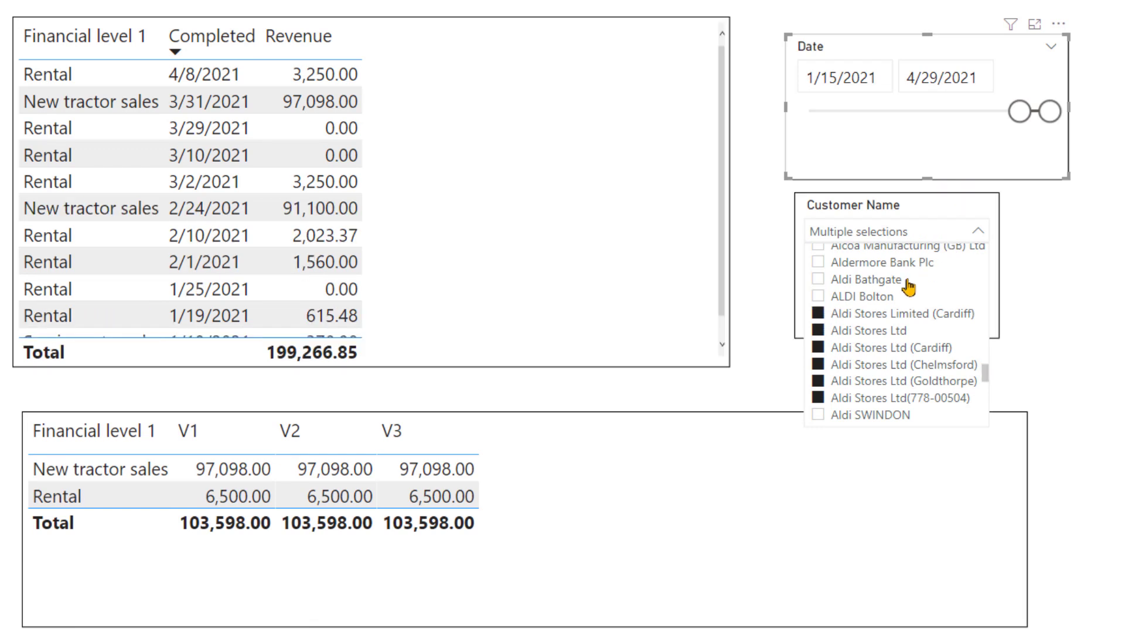
- Reset the Customer Name slicer to All and compare V1, V2 and V3 across the rows of the measures table
click(819, 315)
click(1017, 457)
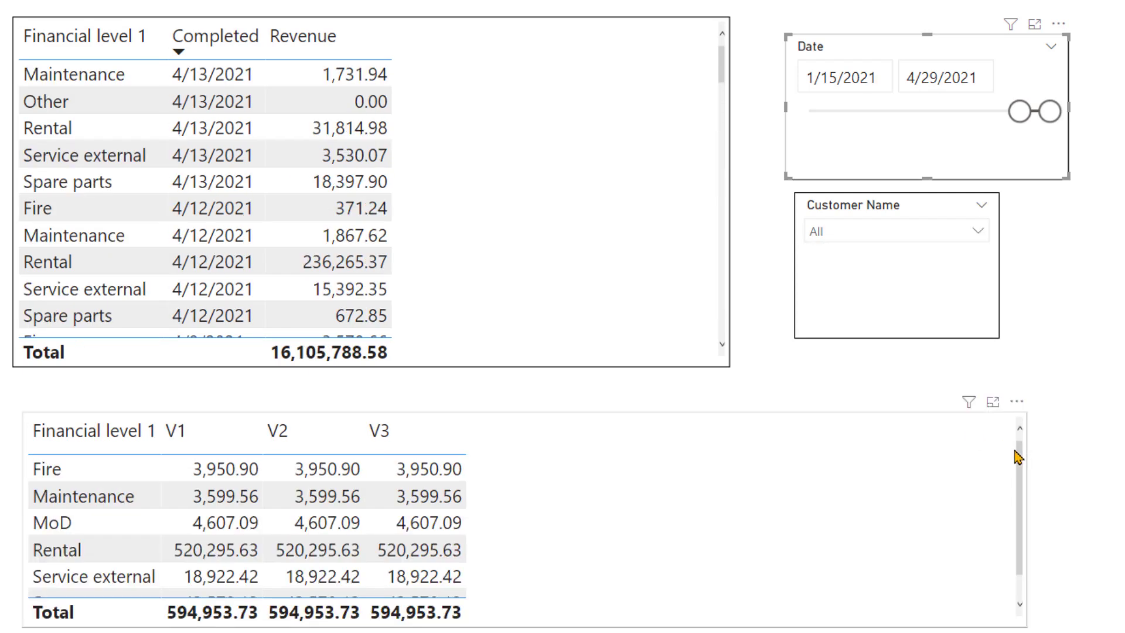
scroll(1017, 456, down, 1)
scroll(416, 529, up, 1)
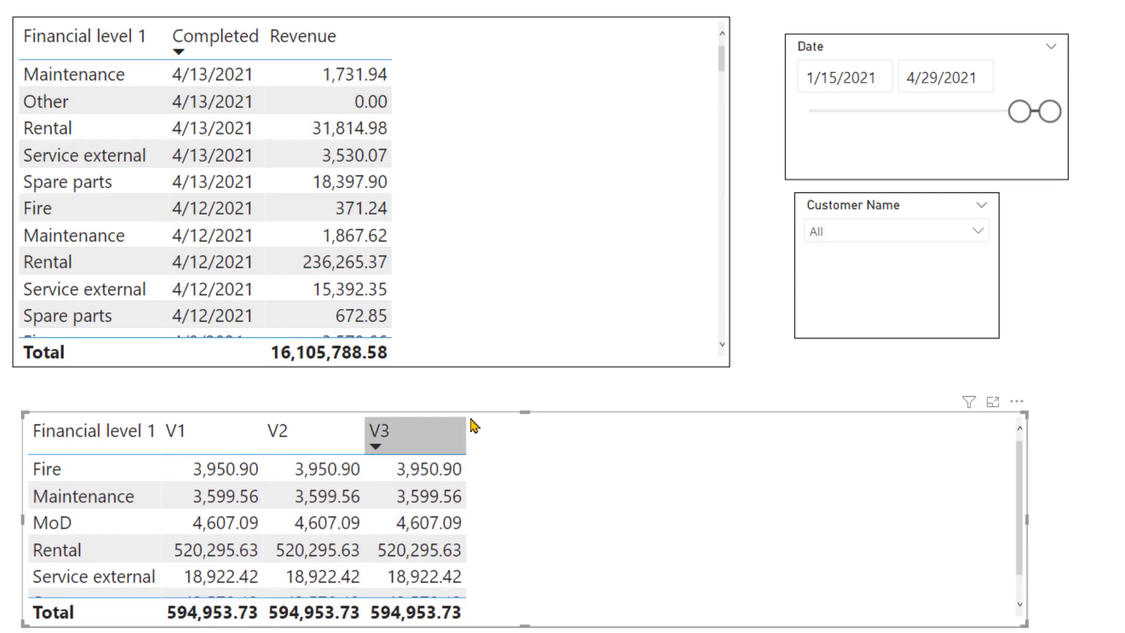
- Extend the V1, V2 and V3 table upward to just below the upper table so that all its rows fit
drag(525, 415, 526, 340)
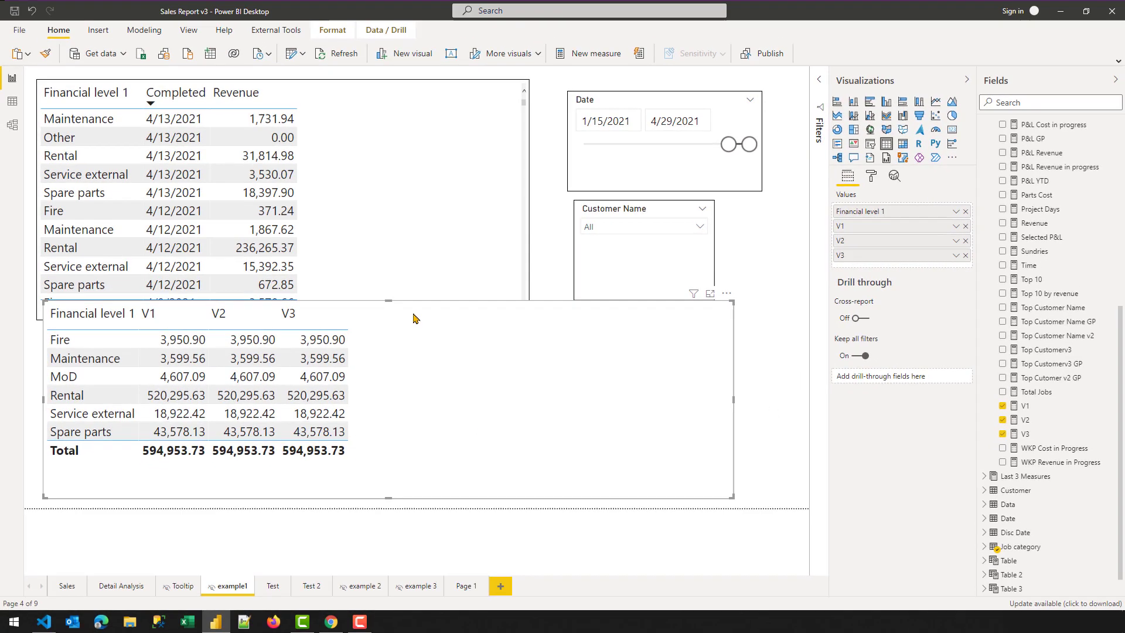
drag(389, 300, 386, 338)
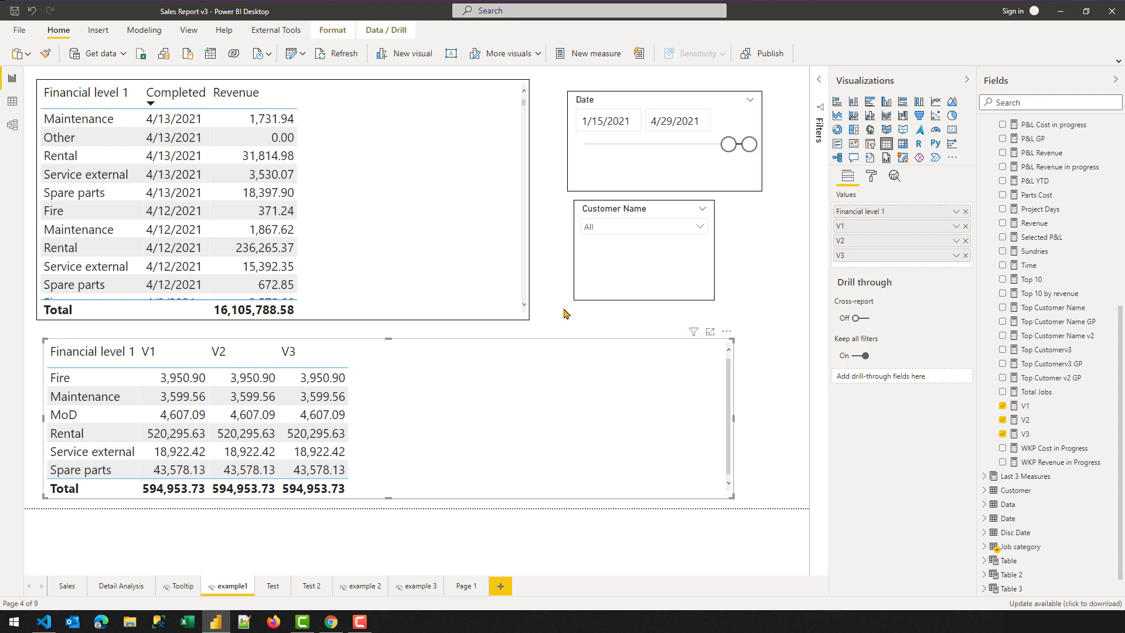